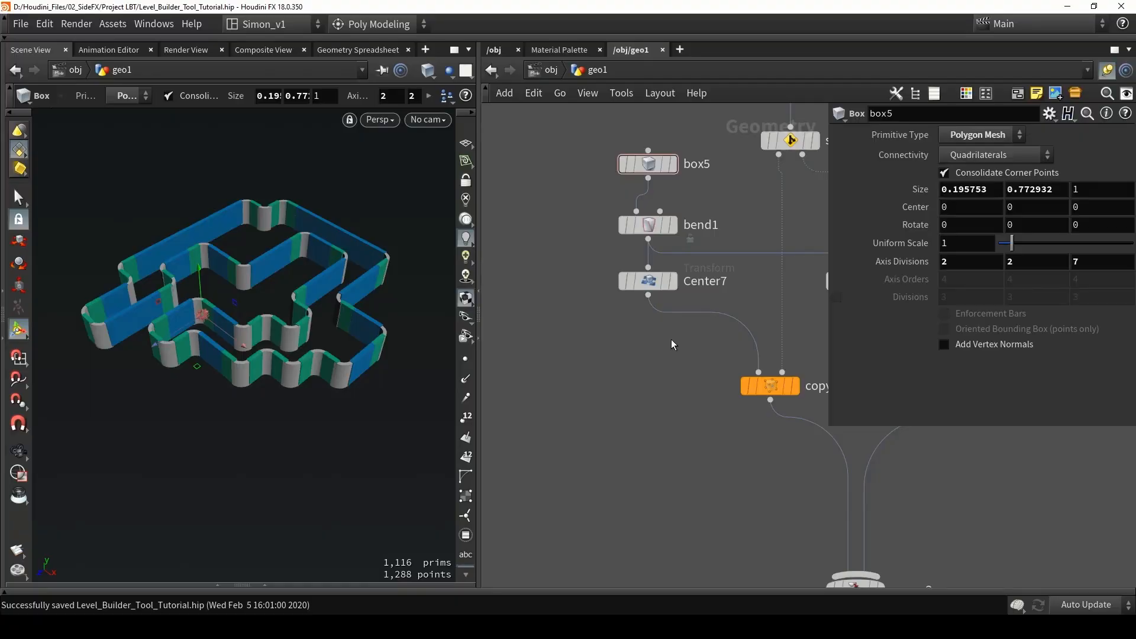
# Save the scene and collapse all nodes of the geo1 network into a single subnetwork
pyautogui.moveTo(671, 339); pyautogui.dragTo(563, 315, button='middle')
pyautogui.scroll(-2, 563, 315)
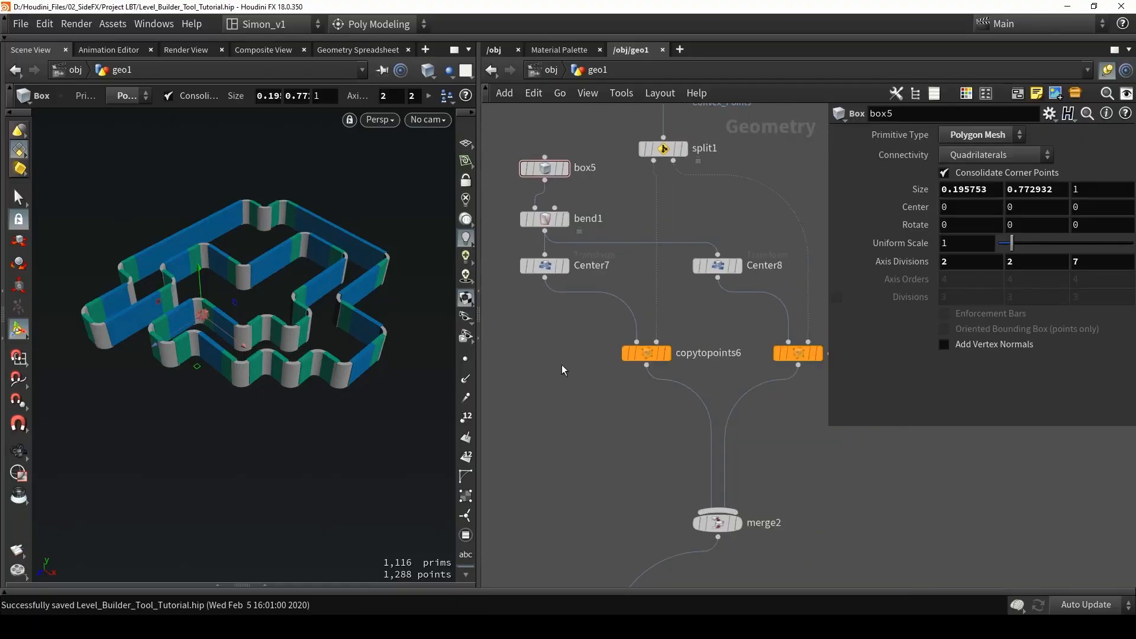
pyautogui.press('h')
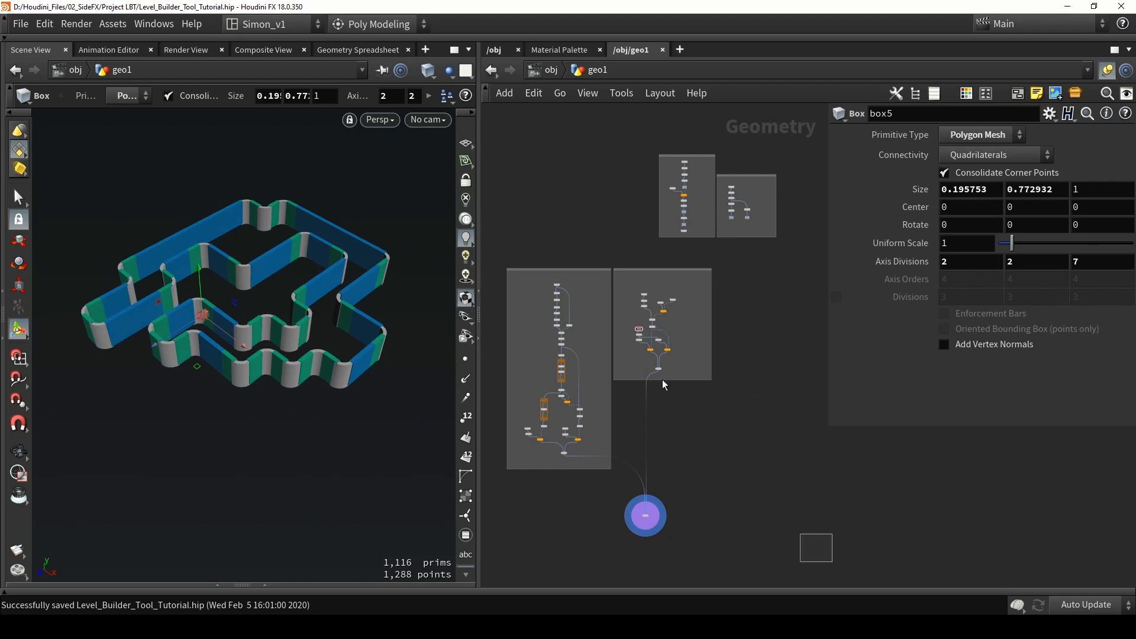
pyautogui.moveTo(832, 562); pyautogui.dragTo(504, 137)
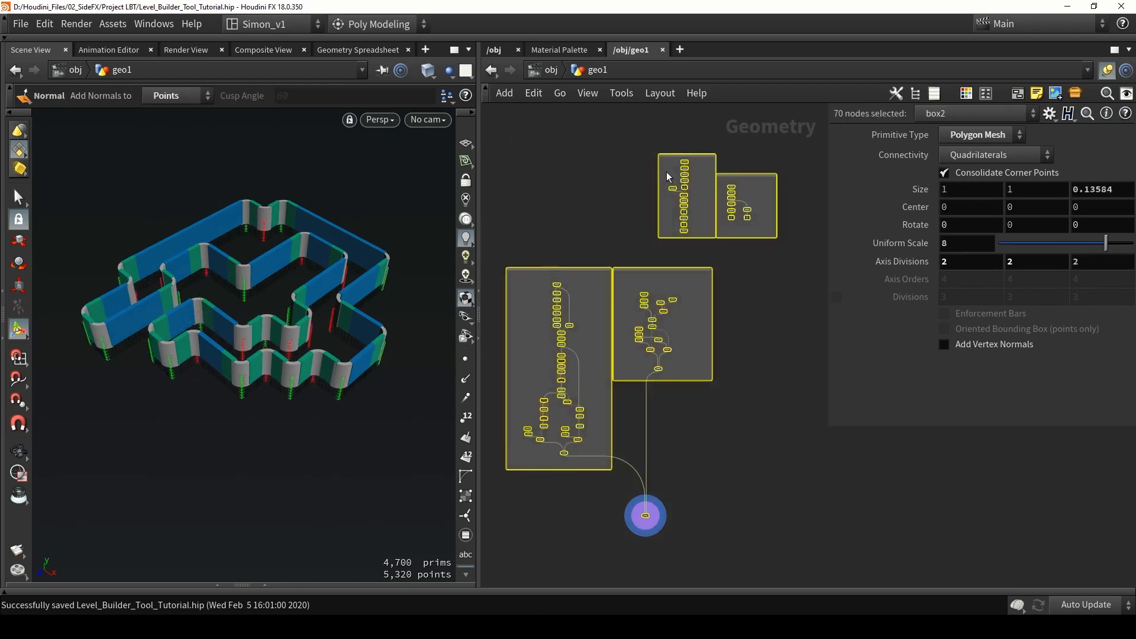
pyautogui.click(104, 24)
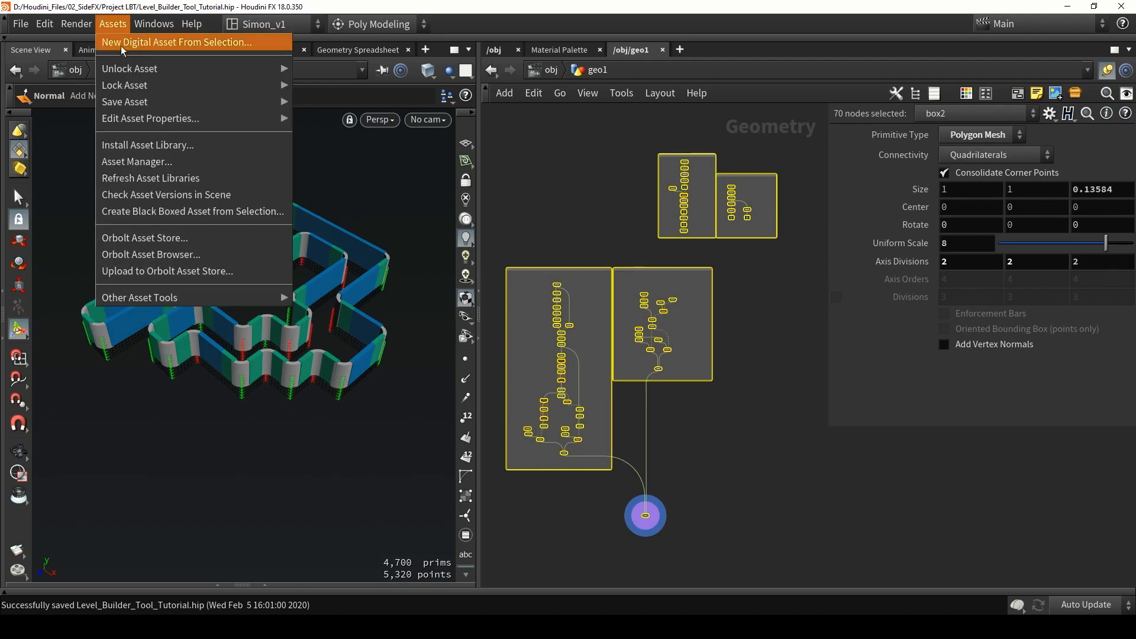
pyautogui.click(604, 145)
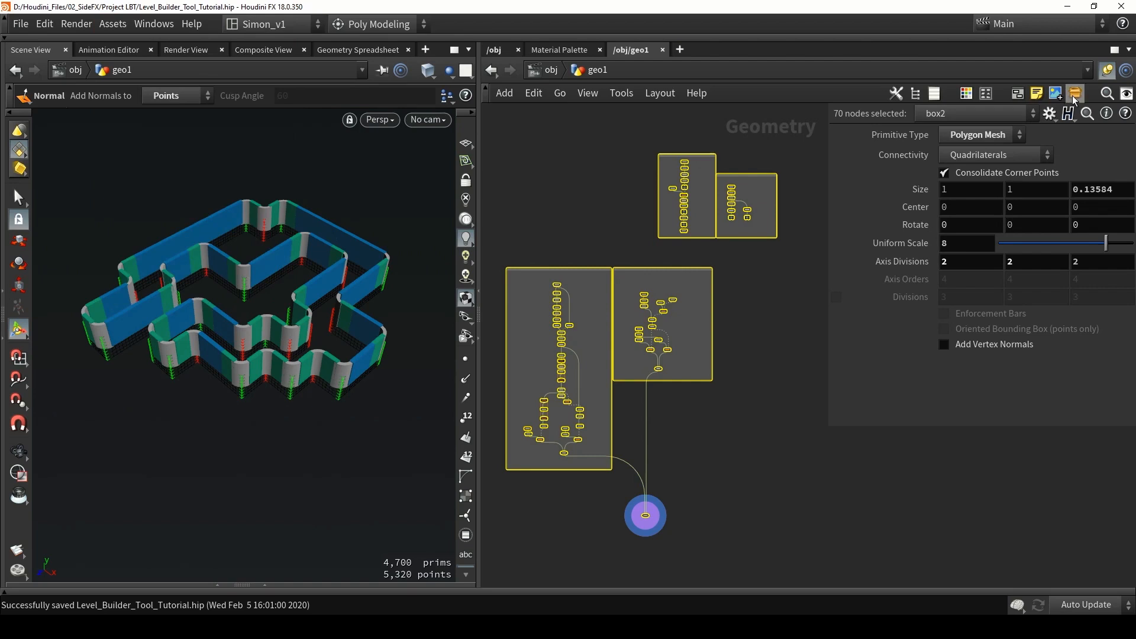
pyautogui.hotkey('ctrl', 's')
pyautogui.hotkey('shift', 'c')
pyautogui.scroll(6, 773, 190)
pyautogui.moveTo(771, 160); pyautogui.dragTo(634, 223, button='middle')
# Create a digital asset from the subnetwork, named Level_Builder_Tool_Tutorial1 and saved as Level_Builder_01.hda in the project's Assets/HDA folder
pyautogui.rightClick(569, 300)
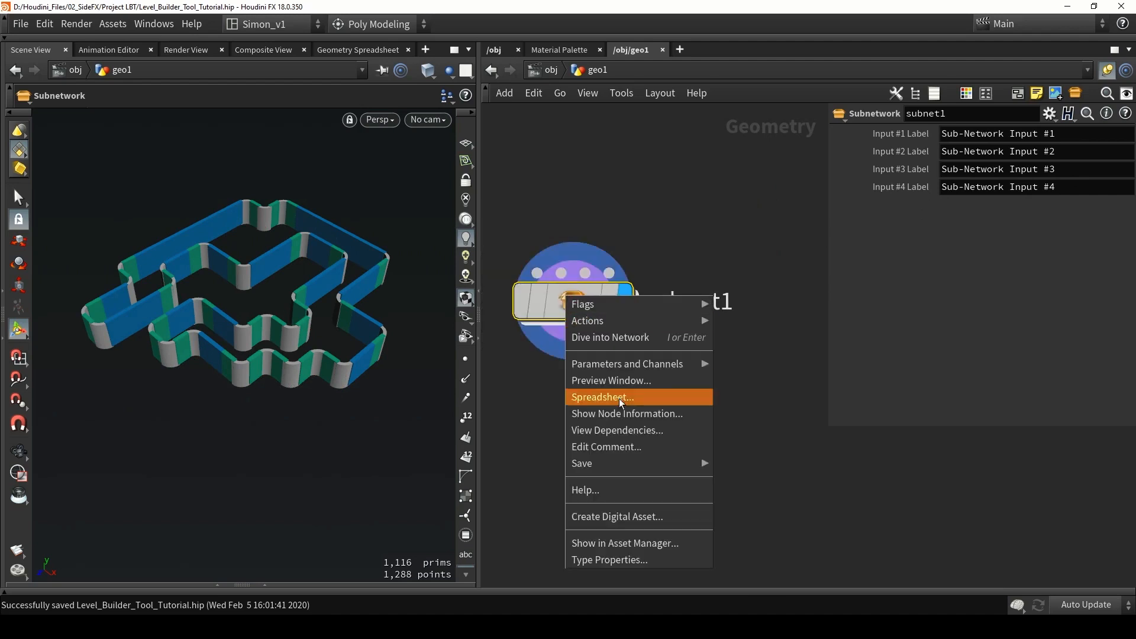
pyautogui.click(652, 514)
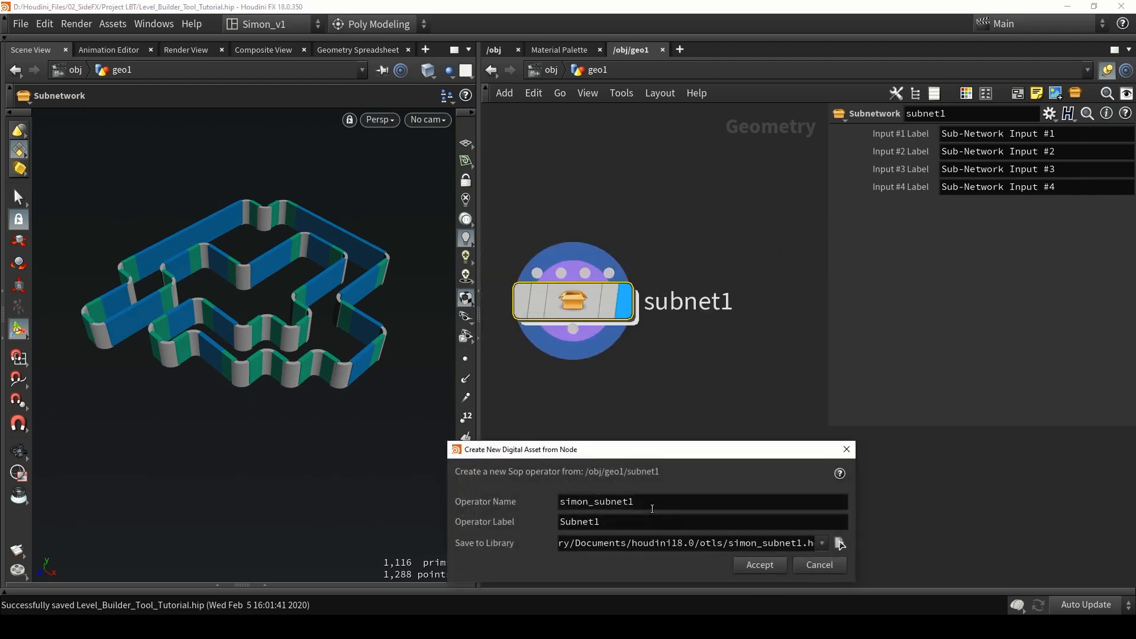
pyautogui.moveTo(563, 459); pyautogui.dragTo(582, 345)
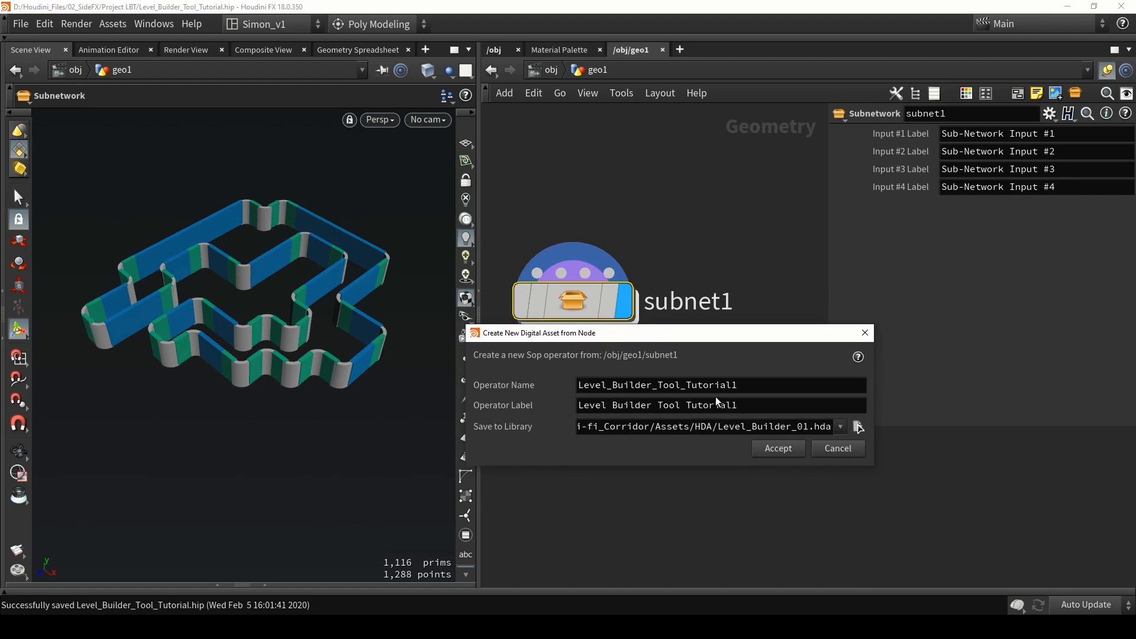
pyautogui.moveTo(695, 426); pyautogui.dragTo(840, 441)
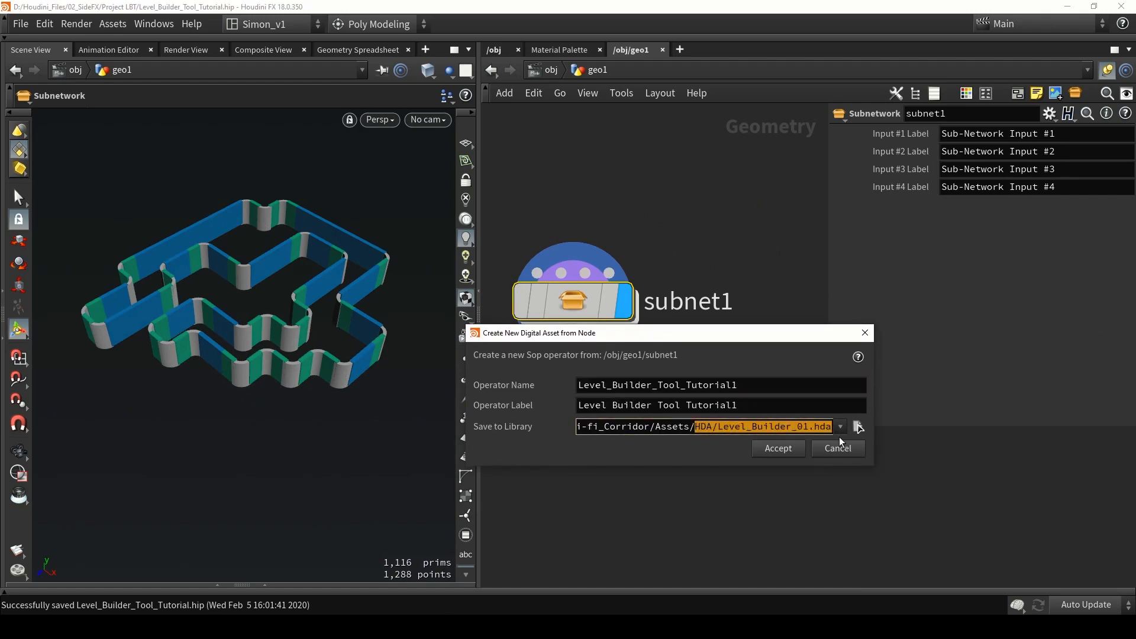
pyautogui.click(688, 429)
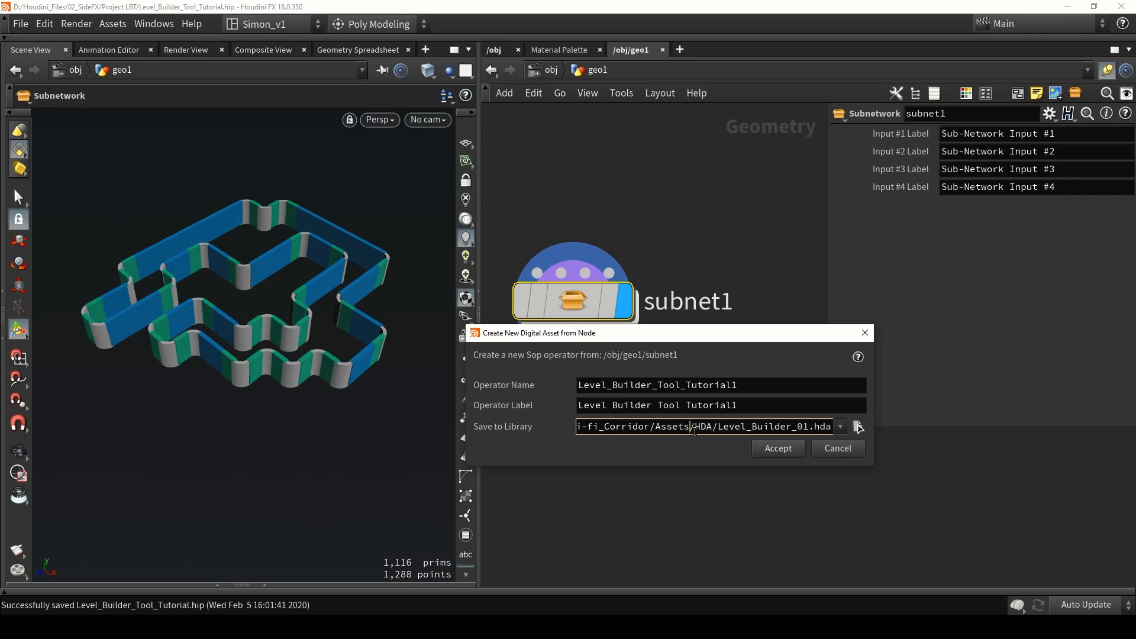
pyautogui.click(772, 449)
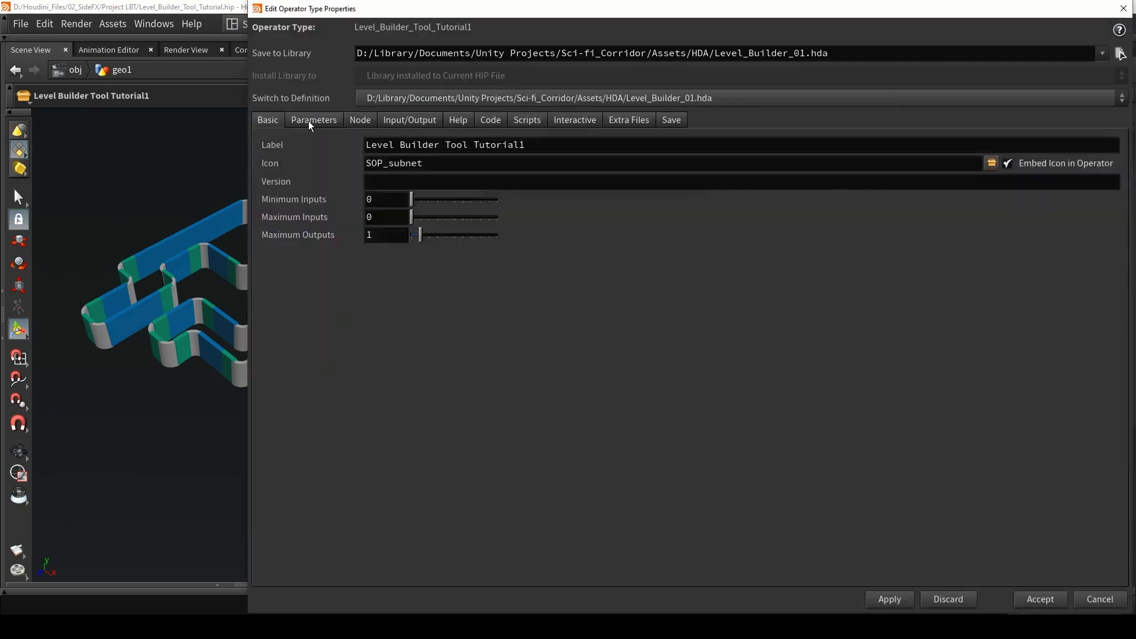
# Set curve1 inside the subnetwork as the asset's editable node and accept the operator type properties
pyautogui.click(309, 122)
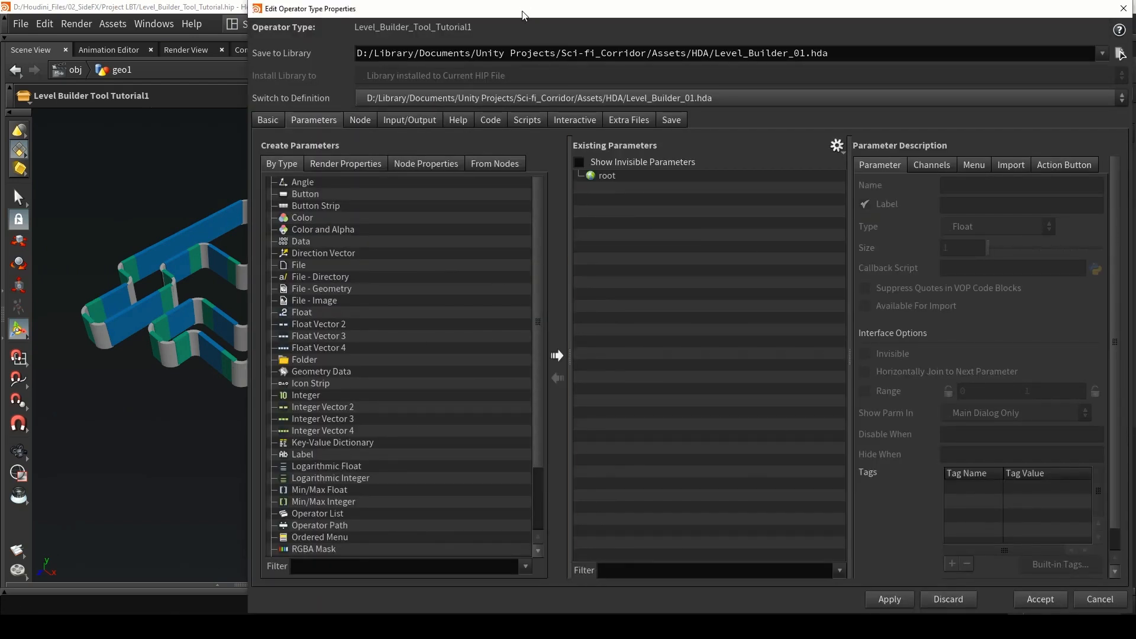
pyautogui.moveTo(523, 15); pyautogui.dragTo(297, 16)
pyautogui.click(133, 122)
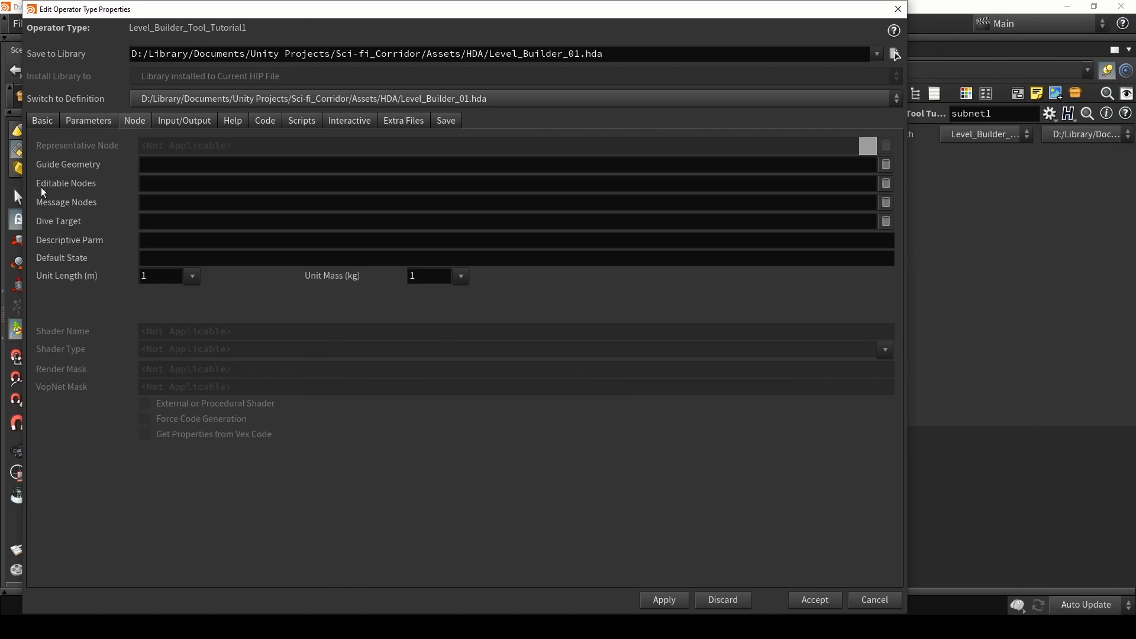
pyautogui.click(886, 184)
pyautogui.click(831, 137)
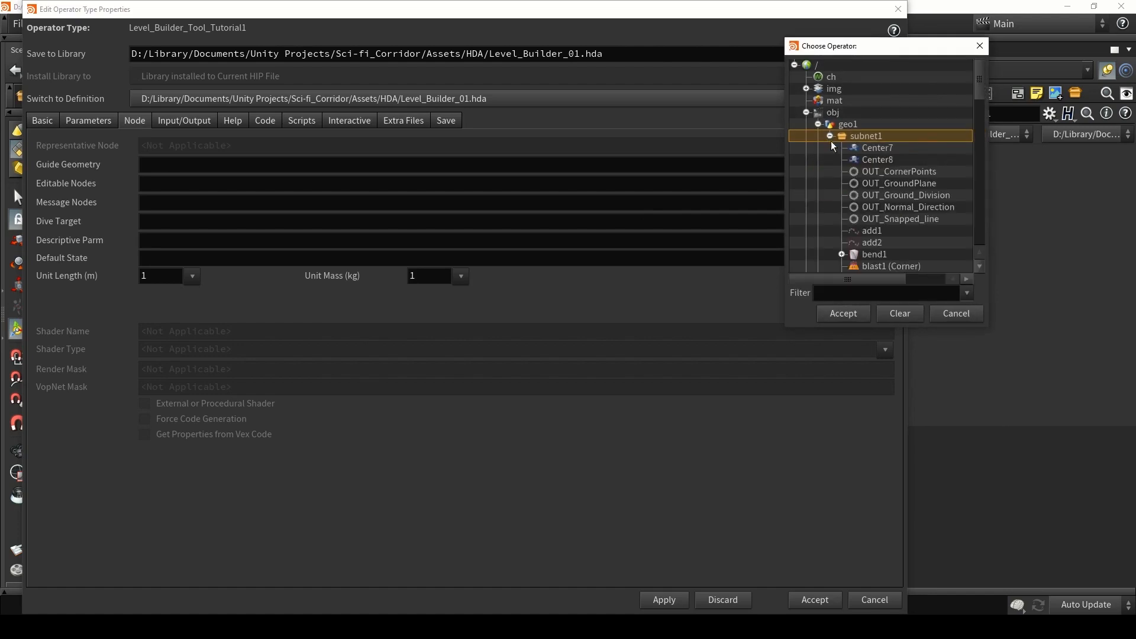
pyautogui.scroll(-7, 864, 172)
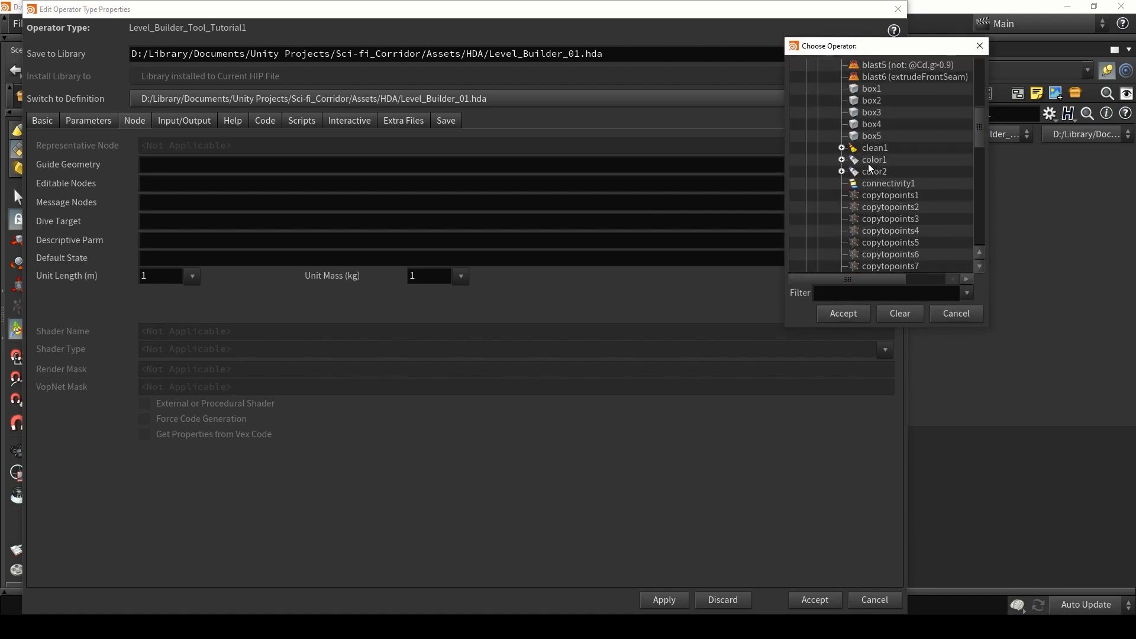
pyautogui.scroll(-4, 869, 168)
pyautogui.click(875, 137)
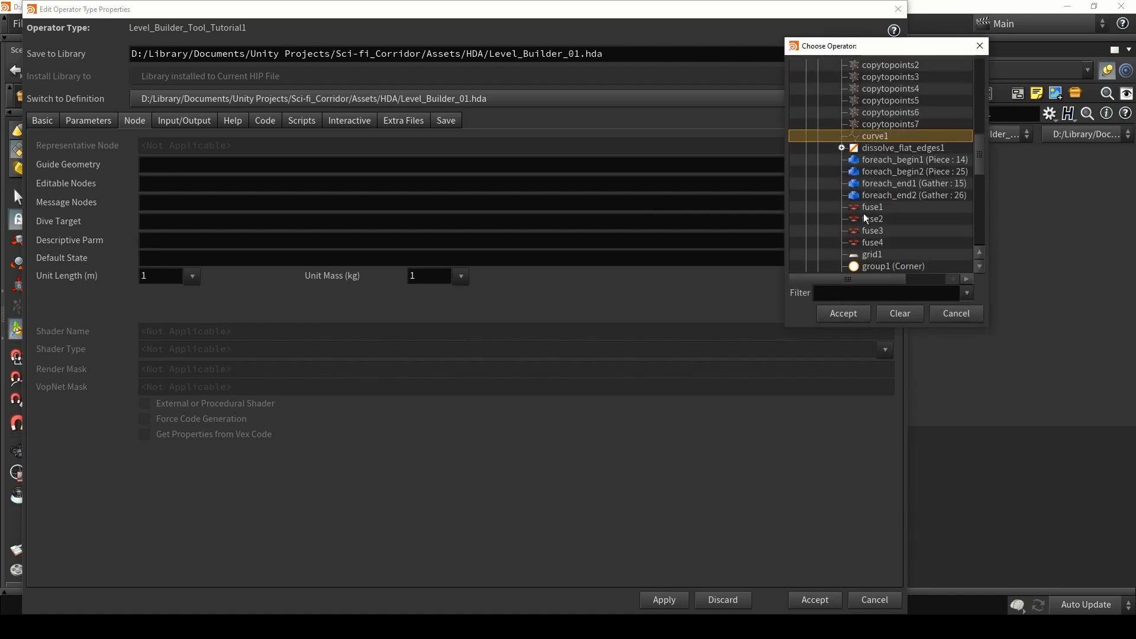
pyautogui.click(843, 313)
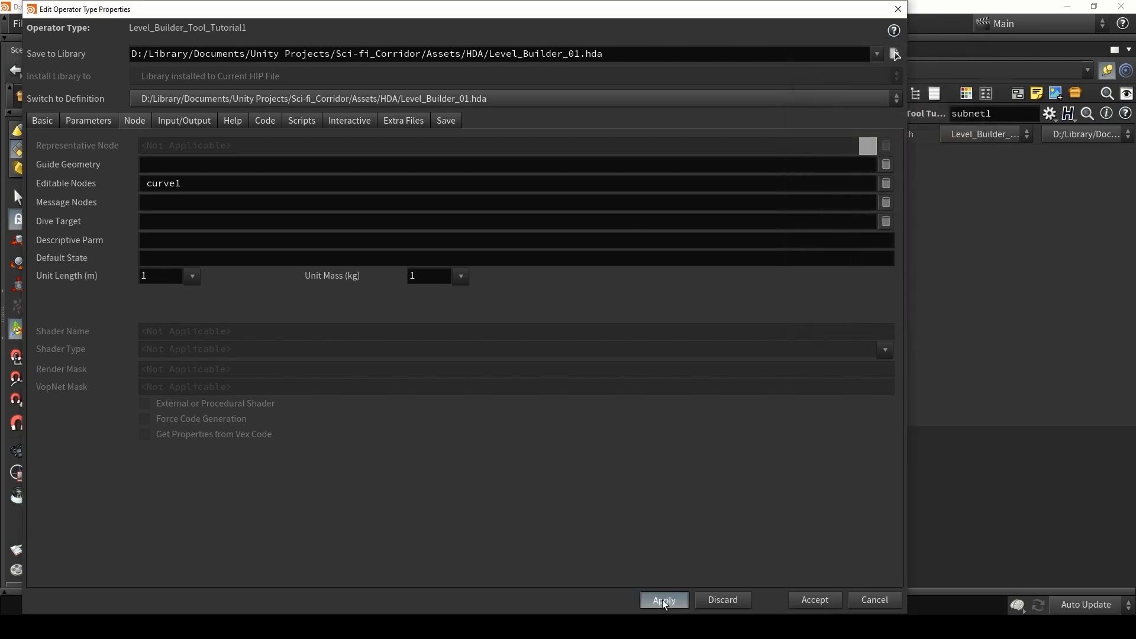
pyautogui.click(811, 600)
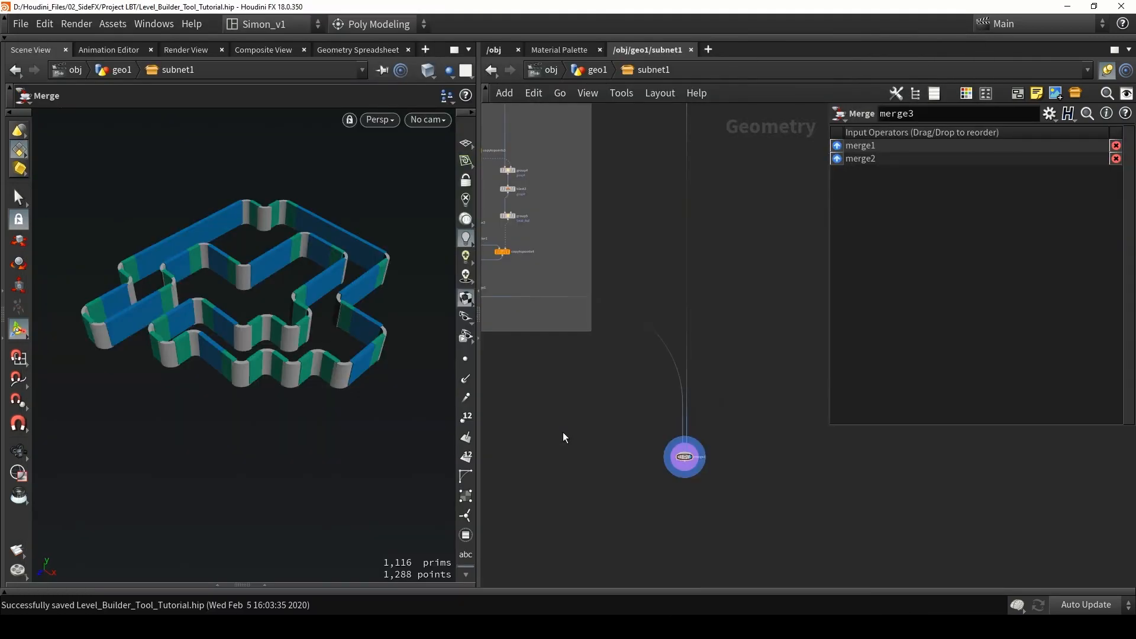
# Save the Houdini scene and switch to the Unity editor
pyautogui.keyDown('alt'); pyautogui.moveTo(226, 439); pyautogui.dragTo(347, 259); pyautogui.keyUp('alt')
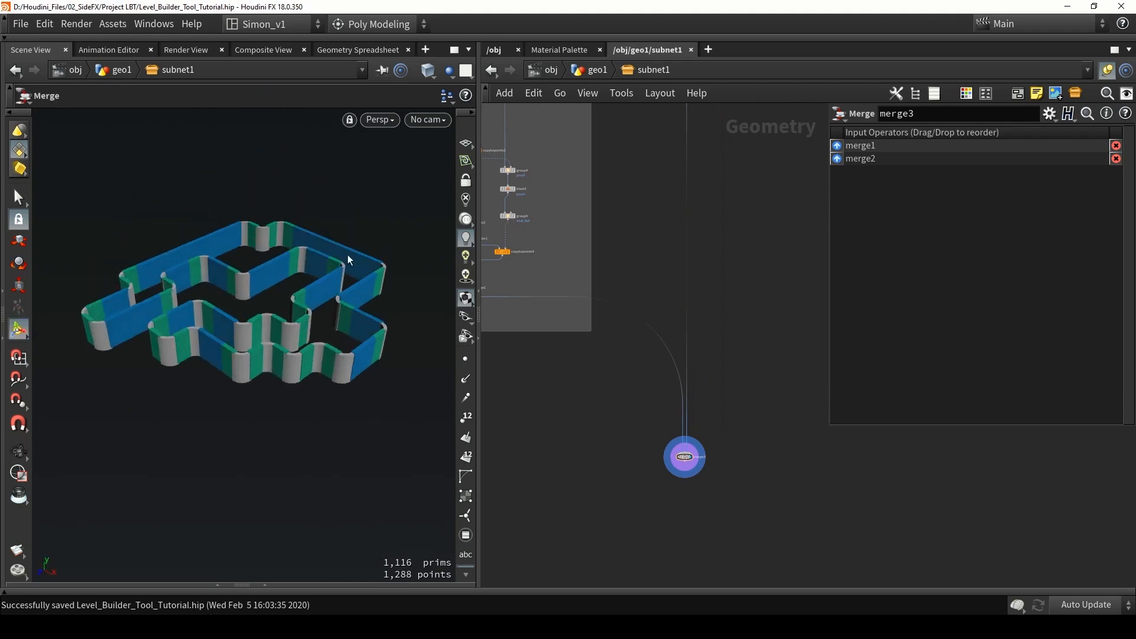
pyautogui.hotkey('ctrl', 's')
pyautogui.hotkey('alt', 'Tab')
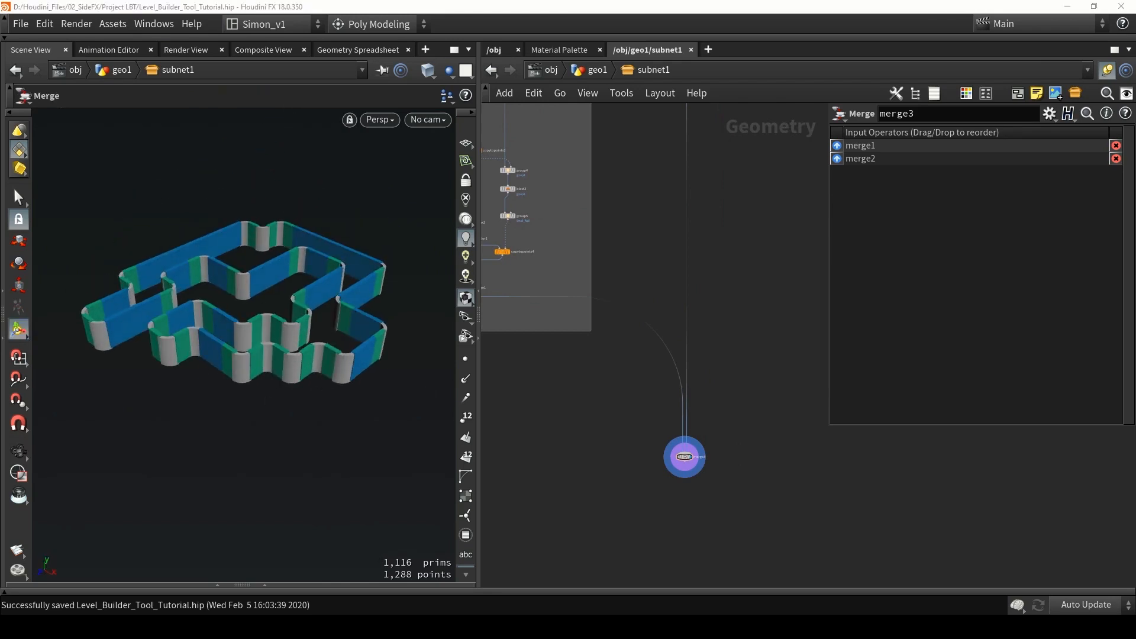
# Place the Level_Builder_01 asset from the HDA folder in the scene and move it to X -56.4, Z 69.5
pyautogui.keyDown('alt'); pyautogui.moveTo(611, 260); pyautogui.dragTo(645, 273); pyautogui.keyUp('alt')
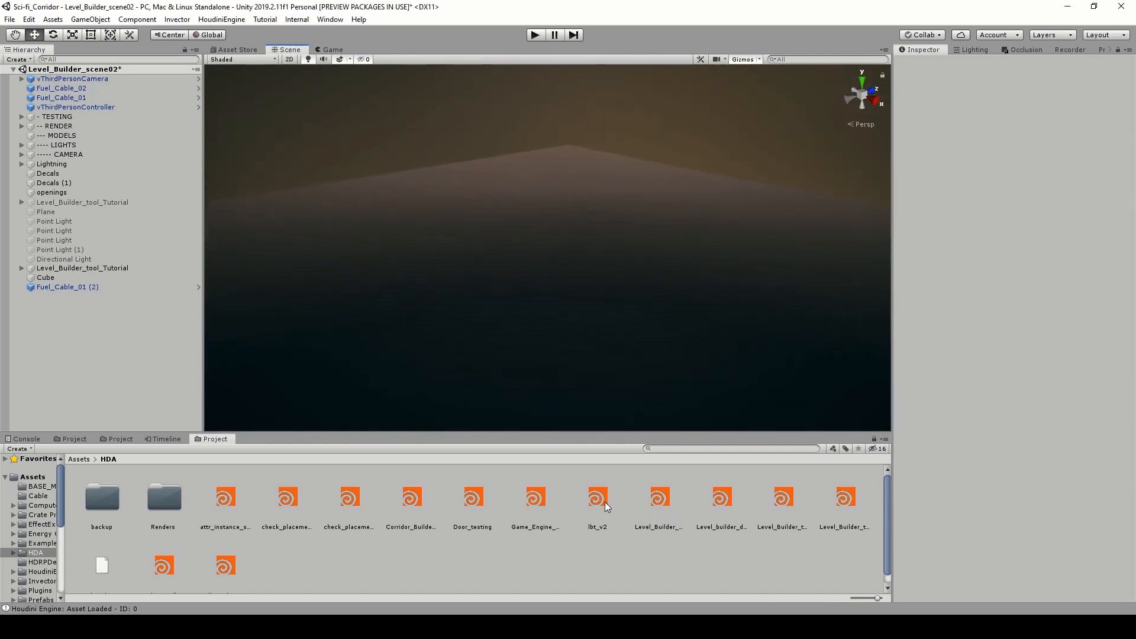
pyautogui.moveTo(659, 506); pyautogui.dragTo(603, 292)
pyautogui.click(647, 338)
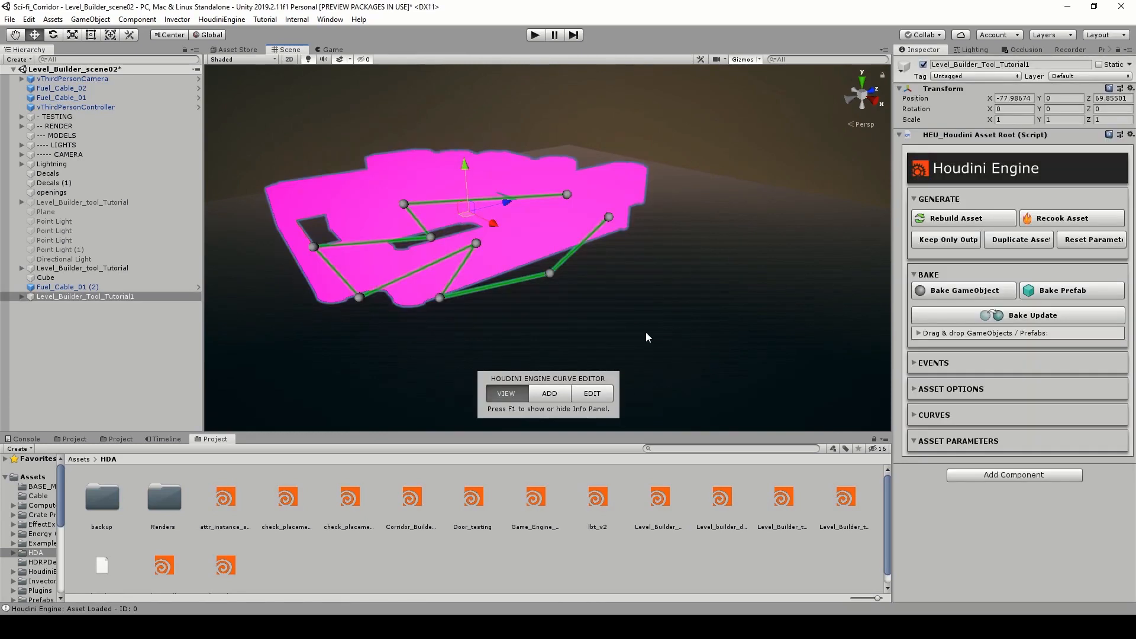
pyautogui.keyDown('alt'); pyautogui.moveTo(646, 338); pyautogui.dragTo(582, 295); pyautogui.keyUp('alt')
pyautogui.moveTo(535, 243); pyautogui.dragTo(593, 268)
pyautogui.keyDown('alt'); pyautogui.moveTo(593, 268); pyautogui.dragTo(610, 300); pyautogui.keyUp('alt')
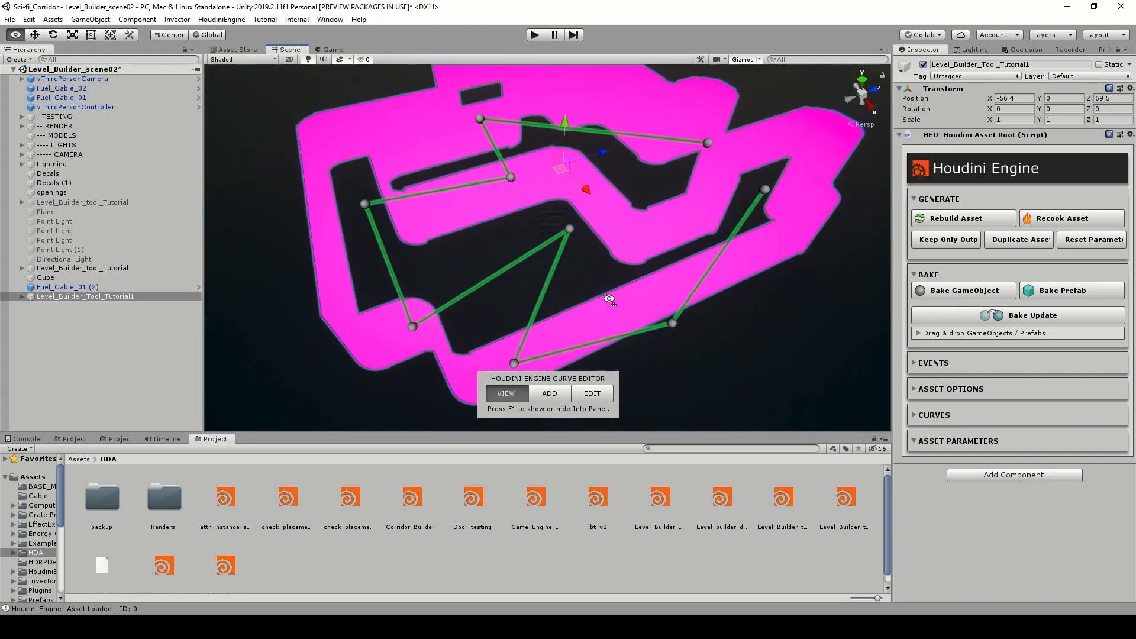
# Examine the generated corridor walls and their guiding curve from a high viewpoint
pyautogui.moveTo(610, 300); pyautogui.dragTo(624, 298, button='right')
pyautogui.press('w')
pyautogui.moveTo(638, 195); pyautogui.dragTo(695, 254, button='right')
pyautogui.press('d')
pyautogui.press('w')
pyautogui.press('s')
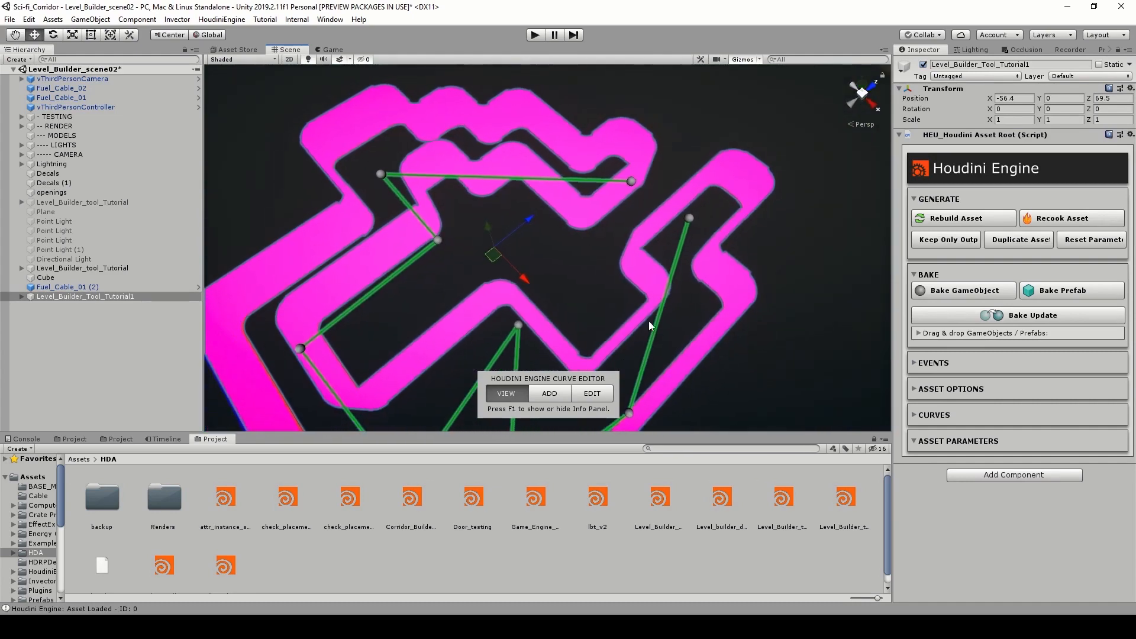
pyautogui.moveTo(649, 326); pyautogui.dragTo(611, 312, button='right')
pyautogui.press('s')
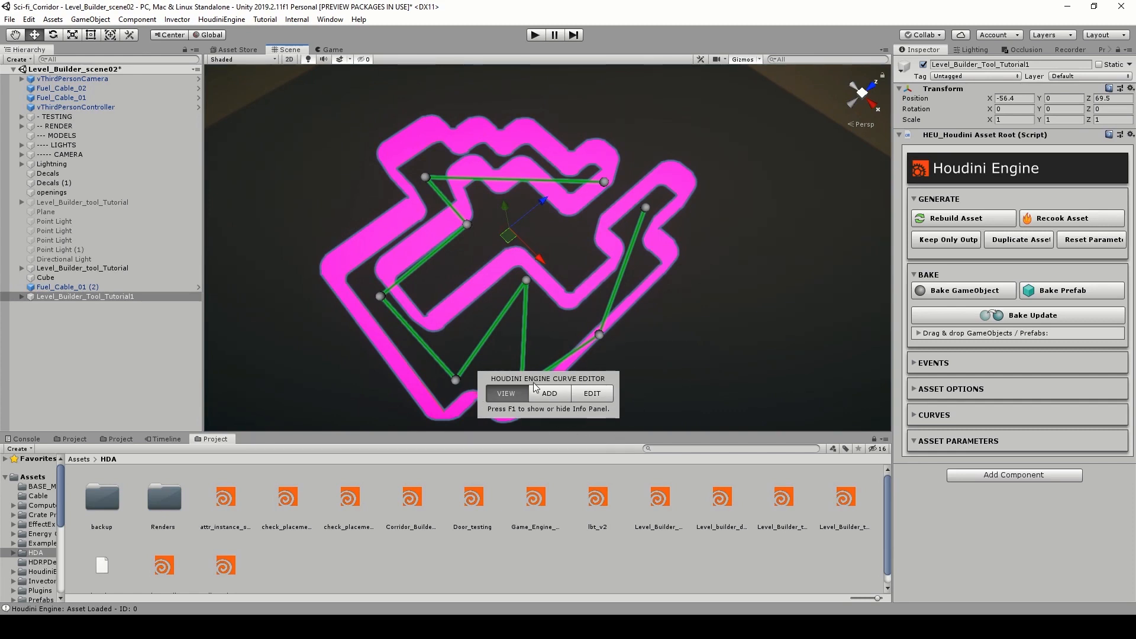
# Read the curve editor's info on the Add and Edit modes, then hide it with Edit mode active
pyautogui.press('F1')
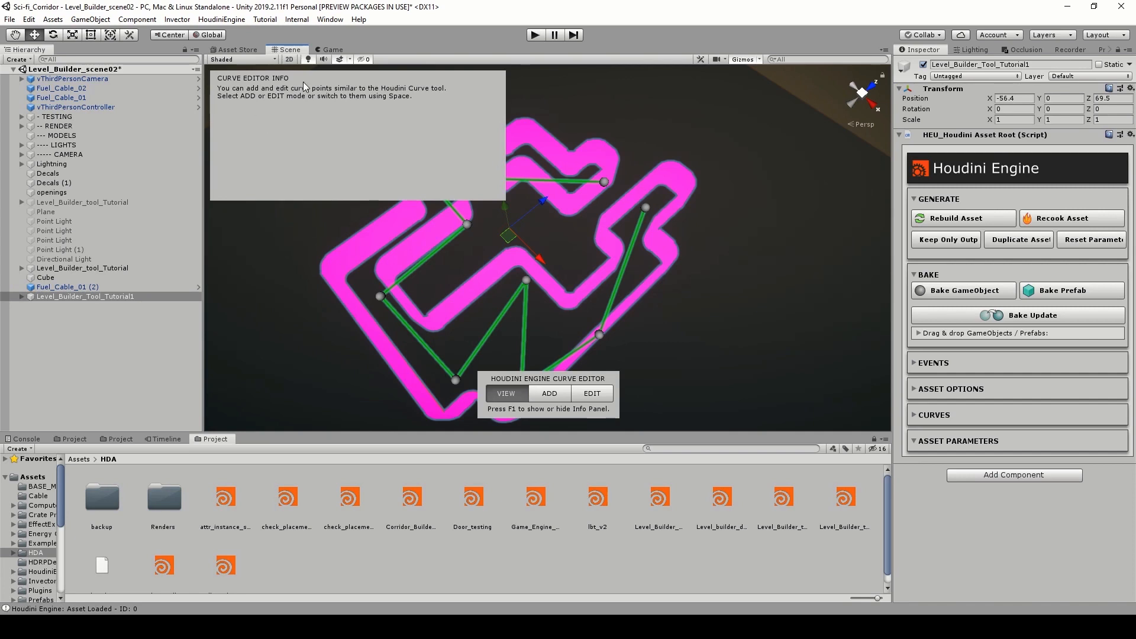
pyautogui.click(545, 399)
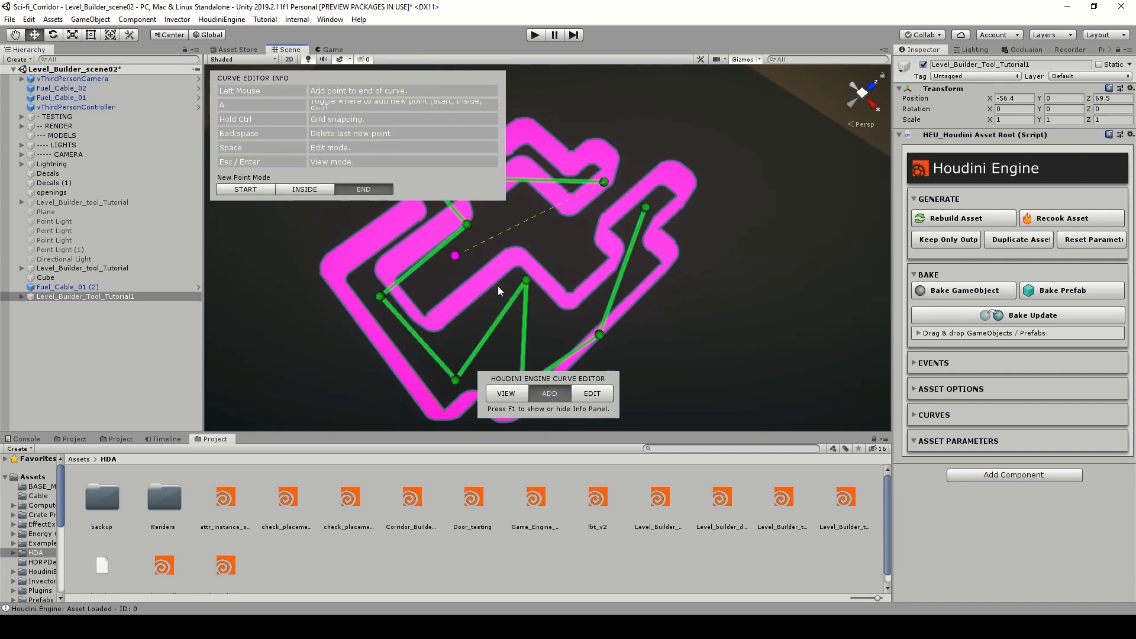
pyautogui.click(593, 393)
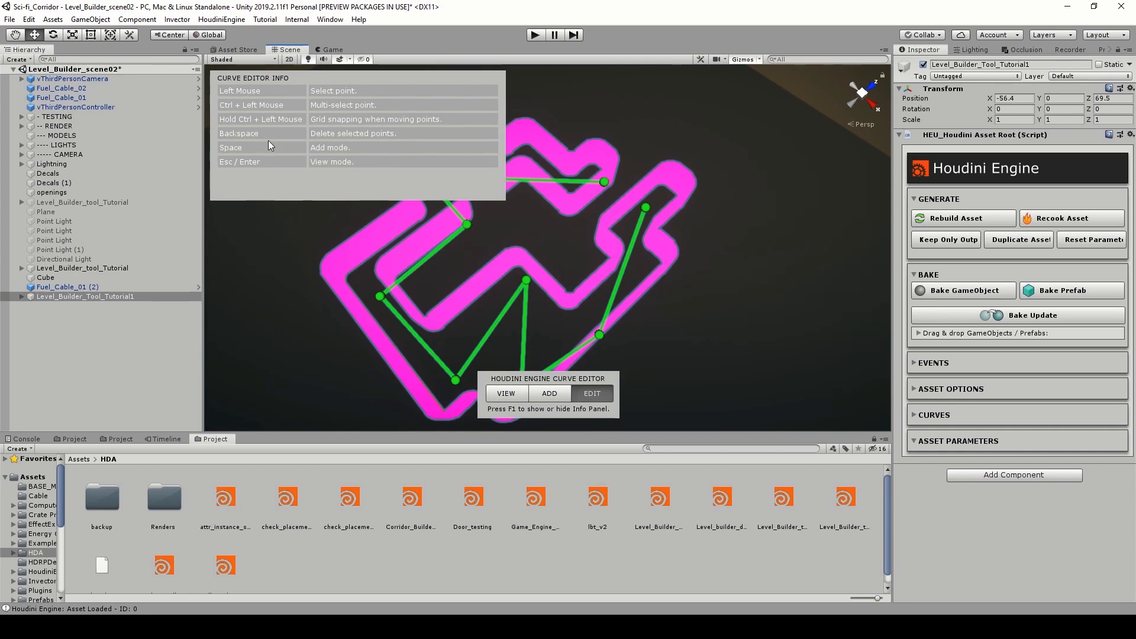
pyautogui.press('F1')
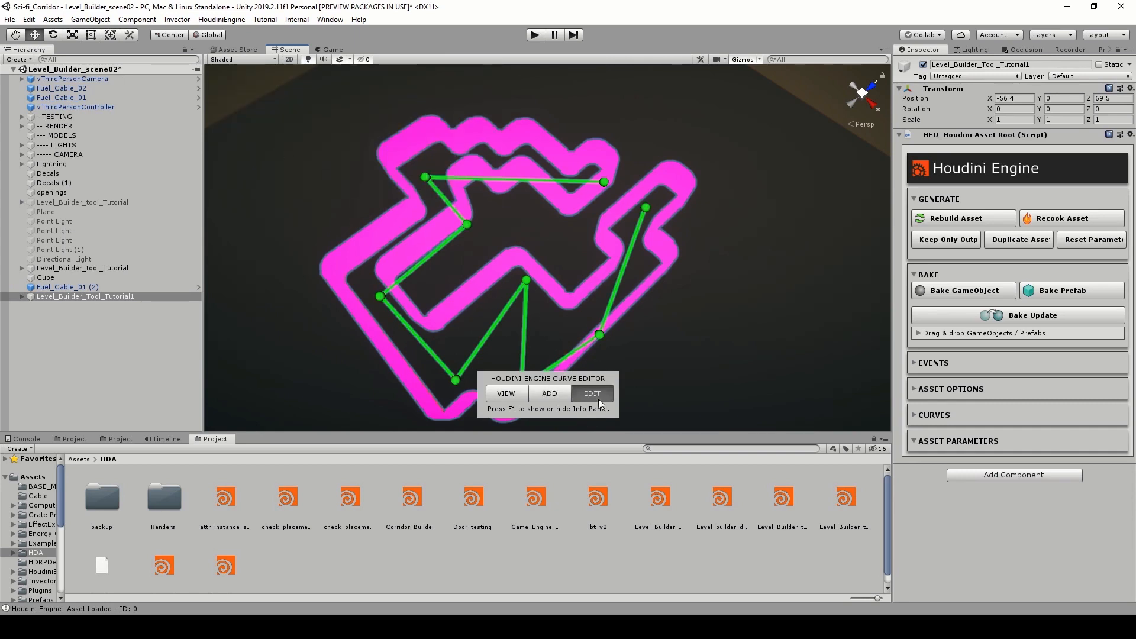
# Reposition the curve's end point several times, leaving it at the far end of the corridor beyond its neighbouring point
pyautogui.moveTo(620, 207); pyautogui.dragTo(520, 87)
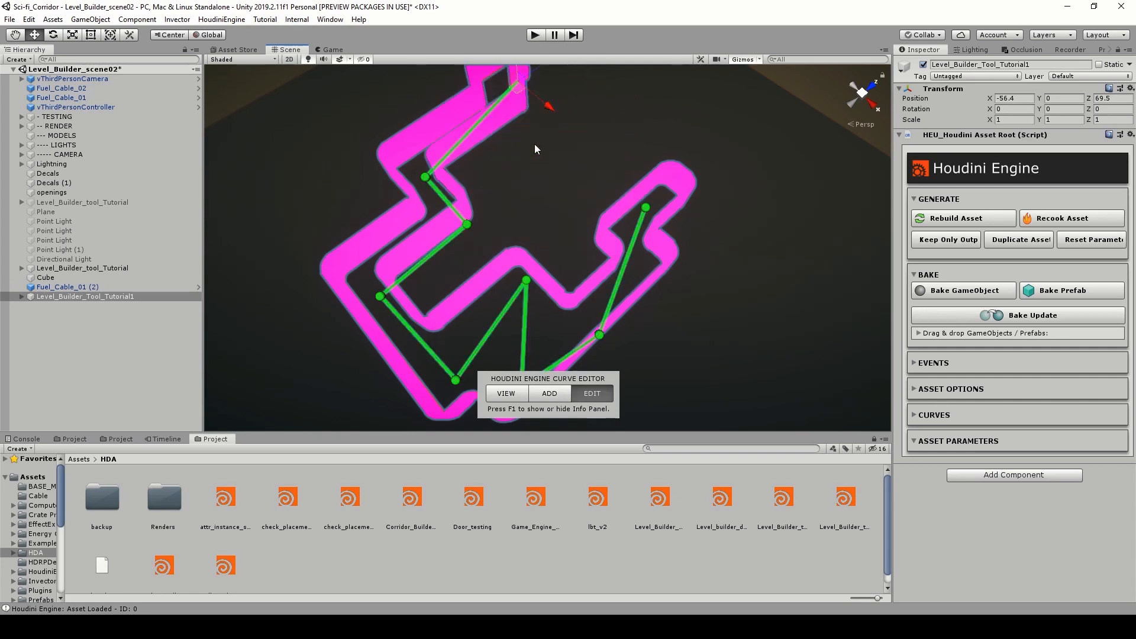
pyautogui.moveTo(535, 148); pyautogui.dragTo(535, 133, button='right')
pyautogui.moveTo(527, 147); pyautogui.dragTo(594, 214)
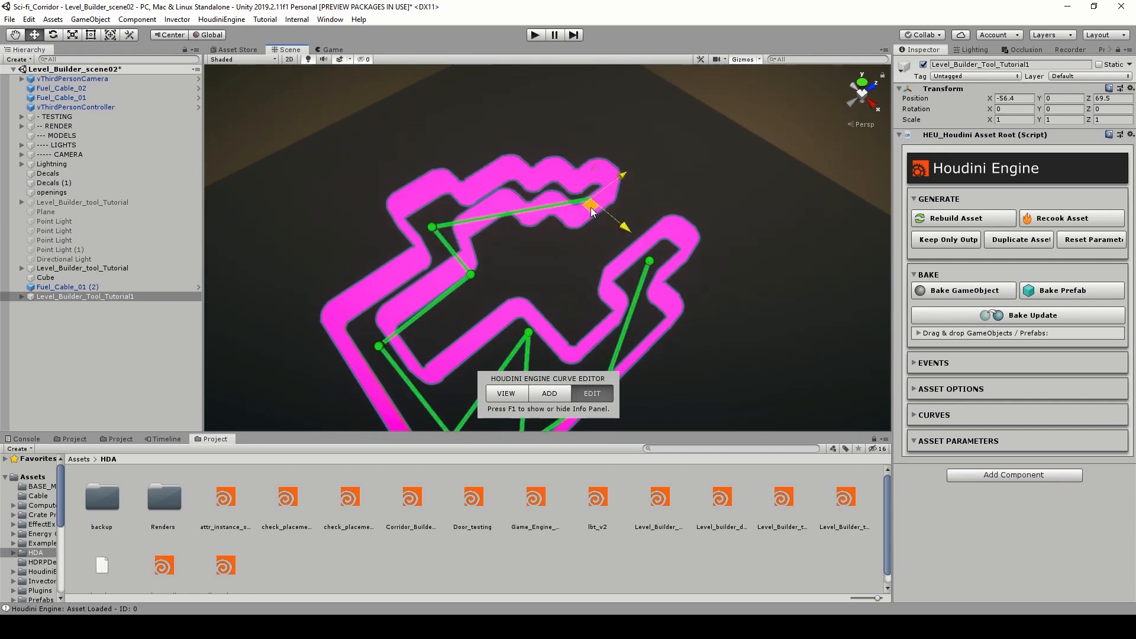
pyautogui.moveTo(625, 230); pyautogui.dragTo(609, 247, button='right')
pyautogui.moveTo(601, 181); pyautogui.dragTo(522, 230)
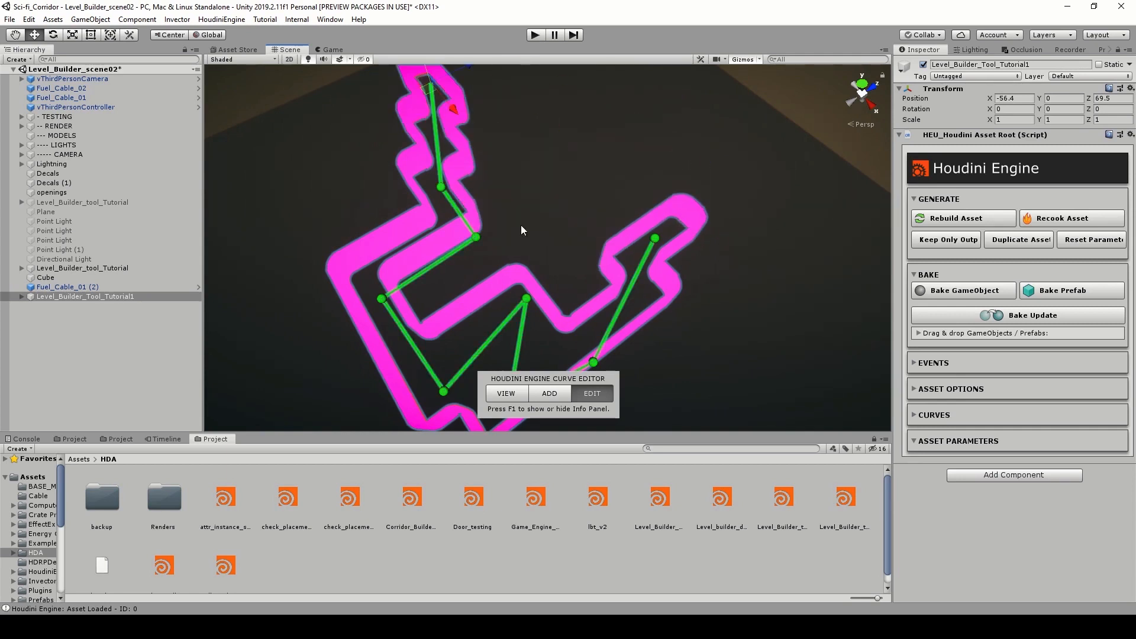
# Add two points to the end of the curve to extend the corridor into the empty floor area
pyautogui.click(550, 393)
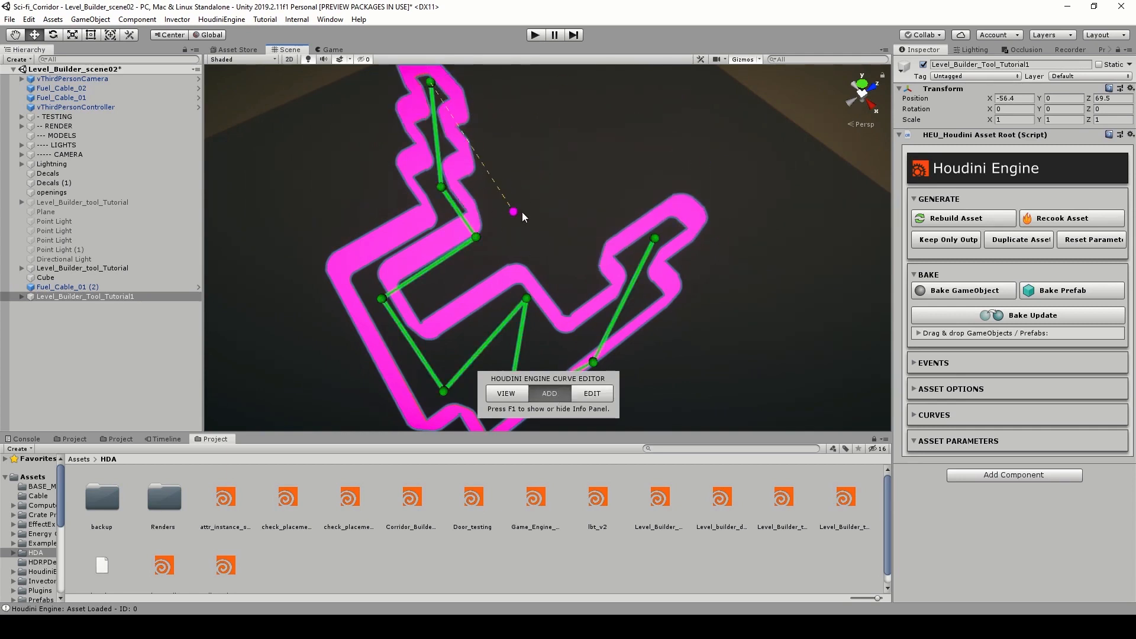
pyautogui.click(543, 218)
pyautogui.keyDown('alt'); pyautogui.moveTo(557, 188); pyautogui.dragTo(480, 209); pyautogui.keyUp('alt')
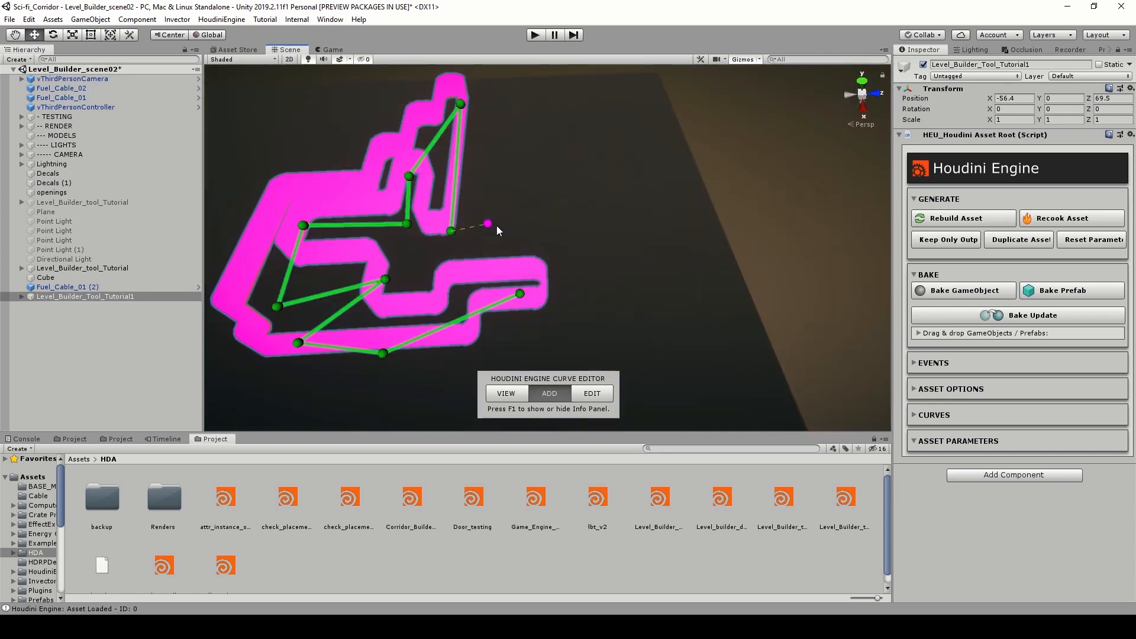
pyautogui.click(538, 232)
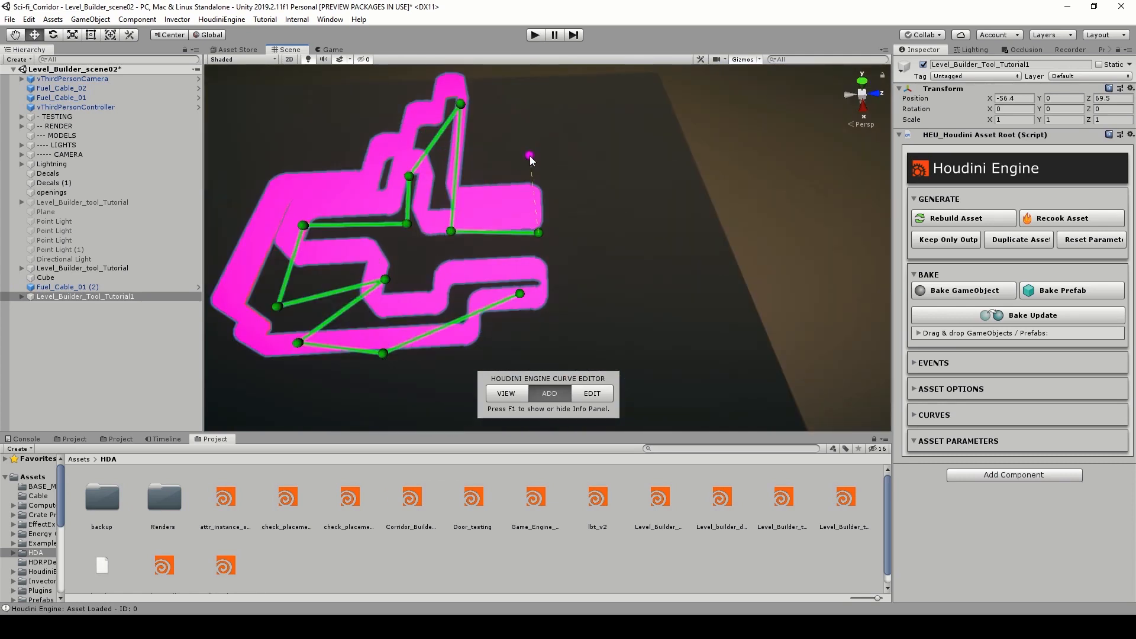
# Add nine points to the curve, looping inside the corridor, branching out over the empty floor and returning toward the curve's start
pyautogui.click(530, 156)
pyautogui.click(481, 160)
pyautogui.click(477, 187)
pyautogui.click(487, 209)
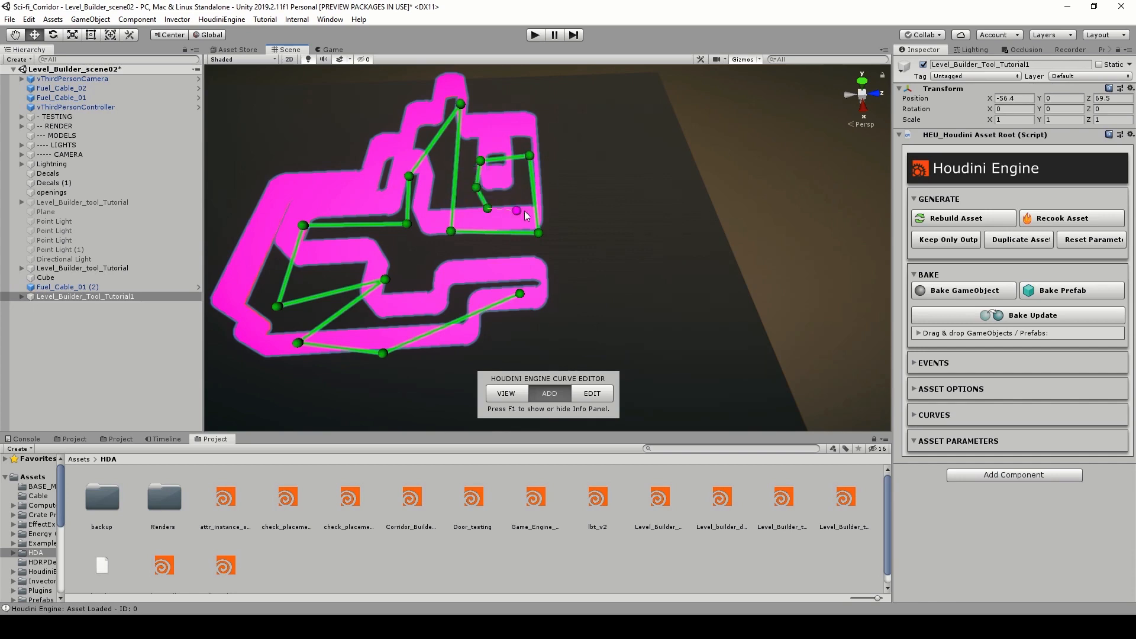
pyautogui.click(569, 197)
pyautogui.click(655, 248)
pyautogui.click(587, 246)
pyautogui.click(540, 206)
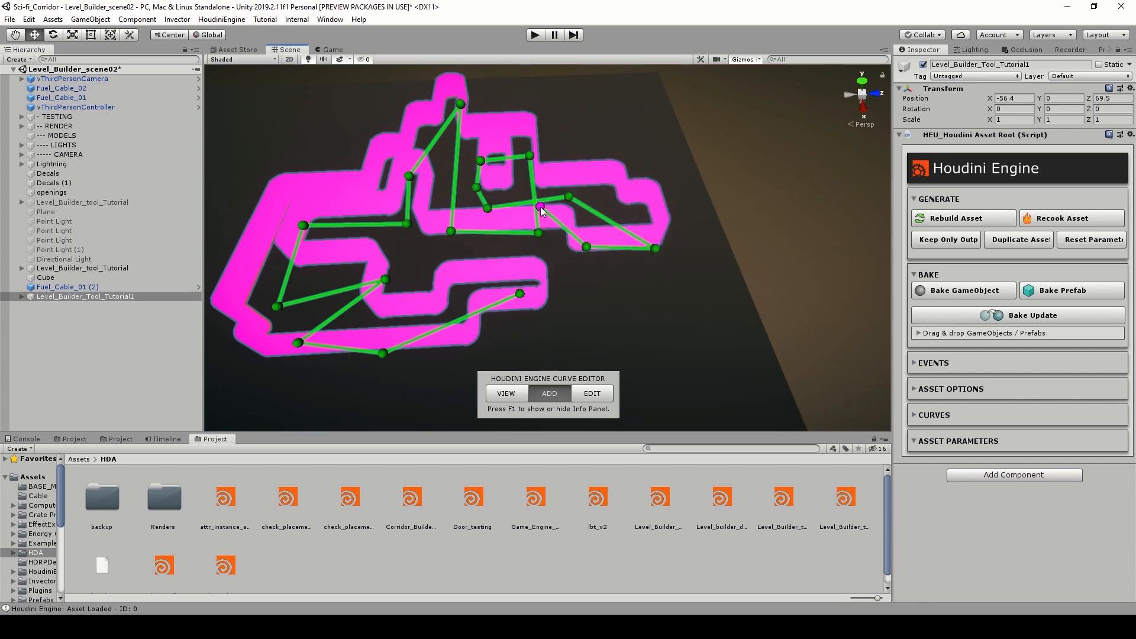
pyautogui.click(517, 285)
# Set the curve editor to View mode and examine the extended corridor layout from several angles
pyautogui.moveTo(536, 254); pyautogui.dragTo(562, 269, button='right')
pyautogui.press('w')
pyautogui.press('s')
pyautogui.click(506, 394)
pyautogui.moveTo(503, 237); pyautogui.dragTo(494, 180, button='right')
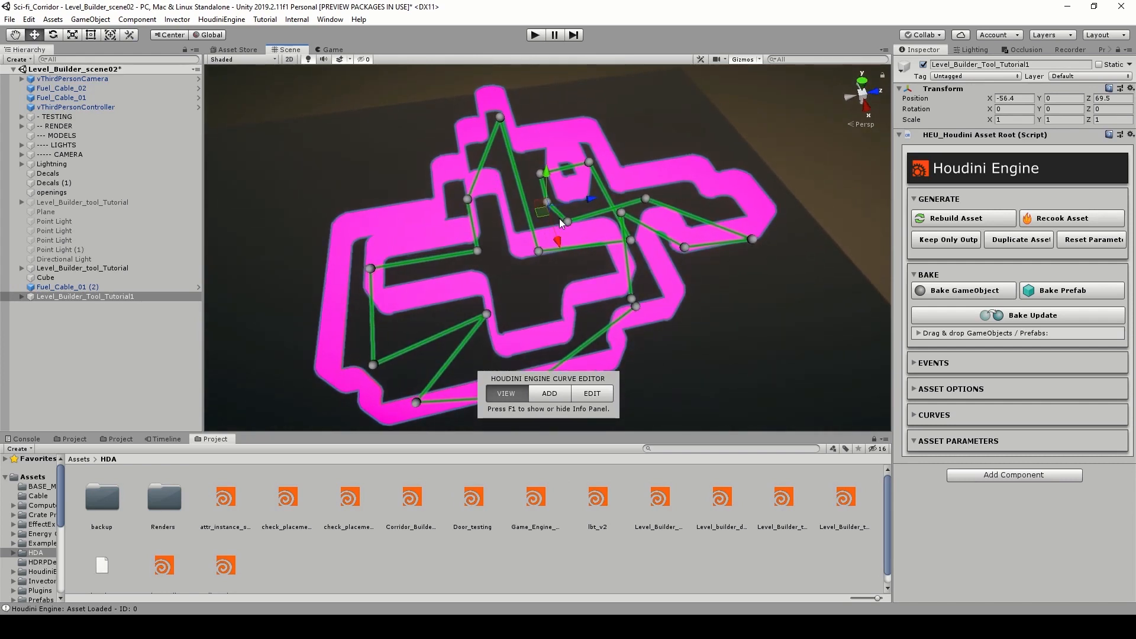
pyautogui.moveTo(517, 239); pyautogui.dragTo(643, 150, button='right')
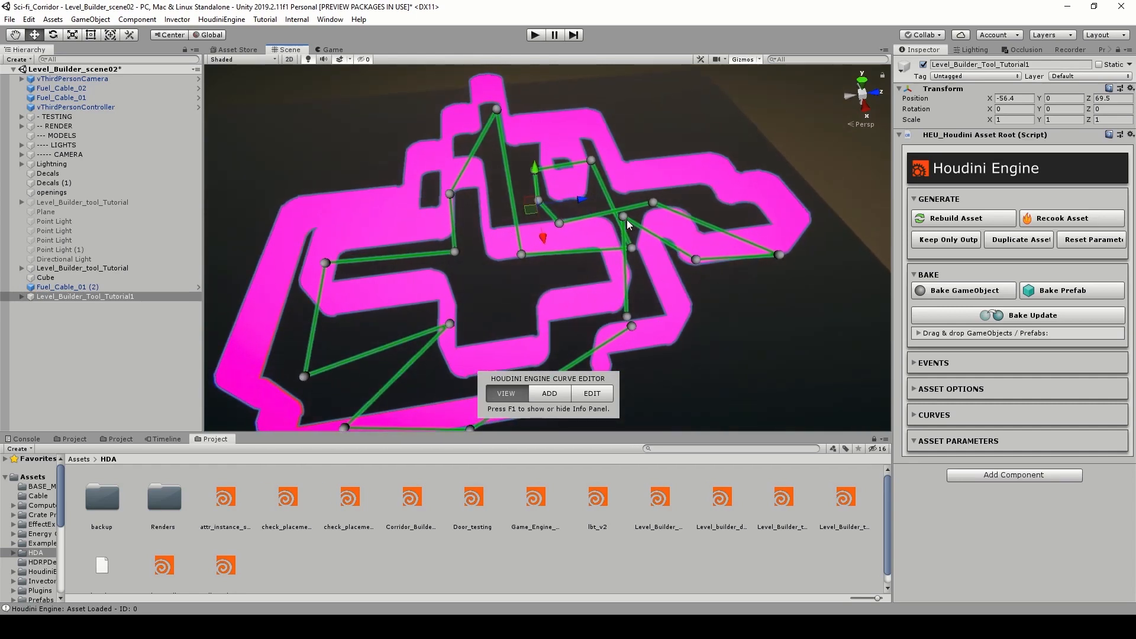
pyautogui.keyDown('alt'); pyautogui.scroll(7, 627, 219); pyautogui.keyUp('alt')
pyautogui.keyDown('alt'); pyautogui.moveTo(626, 219); pyautogui.dragTo(577, 228); pyautogui.keyUp('alt')
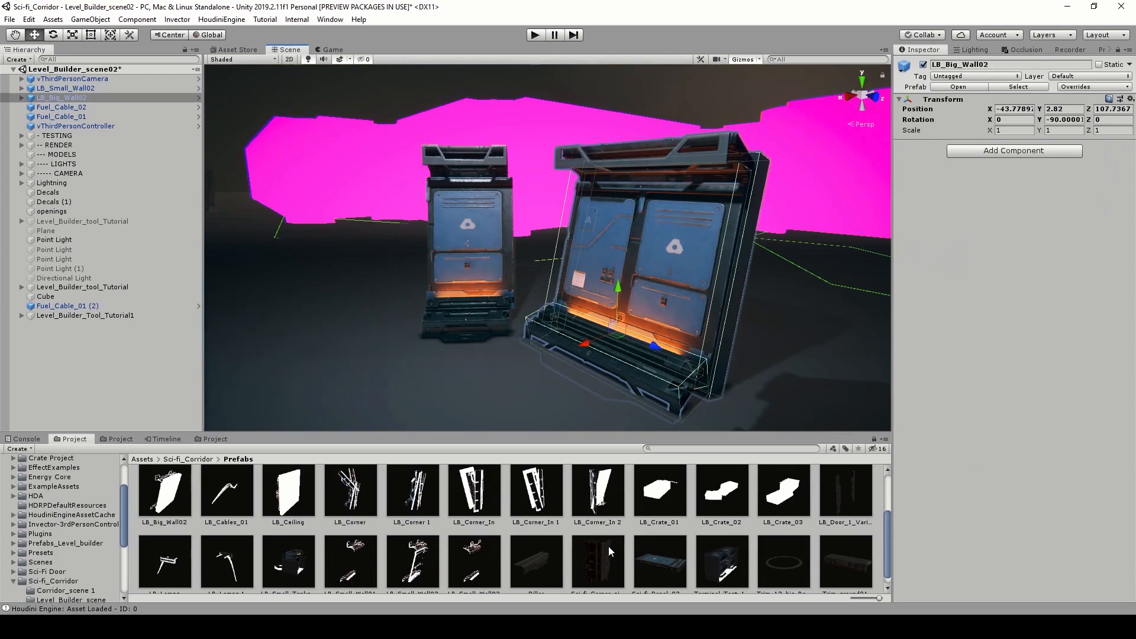
# Compare the LB_Big_Wall02 and LB_Small_Wall02 prefabs in the scene with the generated corridor walls behind them
pyautogui.click(629, 528)
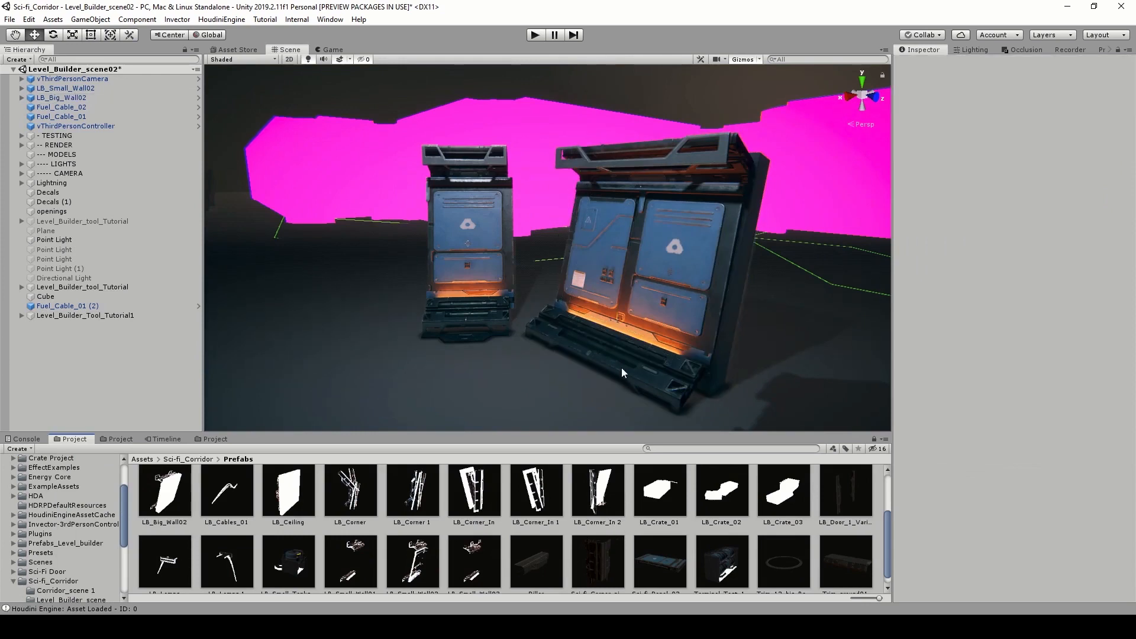
pyautogui.click(623, 322)
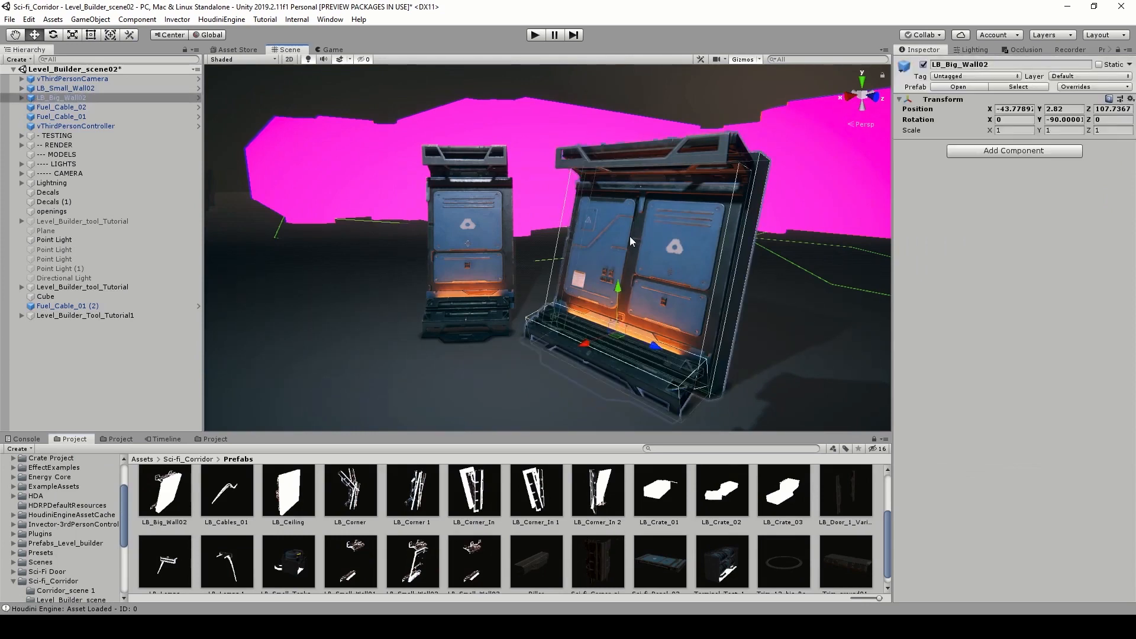
pyautogui.click(474, 226)
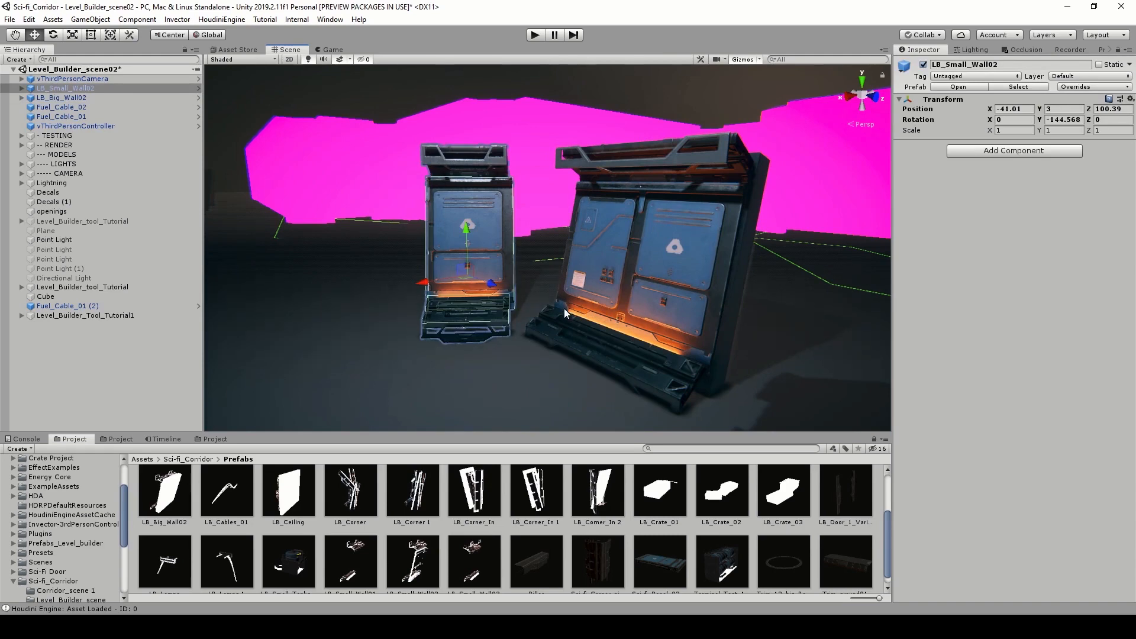
pyautogui.click(558, 114)
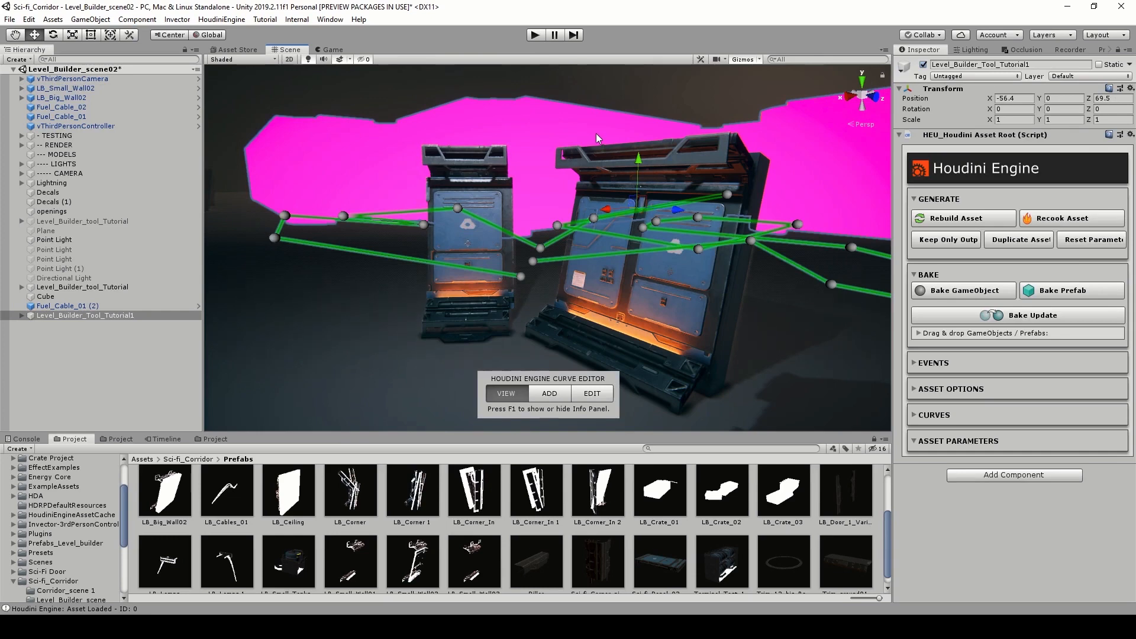
pyautogui.click(491, 220)
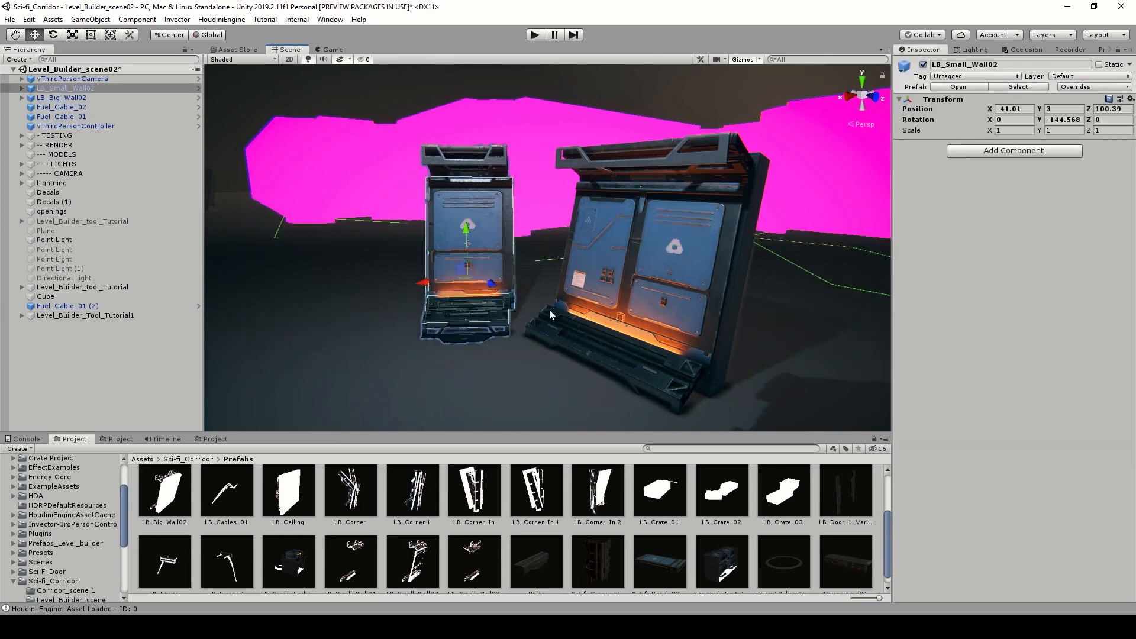
pyautogui.click(592, 289)
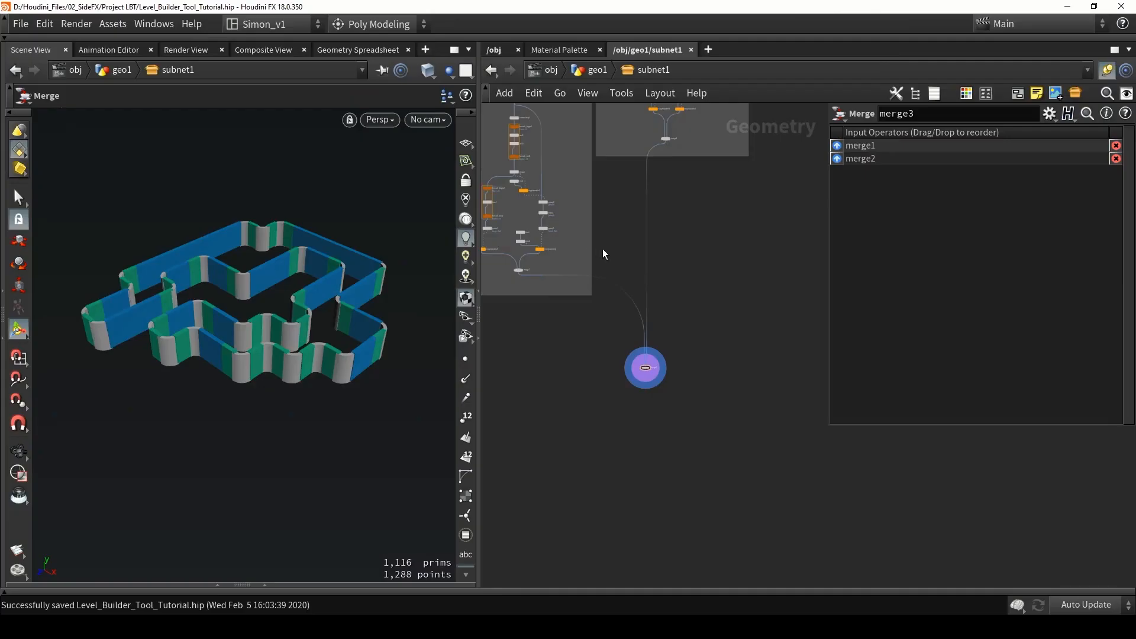
# Switch to Houdini and delete the merge3 node that joins the two network branches inside subnet1
pyautogui.moveTo(600, 251); pyautogui.dragTo(636, 269, button='middle')
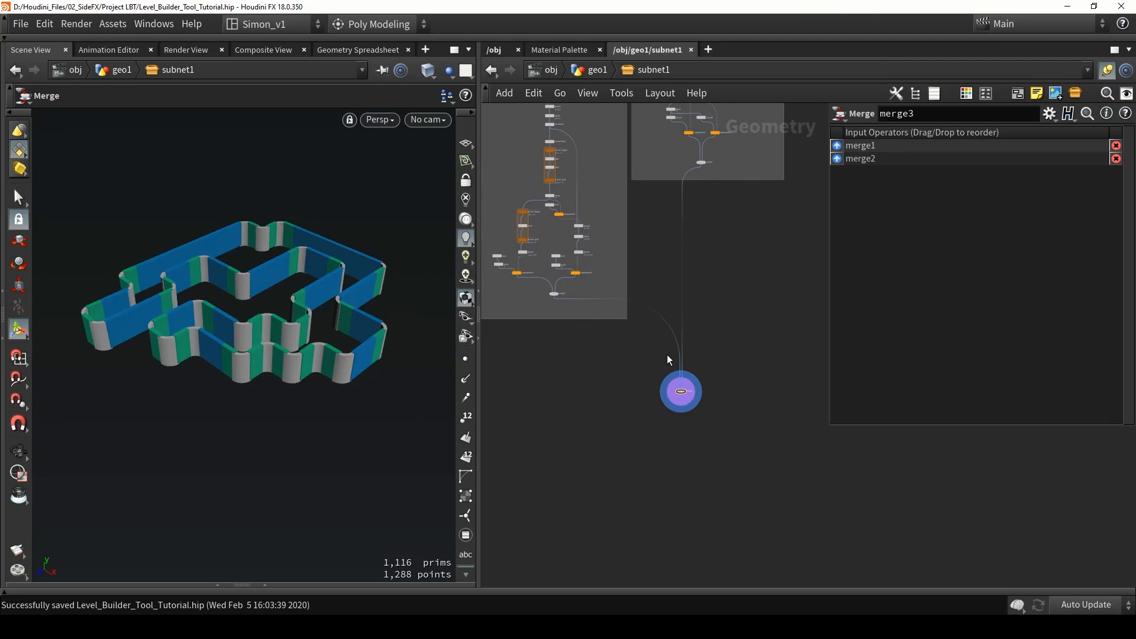
pyautogui.moveTo(651, 357); pyautogui.dragTo(781, 469)
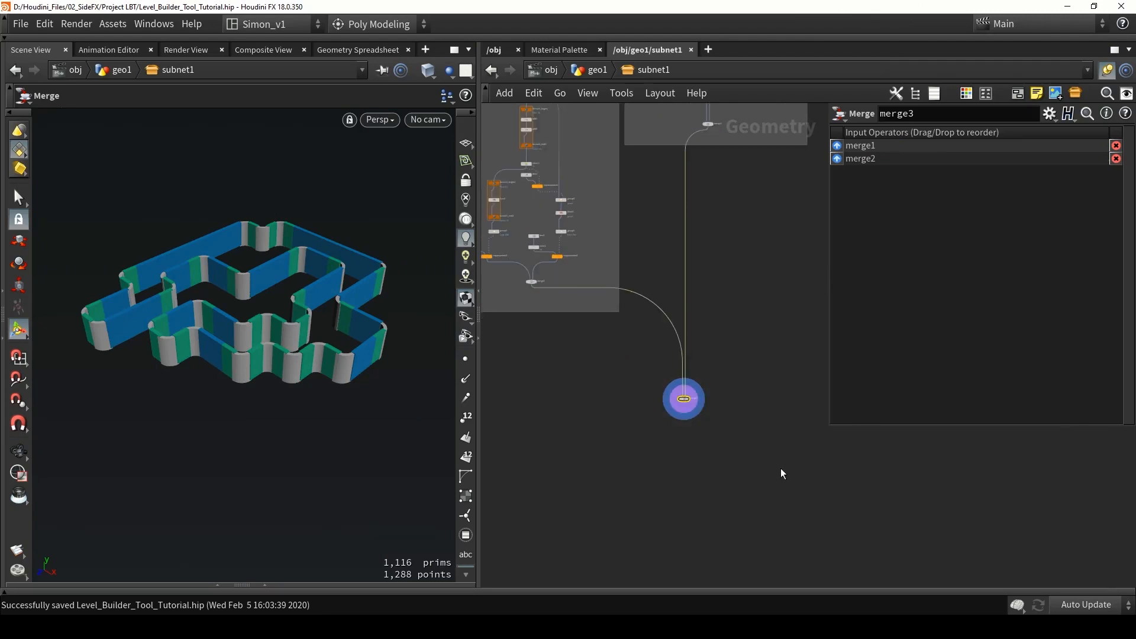
pyautogui.press('Delete')
# Delete the placeholder box, color, Copy to Points and merge nodes below the group3 and group5 wall groups
pyautogui.scroll(5, 651, 331)
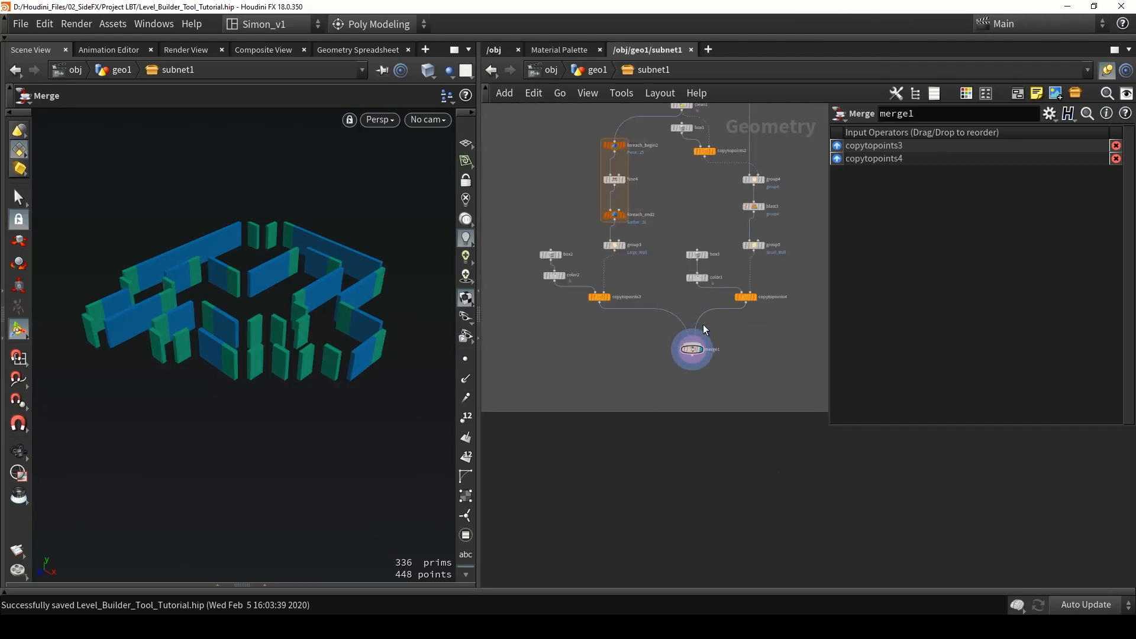
pyautogui.click(597, 296)
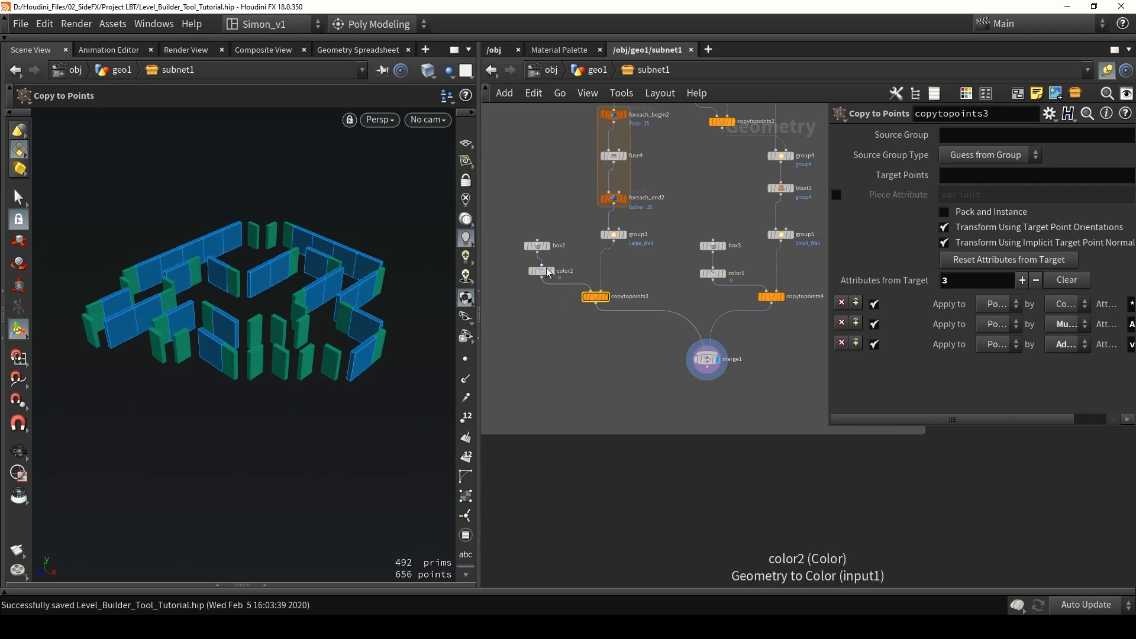
pyautogui.moveTo(543, 273); pyautogui.dragTo(539, 271)
pyautogui.moveTo(596, 300); pyautogui.dragTo(606, 308)
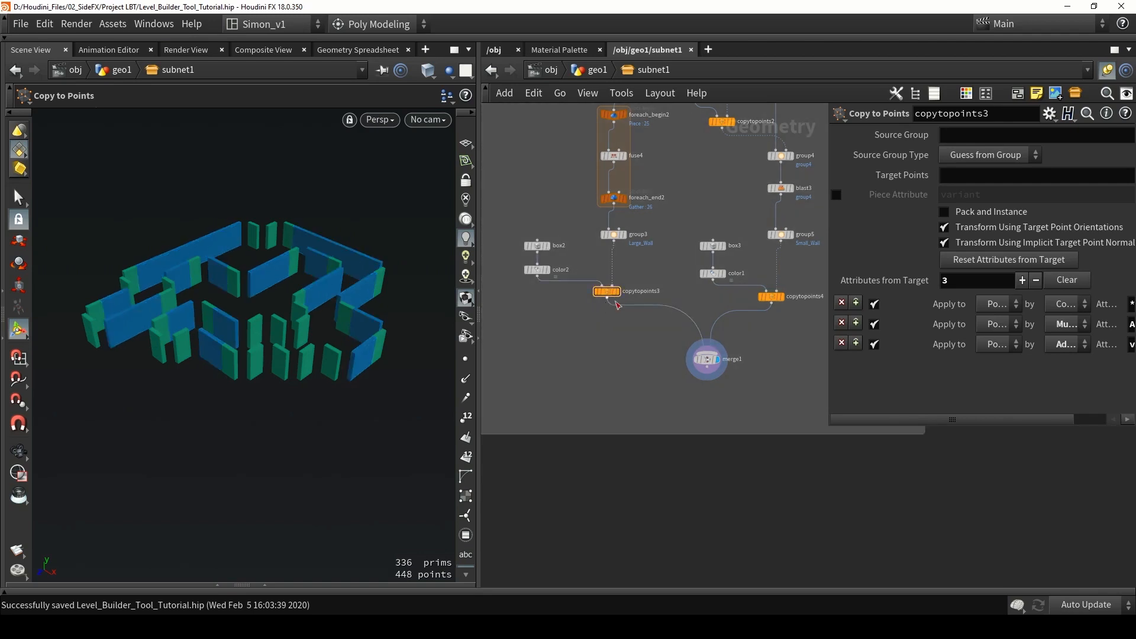
pyautogui.moveTo(794, 397); pyautogui.dragTo(593, 267)
pyautogui.press('Delete')
pyautogui.moveTo(601, 307); pyautogui.dragTo(524, 240)
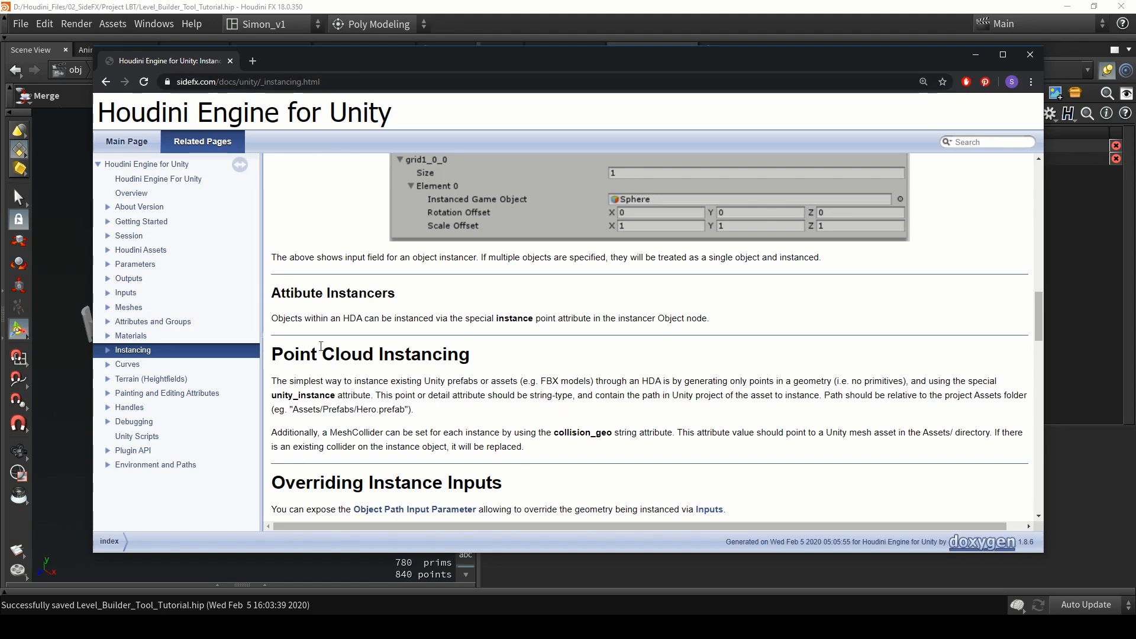
# Read the attribute and point cloud instancing sections of the Houdini Engine for Unity documentation in the browser, then return to Houdini
pyautogui.moveTo(289, 292); pyautogui.dragTo(392, 317)
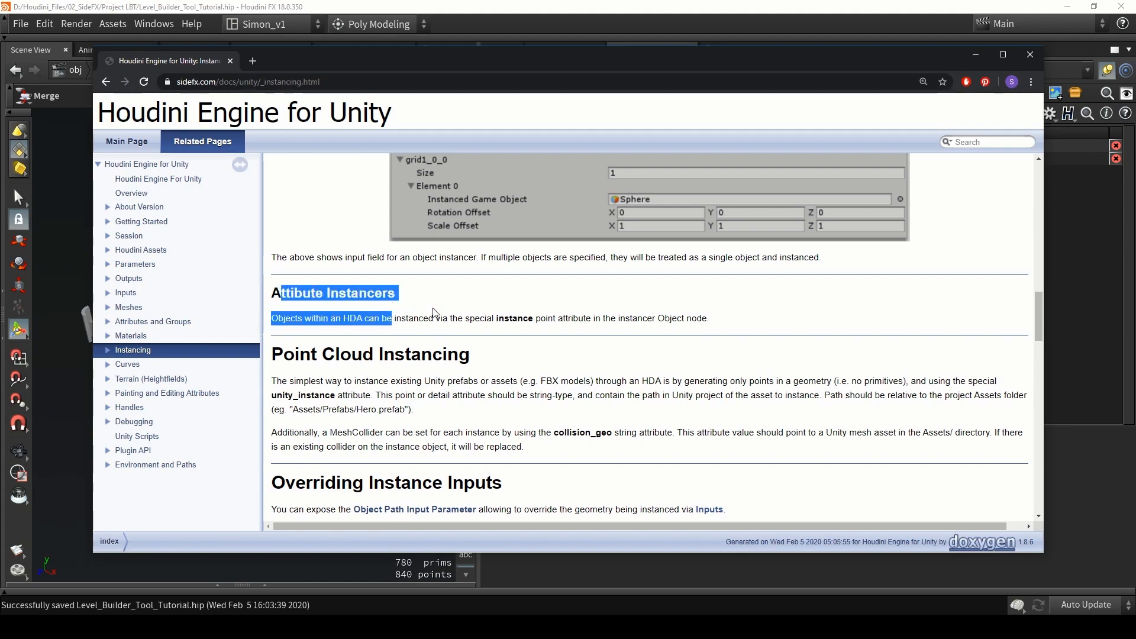
pyautogui.click(451, 316)
pyautogui.moveTo(496, 318); pyautogui.dragTo(533, 318)
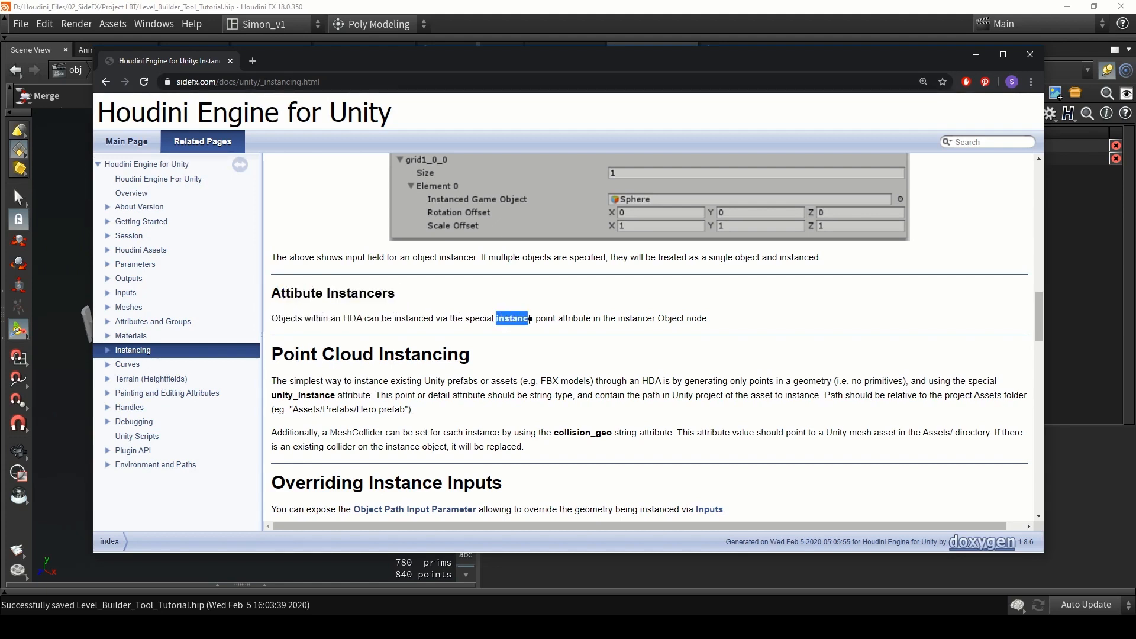
pyautogui.click(536, 320)
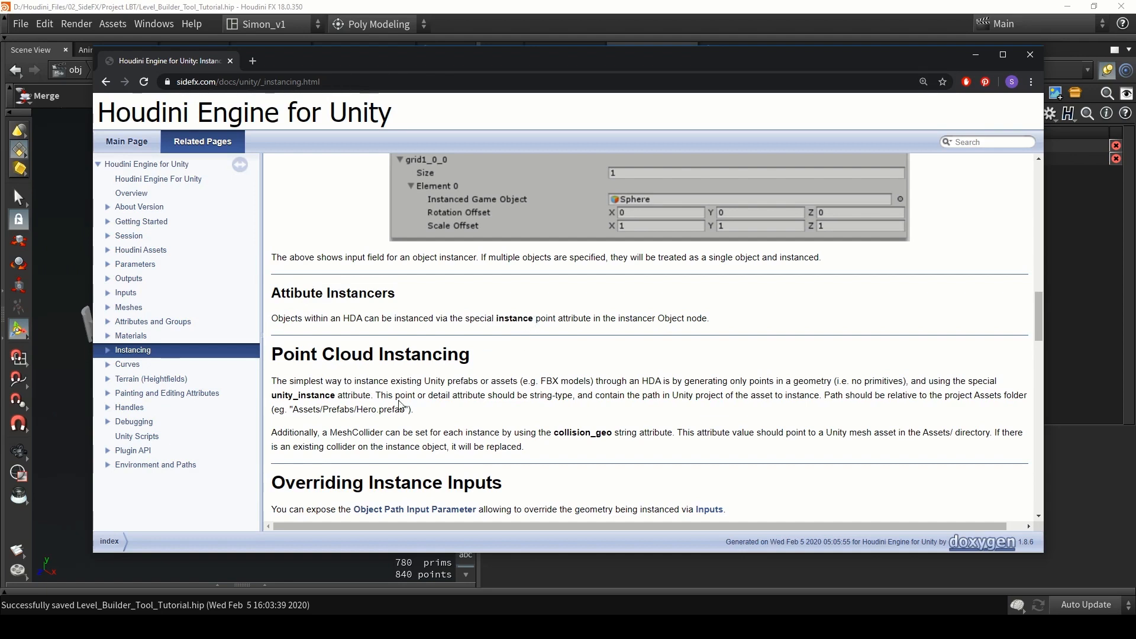
pyautogui.moveTo(334, 394); pyautogui.dragTo(403, 408)
pyautogui.click(295, 413)
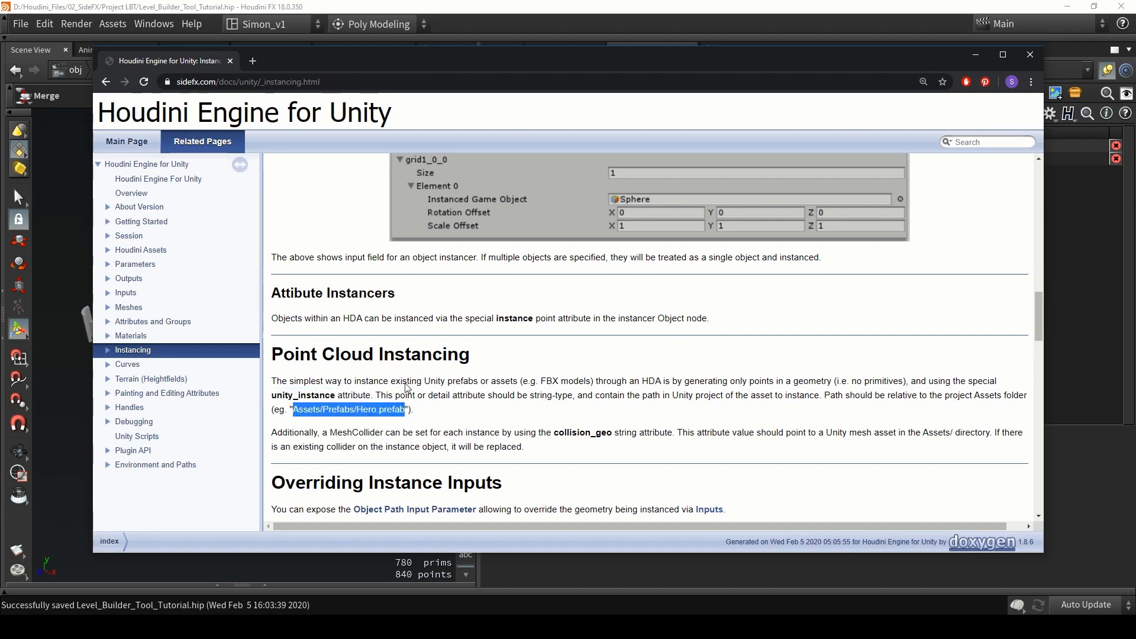
pyautogui.click(976, 55)
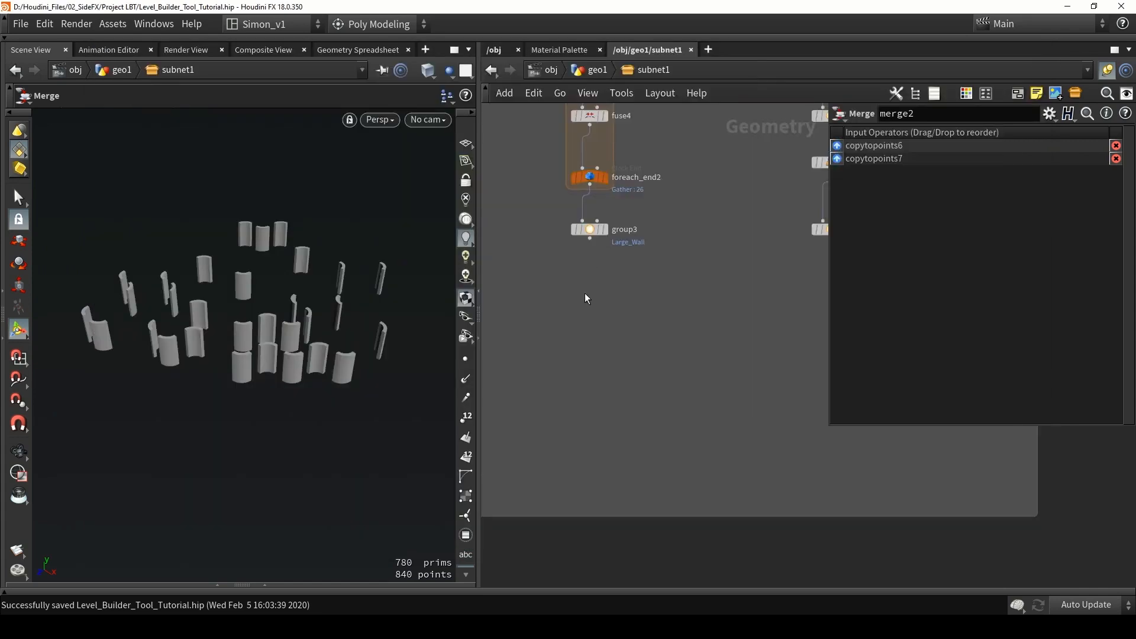
# Add an Attribute Create node below group3, connect it to the group's output and display it
pyautogui.press('Tab')
pyautogui.write('attr')
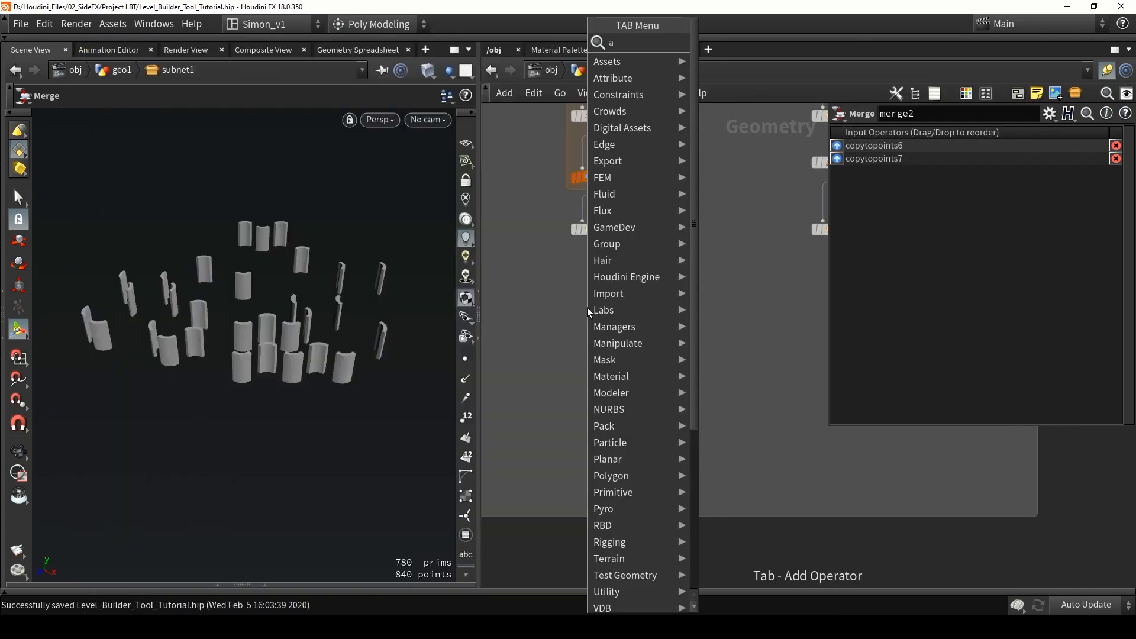
pyautogui.click(744, 126)
pyautogui.click(595, 273)
pyautogui.scroll(2, 595, 273)
pyautogui.moveTo(587, 223); pyautogui.dragTo(596, 263)
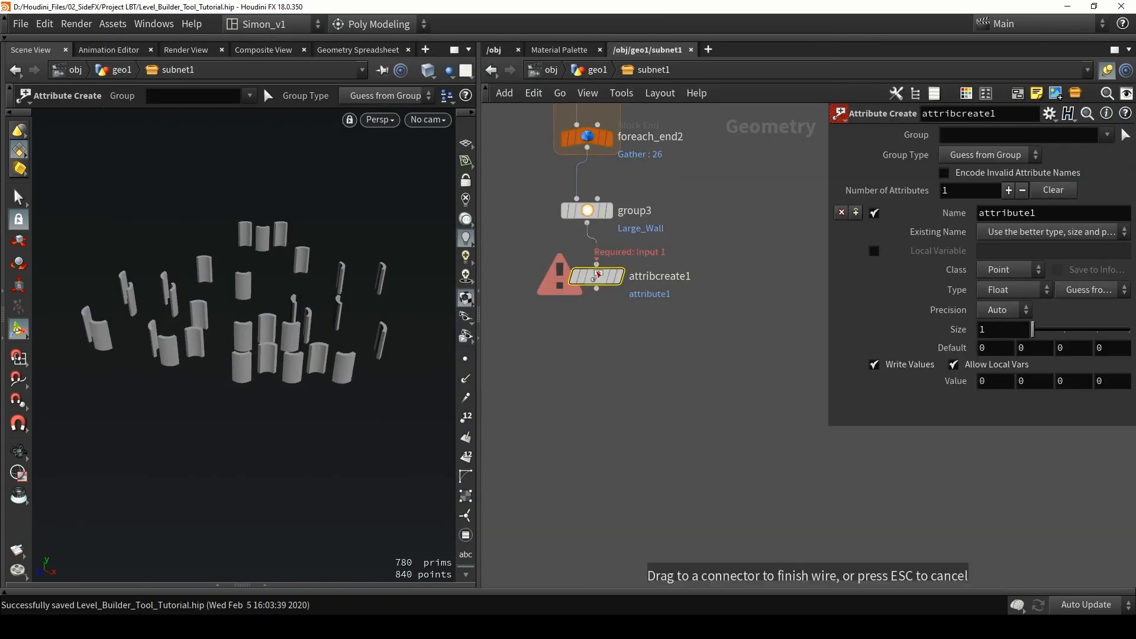
pyautogui.moveTo(597, 274); pyautogui.dragTo(597, 329)
pyautogui.click(610, 329)
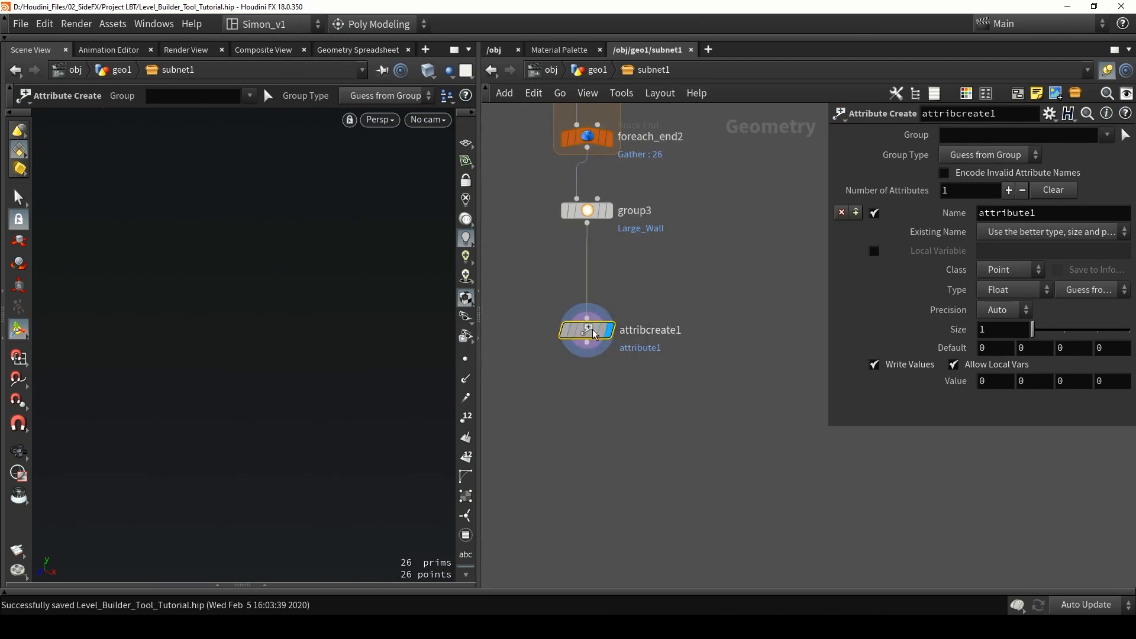
# Name the Attribute Create node's attribute unity_instance
pyautogui.moveTo(1038, 213); pyautogui.dragTo(910, 219)
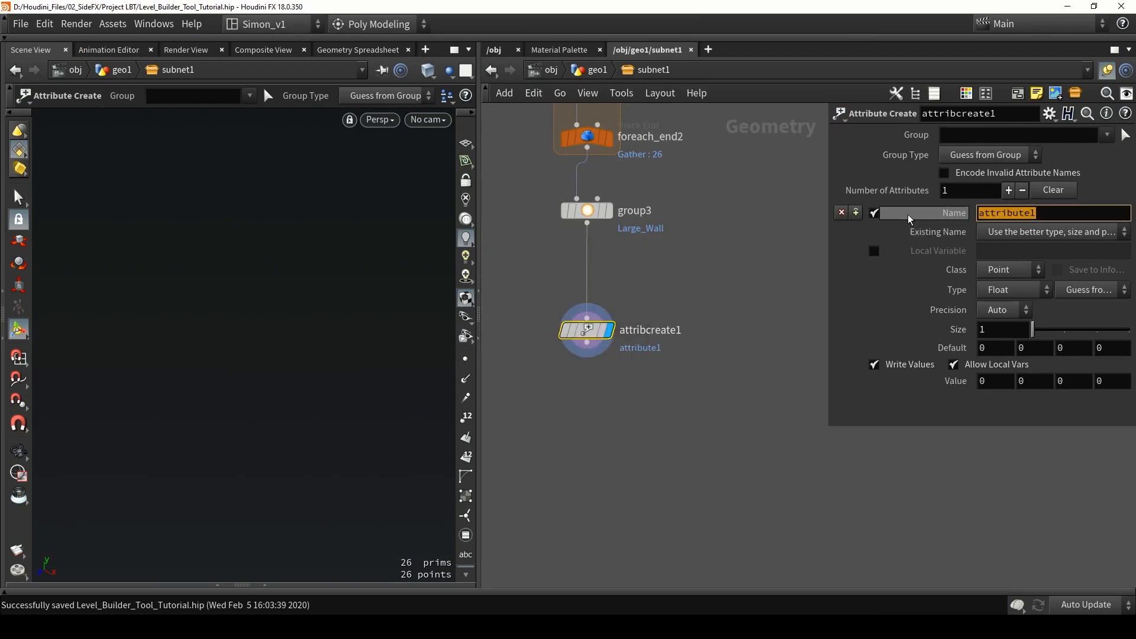
pyautogui.write('unity_')
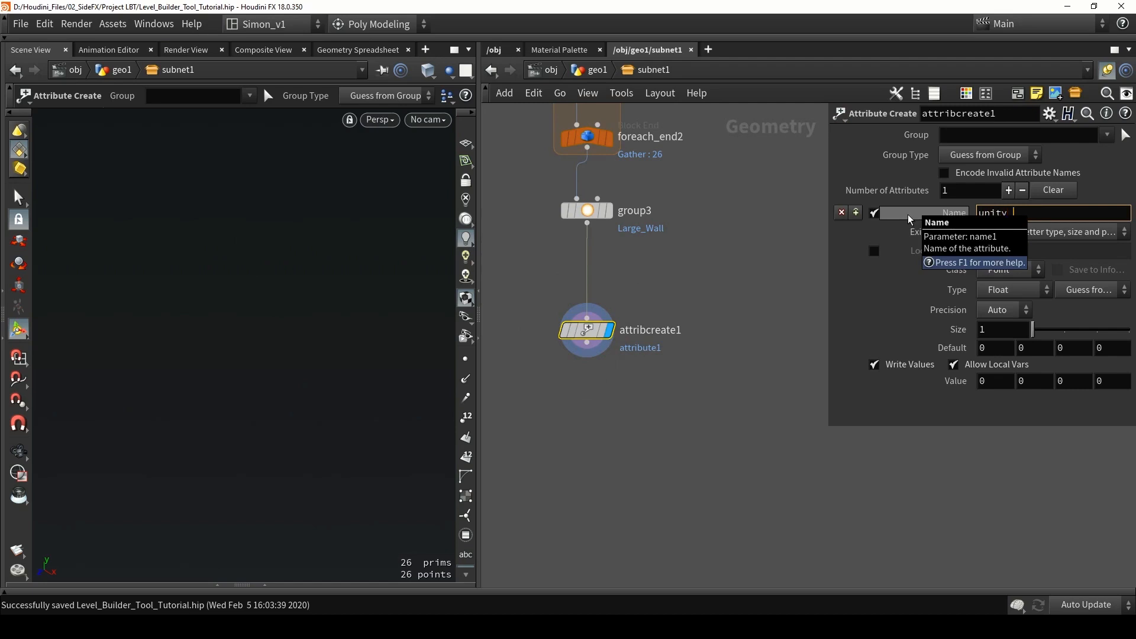
pyautogui.write('instance')
pyautogui.press('Return')
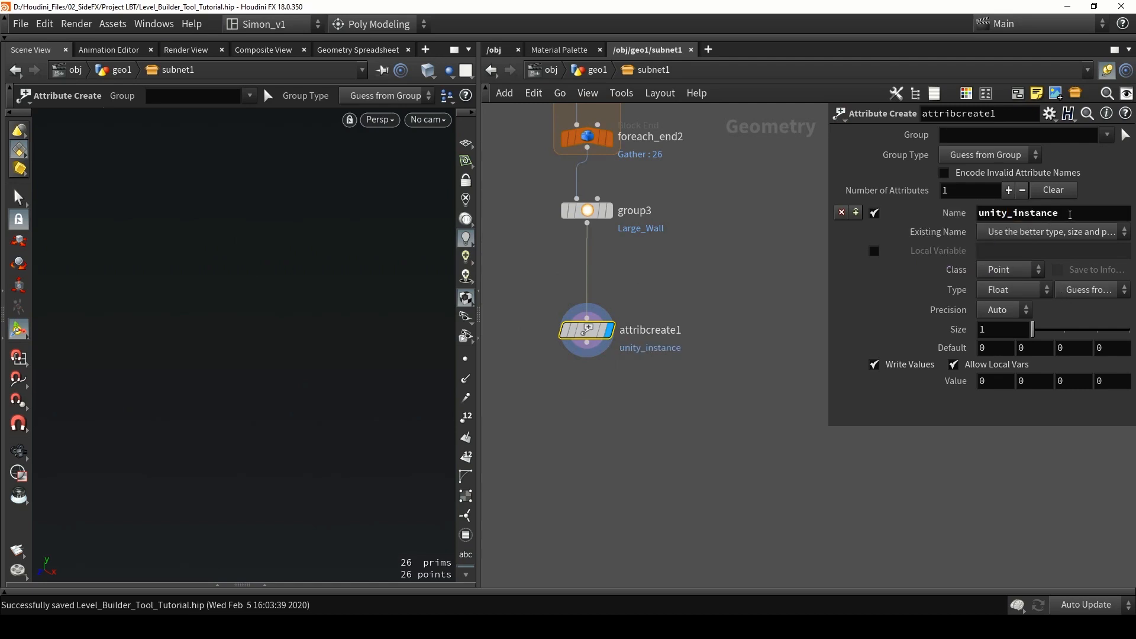
pyautogui.moveTo(1070, 215); pyautogui.dragTo(979, 230)
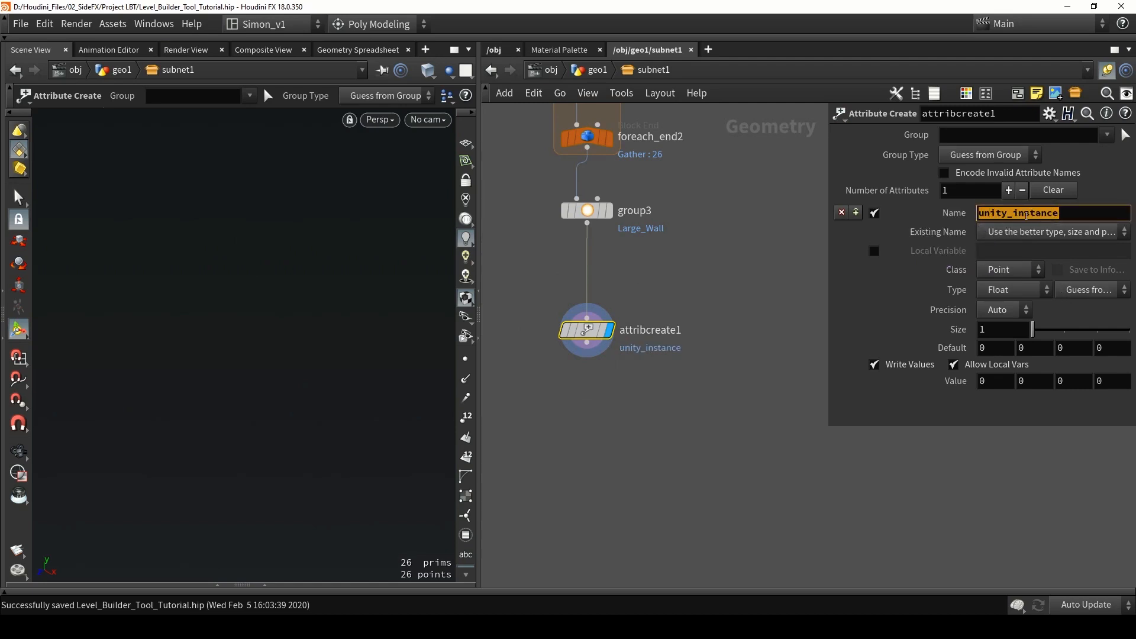
pyautogui.click(1068, 214)
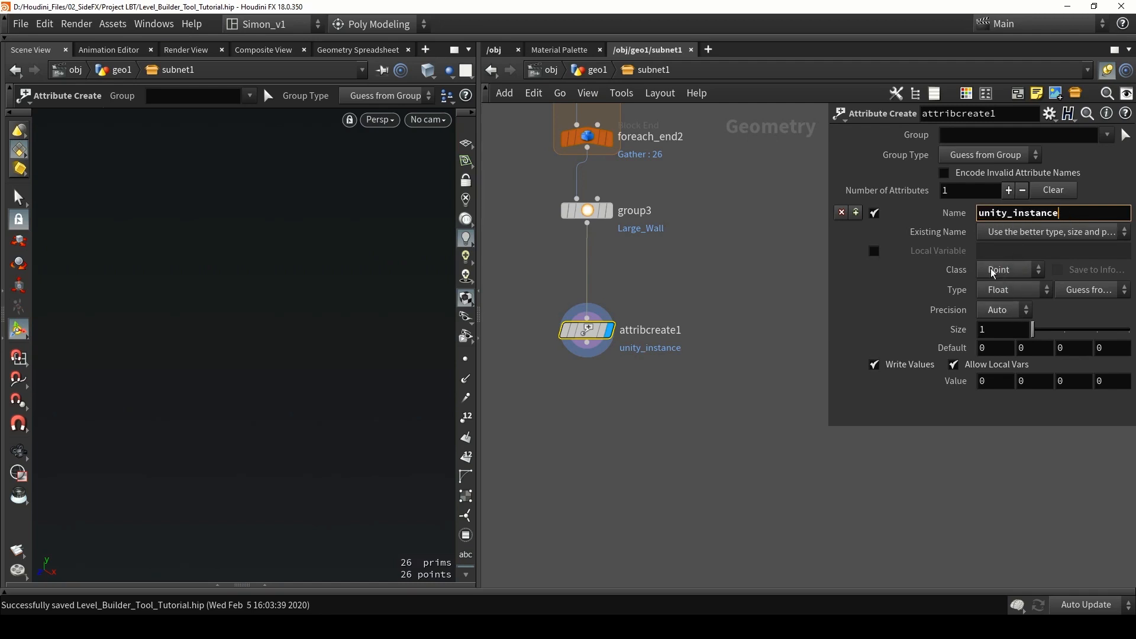
# Set the unity_instance attribute's type to String and its value to Assets/Sci-fi_Corridor/Prefabs/LB_Big_Wall02.prefab
pyautogui.click(1000, 289)
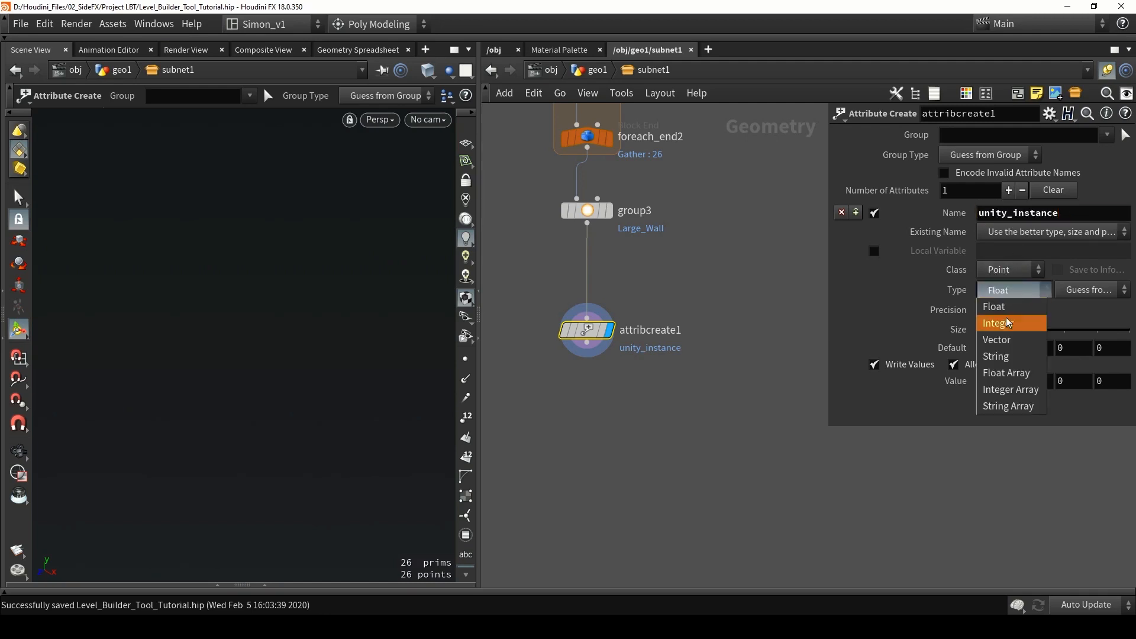
pyautogui.click(1004, 357)
pyautogui.click(993, 330)
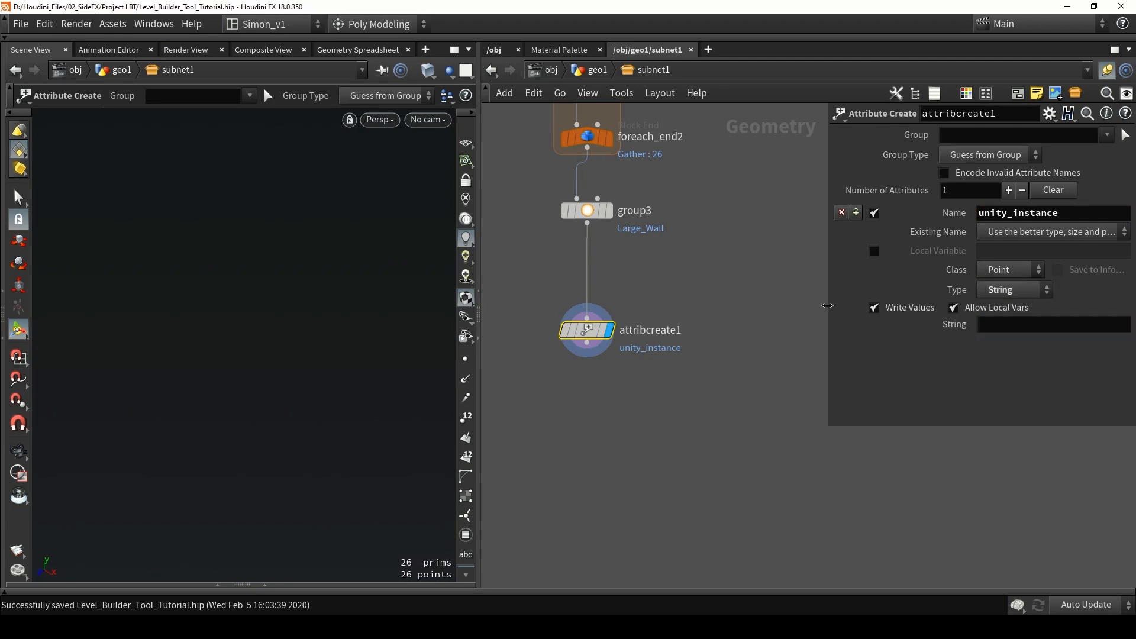
pyautogui.moveTo(828, 306); pyautogui.dragTo(720, 302)
pyautogui.click(883, 323)
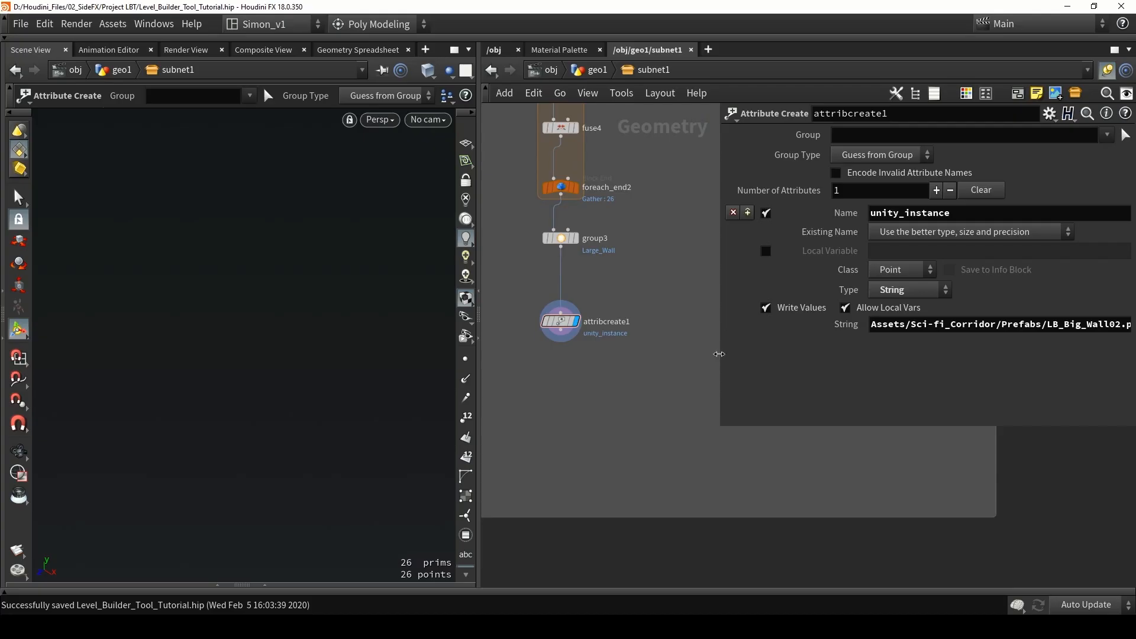
pyautogui.moveTo(720, 354); pyautogui.dragTo(631, 354)
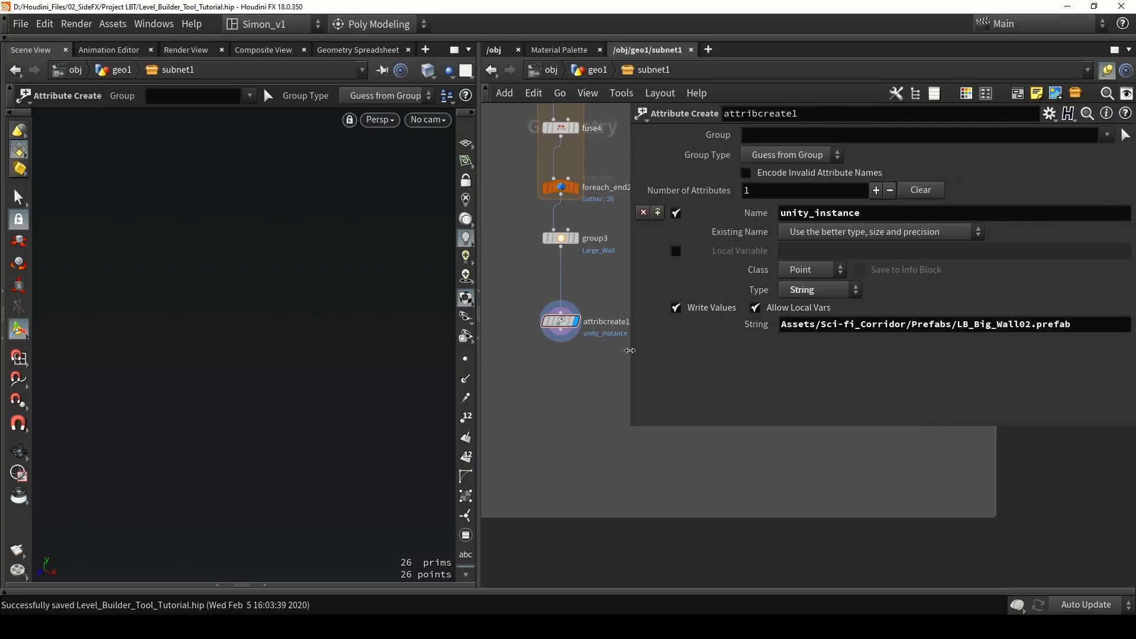
pyautogui.moveTo(852, 328); pyautogui.dragTo(1024, 325)
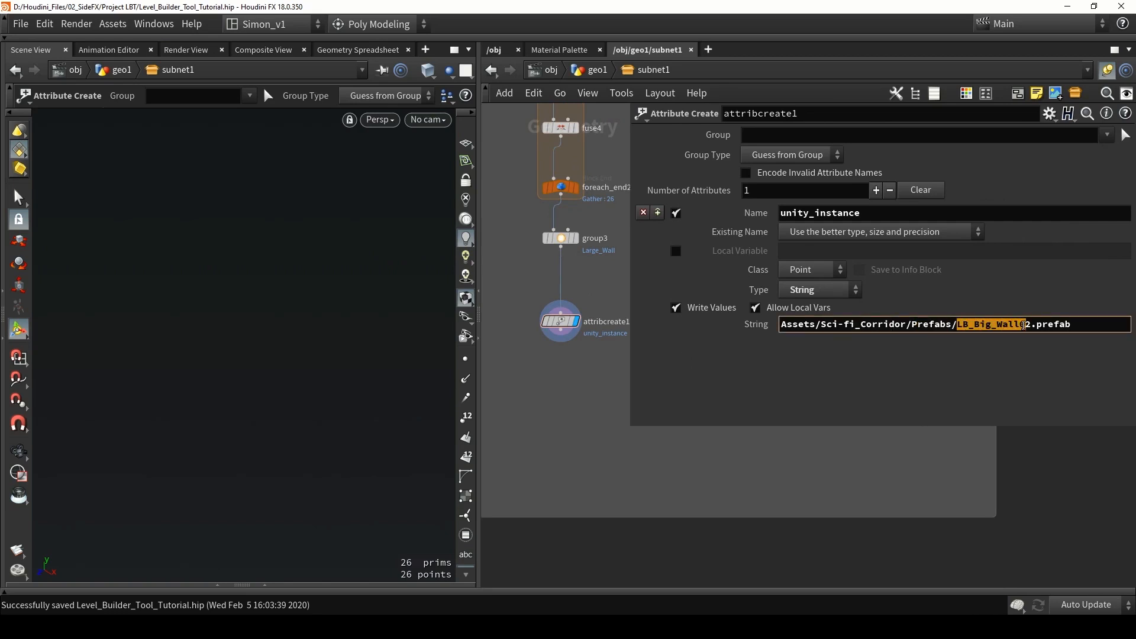
# Narrow the parameter pane and reposition attribcreate1 to leave a clear gap below group3
pyautogui.click(1012, 358)
pyautogui.moveTo(631, 354); pyautogui.dragTo(791, 350)
pyautogui.moveTo(603, 337); pyautogui.dragTo(654, 339, button='middle')
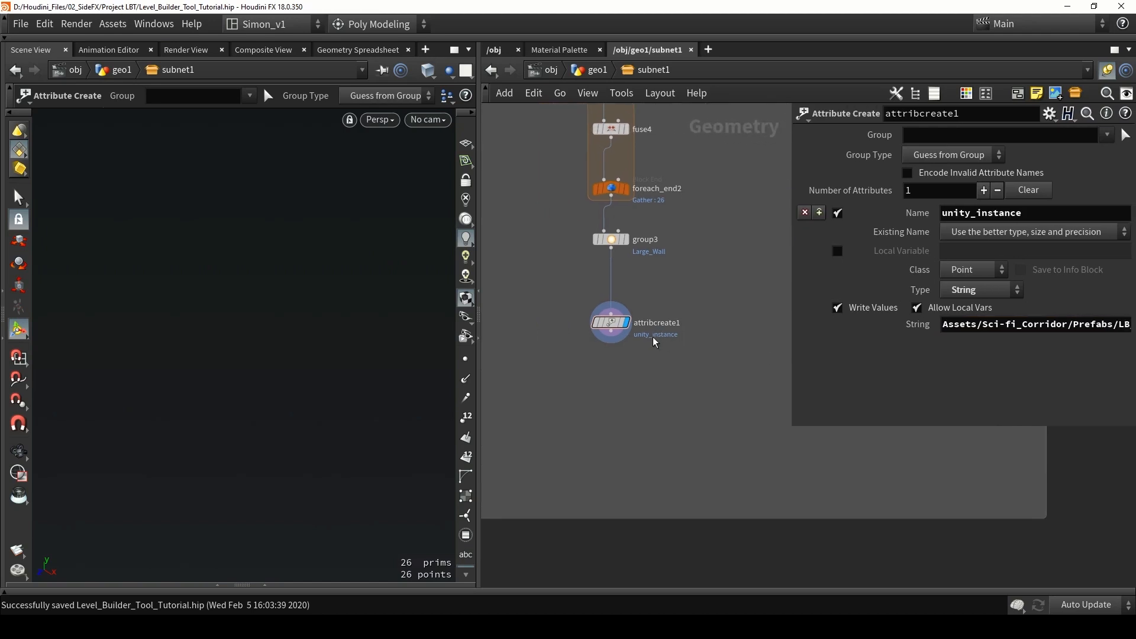
pyautogui.moveTo(615, 329); pyautogui.dragTo(618, 320)
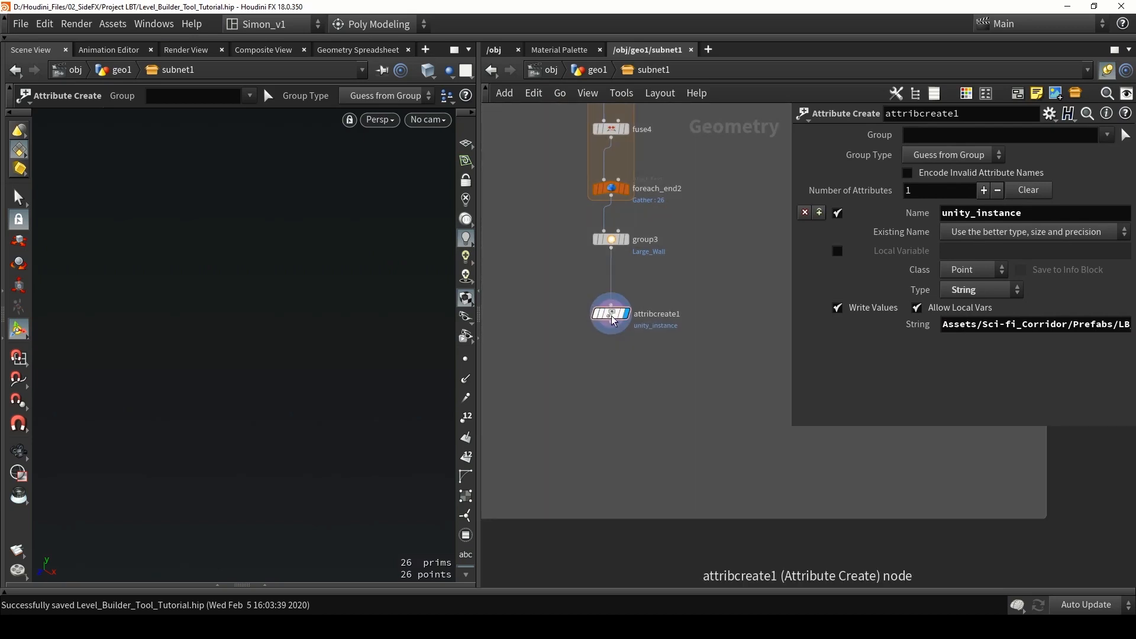
pyautogui.scroll(3, 618, 320)
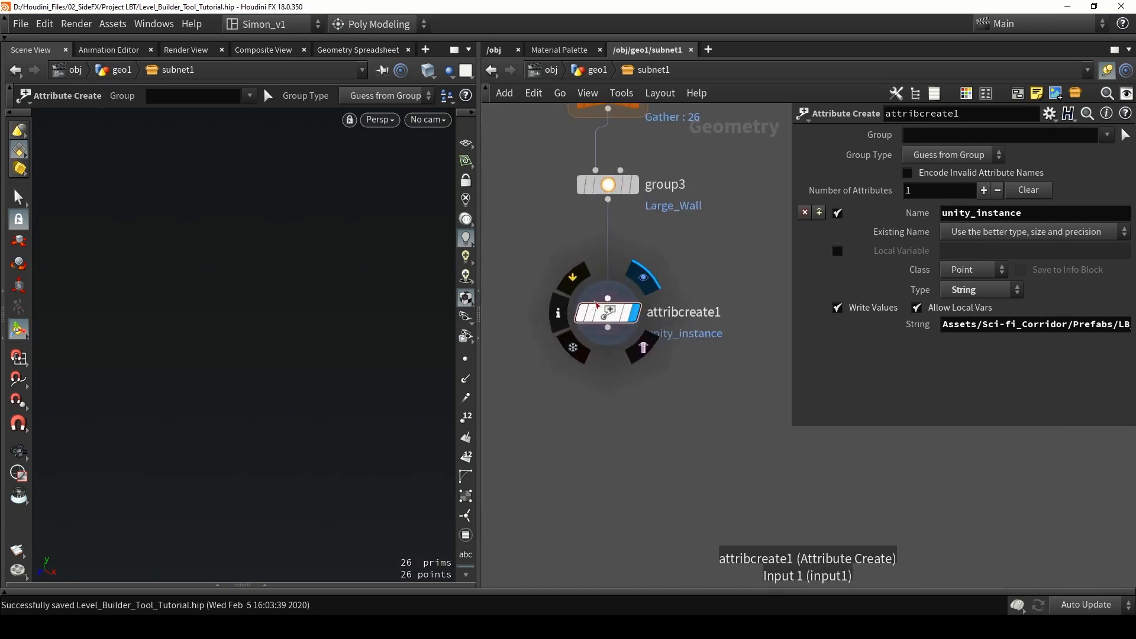
pyautogui.moveTo(609, 315); pyautogui.dragTo(610, 324)
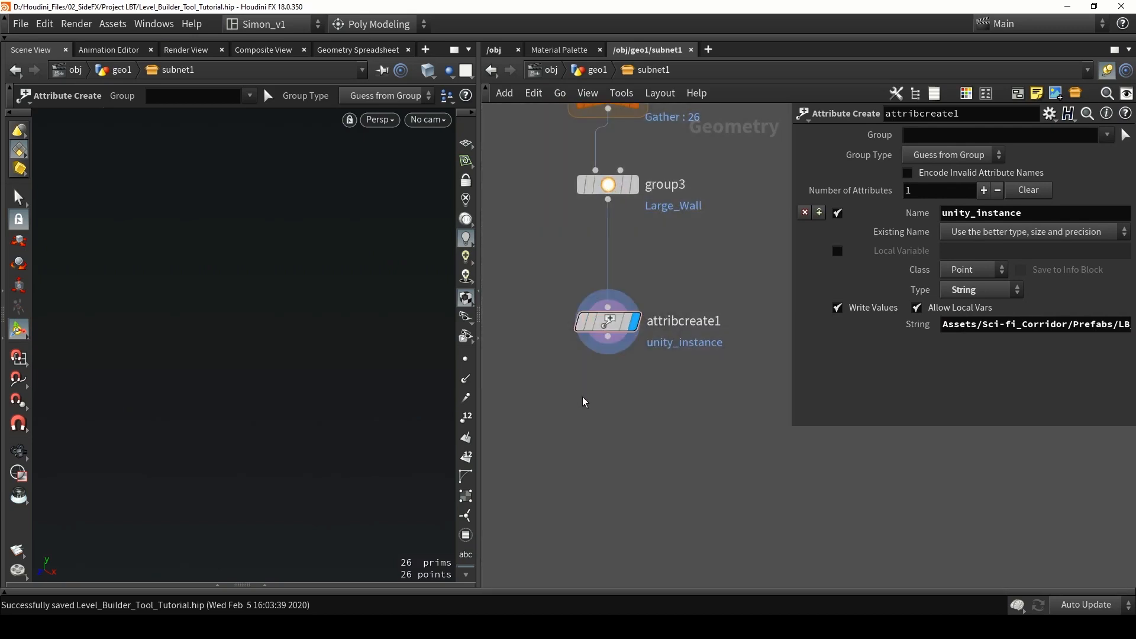
pyautogui.moveTo(580, 412); pyautogui.dragTo(589, 399, button='middle')
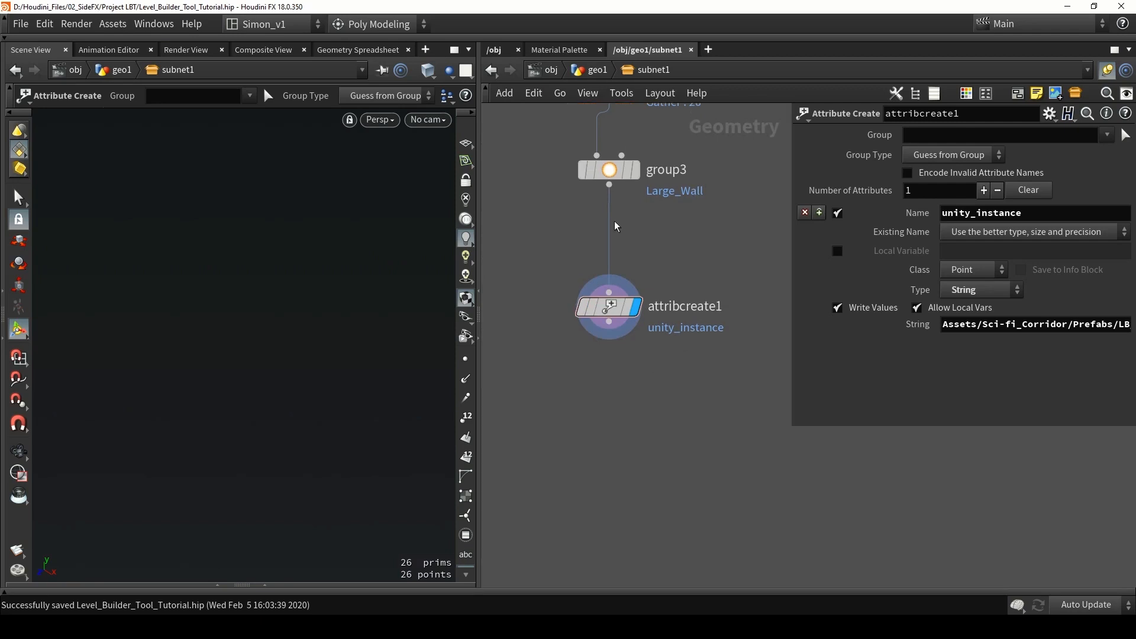
# Insert an Add node between group3 and attribcreate1 and enable Delete Geometry But Keep the Points
pyautogui.press('Tab')
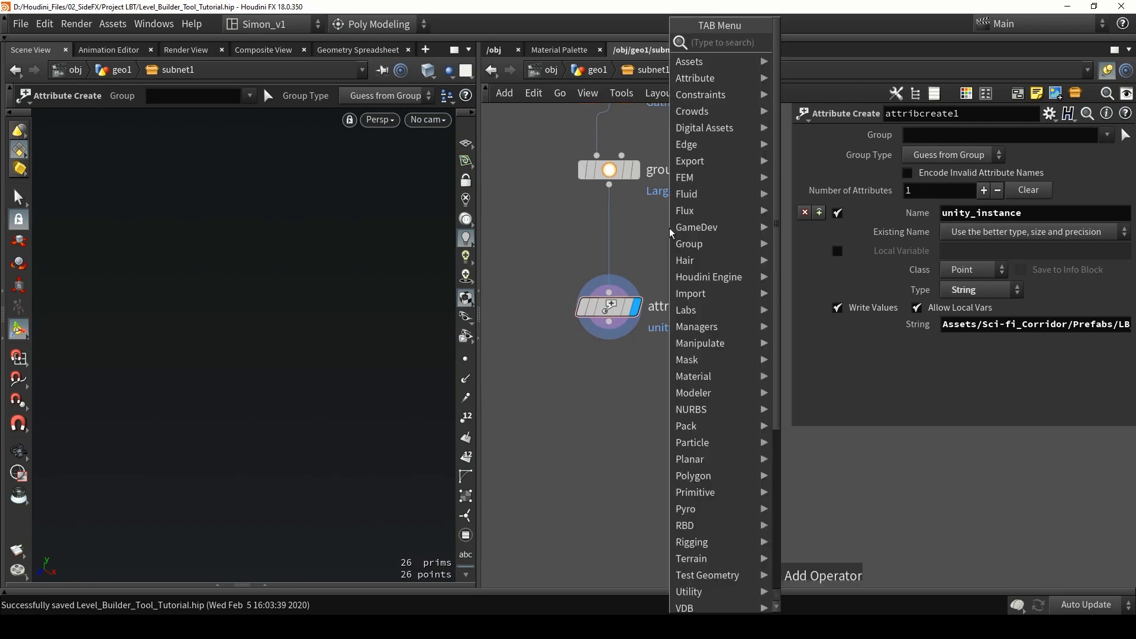
pyautogui.write('add')
pyautogui.click(796, 49)
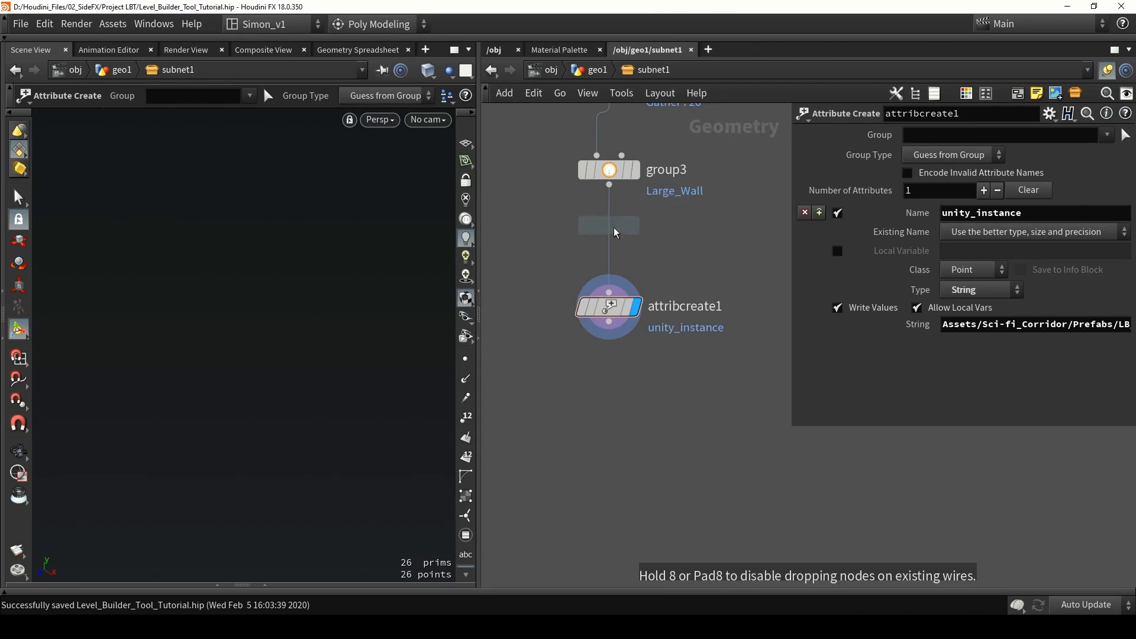
pyautogui.click(604, 248)
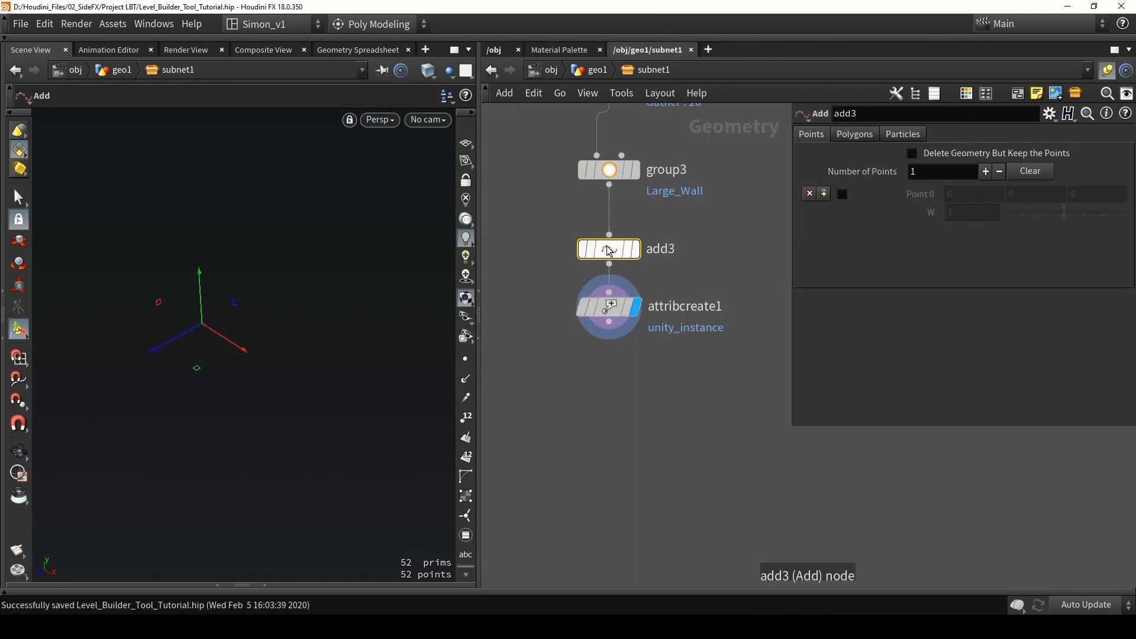
pyautogui.click(944, 155)
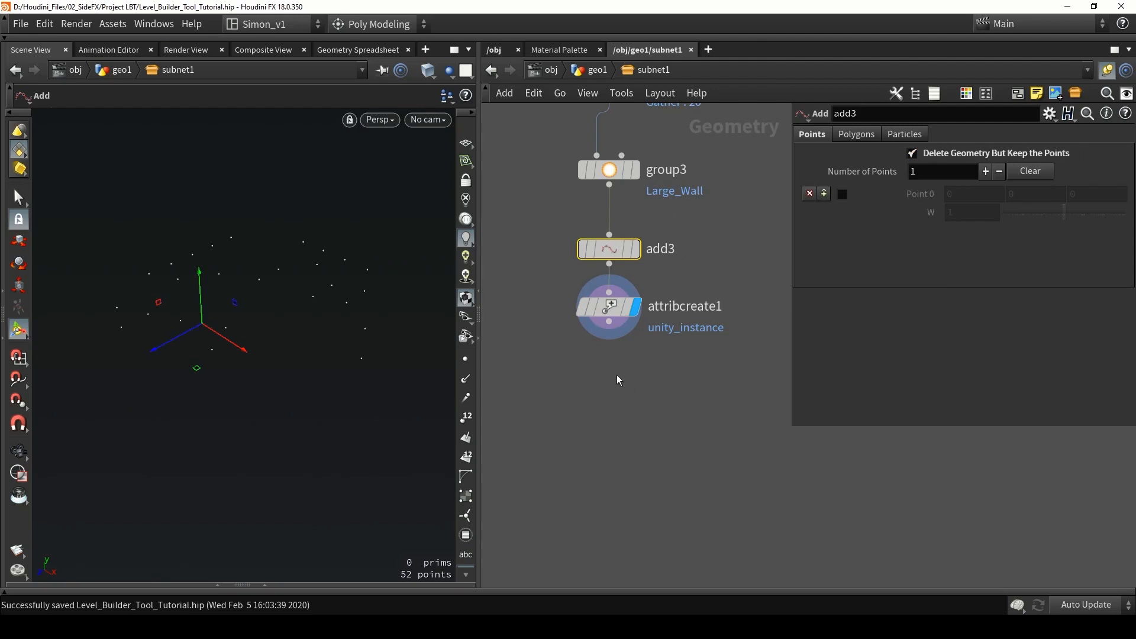
# Add a Clean node below attribcreate1, connect it to that node's output and display it
pyautogui.moveTo(613, 258)
pyautogui.press('Tab')
pyautogui.write('clea')
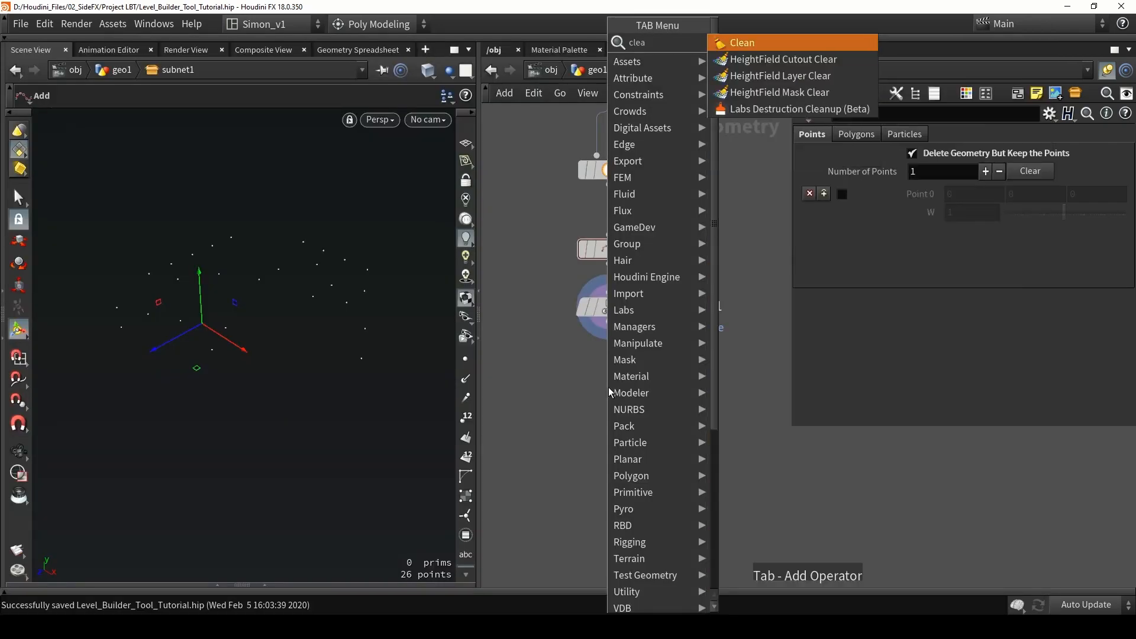
pyautogui.click(740, 45)
pyautogui.click(621, 372)
pyautogui.scroll(2, 618, 360)
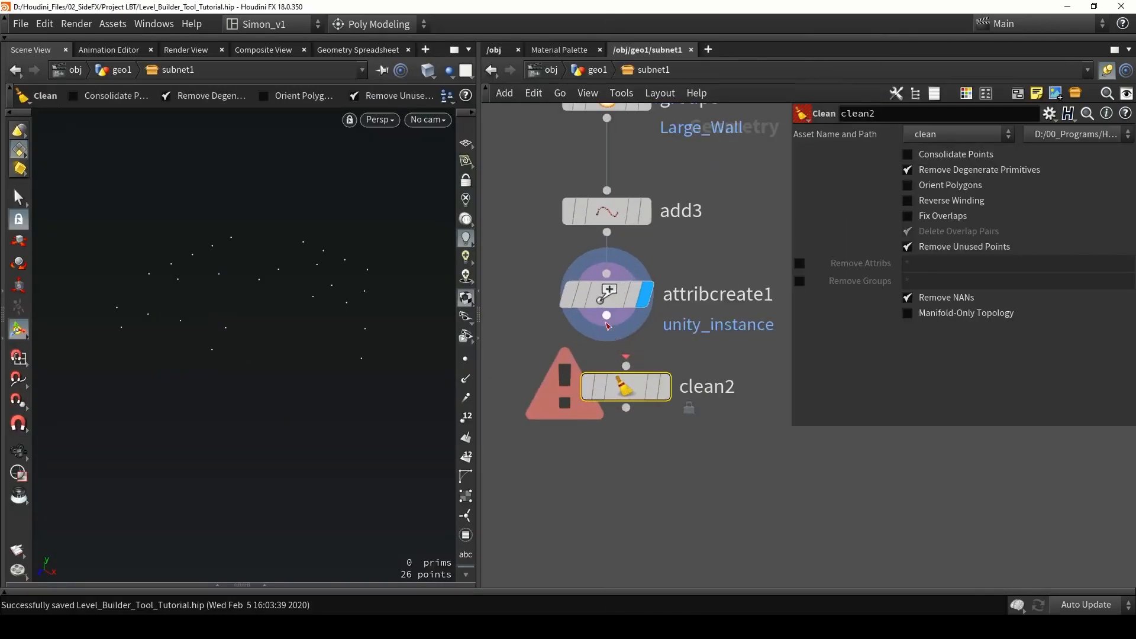
pyautogui.click(643, 400)
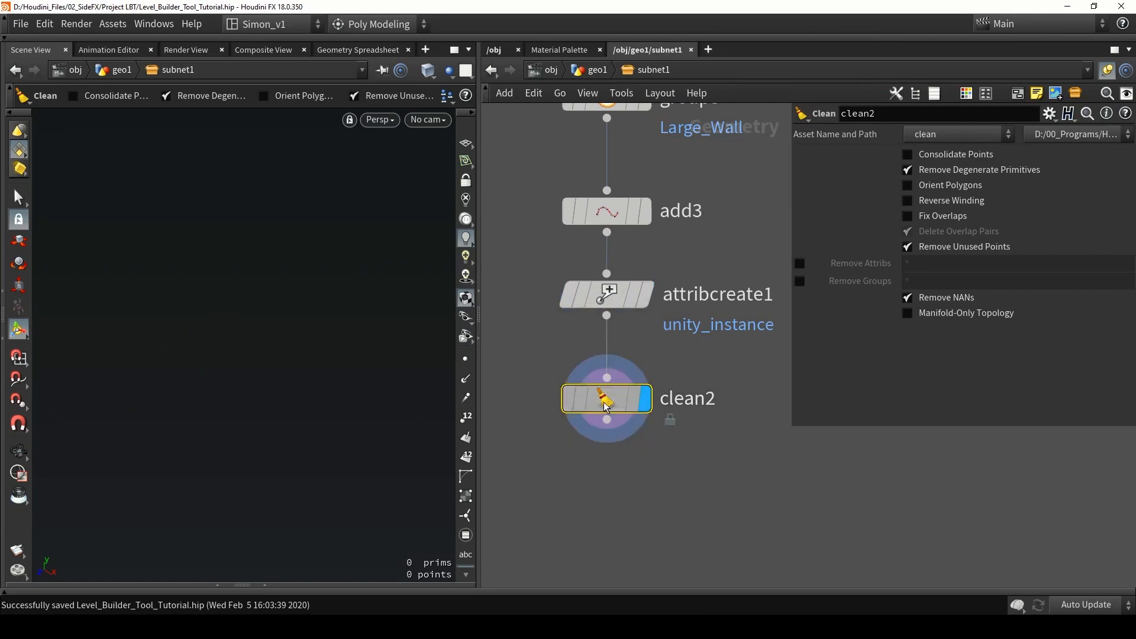
# Enable Remove Attribs and Remove Groups on clean2, with the Remove Attribs pattern set to * ^N ^unity_instance
pyautogui.click(800, 263)
pyautogui.click(801, 281)
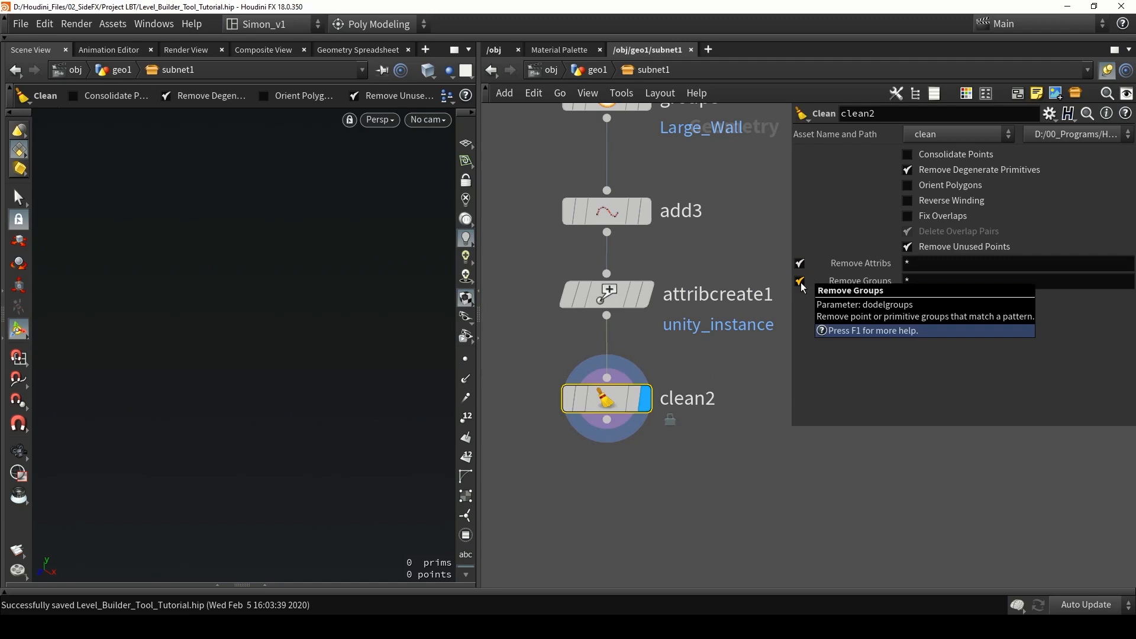
pyautogui.click(920, 269)
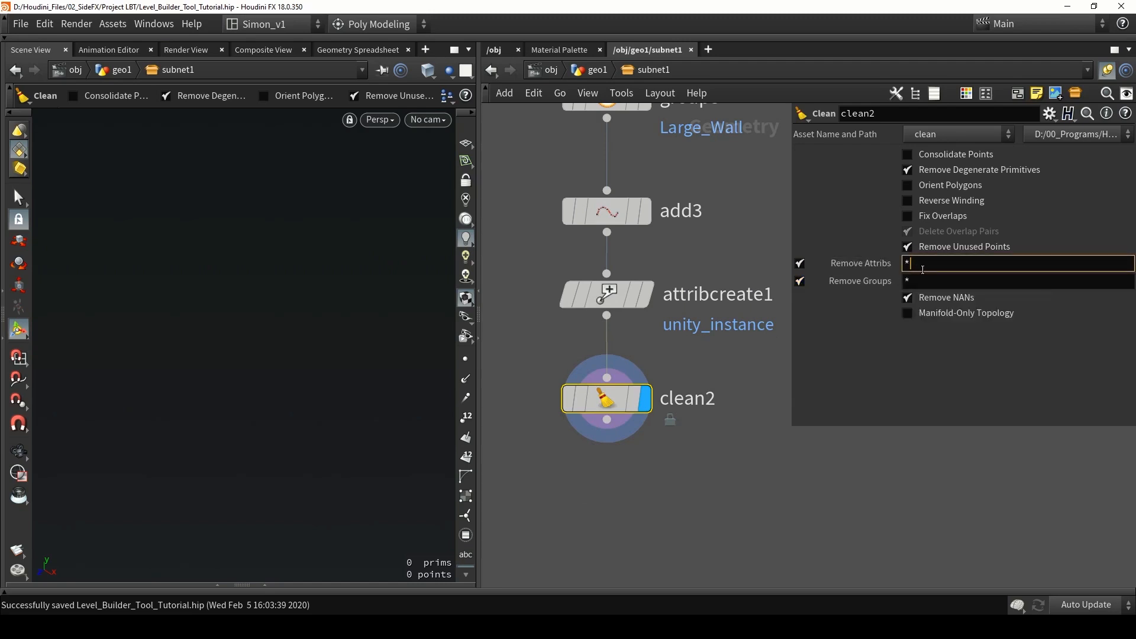
pyautogui.moveTo(920, 266); pyautogui.dragTo(903, 274)
pyautogui.click(917, 265)
pyautogui.write('unity_instance')
pyautogui.press('Return')
pyautogui.middleClick(613, 410)
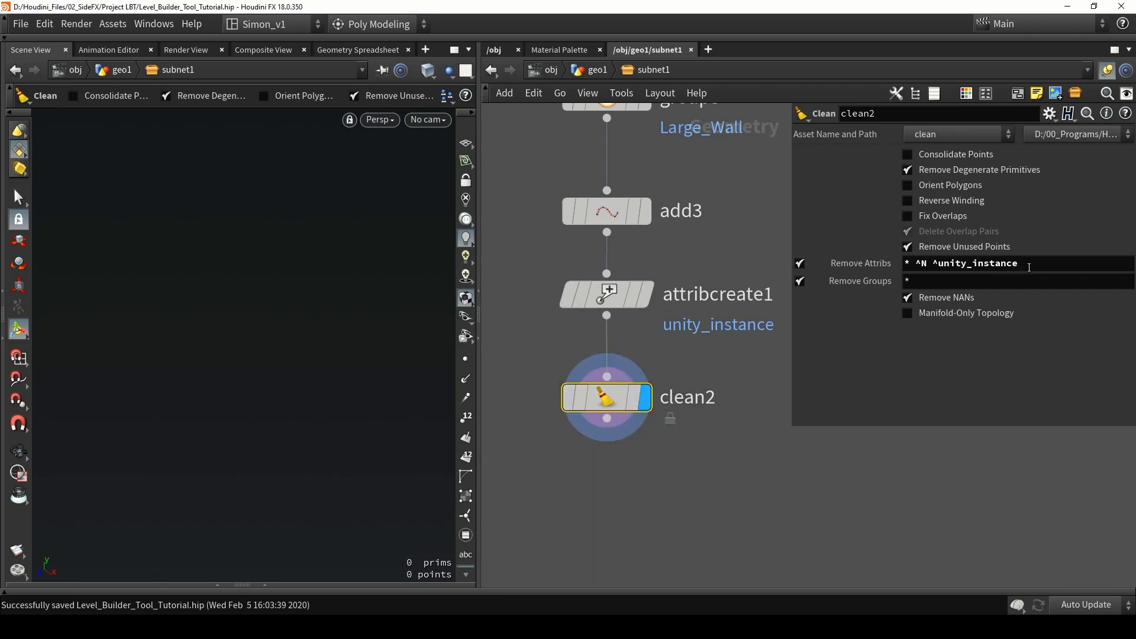
# Show points in the viewport and turn off Remove Degenerate Primitives and Remove Unused Points on clean2
pyautogui.scroll(-5, 615, 399)
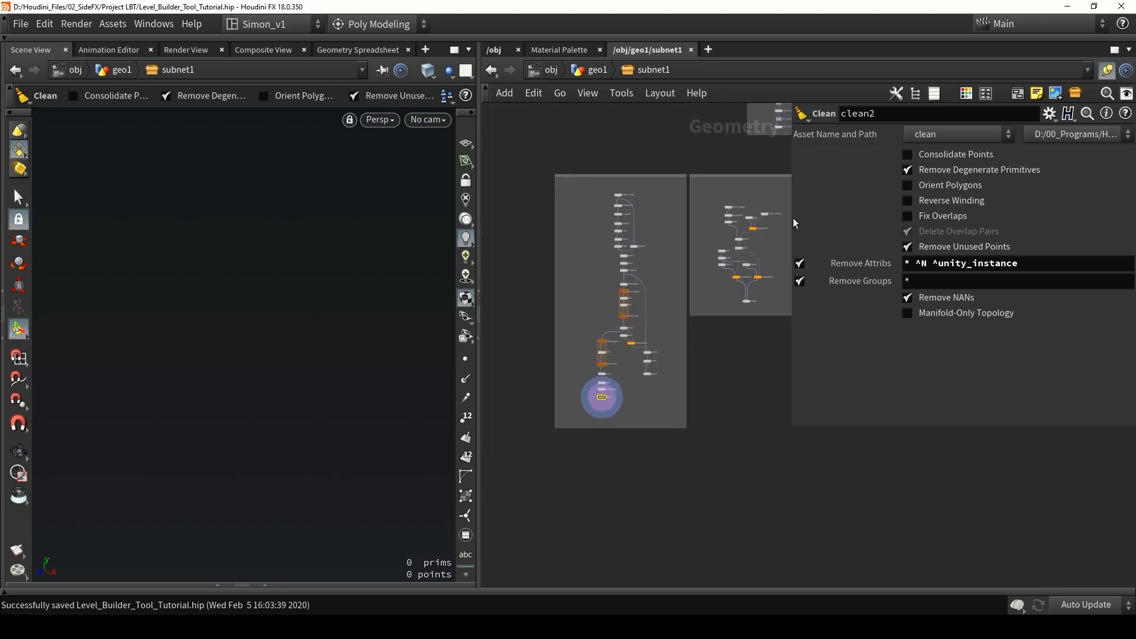
pyautogui.scroll(5, 598, 410)
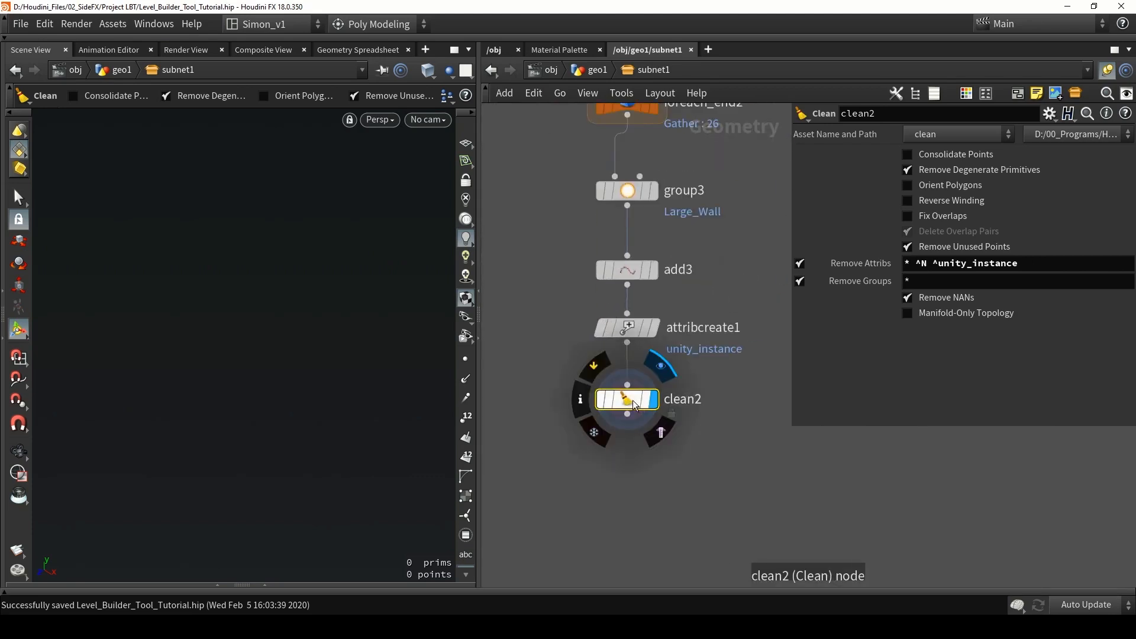
pyautogui.moveTo(637, 421); pyautogui.dragTo(629, 404)
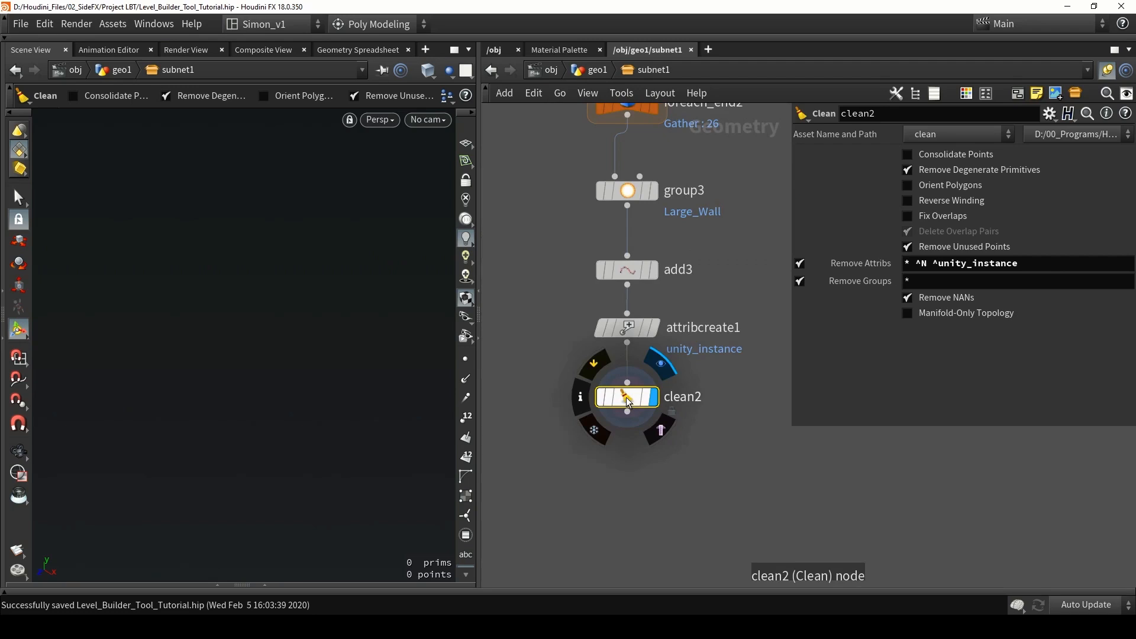
pyautogui.middleClick(629, 403)
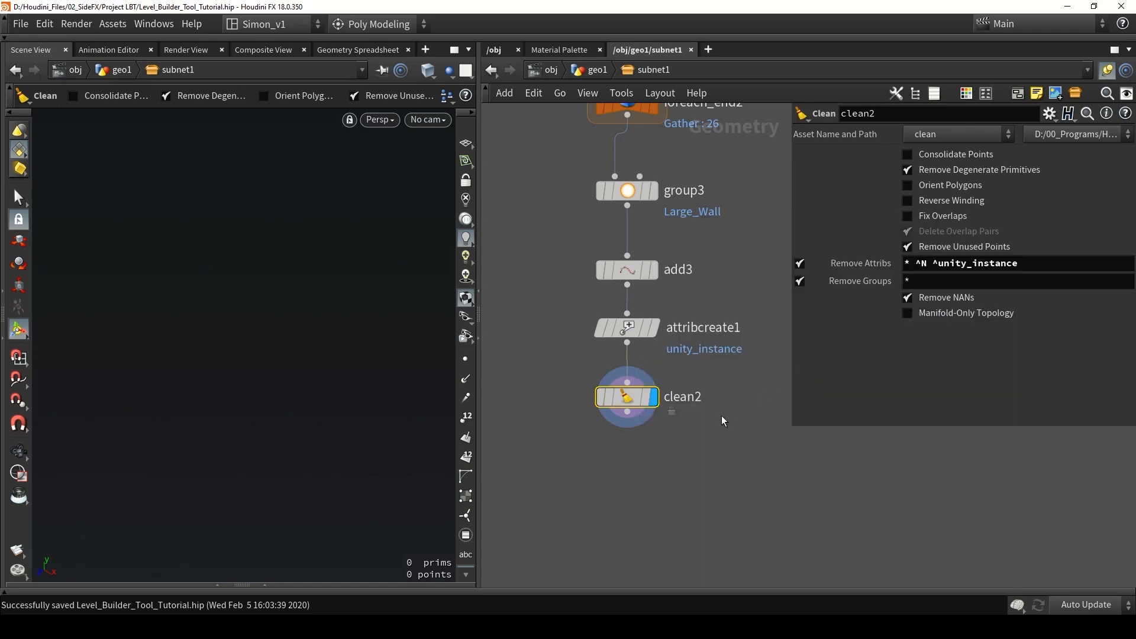
pyautogui.click(466, 359)
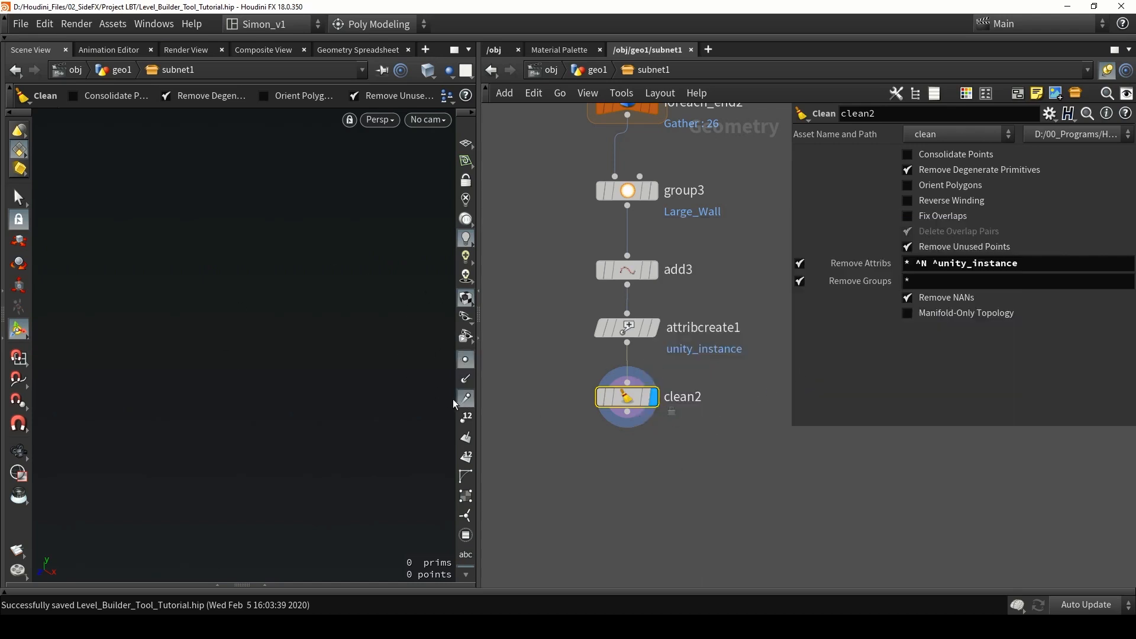
pyautogui.click(940, 171)
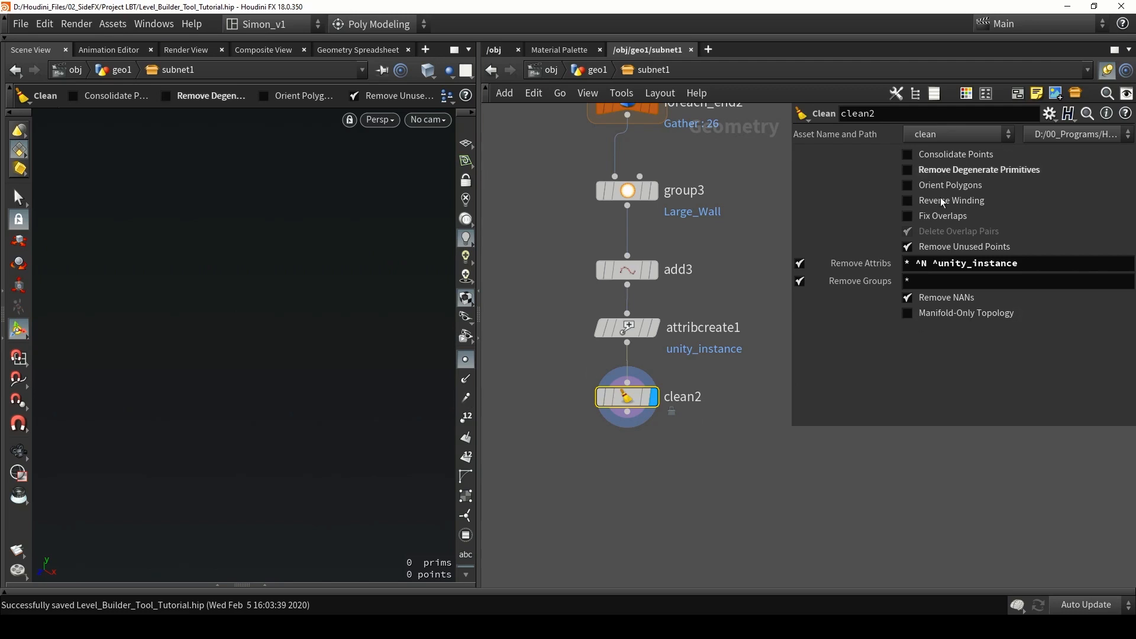
pyautogui.click(939, 248)
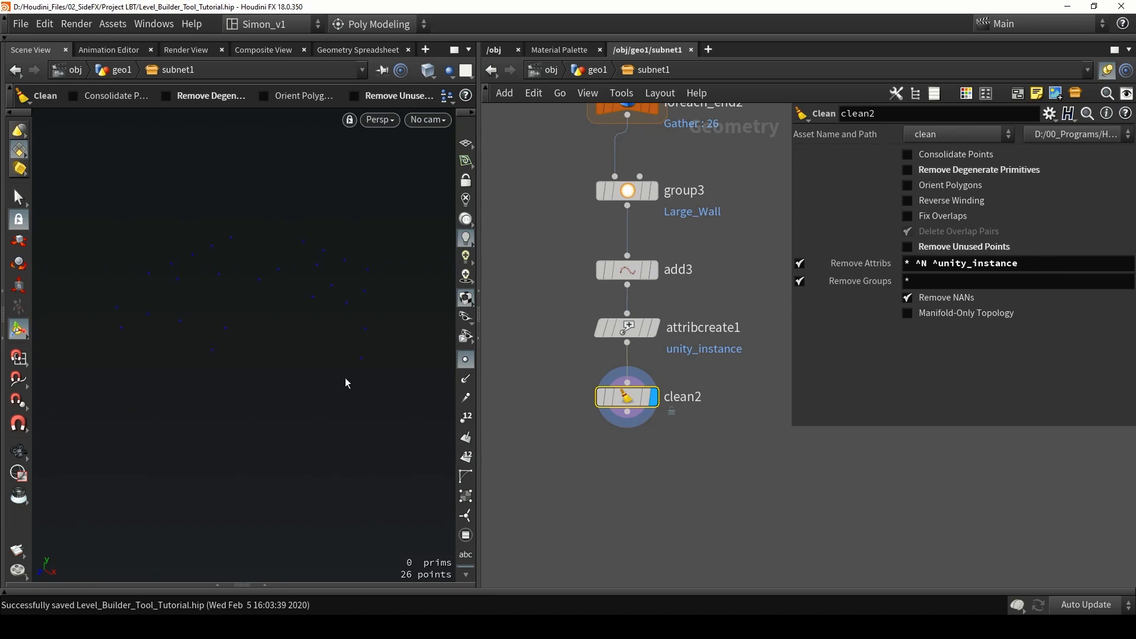
pyautogui.keyDown('alt'); pyautogui.moveTo(345, 379); pyautogui.dragTo(338, 374); pyautogui.keyUp('alt')
# Duplicate add3, attribcreate1 and clean2 into the Small_Wall branch and connect the copies to group5's output
pyautogui.moveTo(653, 480); pyautogui.dragTo(591, 462, button='middle')
pyautogui.scroll(-3, 590, 462)
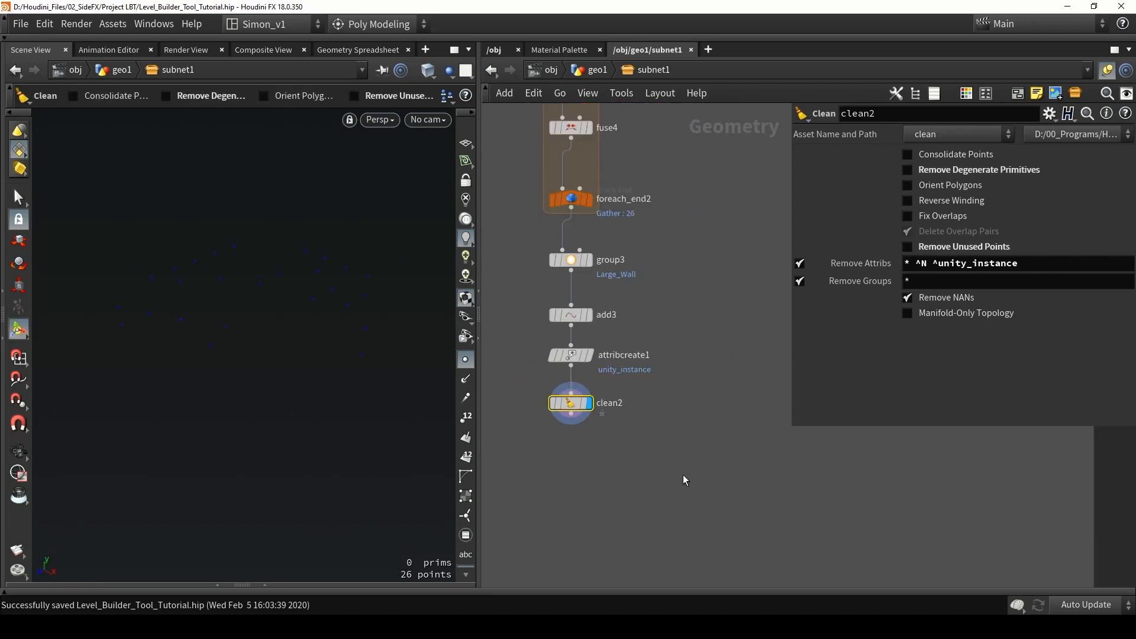
pyautogui.moveTo(682, 475); pyautogui.dragTo(513, 286)
pyautogui.moveTo(630, 334); pyautogui.dragTo(602, 346, button='middle')
pyautogui.scroll(-3, 600, 348)
pyautogui.keyDown('alt'); pyautogui.moveTo(548, 353); pyautogui.dragTo(743, 360); pyautogui.keyUp('alt')
pyautogui.scroll(3, 732, 304)
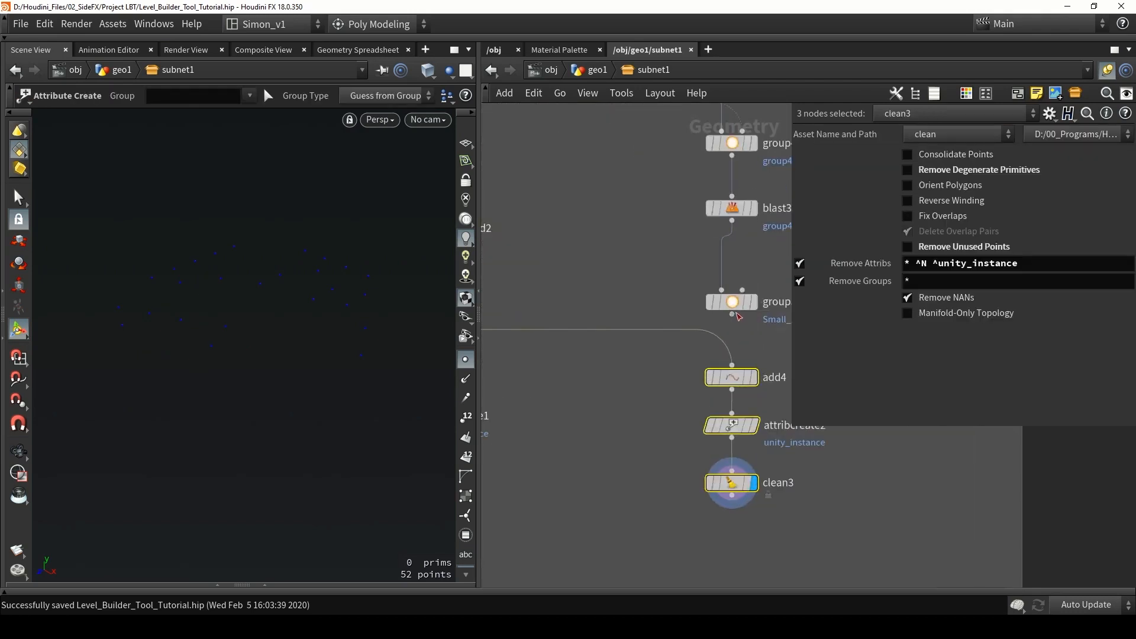
pyautogui.moveTo(732, 315); pyautogui.dragTo(734, 362)
pyautogui.moveTo(798, 535); pyautogui.dragTo(686, 367)
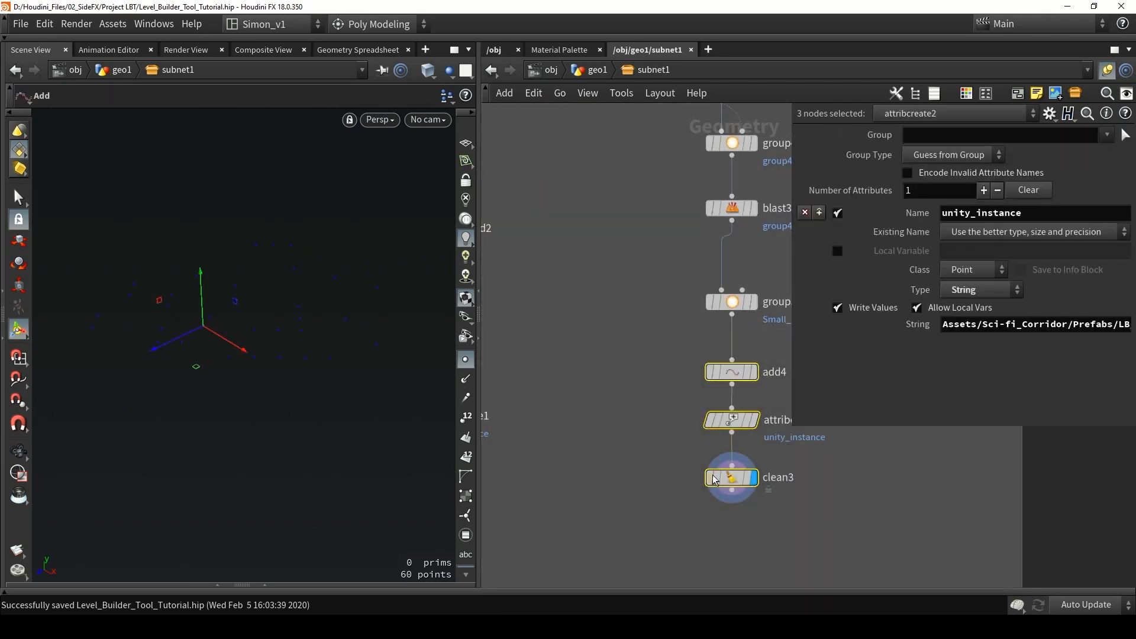
# Set the unity_instance value in attribcreate2 to Assets/Sci-fi_Corridor/Prefabs/LB_Small_Wall02.prefab
pyautogui.moveTo(625, 412); pyautogui.dragTo(538, 398, button='middle')
pyautogui.scroll(3, 652, 398)
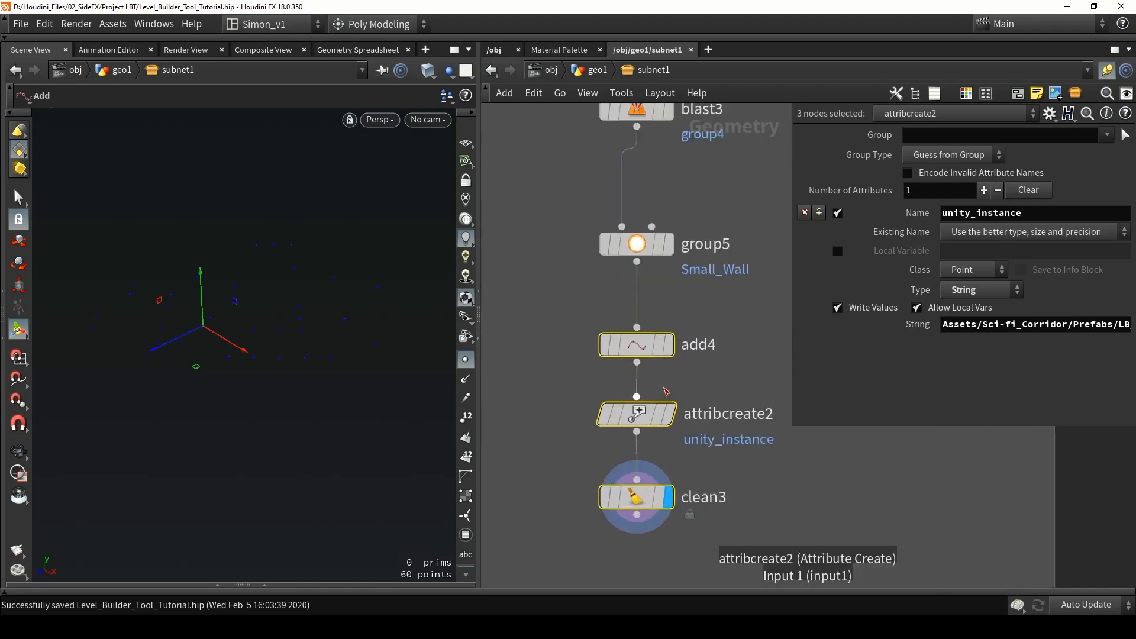
pyautogui.click(769, 335)
pyautogui.moveTo(789, 335); pyautogui.dragTo(689, 335)
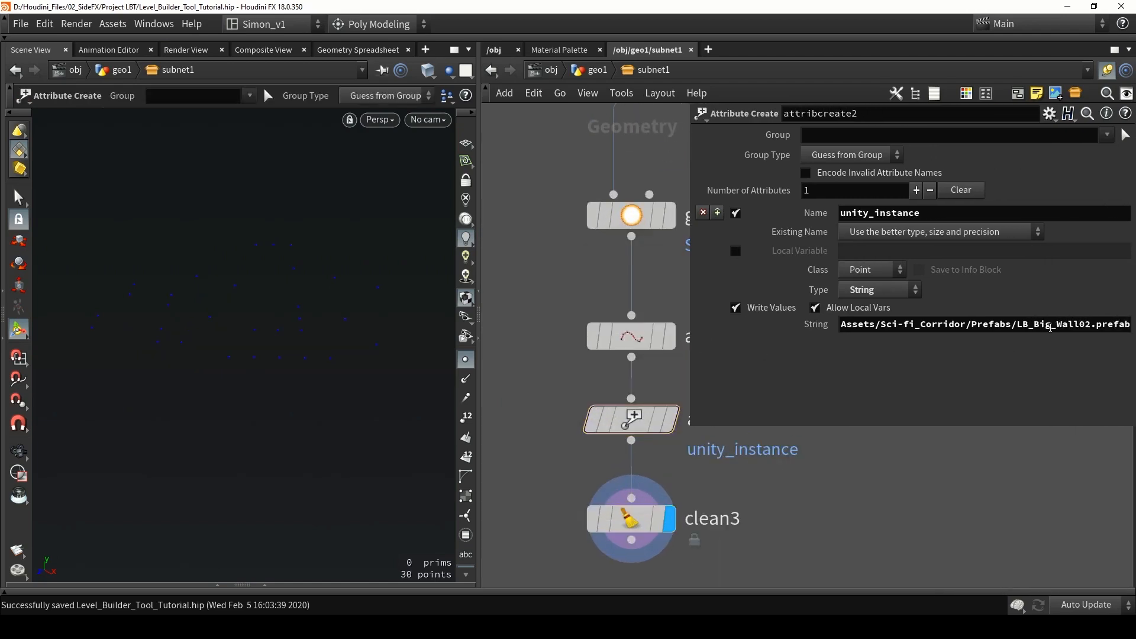
pyautogui.moveTo(1033, 325); pyautogui.dragTo(1059, 325)
pyautogui.doubleClick(1083, 325)
pyautogui.write('LB_Small_Wall01')
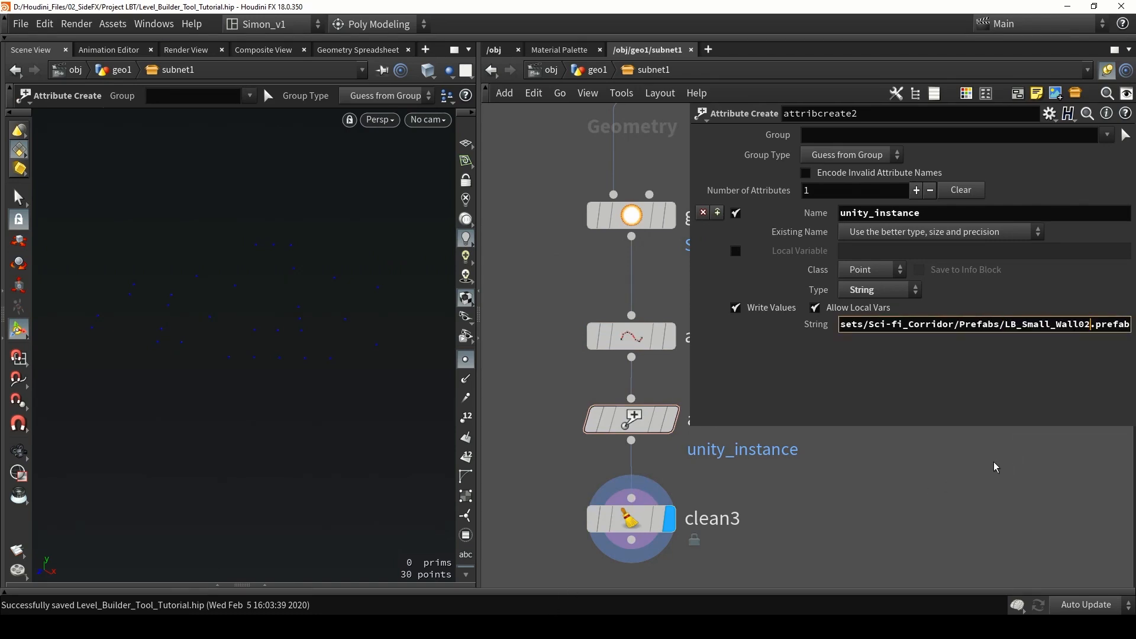
pyautogui.click(995, 466)
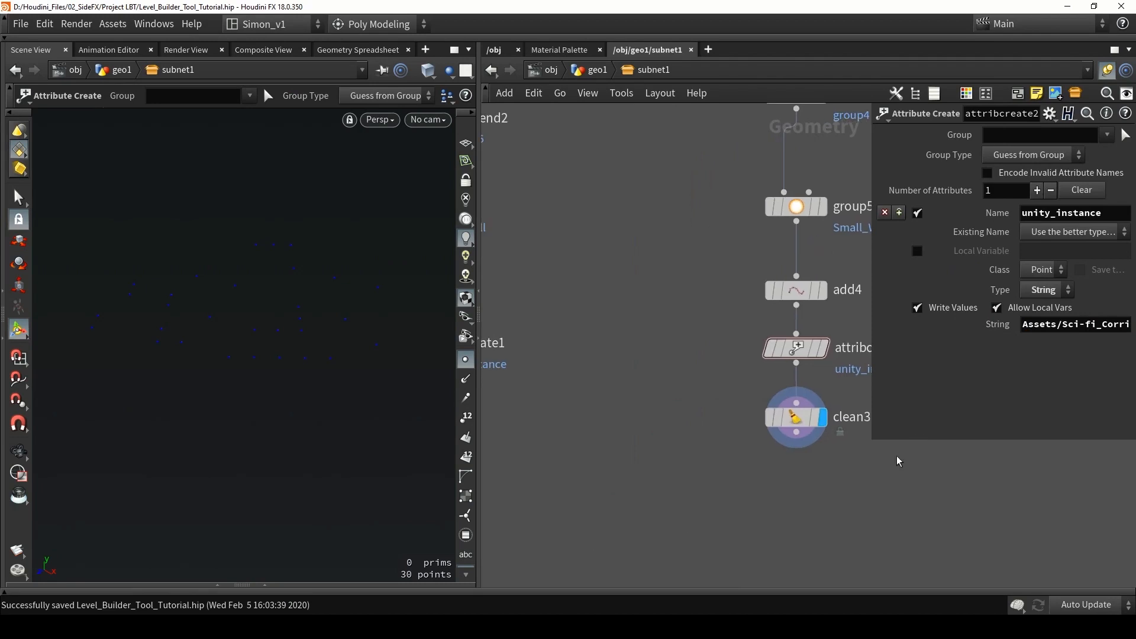
# Merge clean2 and clean3 into a Merge node placed between the two branches
pyautogui.scroll(-5, 849, 480)
pyautogui.moveTo(848, 492); pyautogui.dragTo(651, 434)
pyautogui.click(666, 459)
pyautogui.keyDown('alt'); pyautogui.click(757, 502); pyautogui.keyUp('alt')
pyautogui.scroll(5, 757, 517)
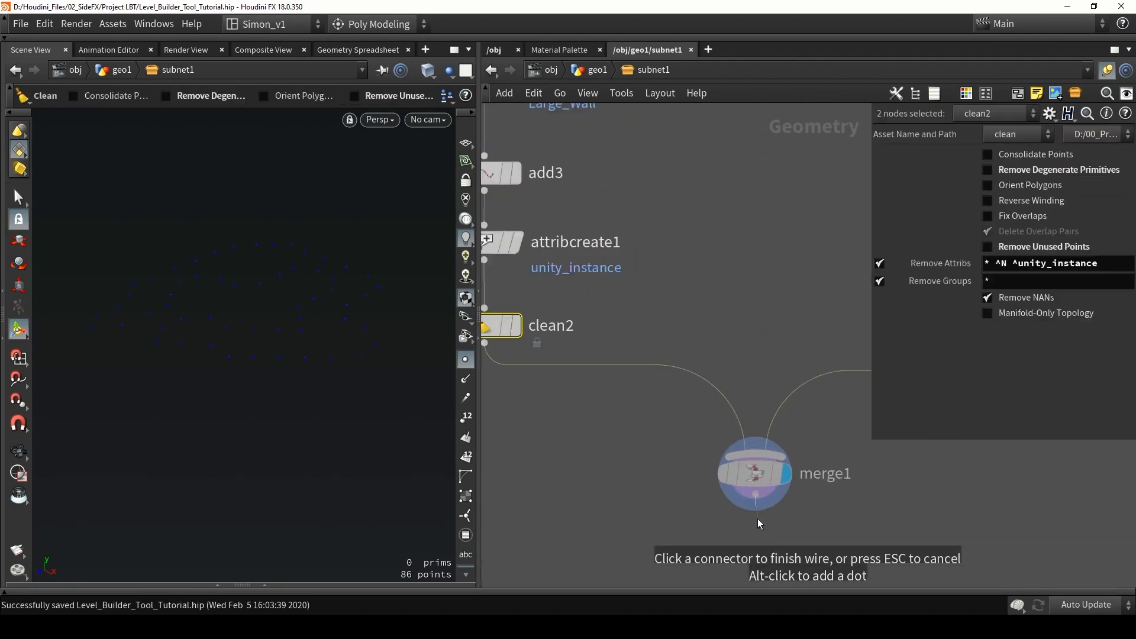
pyautogui.press('Escape')
pyautogui.moveTo(759, 478); pyautogui.dragTo(761, 510)
pyautogui.moveTo(761, 510); pyautogui.dragTo(749, 480, button='middle')
pyautogui.scroll(-3, 822, 492)
# Add an Output node below merge1, connect it to the merge and display it
pyautogui.press('Tab')
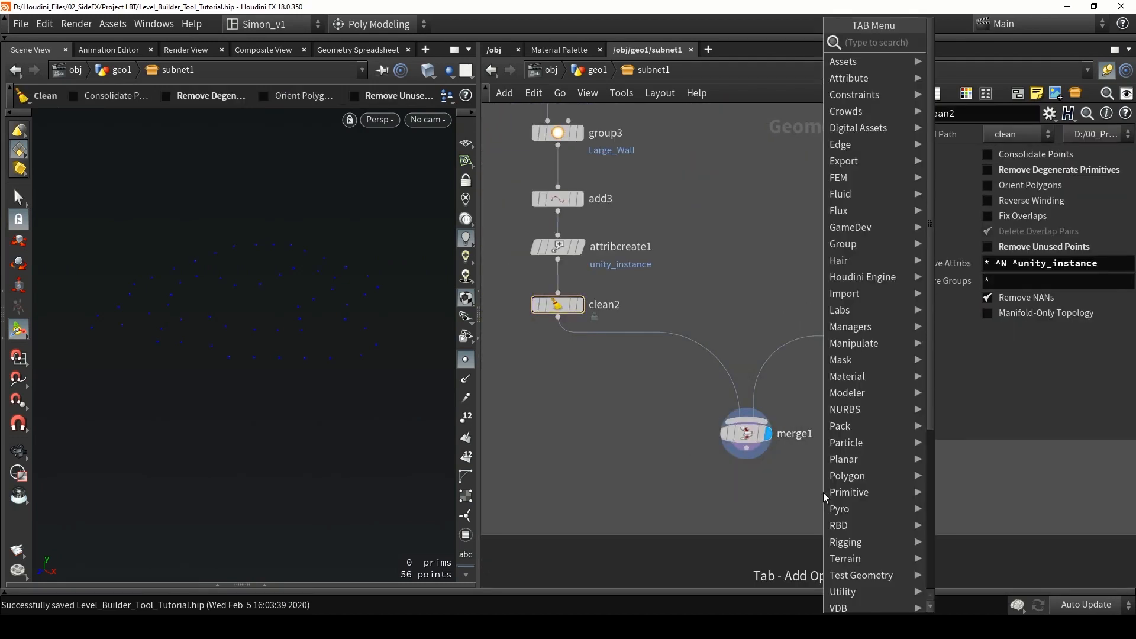
pyautogui.write('ou')
pyautogui.press('Return')
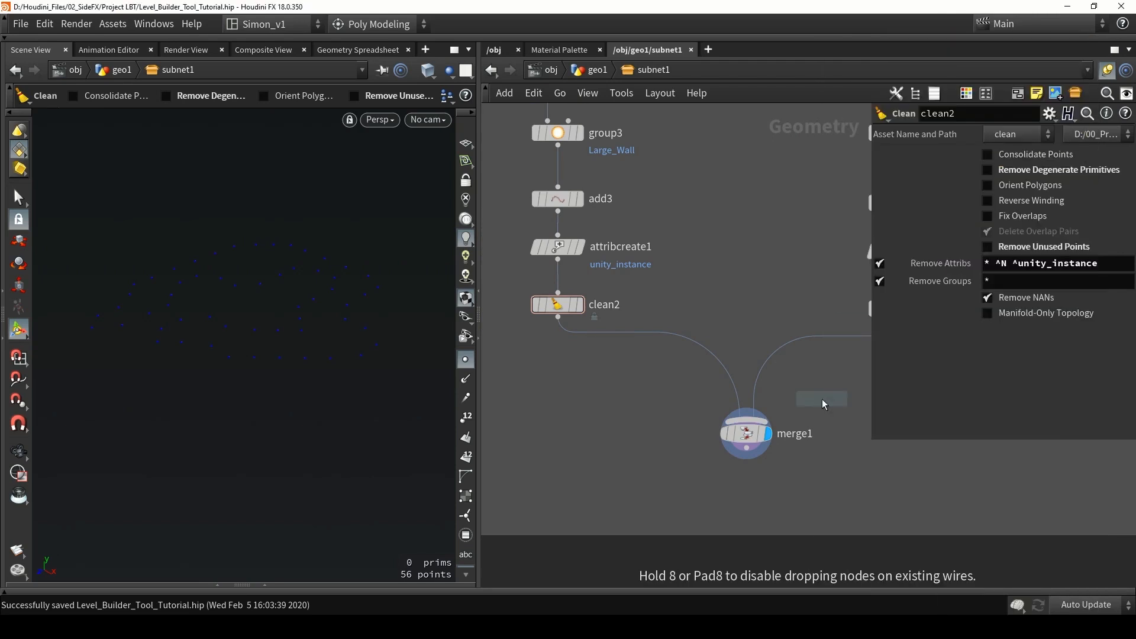
pyautogui.click(754, 496)
pyautogui.scroll(3, 750, 472)
pyautogui.moveTo(743, 431); pyautogui.dragTo(755, 517)
pyautogui.click(791, 514)
# Save the scene file and the Level Builder Tool Tutorial1 digital asset
pyautogui.hotkey('ctrl', 's')
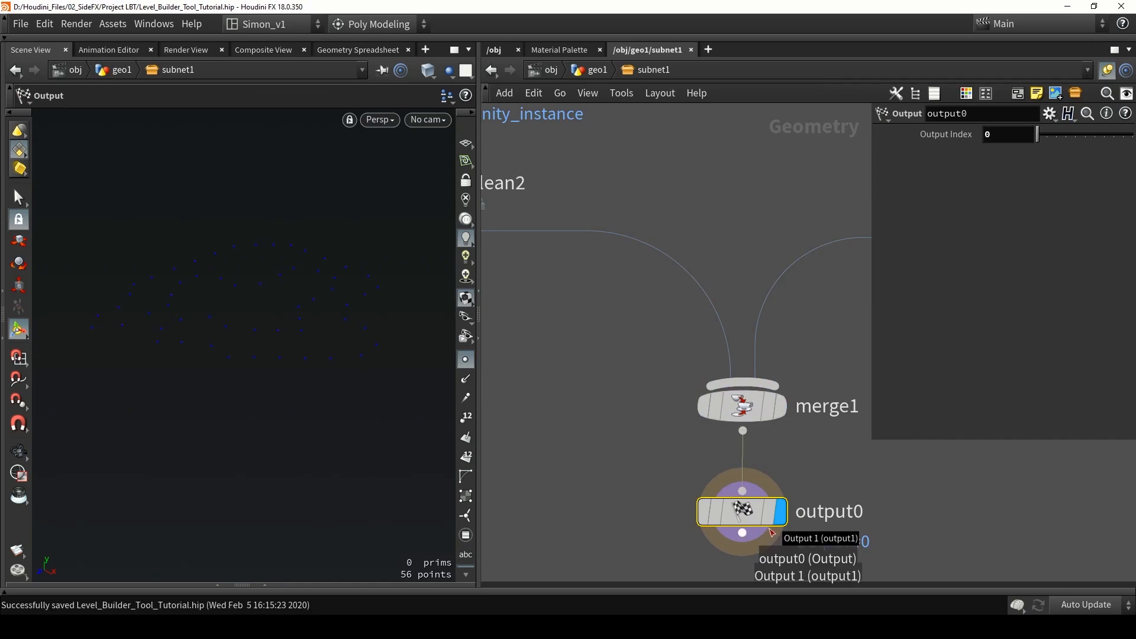
pyautogui.click(117, 28)
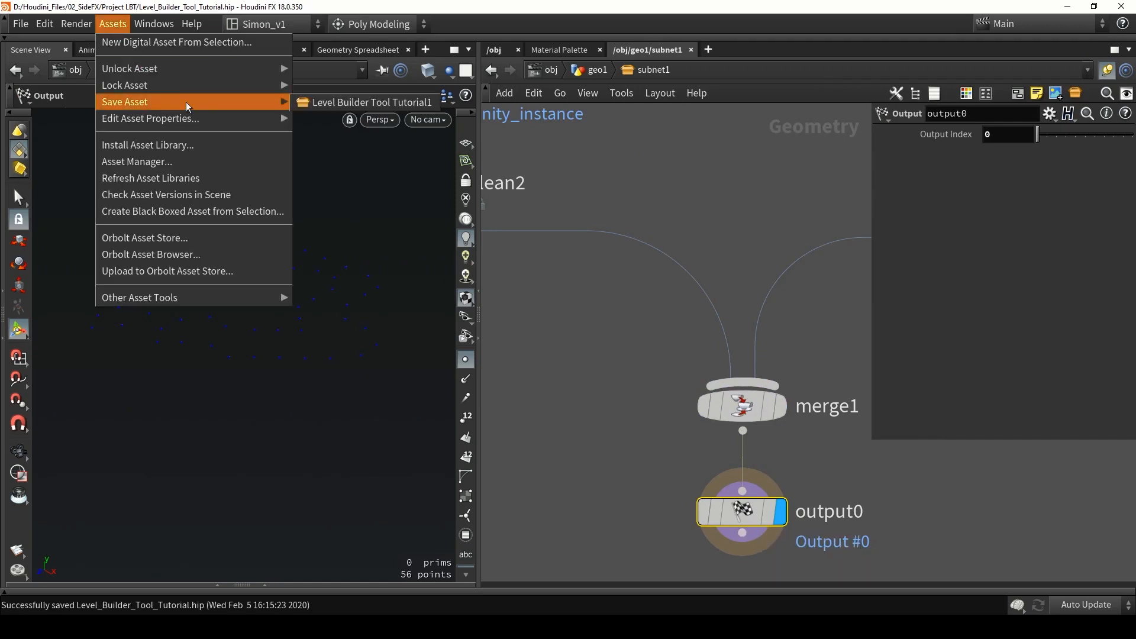
pyautogui.click(315, 106)
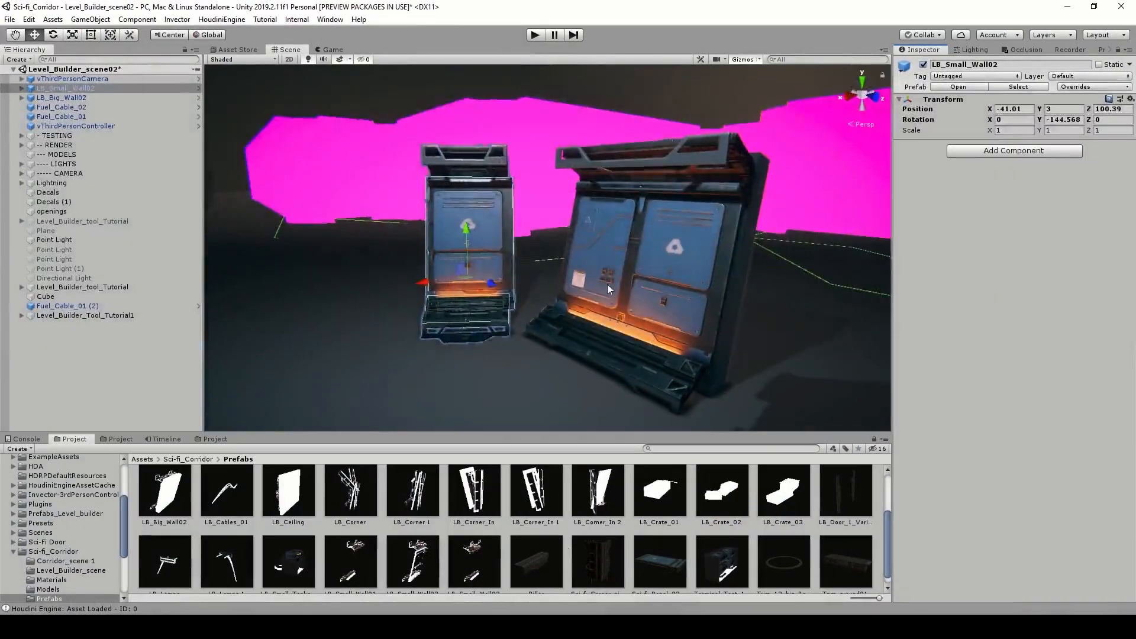
# Rebuild the Level_Builder_Tool_Tutorial1 asset in the Unity scene and examine how the wall prefabs sit along the curve
pyautogui.keyDown('alt'); pyautogui.moveTo(627, 290); pyautogui.dragTo(647, 288); pyautogui.keyUp('alt')
pyautogui.moveTo(647, 288); pyautogui.dragTo(667, 294, button='right')
pyautogui.click(668, 296)
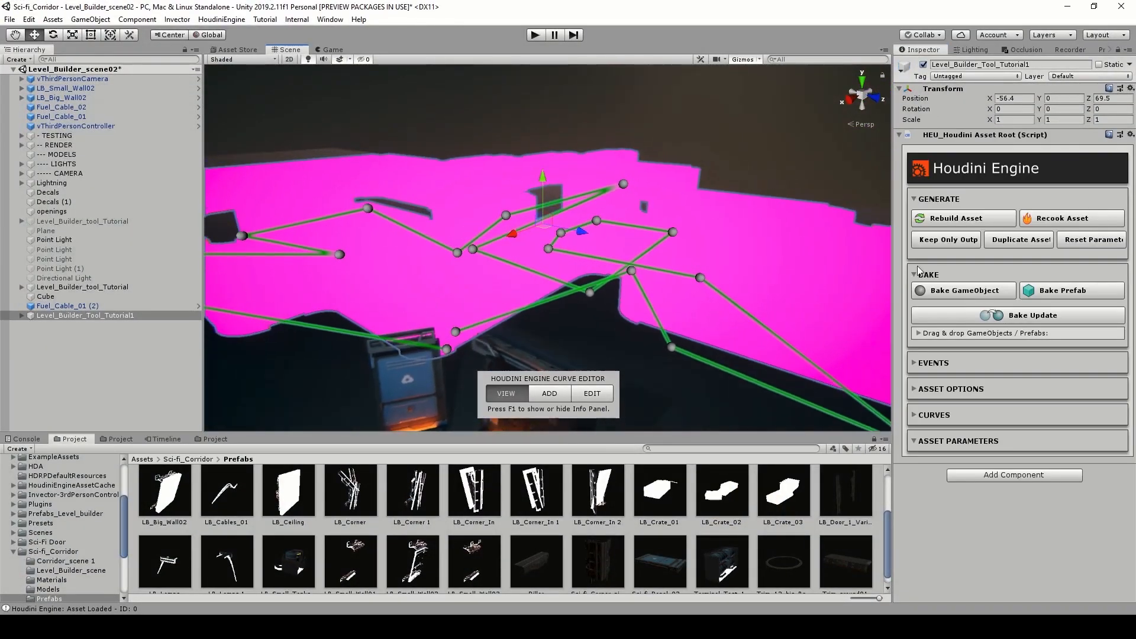
pyautogui.moveTo(737, 175); pyautogui.dragTo(610, 244, button='right')
pyautogui.click(746, 156)
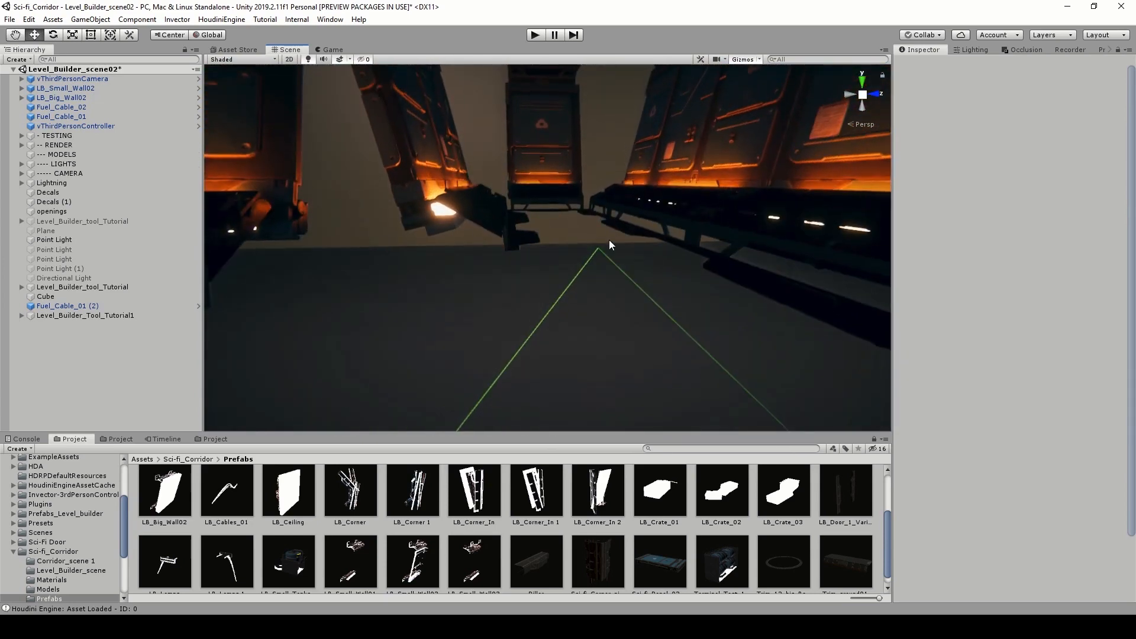
pyautogui.moveTo(545, 268); pyautogui.dragTo(492, 408, button='right')
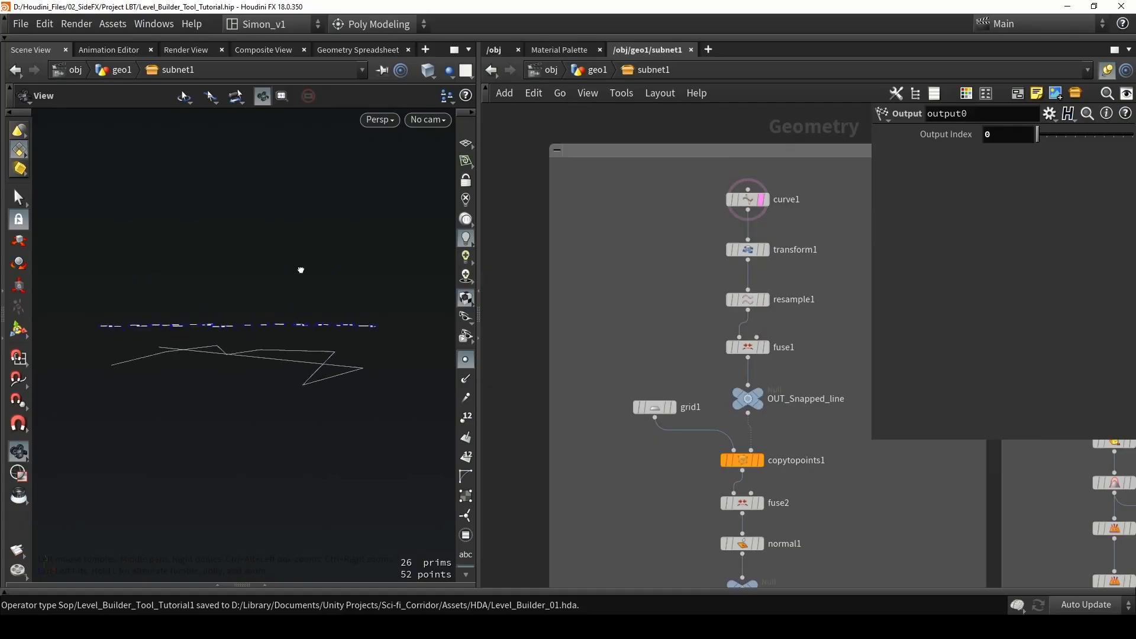
# Switch to Houdini and show polyextrude1 as a template to compare its walls with the output points
pyautogui.keyDown('alt'); pyautogui.moveTo(301, 270); pyautogui.dragTo(357, 317); pyautogui.keyUp('alt')
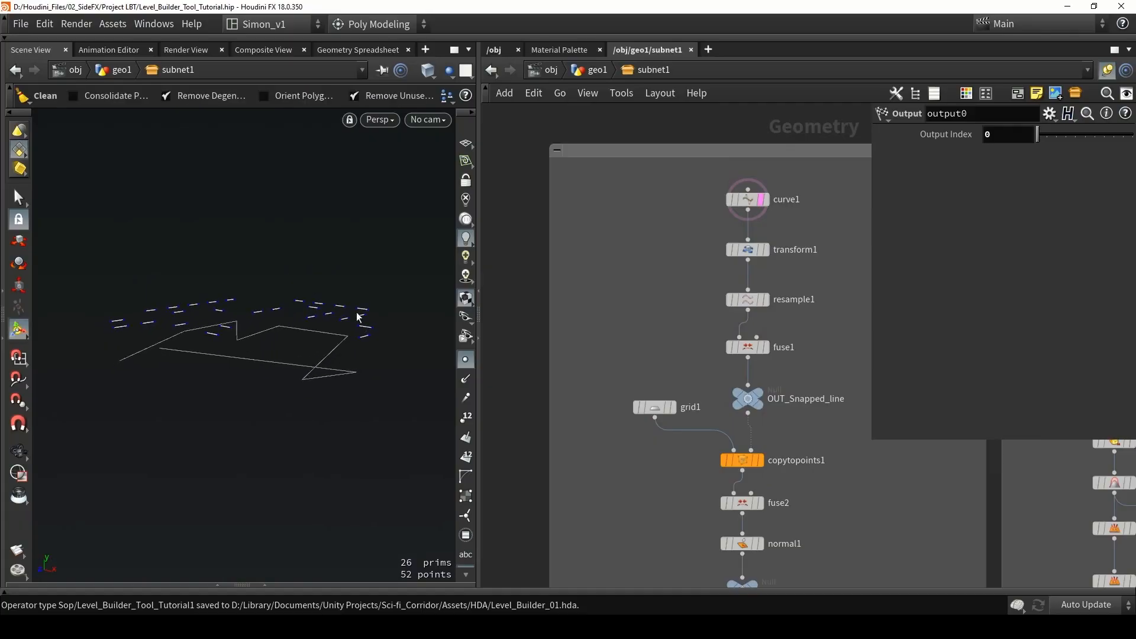
pyautogui.keyDown('alt'); pyautogui.moveTo(246, 385); pyautogui.dragTo(220, 353); pyautogui.keyUp('alt')
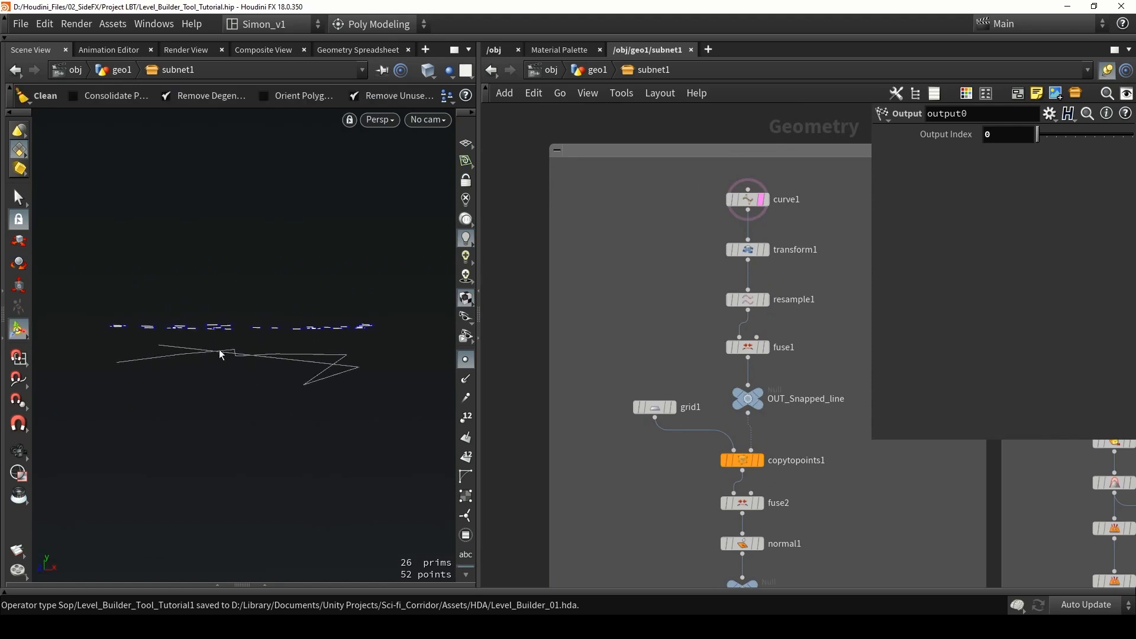
pyautogui.scroll(-5, 614, 447)
pyautogui.moveTo(608, 452); pyautogui.dragTo(735, 375, button='middle')
pyautogui.scroll(-4, 664, 435)
pyautogui.moveTo(664, 435); pyautogui.dragTo(751, 347, button='middle')
pyautogui.moveTo(696, 401); pyautogui.dragTo(735, 307, button='middle')
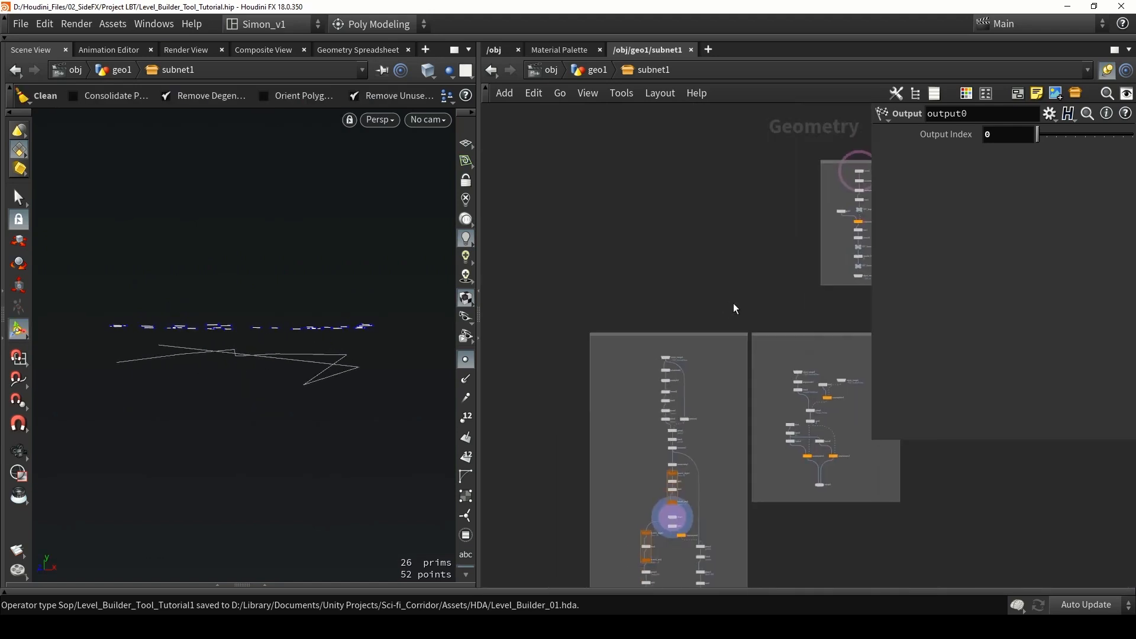
pyautogui.scroll(5, 664, 422)
pyautogui.scroll(5, 668, 296)
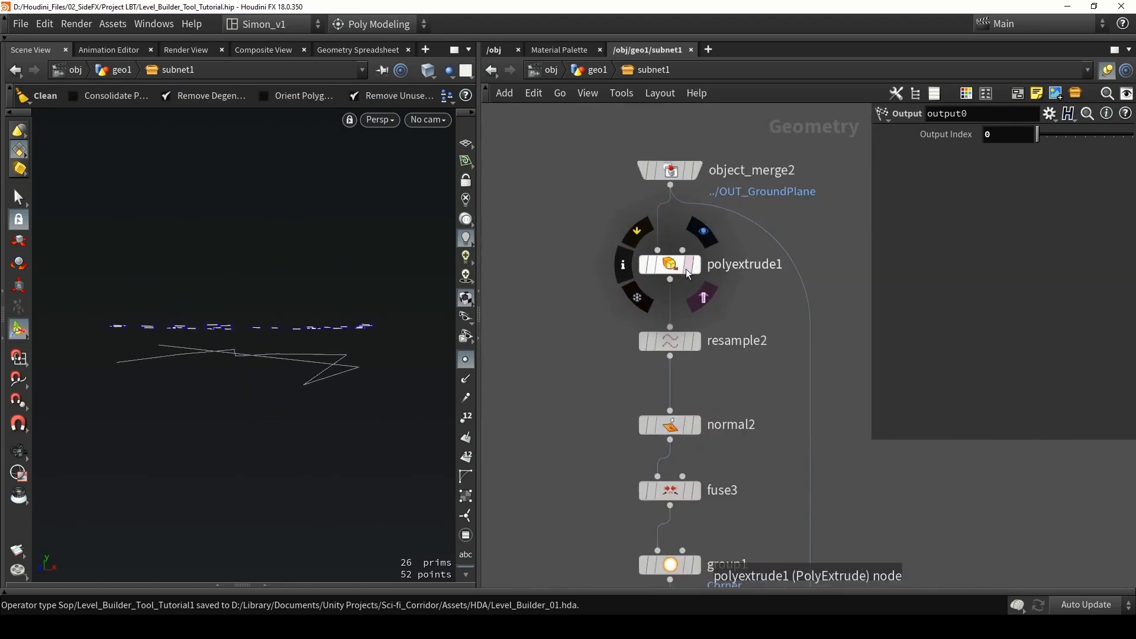
pyautogui.click(690, 270)
# Display group2 and blast2 in turn, and enable Delete Non Selected on blast2
pyautogui.moveTo(756, 492); pyautogui.dragTo(719, 235, button='middle')
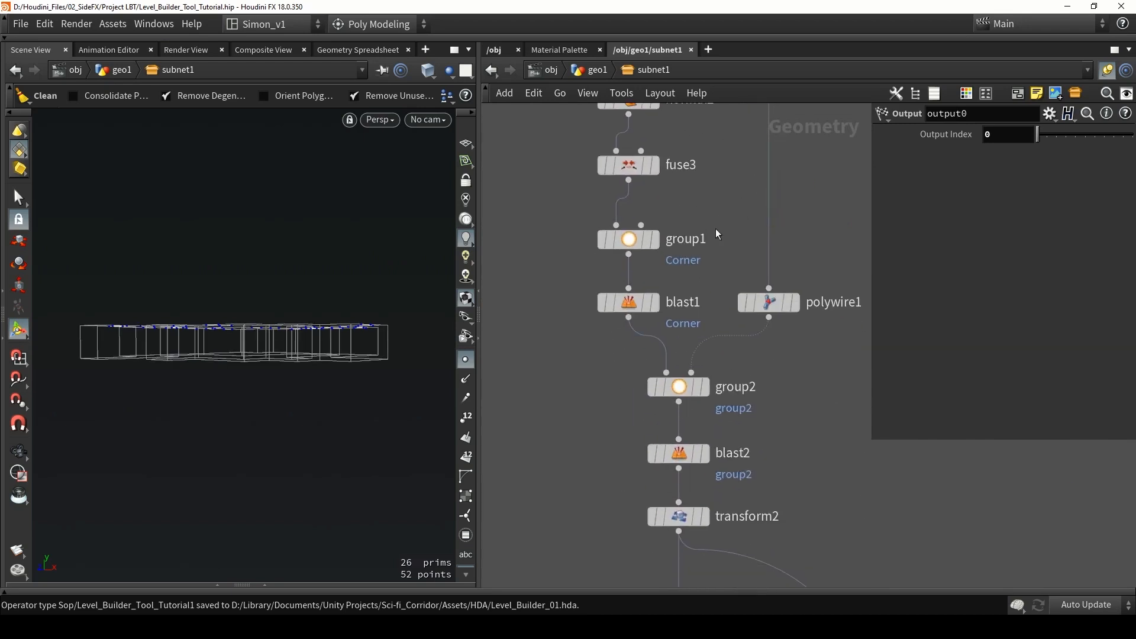
pyautogui.click(704, 387)
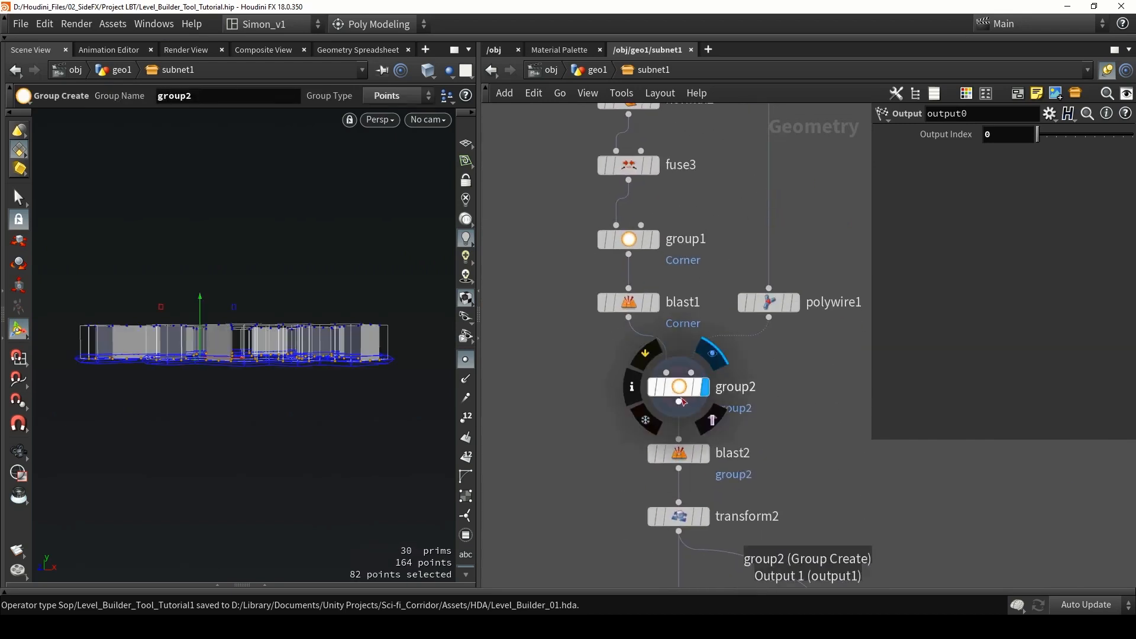
pyautogui.click(704, 453)
pyautogui.click(681, 453)
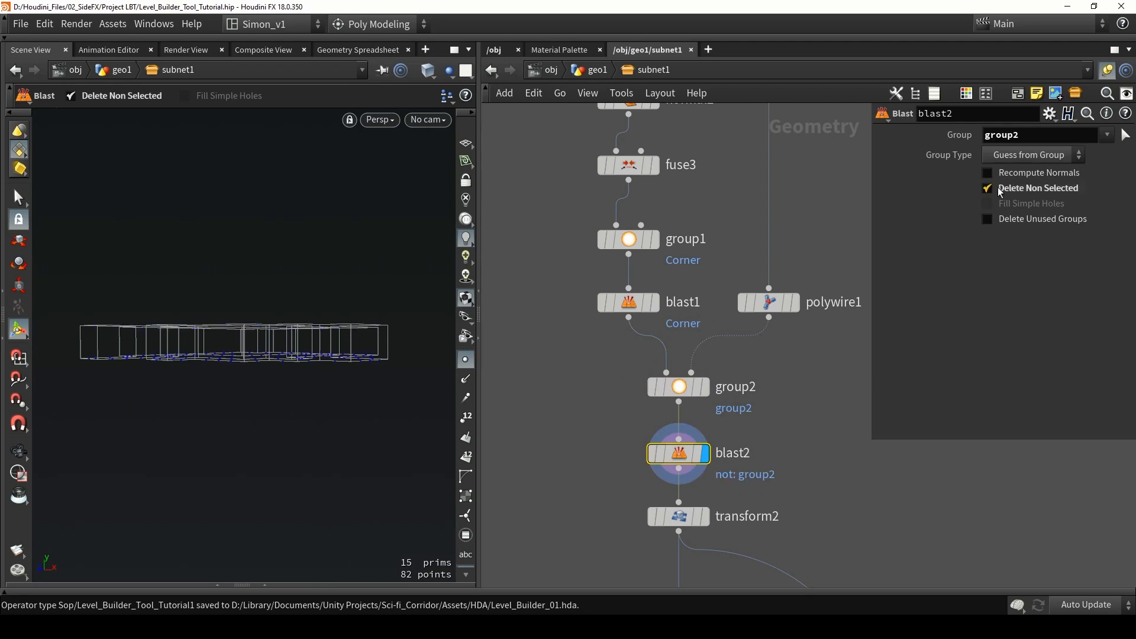
# Display output0 again and check the instance points against the templated walls
pyautogui.scroll(-10, 805, 407)
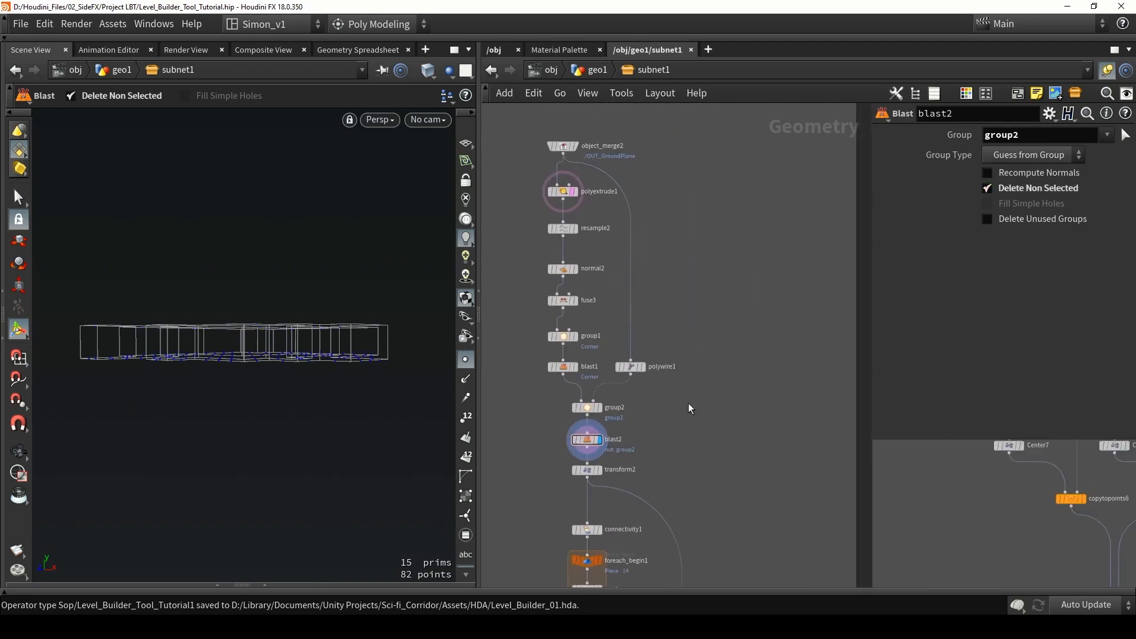
pyautogui.scroll(8, 681, 414)
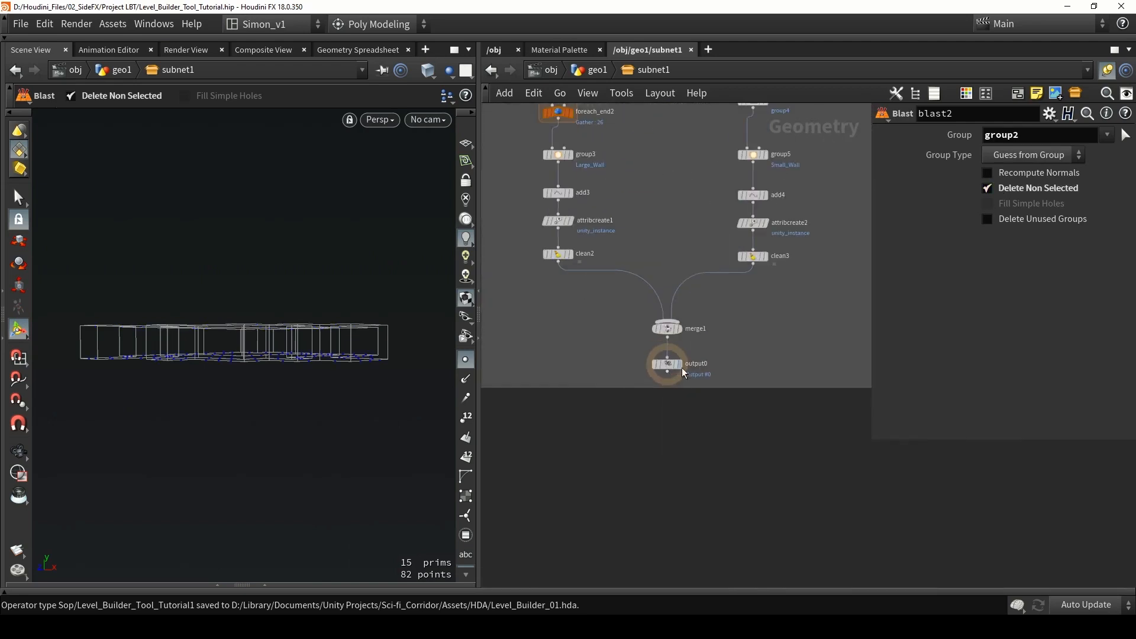
pyautogui.click(679, 363)
pyautogui.moveTo(275, 359); pyautogui.dragTo(290, 368)
pyautogui.press('Escape')
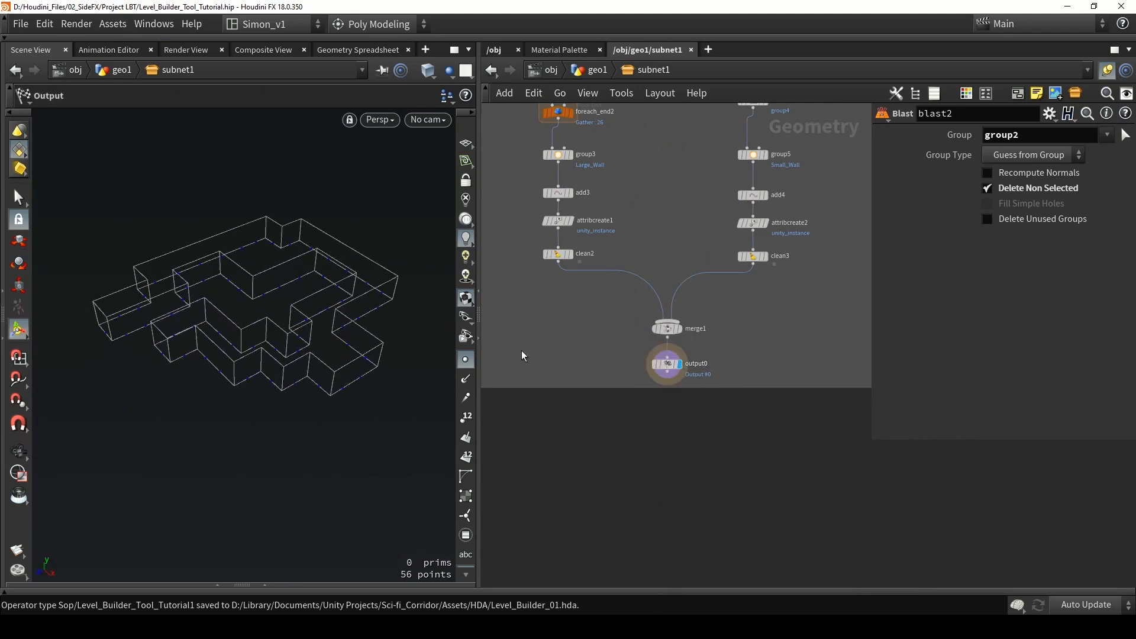
# Set the Y translation of transform2 to 3
pyautogui.moveTo(550, 350); pyautogui.dragTo(622, 487, button='middle')
pyautogui.scroll(-4, 622, 486)
pyautogui.scroll(8, 697, 284)
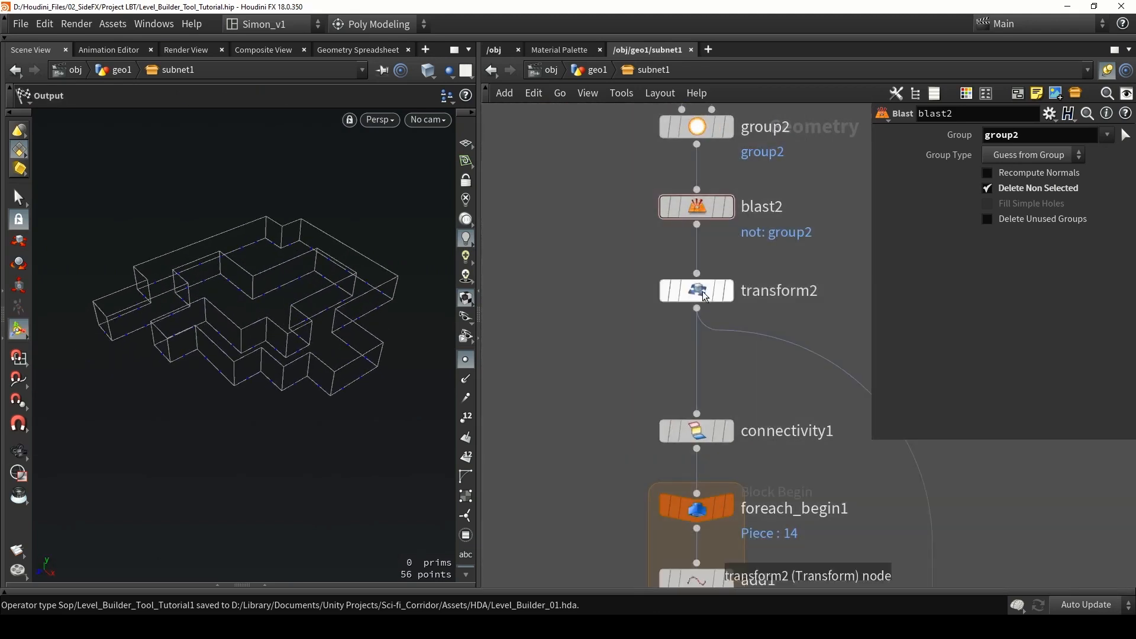
pyautogui.click(704, 296)
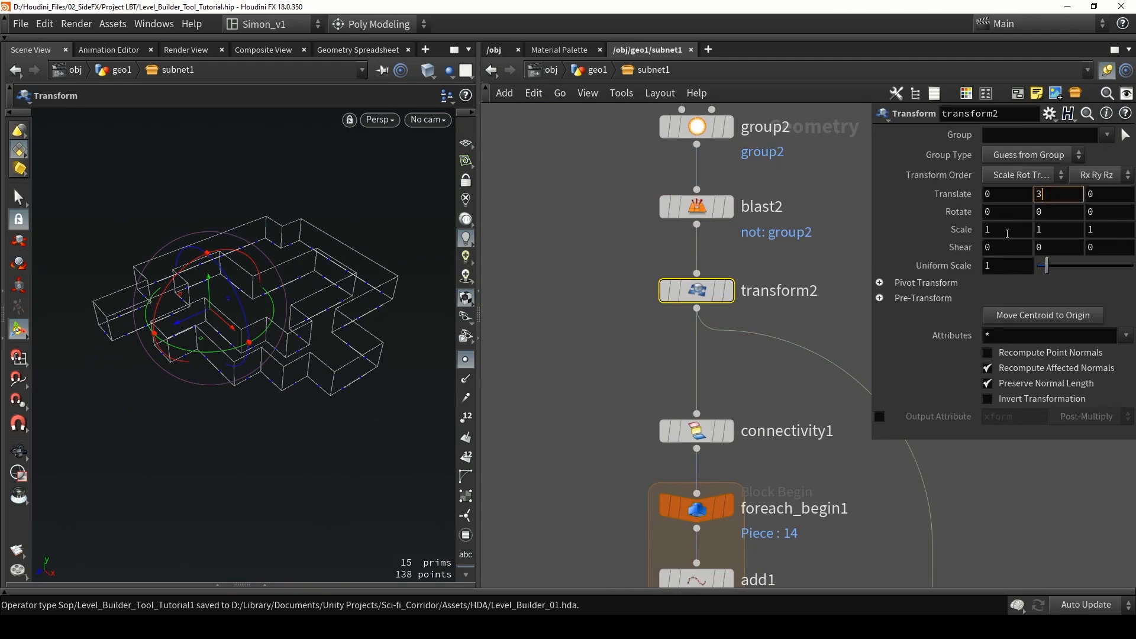
pyautogui.press('Return')
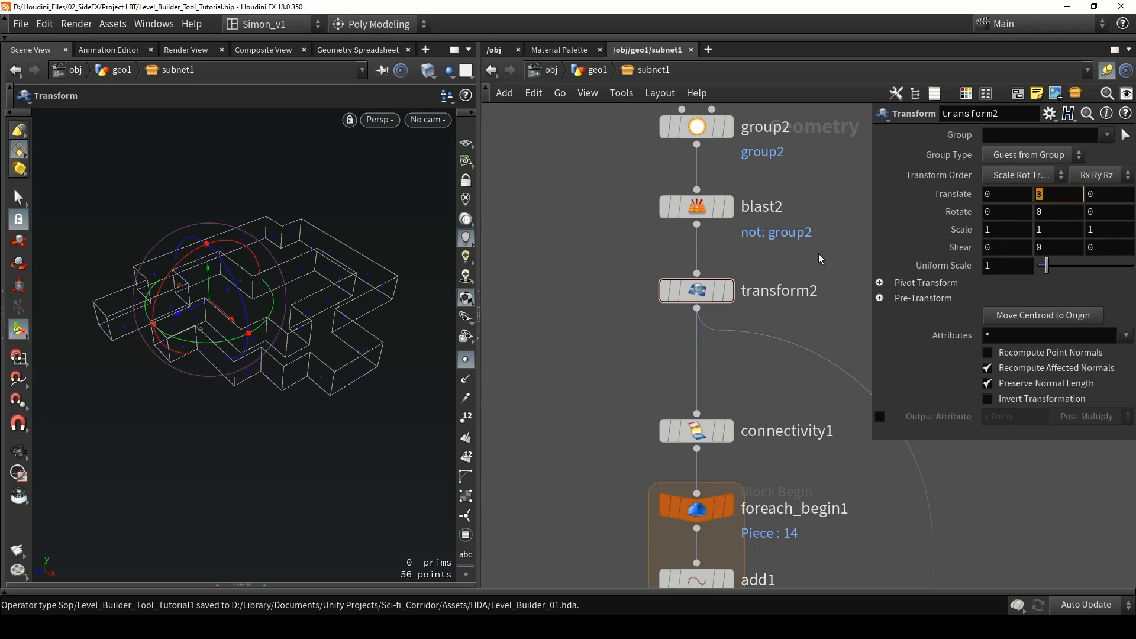
# Save the Level Builder Tool Tutorial1 digital asset with its updated point placement
pyautogui.click(104, 27)
pyautogui.moveTo(136, 103)
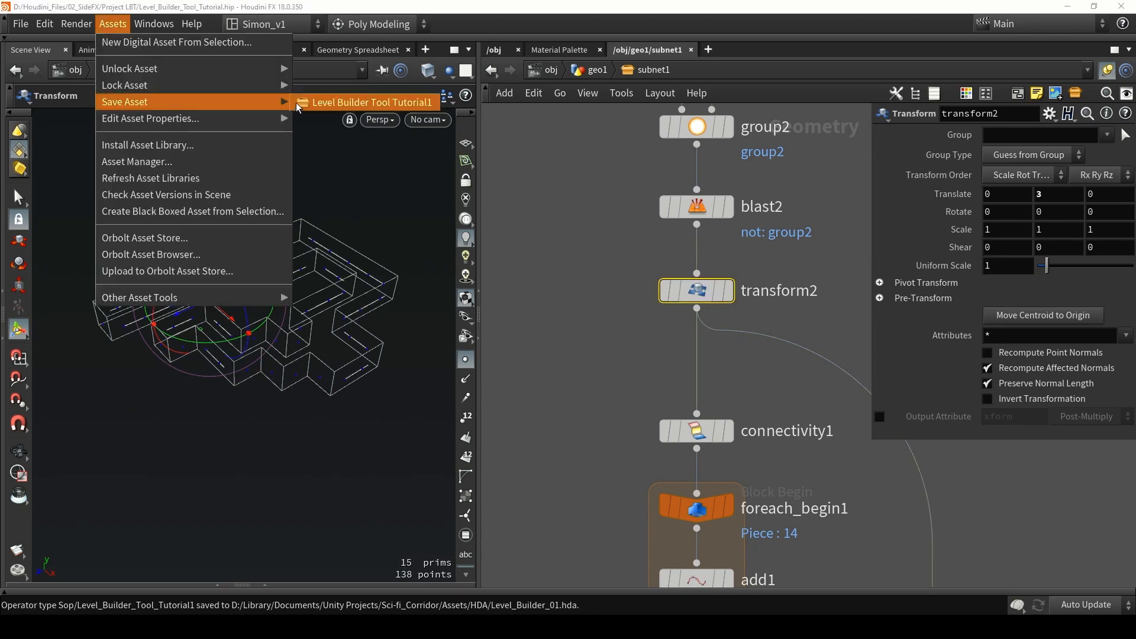
pyautogui.click(308, 104)
# Switch to Unity, rebuild Level_Builder_Tool_Tutorial1 and examine the wall prefabs' height and the gaps at the corridor corners
pyautogui.click(592, 627)
pyautogui.moveTo(646, 268); pyautogui.dragTo(421, 219, button='right')
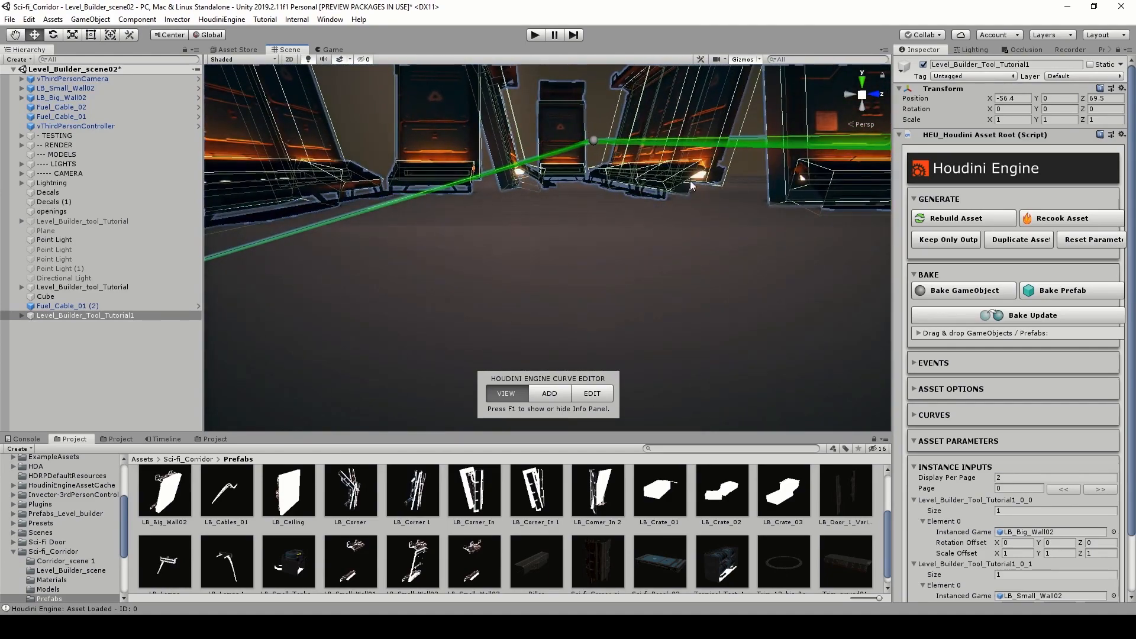
pyautogui.moveTo(691, 186); pyautogui.dragTo(661, 247, button='right')
pyautogui.moveTo(733, 219); pyautogui.dragTo(465, 194, button='right')
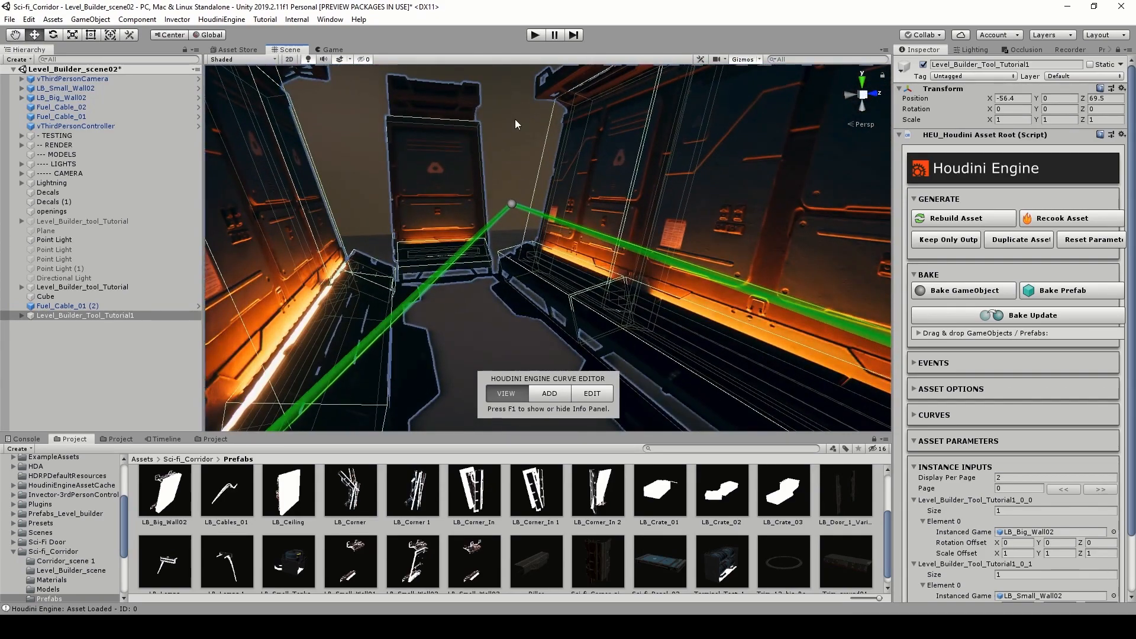
pyautogui.moveTo(517, 124); pyautogui.dragTo(447, 256, button='right')
pyautogui.moveTo(613, 290); pyautogui.dragTo(646, 227, button='right')
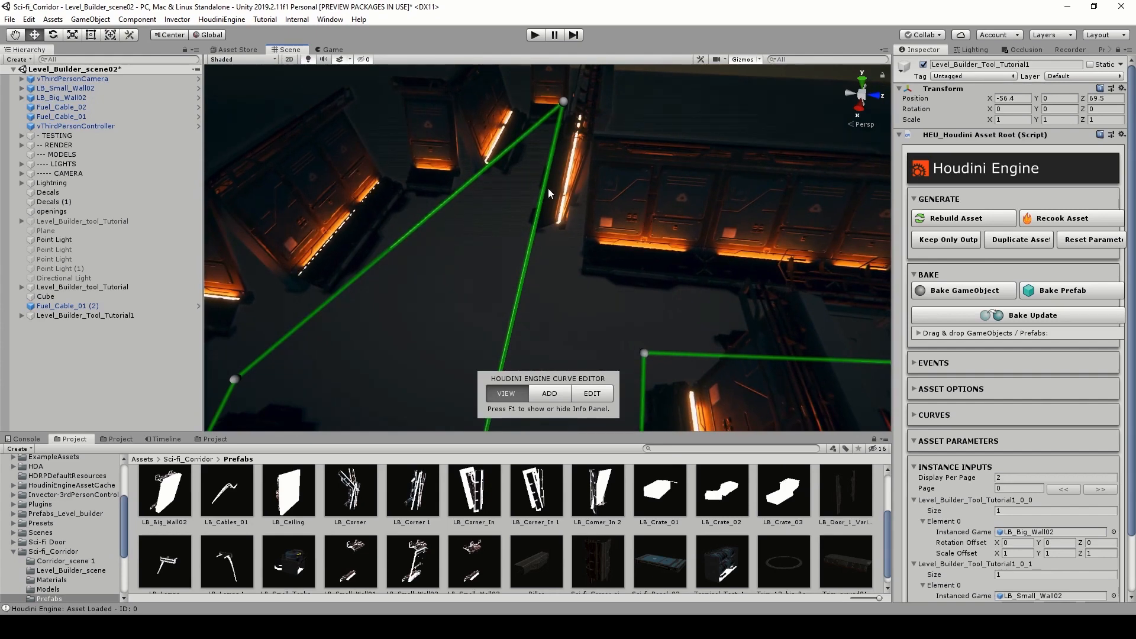
# Switch to Houdini and copy the add4, attribcreate2 and clean3 nodes of the small-wall branch
pyautogui.scroll(-3, 549, 193)
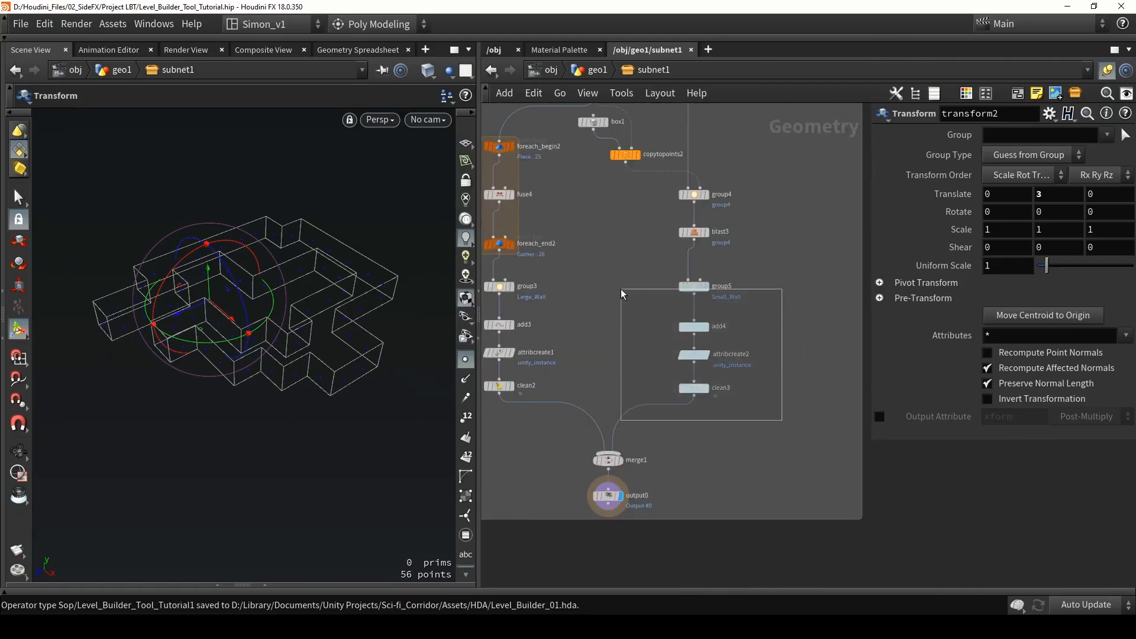
pyautogui.moveTo(620, 289); pyautogui.dragTo(626, 307)
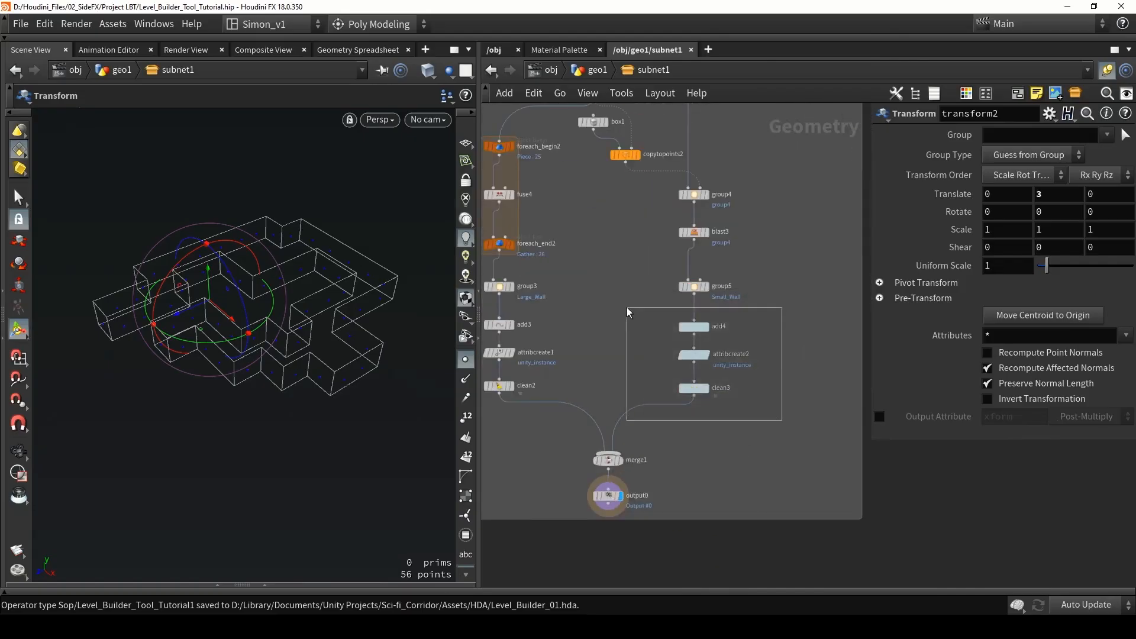
pyautogui.hotkey('ctrl', 'c')
# Delete box5, bend1, Center7, Center8, copytopoints6 and copytopoints7 from the corner network
pyautogui.moveTo(736, 231); pyautogui.dragTo(679, 363, button='middle')
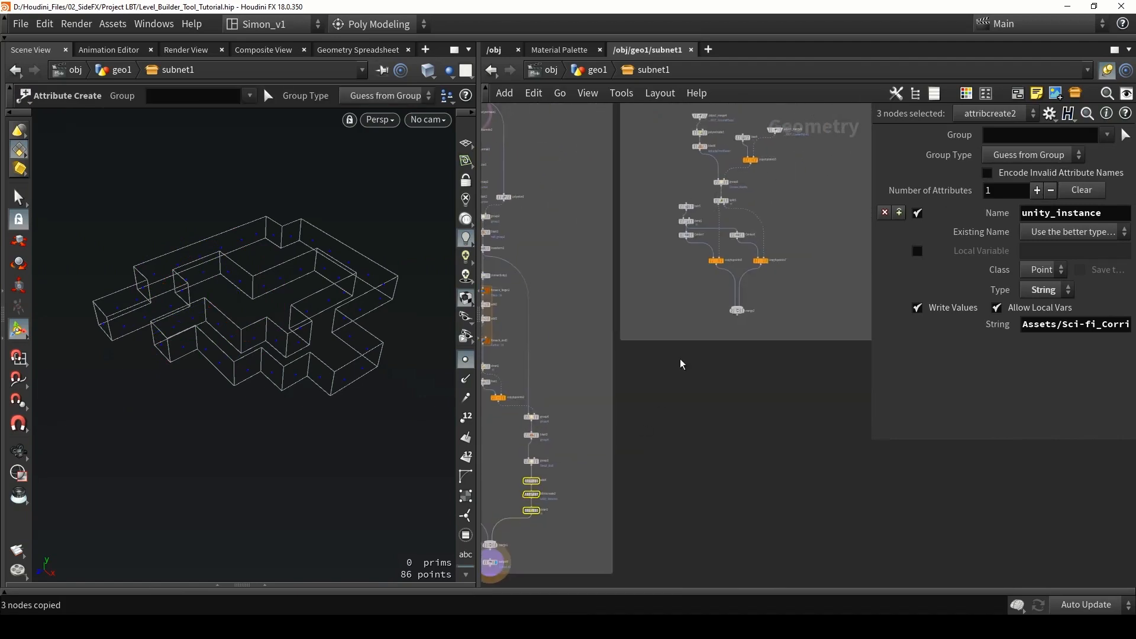
pyautogui.scroll(4, 721, 262)
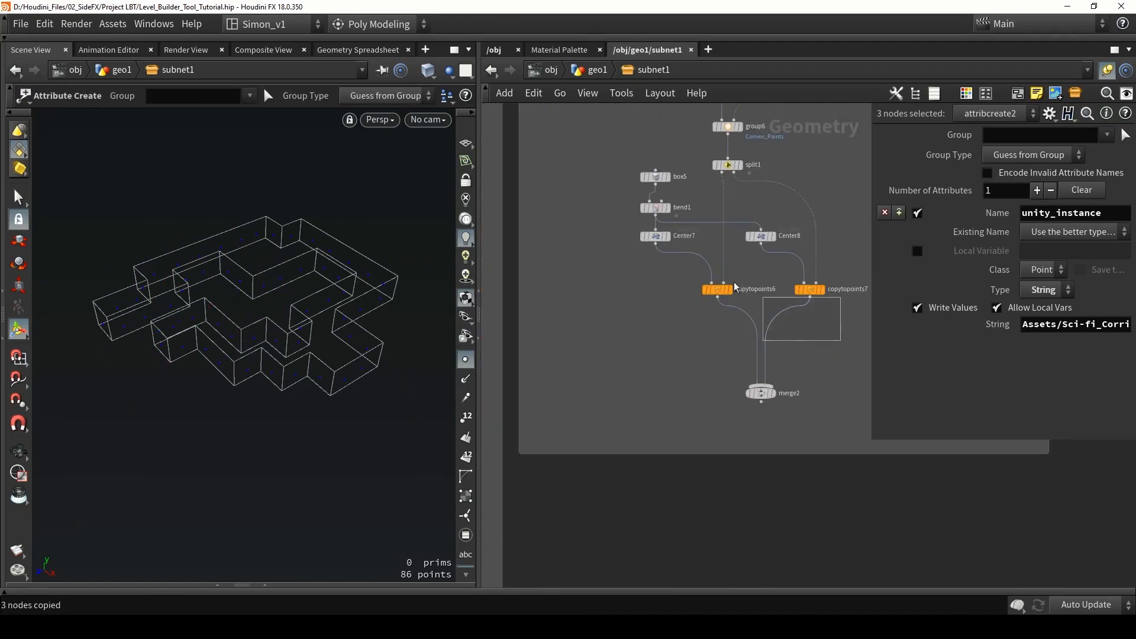
pyautogui.moveTo(632, 182); pyautogui.dragTo(633, 183)
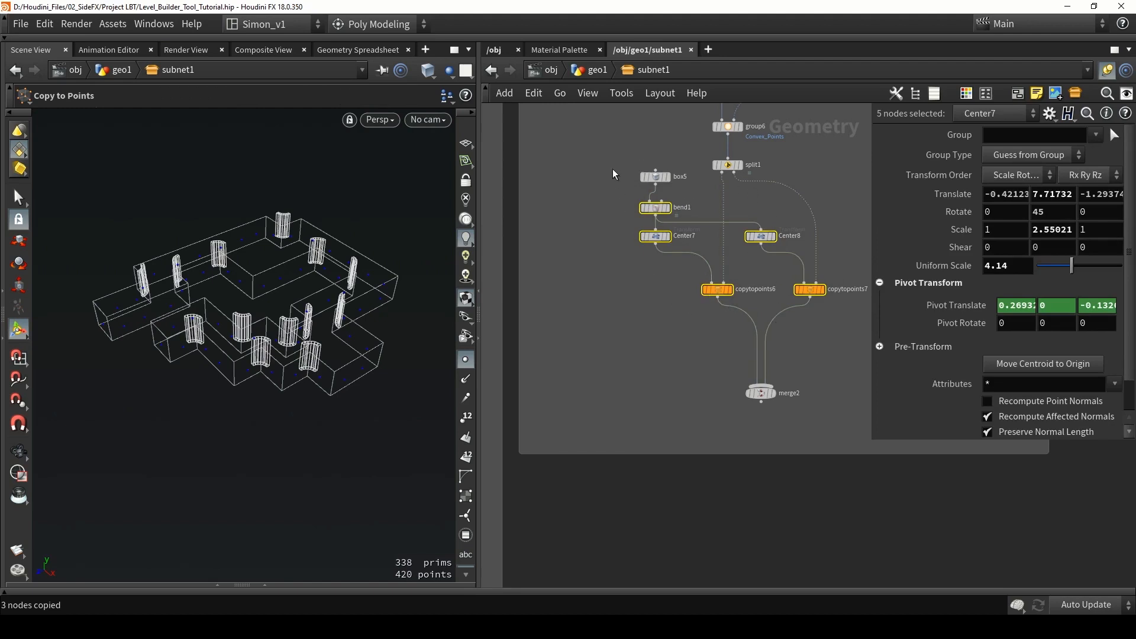
pyautogui.keyDown('shift'); pyautogui.moveTo(677, 206); pyautogui.dragTo(675, 205); pyautogui.keyUp('shift')
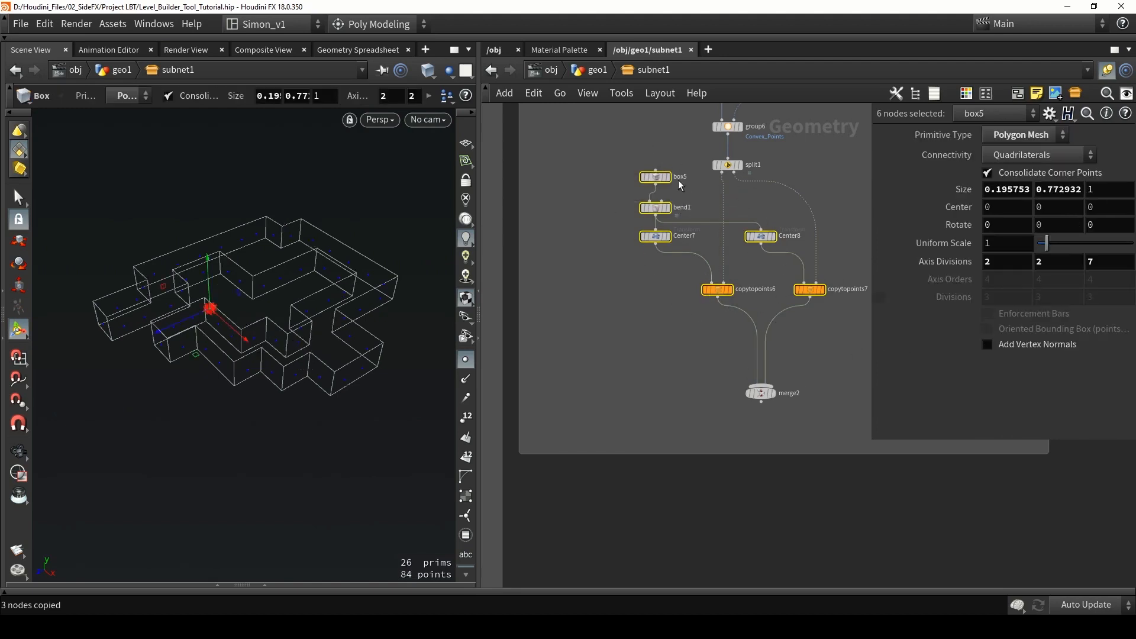
pyautogui.moveTo(820, 336); pyautogui.dragTo(762, 365, button='middle')
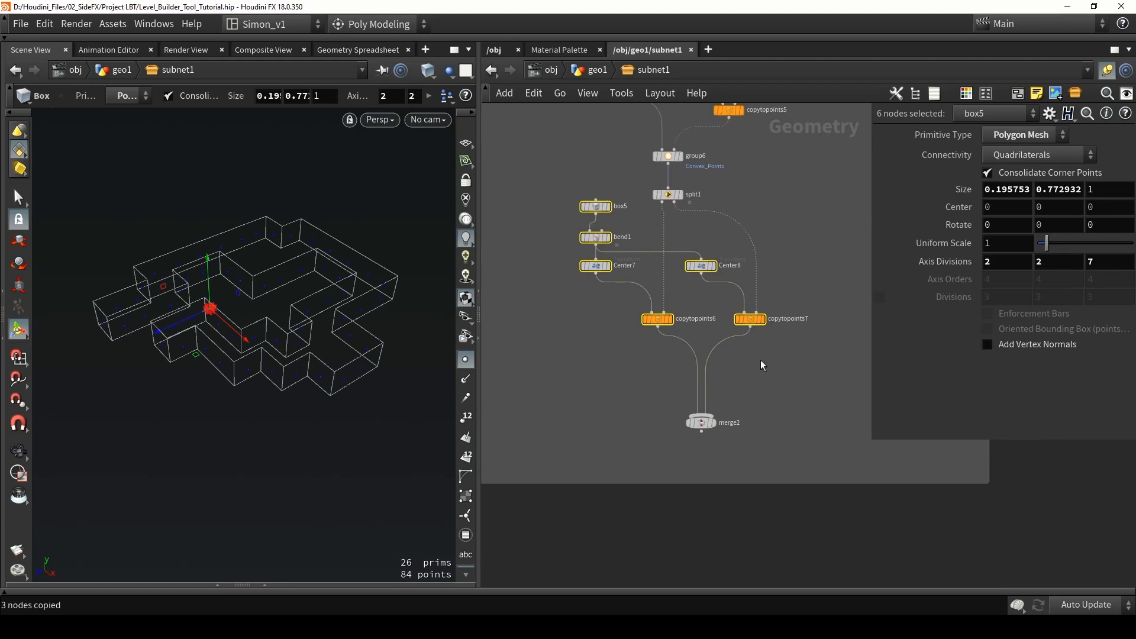
pyautogui.press('Delete')
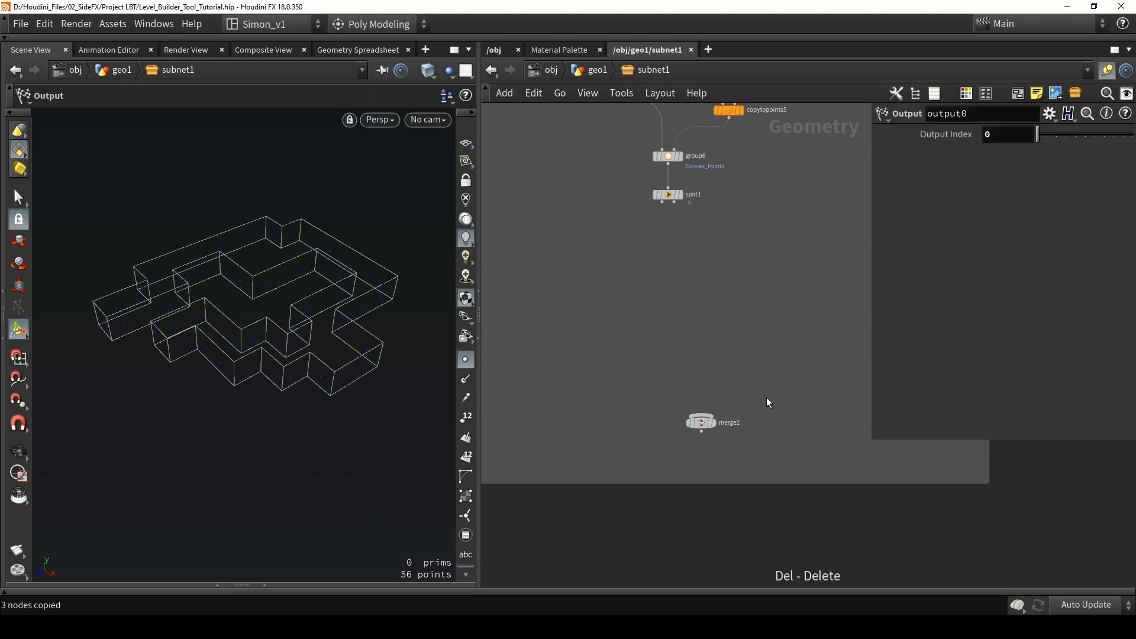
# Paste the copied add, attribcreate and clean nodes below split1 and wire its first output into add5
pyautogui.hotkey('ctrl', 'v')
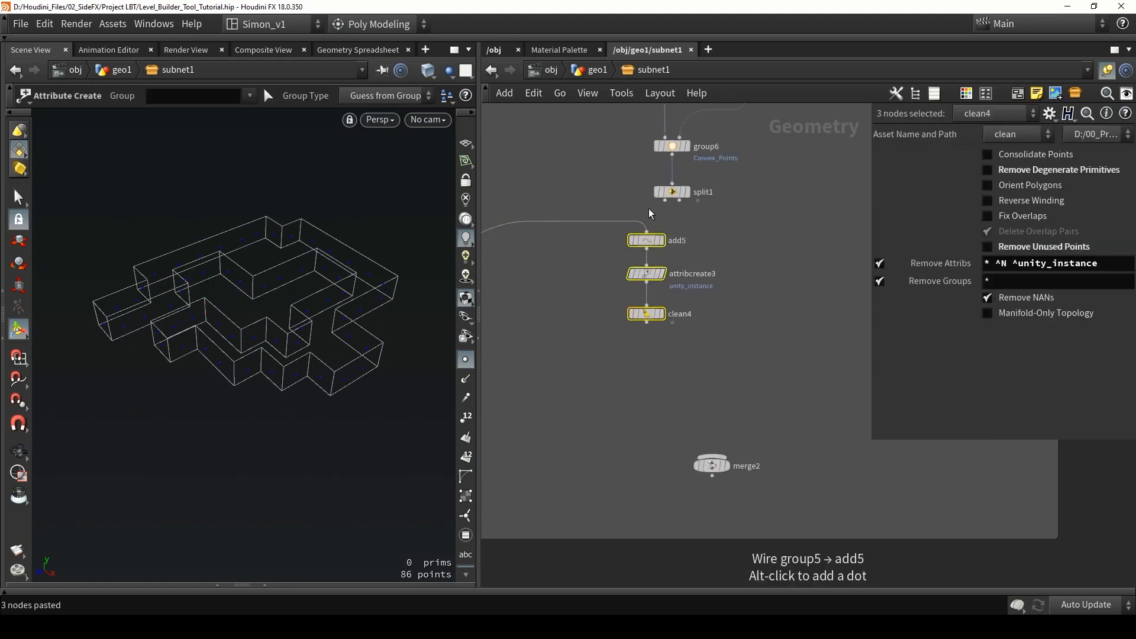
pyautogui.scroll(3, 647, 265)
pyautogui.moveTo(712, 388); pyautogui.dragTo(616, 240)
pyautogui.moveTo(646, 258); pyautogui.dragTo(572, 265)
pyautogui.press('l')
pyautogui.moveTo(668, 276); pyautogui.dragTo(659, 290)
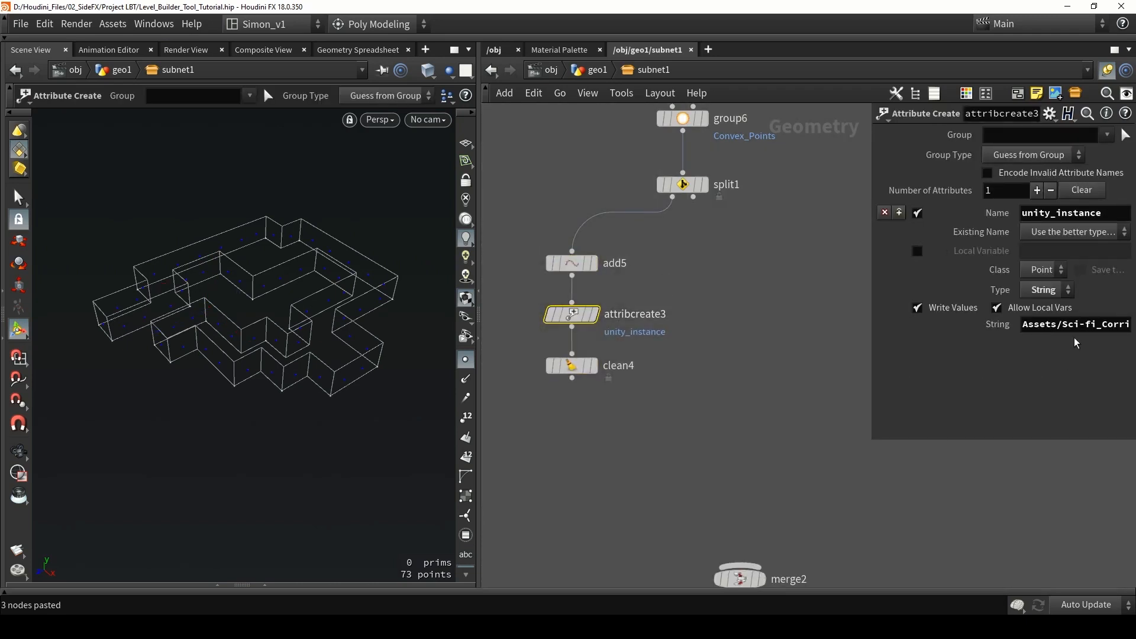
# Duplicate the pasted branch for split1's second output, merge clean4 and clean5 in merge2, and display merge2
pyautogui.moveTo(873, 323); pyautogui.dragTo(694, 331)
pyautogui.scroll(-3, 528, 444)
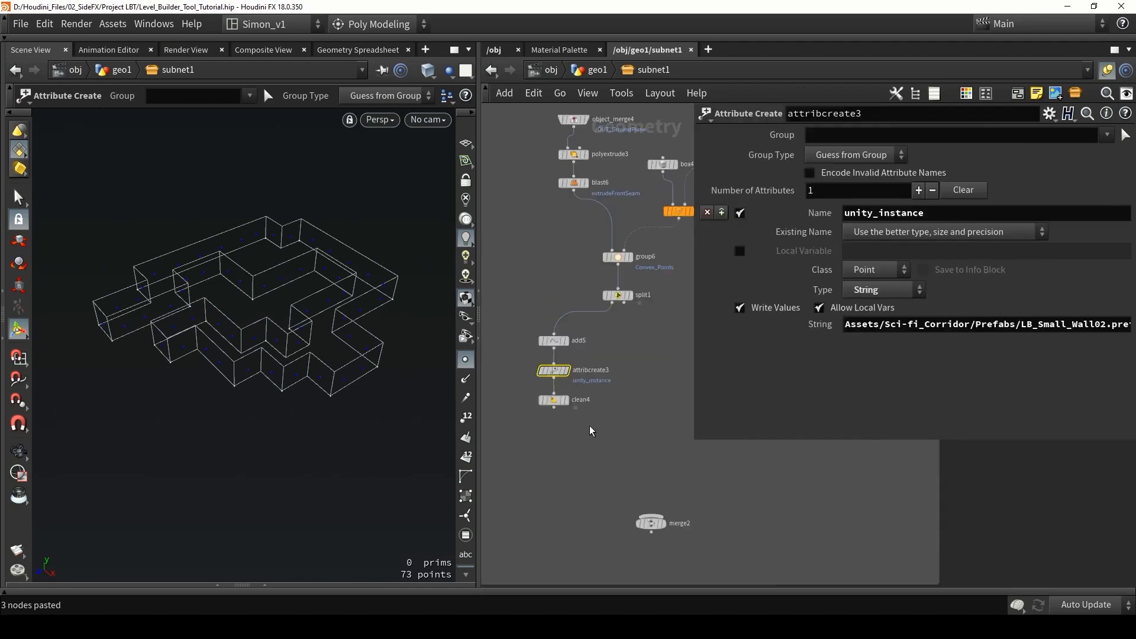
pyautogui.moveTo(591, 431); pyautogui.dragTo(655, 345)
pyautogui.scroll(2, 629, 311)
pyautogui.moveTo(619, 297); pyautogui.dragTo(652, 345)
pyautogui.click(681, 392)
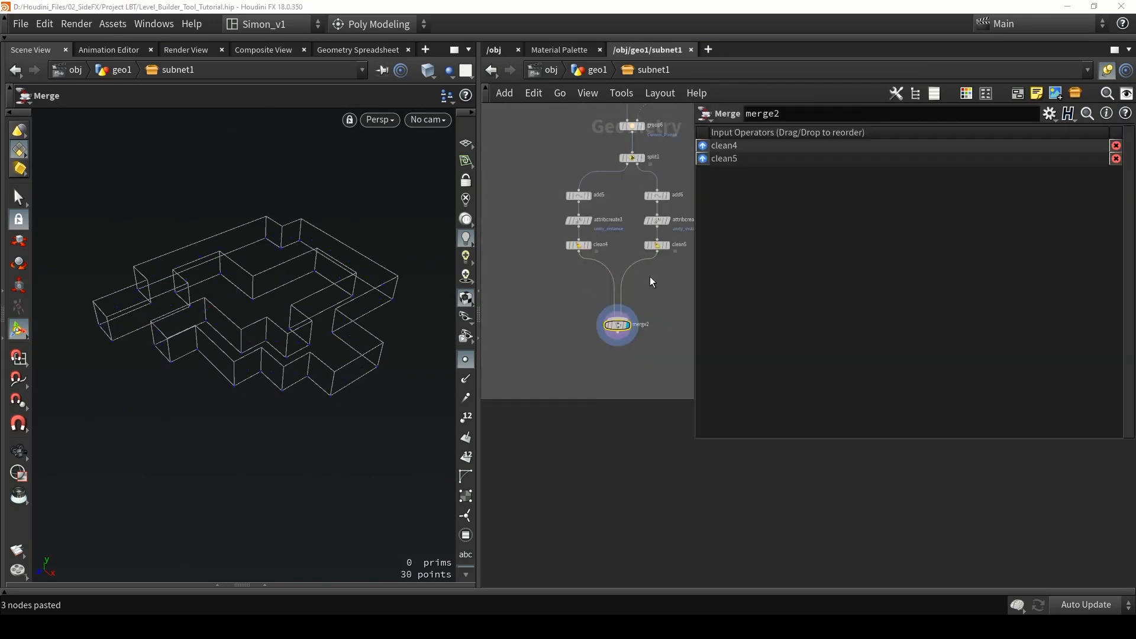
# Set the unity_instance value in attribcreate3 to Assets/Sci-fi_Corridor/Prefabs/LB_Corner_In 1.prefab
pyautogui.scroll(2, 567, 210)
pyautogui.click(562, 210)
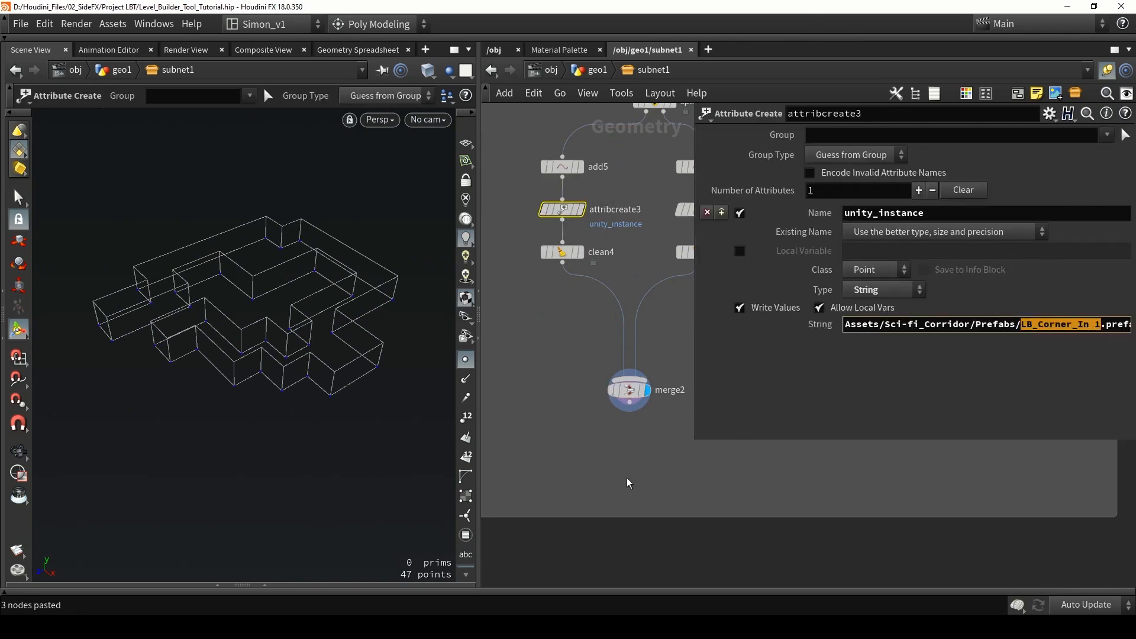
# Insert a Merge node between merge1 and output0 and connect merge2 as its second input
pyautogui.scroll(-10, 615, 287)
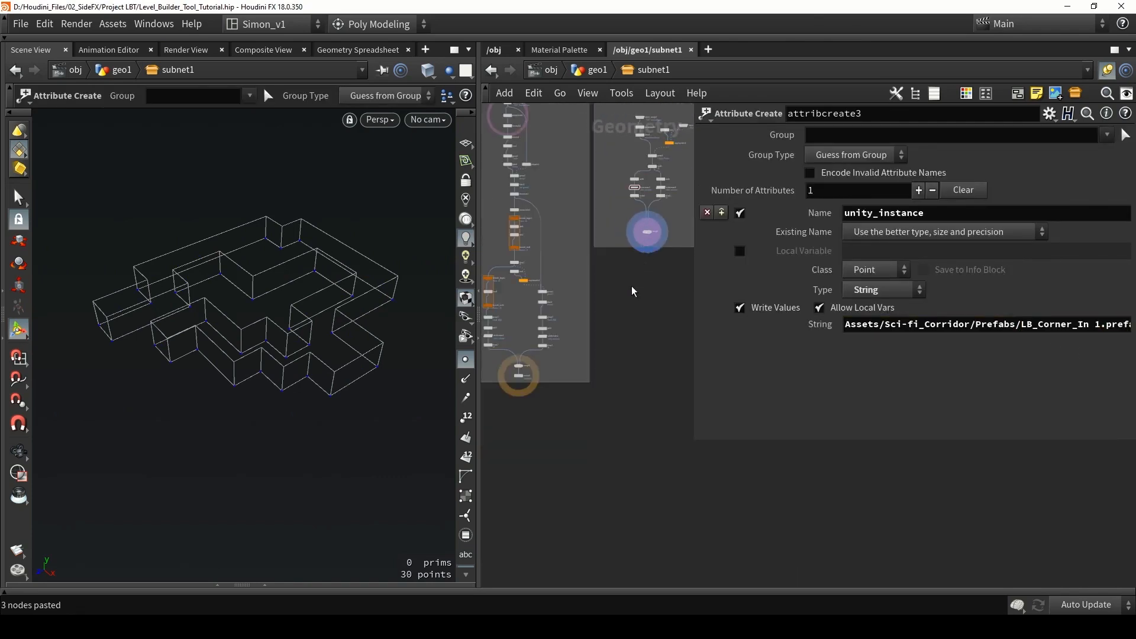
pyautogui.moveTo(515, 374); pyautogui.dragTo(640, 453)
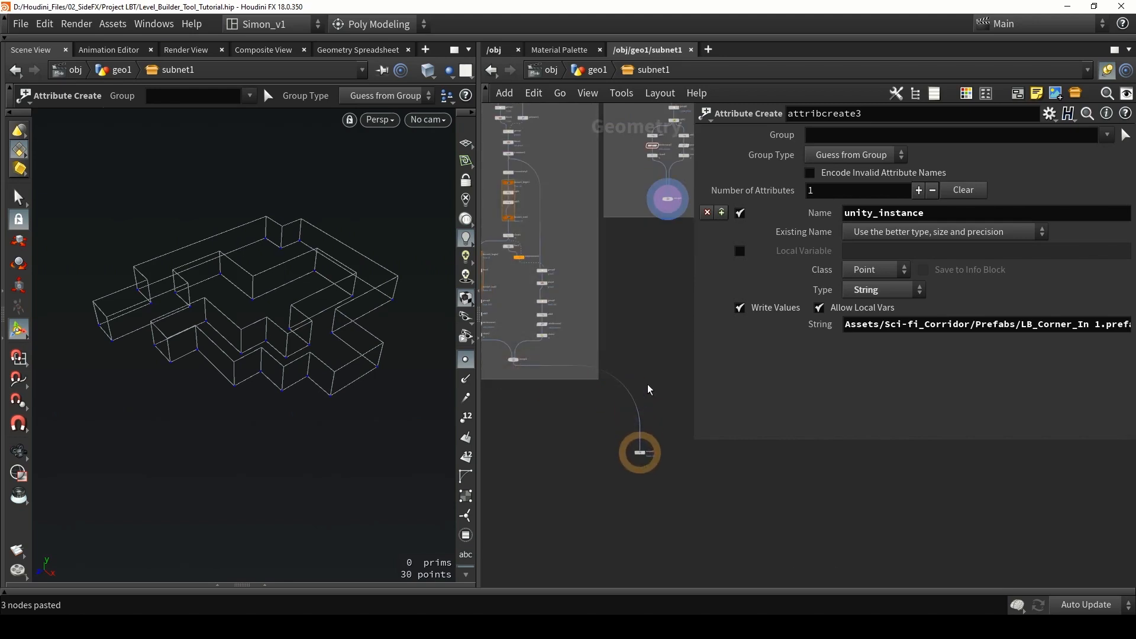
pyautogui.press('Tab')
pyautogui.write('merge')
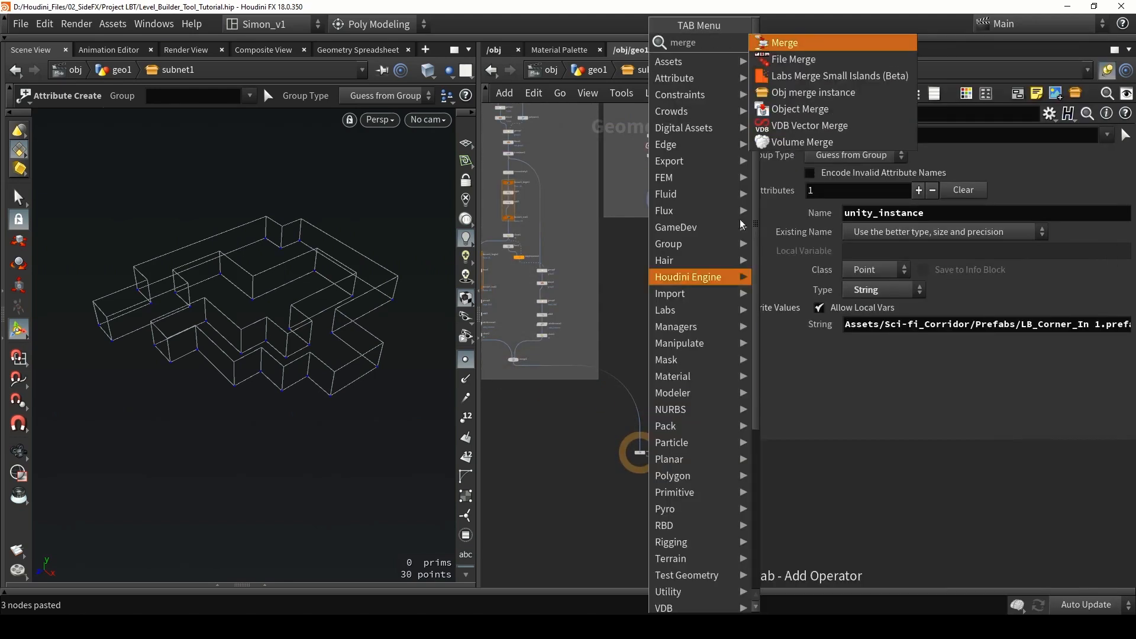
pyautogui.click(809, 51)
pyautogui.click(664, 198)
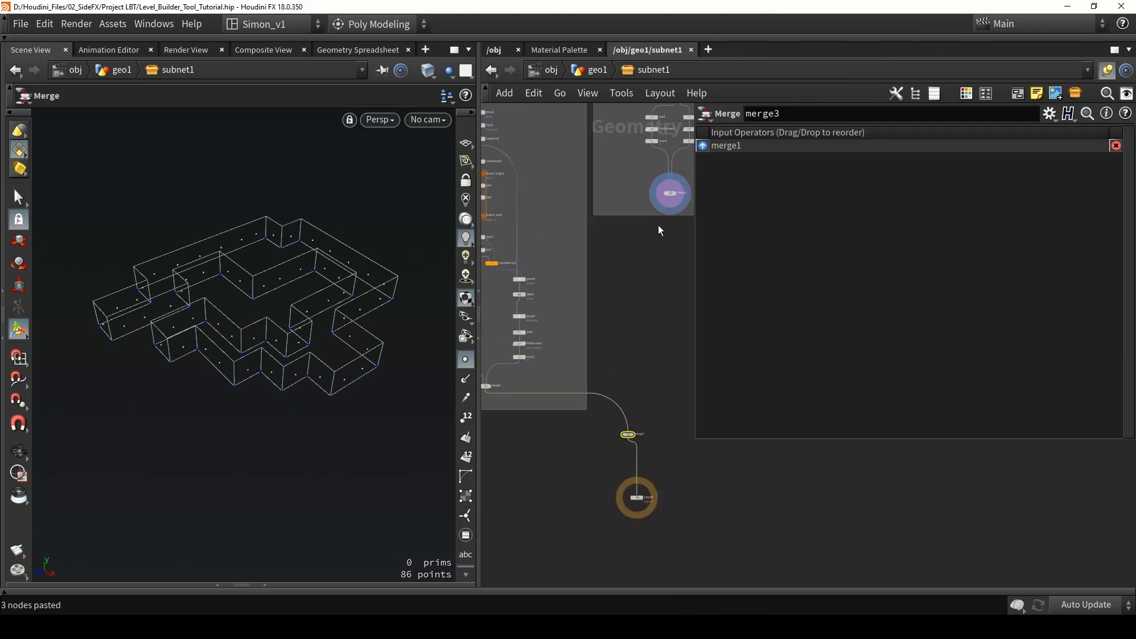
pyautogui.moveTo(672, 194); pyautogui.dragTo(625, 472)
# Display output0 and save the Level_Builder_Tool_Tutorial1 digital asset
pyautogui.moveTo(644, 553); pyautogui.dragTo(595, 351, button='middle')
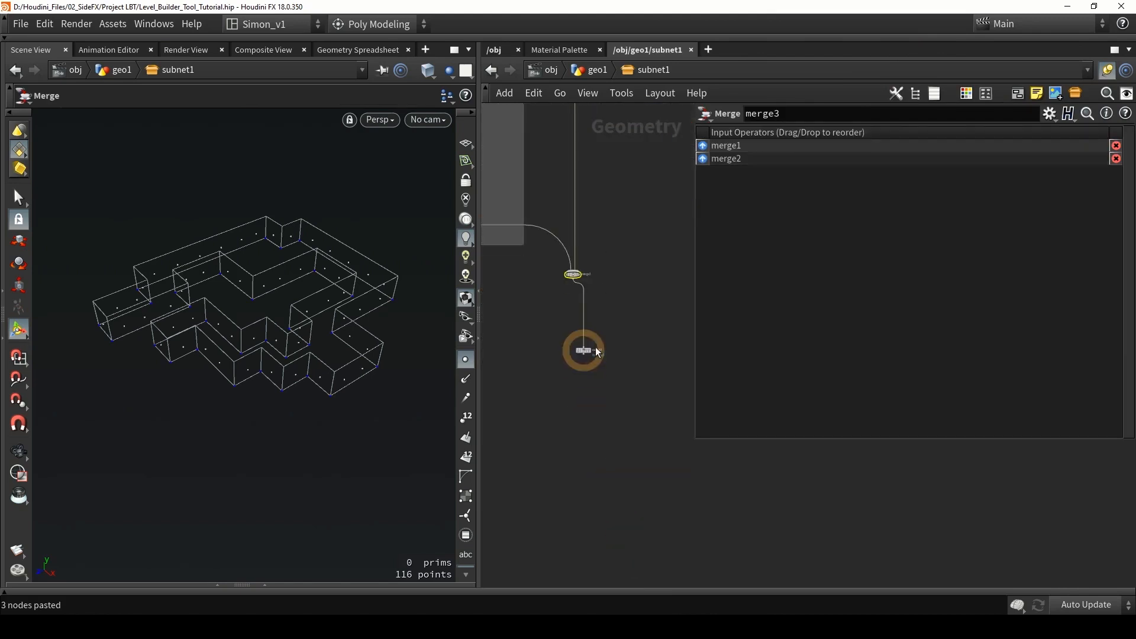
pyautogui.scroll(2, 590, 346)
pyautogui.moveTo(620, 398); pyautogui.dragTo(519, 296)
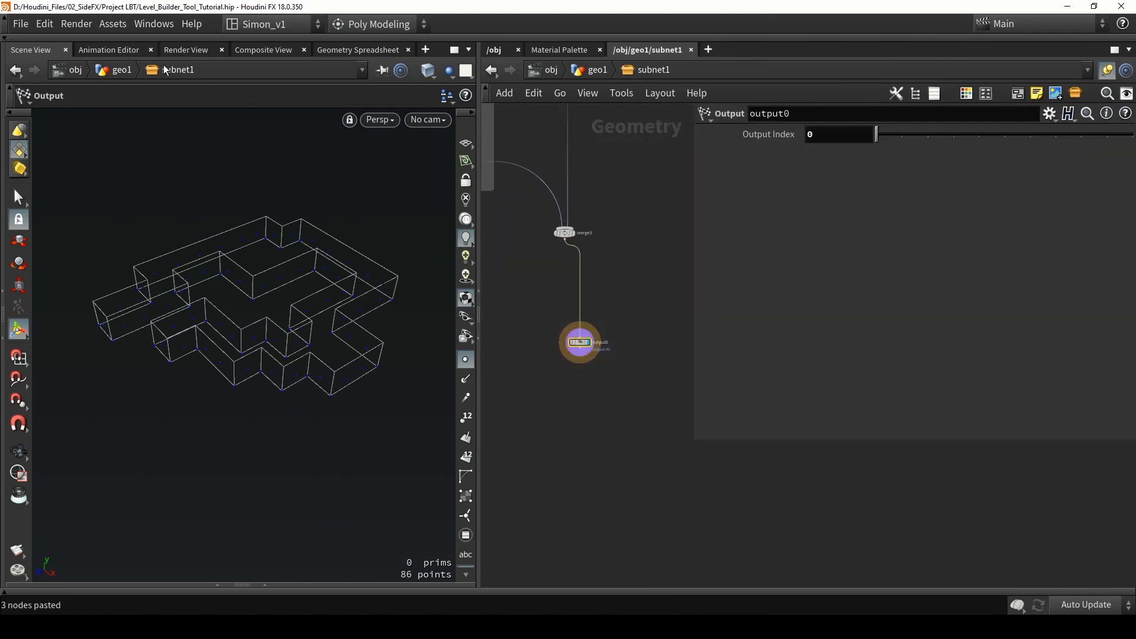
pyautogui.click(112, 23)
pyautogui.moveTo(122, 101)
pyautogui.click(319, 103)
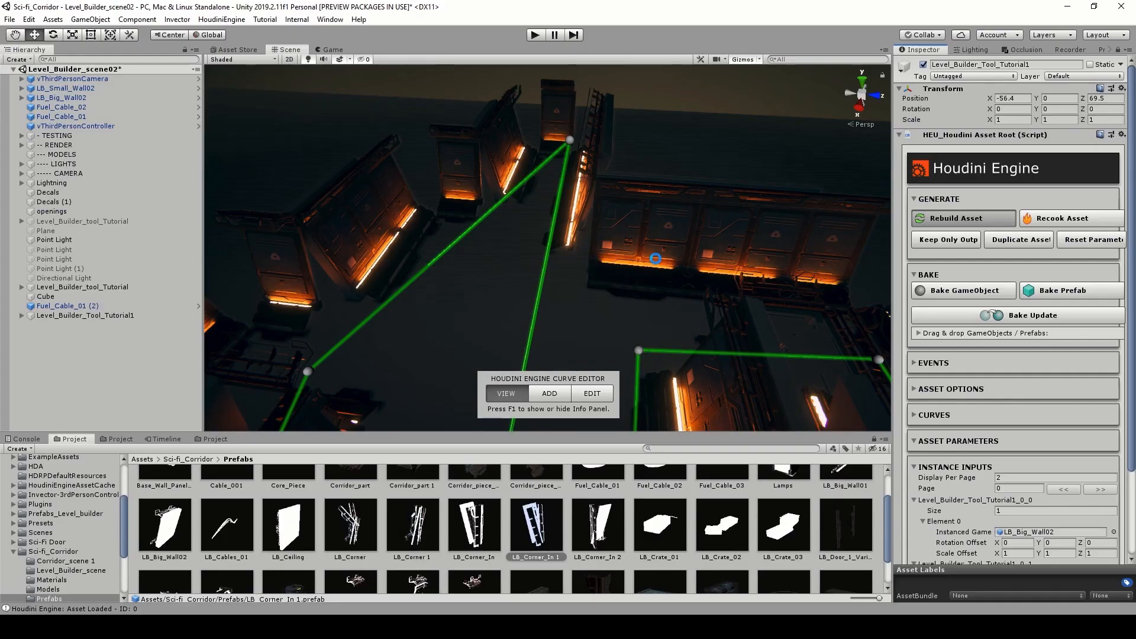
# Switch to Unity, rebuild the level builder asset, and inspect how the corner prefabs are oriented between the walls
pyautogui.moveTo(656, 258); pyautogui.dragTo(502, 82, button='right')
pyautogui.press('a')
pyautogui.press('w')
pyautogui.click(515, 173)
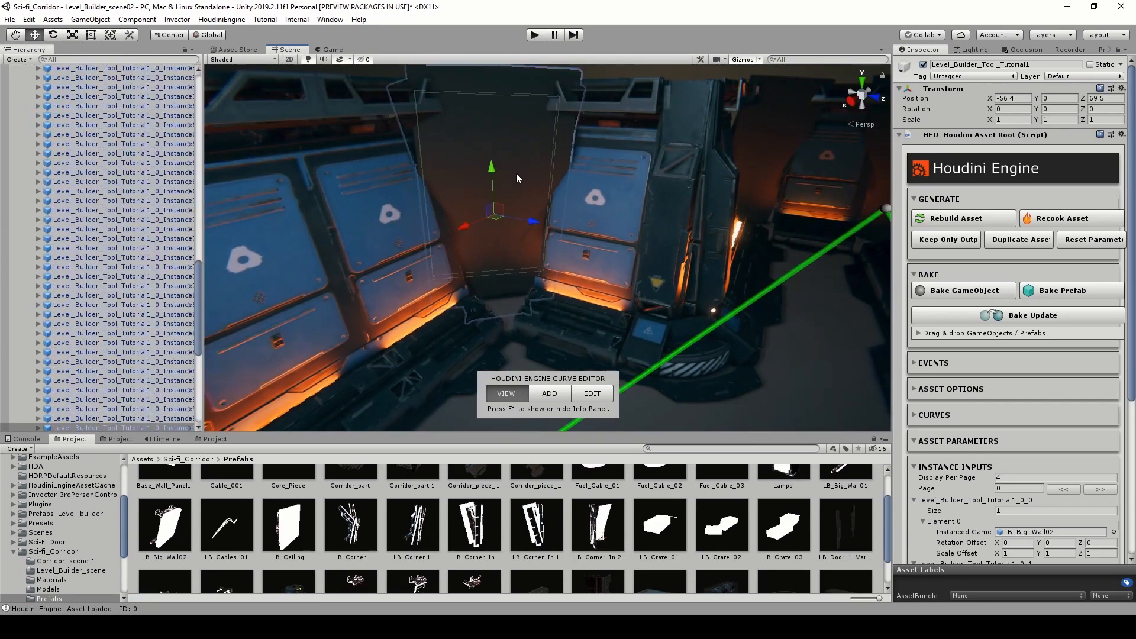
pyautogui.moveTo(516, 173); pyautogui.dragTo(541, 237, button='right')
pyautogui.press('e')
pyautogui.moveTo(551, 258); pyautogui.dragTo(842, 215)
pyautogui.moveTo(842, 215); pyautogui.dragTo(637, 216, button='right')
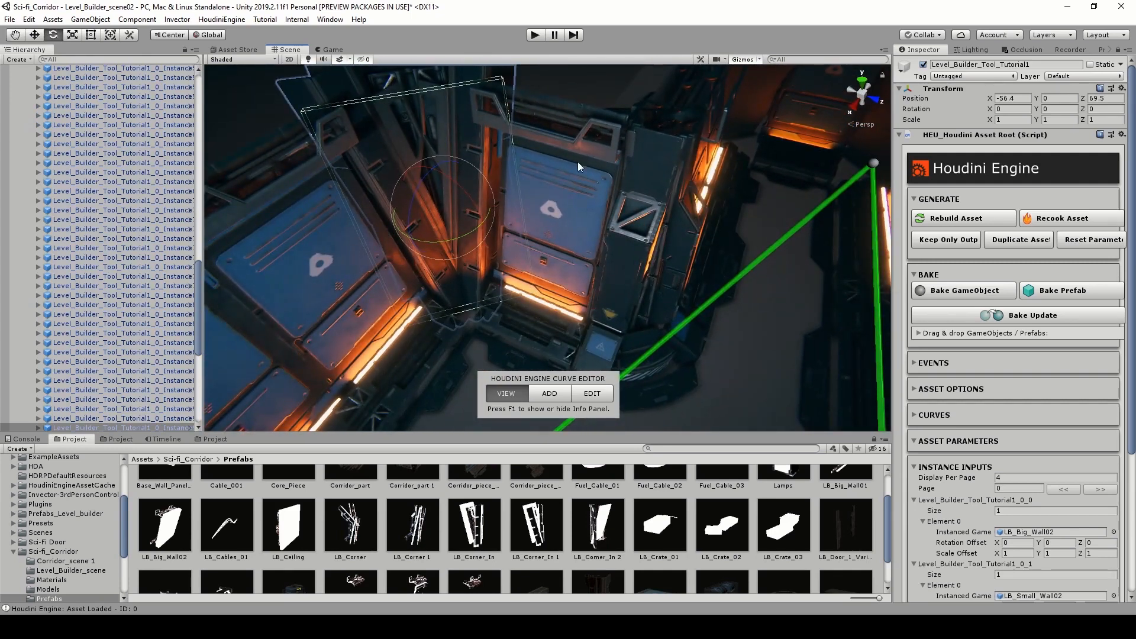
pyautogui.moveTo(577, 162); pyautogui.dragTo(355, 314, button='right')
pyautogui.press('s')
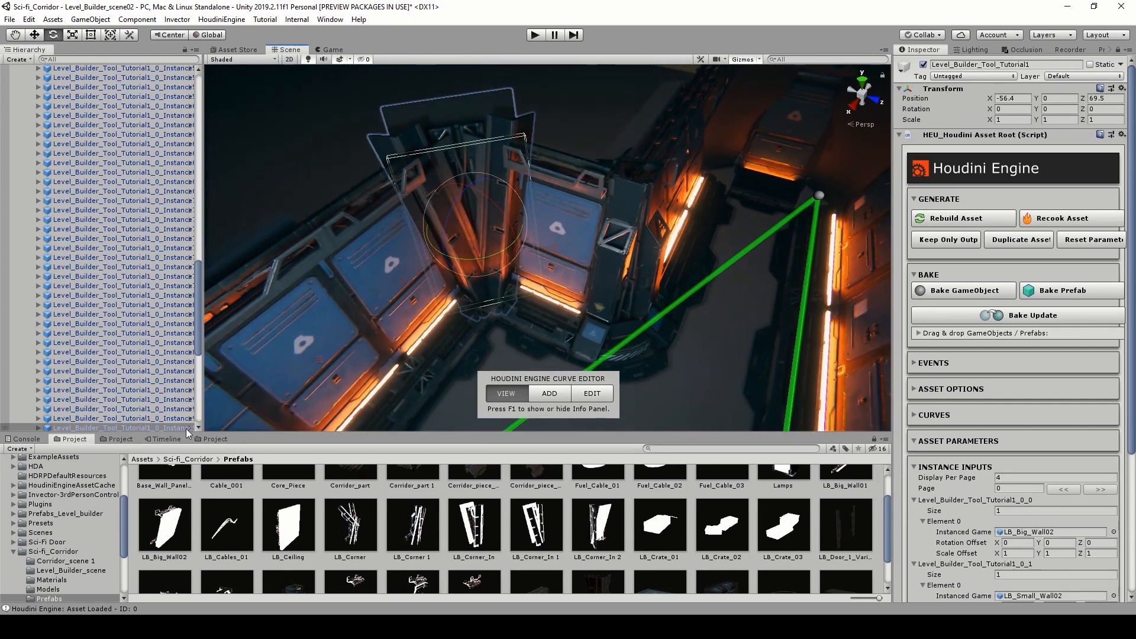
# Open the LB_Corner_In 1 prefab from its instance, select its pieces to examine their orientation, and return to the scene
pyautogui.scroll(-5, 140, 182)
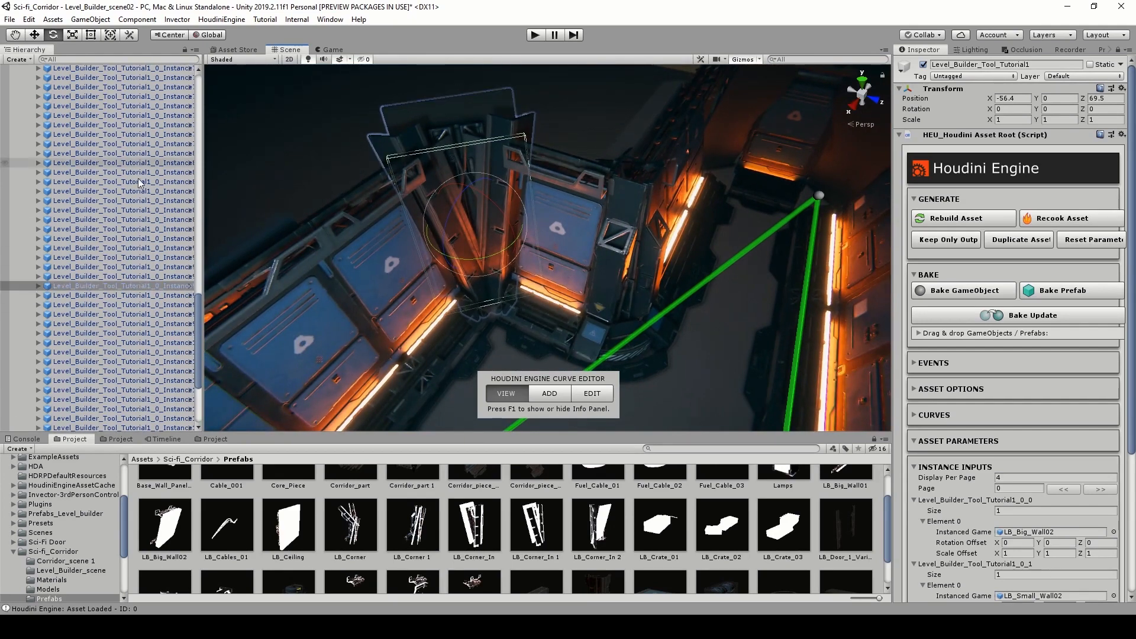
pyautogui.click(190, 285)
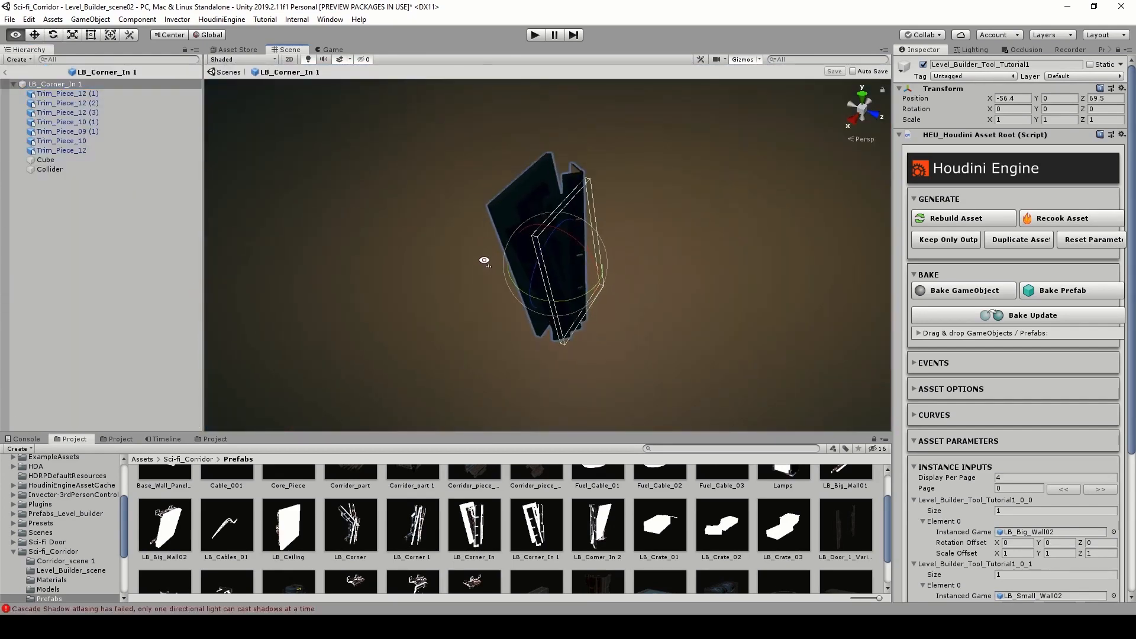
pyautogui.moveTo(364, 127); pyautogui.dragTo(655, 431)
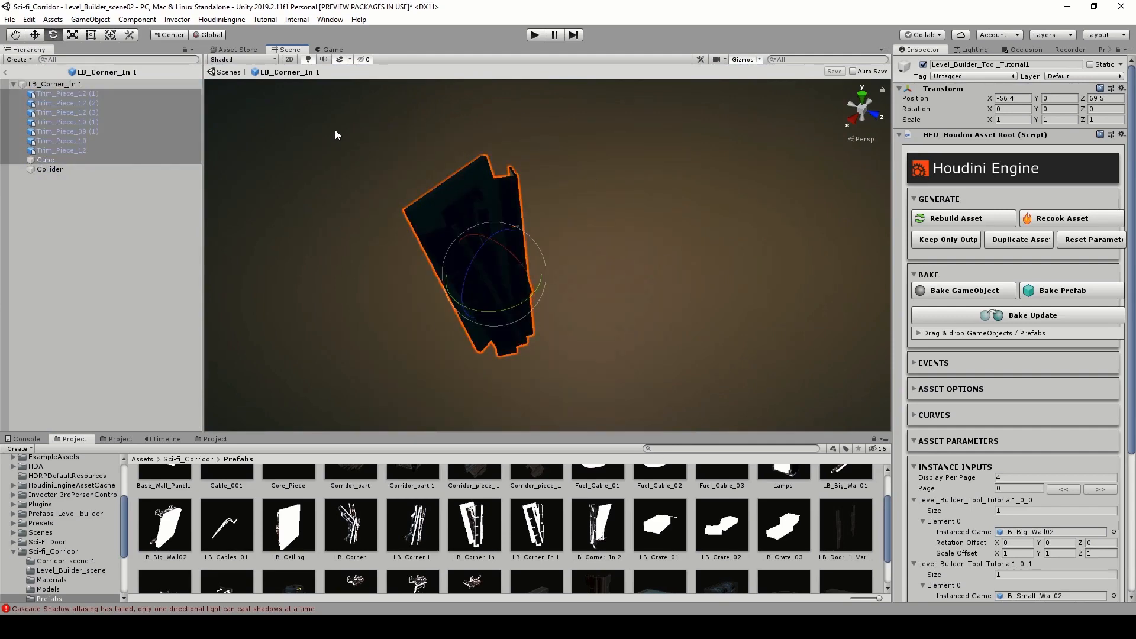
pyautogui.click(224, 71)
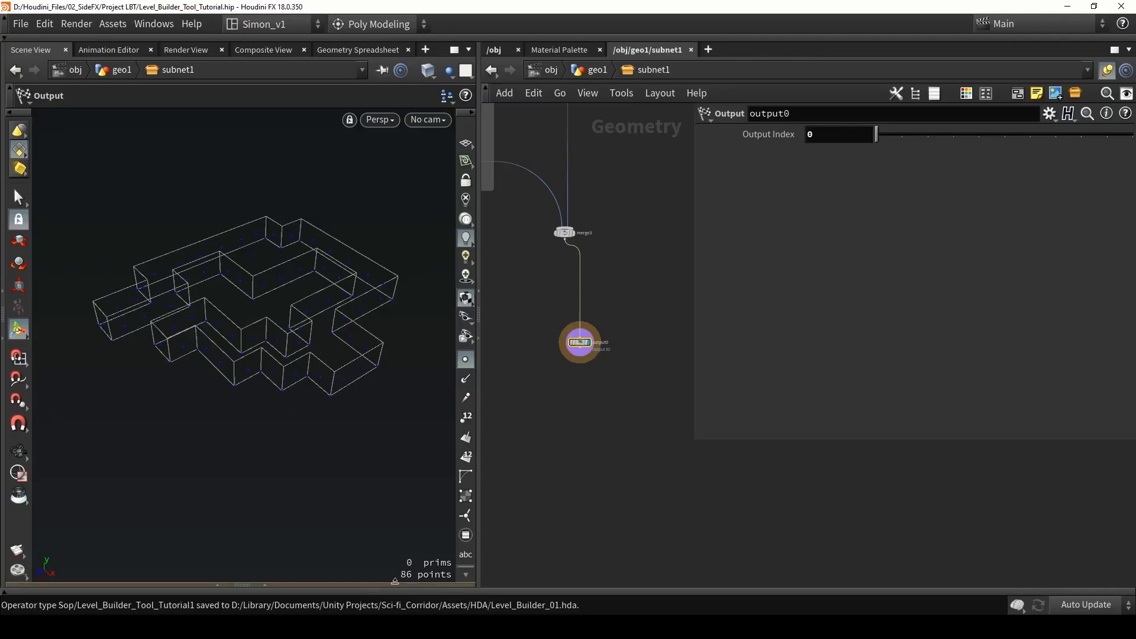
# Switch to Houdini, insert a Normal node between split1 and add5 in the corner network, and display it
pyautogui.scroll(-4, 573, 439)
pyautogui.moveTo(631, 226); pyautogui.dragTo(598, 337, button='middle')
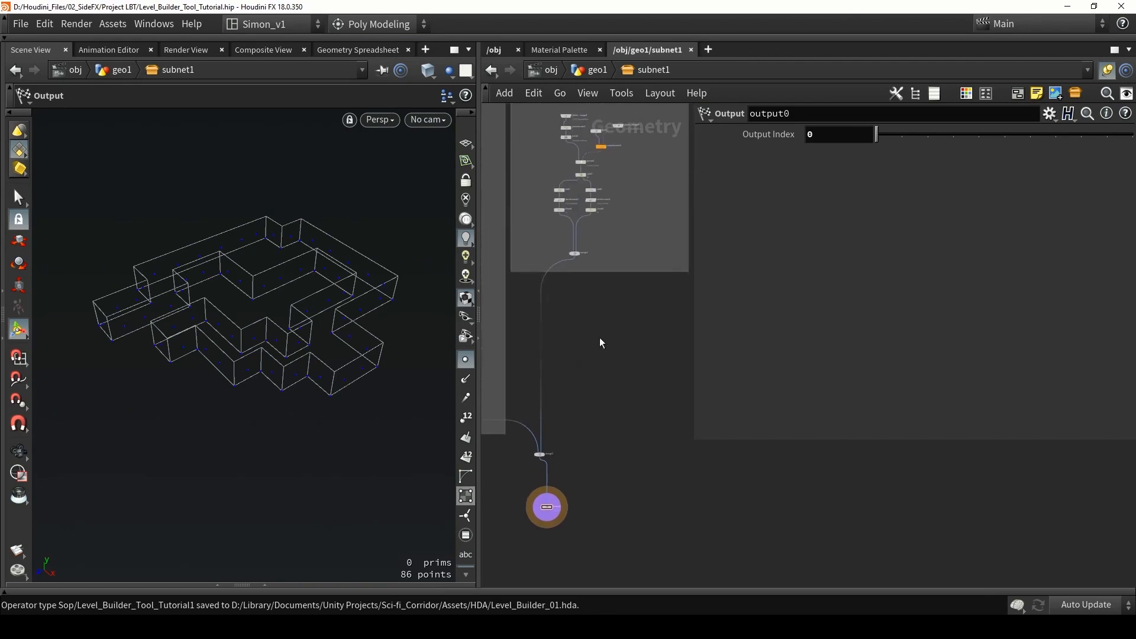
pyautogui.scroll(5, 574, 193)
pyautogui.scroll(2, 611, 260)
pyautogui.moveTo(652, 246); pyautogui.dragTo(633, 286, button='middle')
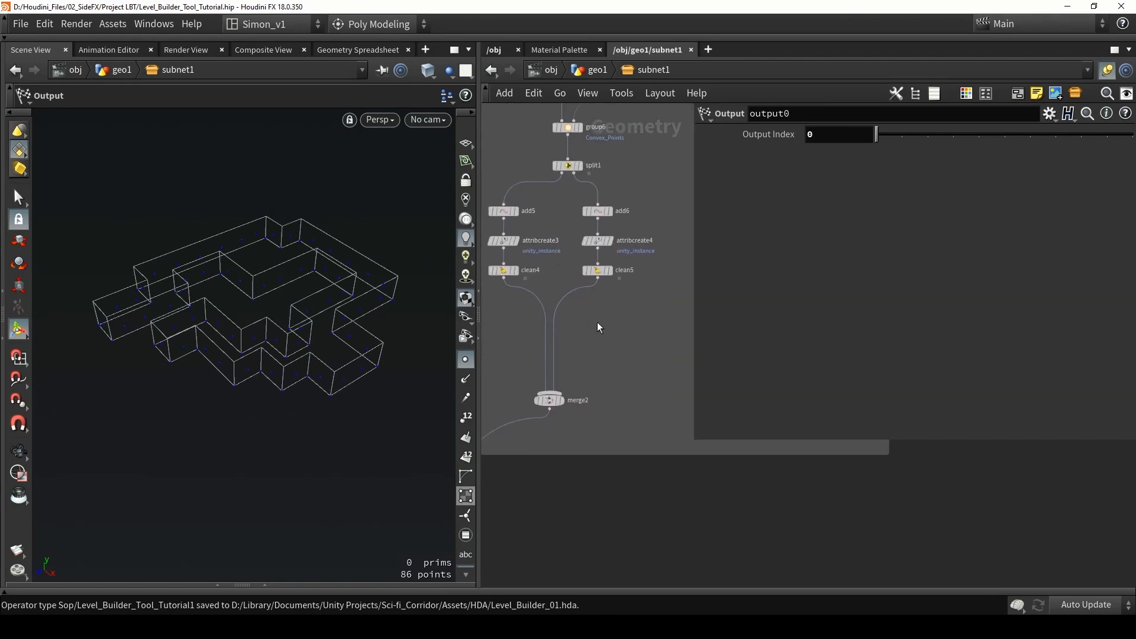
pyautogui.press('Tab')
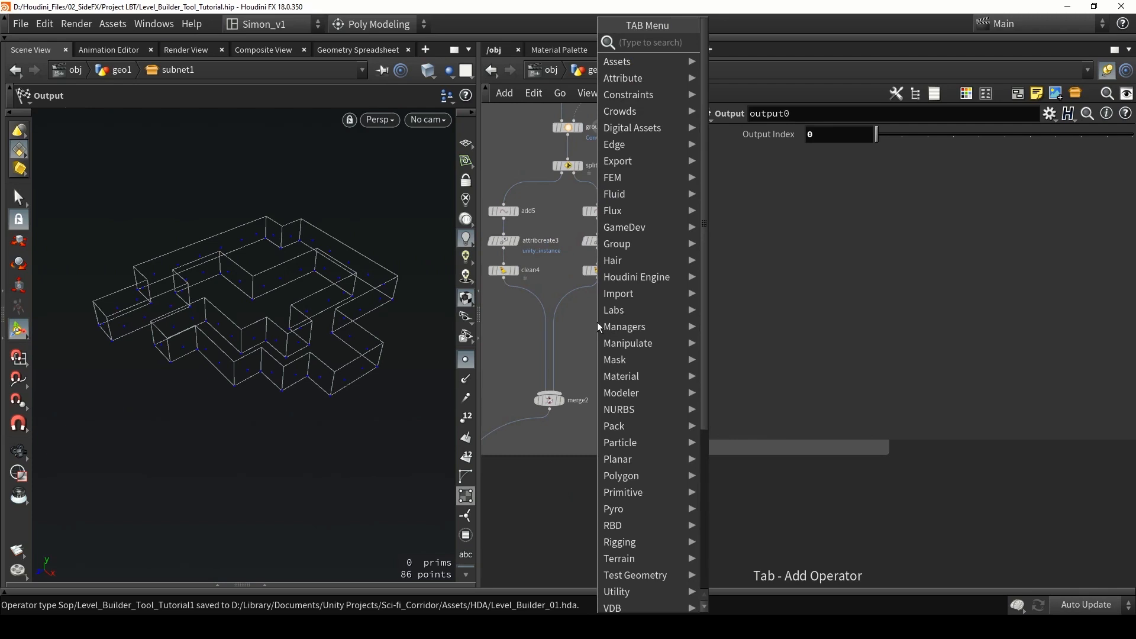
pyautogui.write('nor')
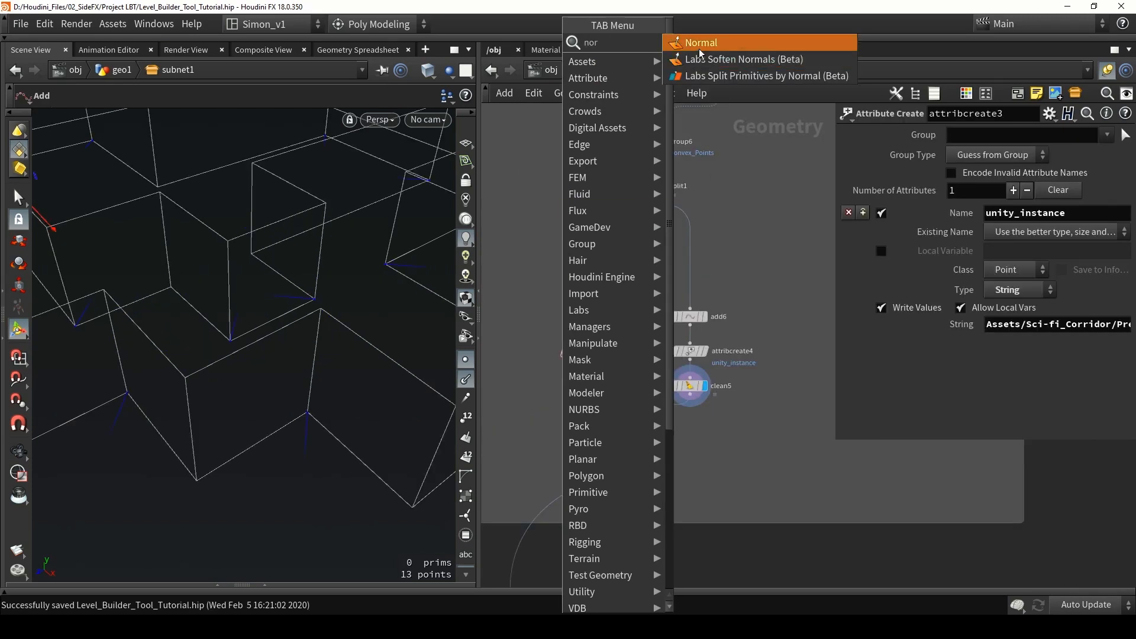
pyautogui.press('Return')
pyautogui.click(627, 242)
pyautogui.scroll(3, 629, 248)
pyautogui.moveTo(629, 247); pyautogui.dragTo(570, 289)
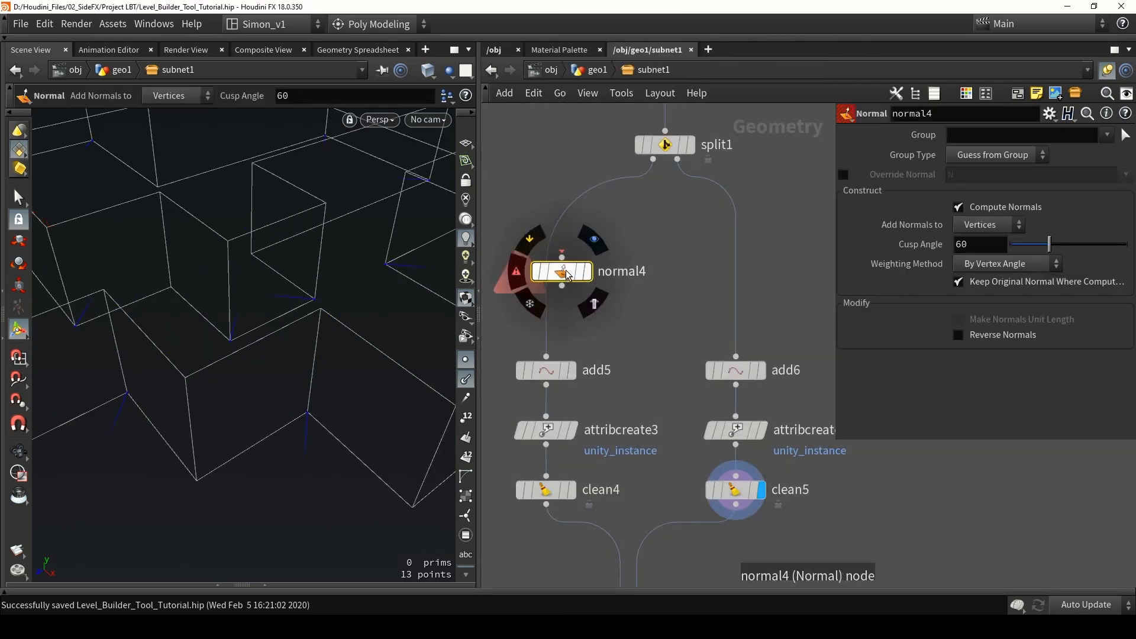
pyautogui.click(571, 283)
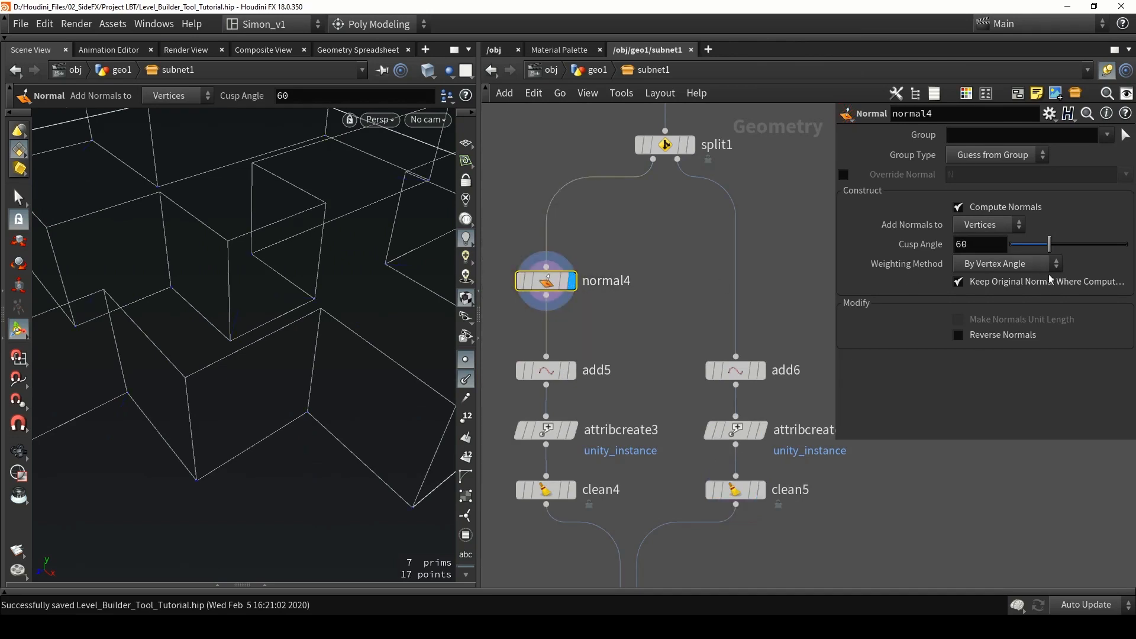
# Disable Compute Normals and enable Reverse Normals on normal4, and save the scene file
pyautogui.click(981, 209)
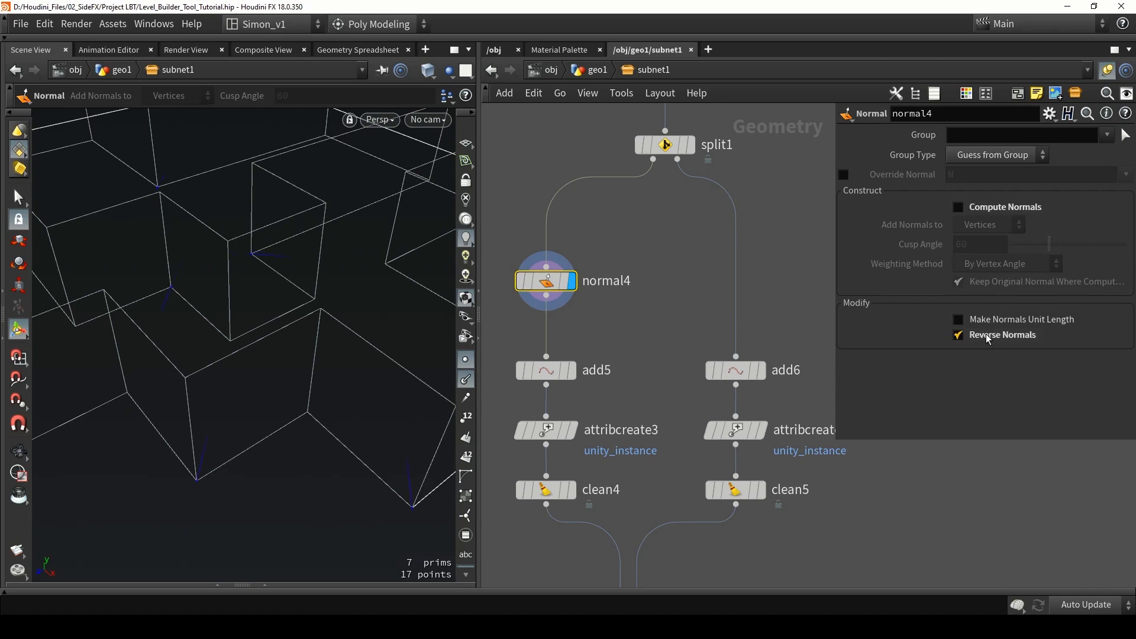
pyautogui.click(671, 244)
pyautogui.moveTo(649, 240); pyautogui.dragTo(674, 190, button='middle')
pyautogui.hotkey('ctrl', 's')
# Select output0 at the end of the network and save the Level_Builder_Tool_Tutorial1 digital asset with the reversed corner normals
pyautogui.scroll(-1, 679, 227)
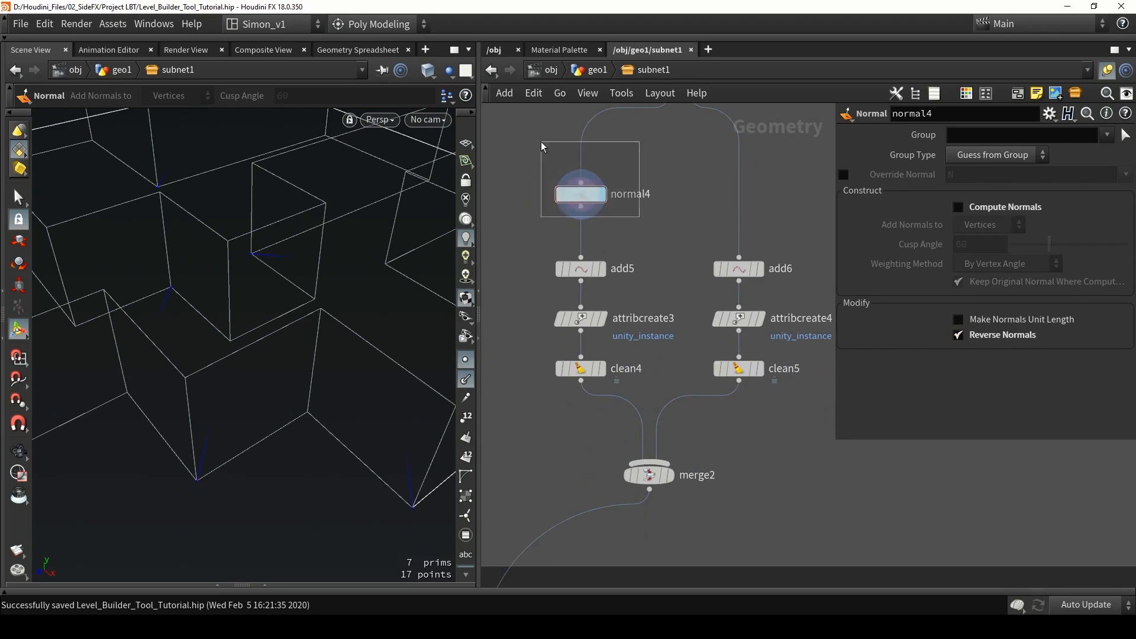
pyautogui.scroll(-3, 675, 184)
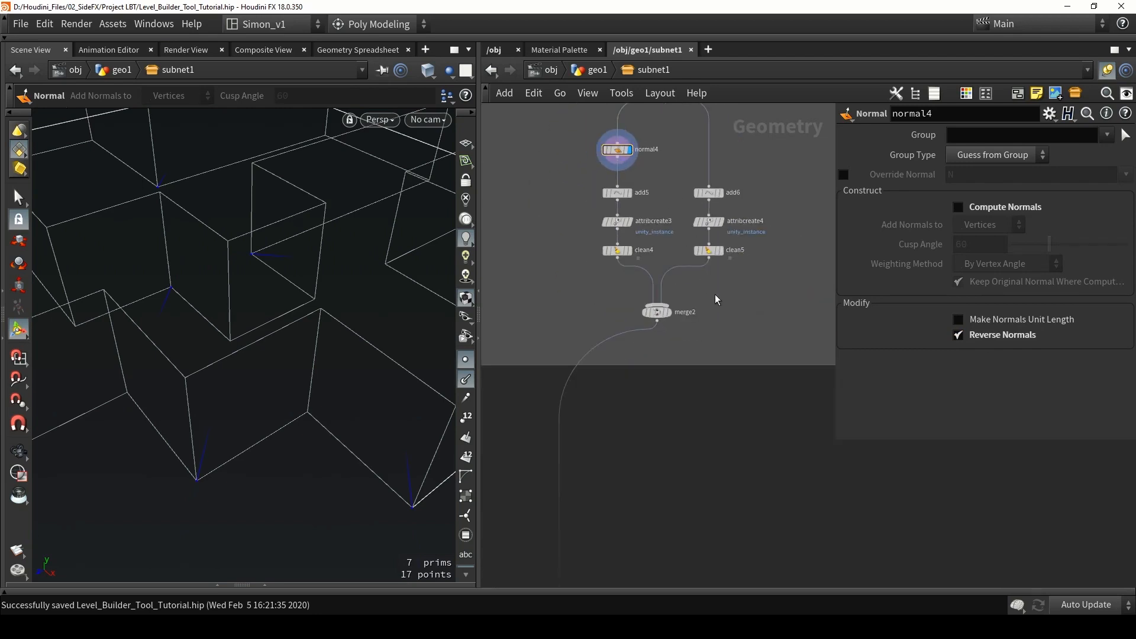
pyautogui.scroll(-2, 731, 239)
pyautogui.moveTo(715, 294); pyautogui.dragTo(727, 202, button='middle')
pyautogui.scroll(-2, 726, 207)
pyautogui.moveTo(704, 499); pyautogui.dragTo(705, 420, button='middle')
pyautogui.scroll(4, 675, 485)
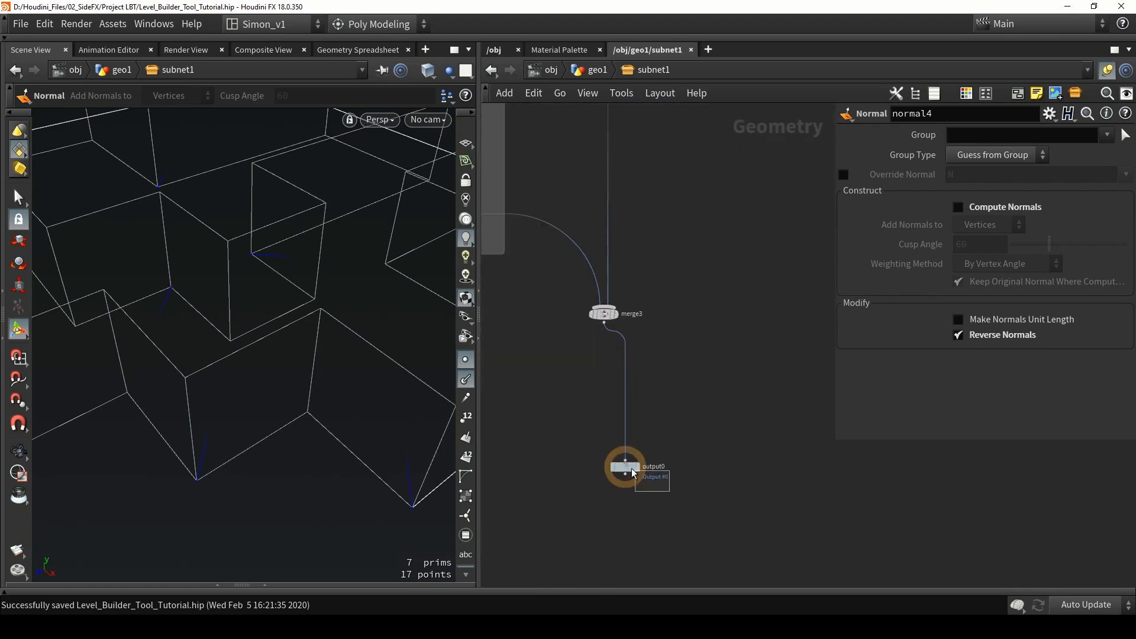
pyautogui.click(633, 474)
pyautogui.click(142, 25)
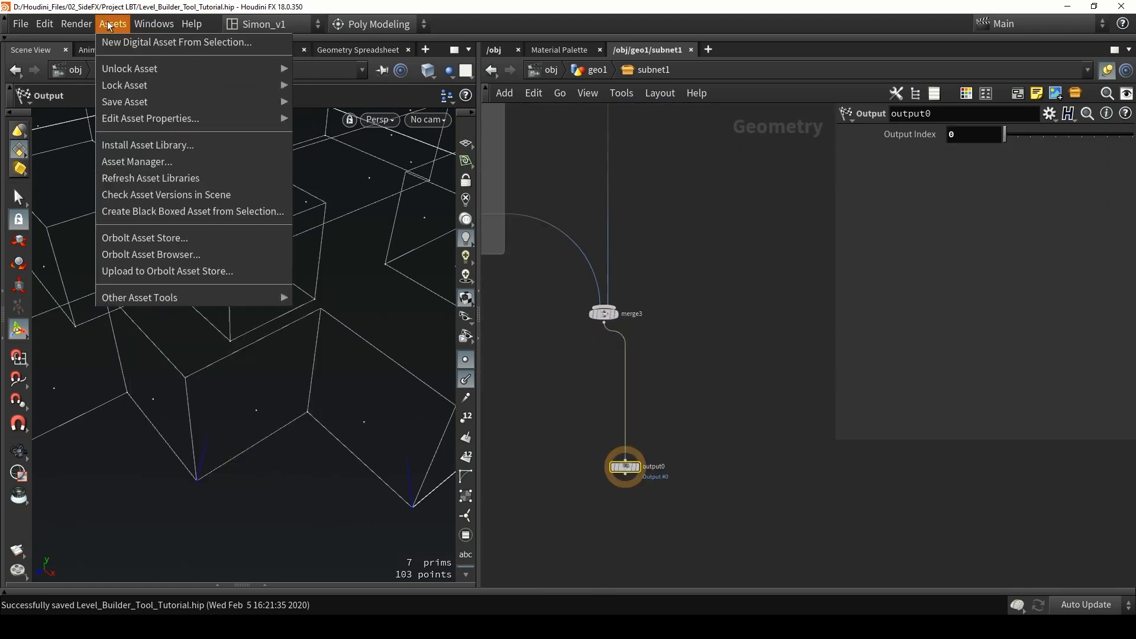
pyautogui.moveTo(237, 101)
pyautogui.click(310, 104)
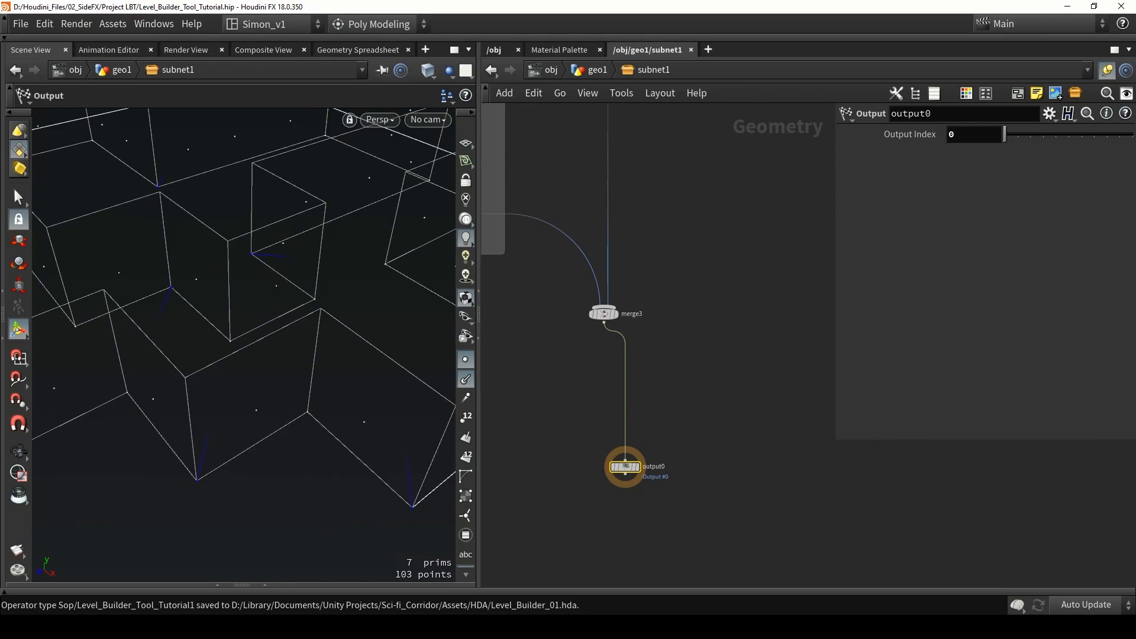
# Switch to Unity, rebuild the level builder asset, and inspect the corners along the corridor
pyautogui.hotkey('alt', 'Tab')
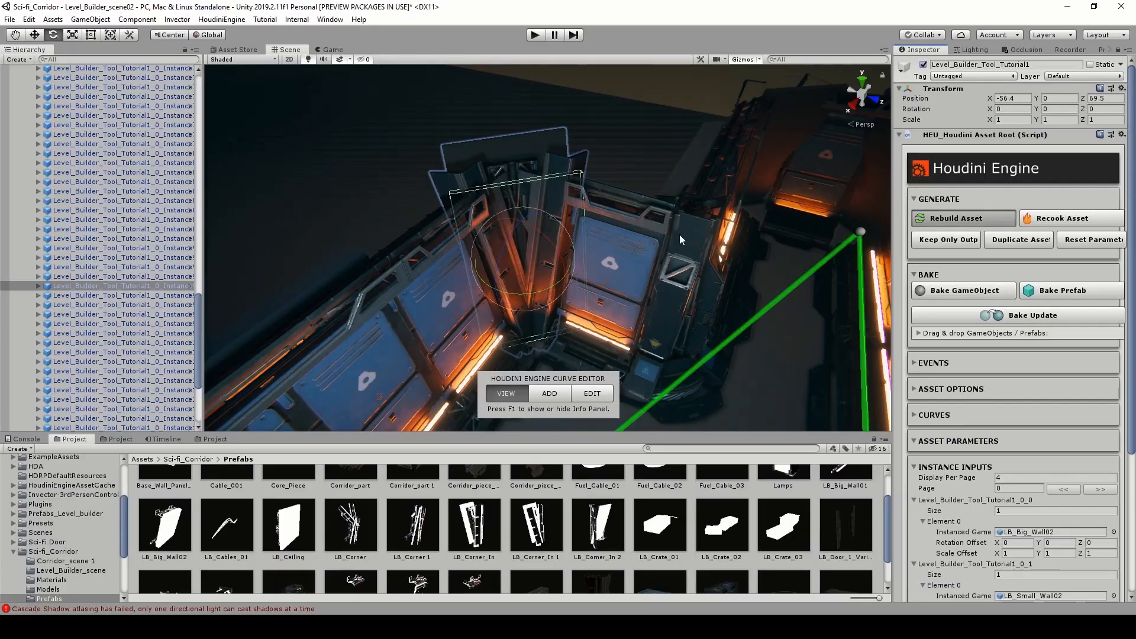
pyautogui.keyDown('alt'); pyautogui.moveTo(679, 234); pyautogui.dragTo(721, 278); pyautogui.keyUp('alt')
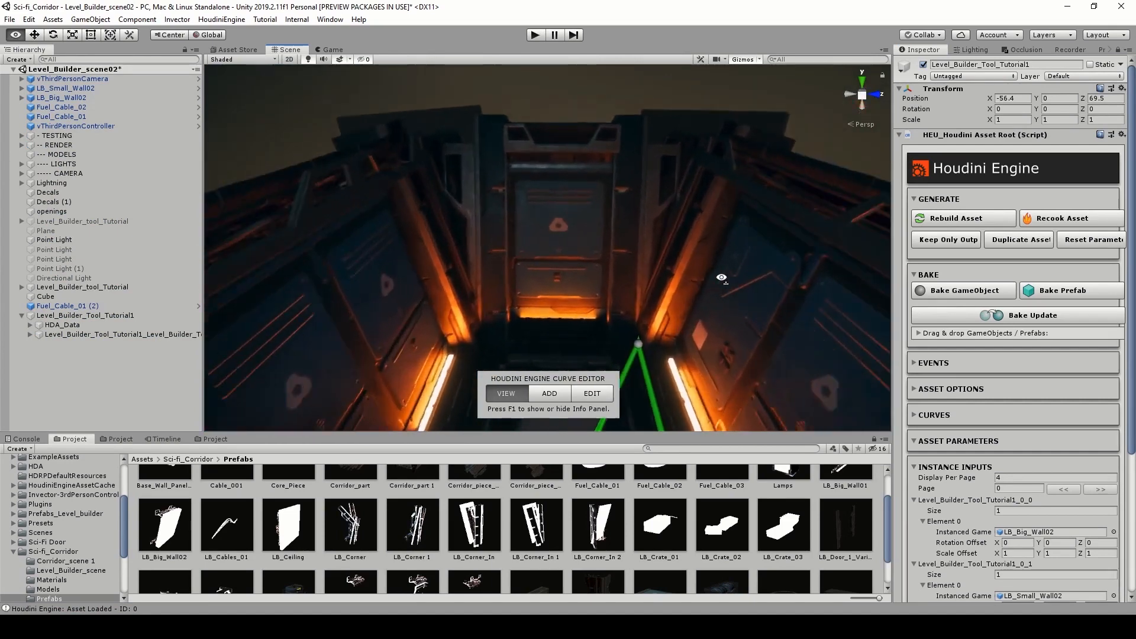
pyautogui.press('w')
pyautogui.moveTo(721, 278); pyautogui.dragTo(610, 313, button='right')
pyautogui.press('s')
pyautogui.press('w')
pyautogui.press('e')
pyautogui.press('s')
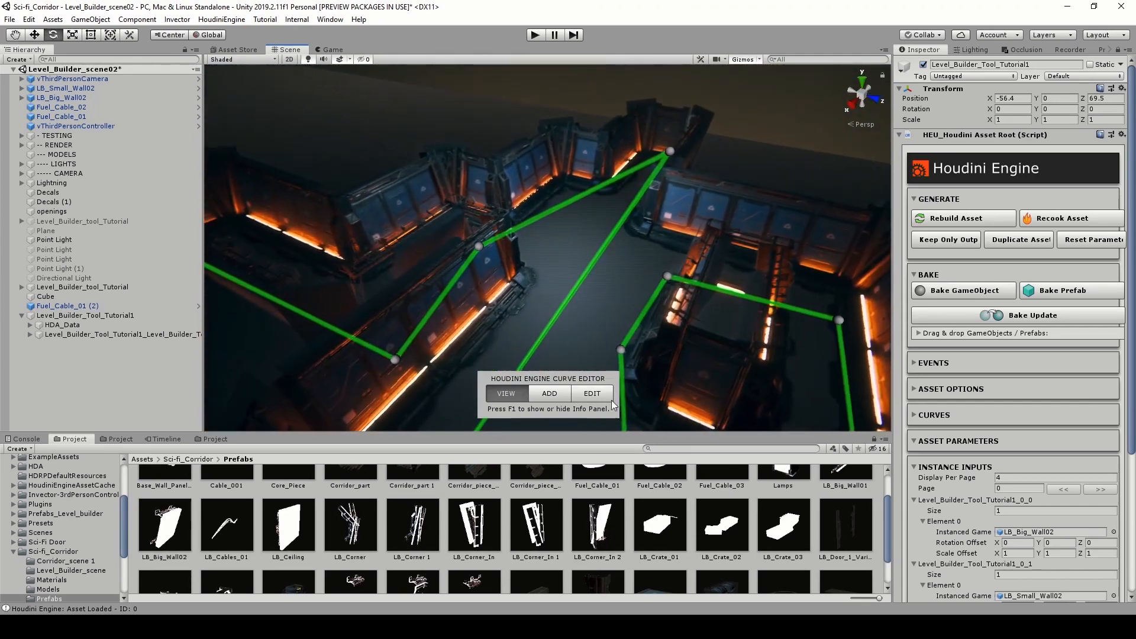
# Reshape the corridor by moving a curve point in the curve's edit mode, return to view mode, and inspect the walls
pyautogui.click(604, 396)
pyautogui.moveTo(601, 265); pyautogui.dragTo(843, 302, button='right')
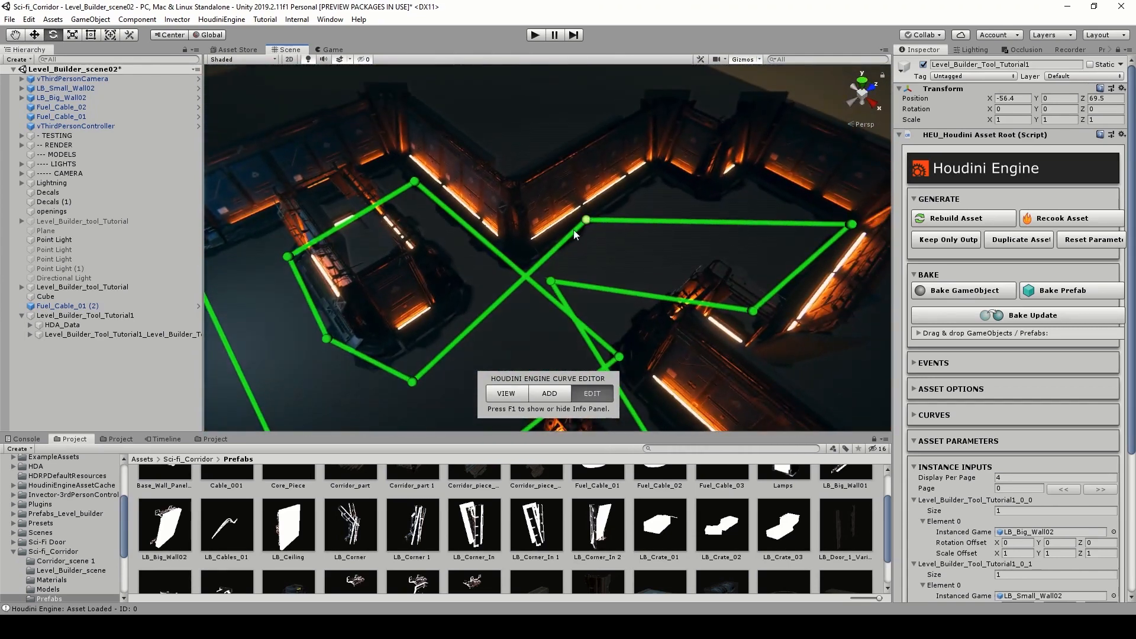
pyautogui.moveTo(601, 240); pyautogui.dragTo(564, 186)
pyautogui.moveTo(591, 222); pyautogui.dragTo(509, 201)
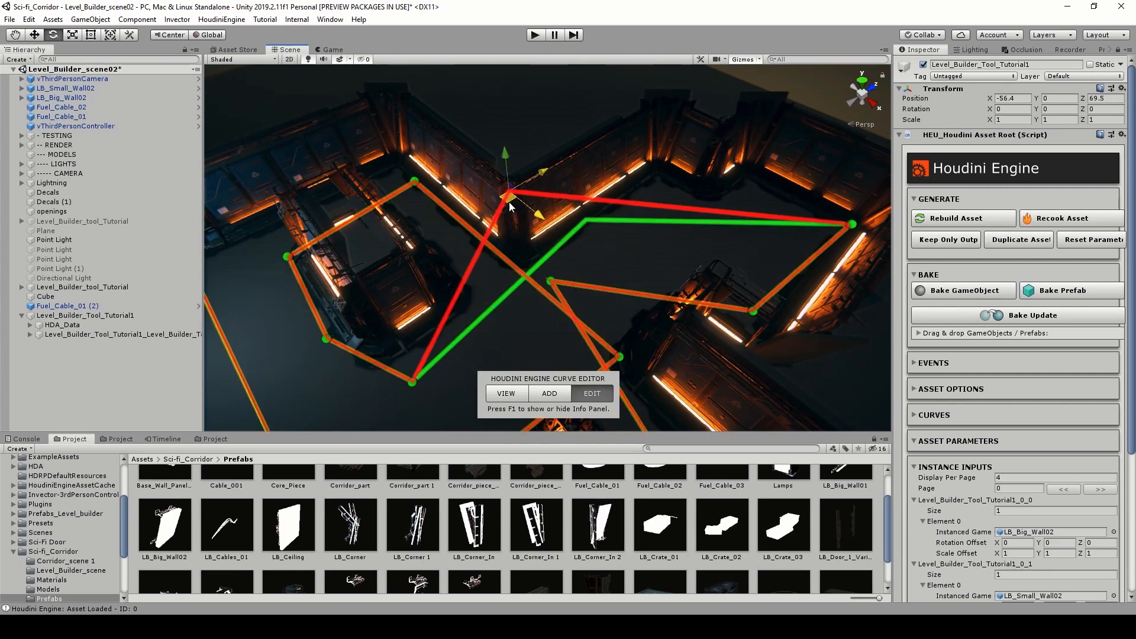
pyautogui.moveTo(549, 163); pyautogui.dragTo(395, 165, button='right')
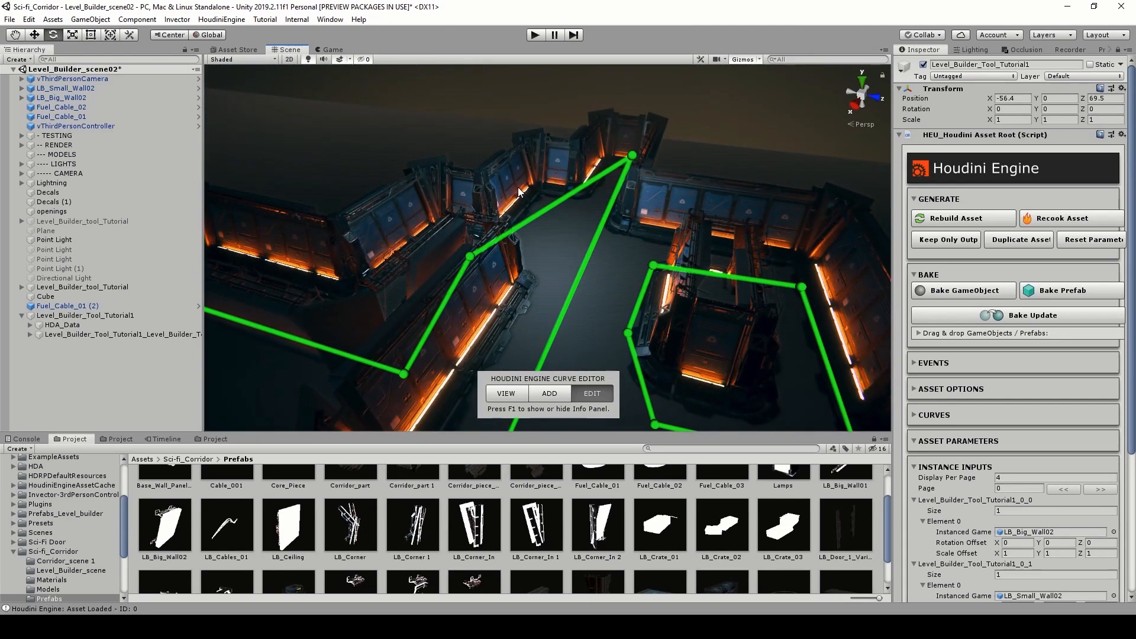
pyautogui.click(505, 392)
pyautogui.moveTo(679, 203); pyautogui.dragTo(610, 186, button='right')
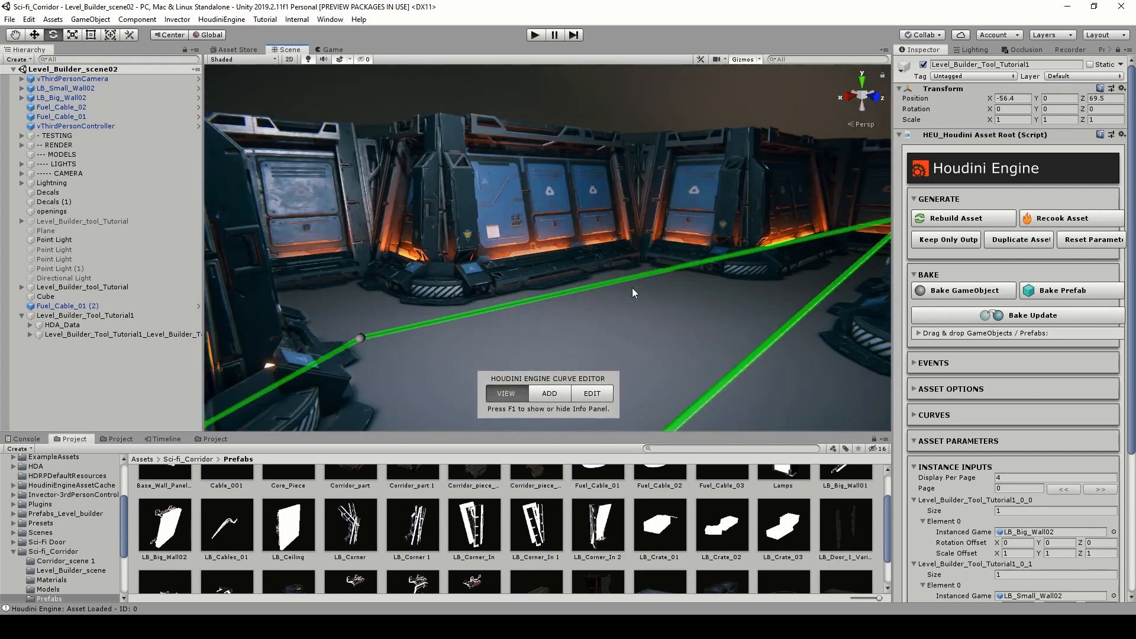
pyautogui.moveTo(497, 341); pyautogui.dragTo(490, 370, button='right')
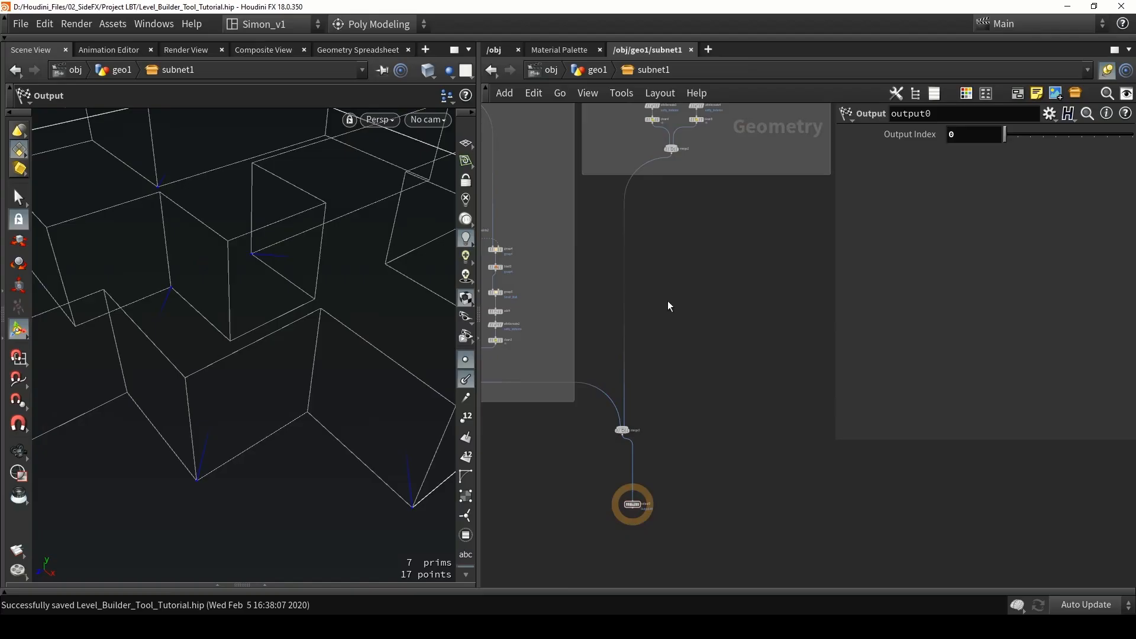
# Switch to Houdini and duplicate the ground plane Object Merge into the empty space above the corner network
pyautogui.moveTo(669, 304); pyautogui.dragTo(648, 423, button='middle')
pyautogui.scroll(-3, 649, 425)
pyautogui.moveTo(710, 242); pyautogui.dragTo(648, 300, button='middle')
pyautogui.scroll(3, 636, 176)
pyautogui.scroll(5, 641, 185)
pyautogui.moveTo(639, 202); pyautogui.dragTo(701, 335)
pyautogui.moveTo(694, 288); pyautogui.dragTo(681, 198, button='middle')
pyautogui.scroll(-5, 680, 202)
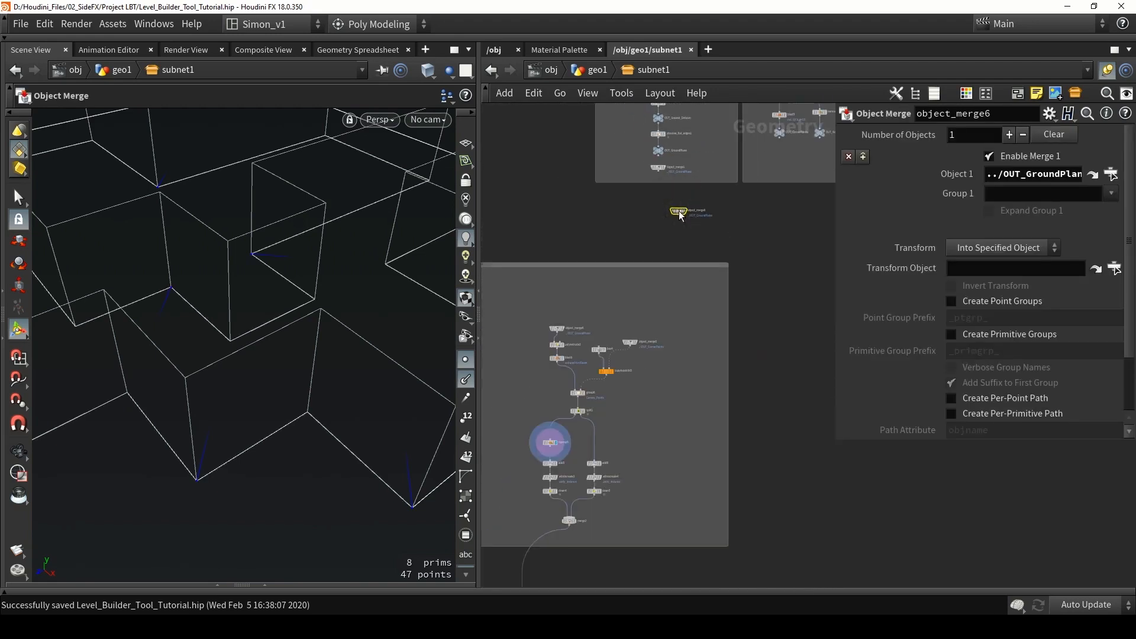
# Move the duplicated ground plane Object Merge into the empty space beside the corner network box
pyautogui.moveTo(677, 210); pyautogui.dragTo(786, 506)
pyautogui.scroll(-2, 789, 510)
pyautogui.moveTo(788, 510); pyautogui.dragTo(758, 260, button='middle')
pyautogui.scroll(-1, 754, 259)
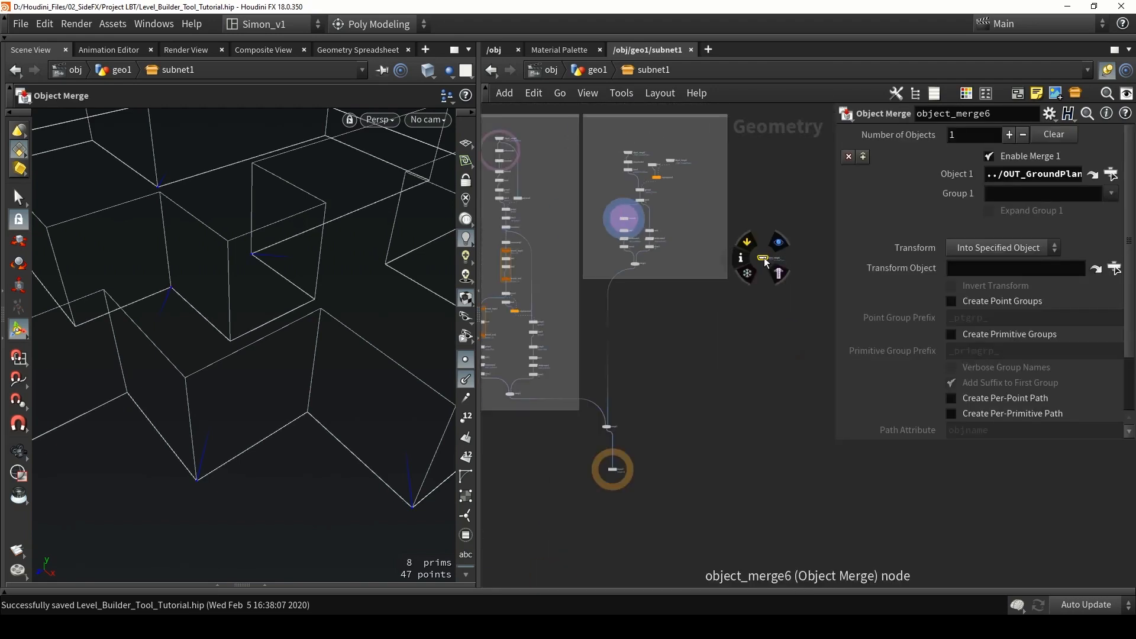
pyautogui.moveTo(750, 255); pyautogui.dragTo(659, 363)
pyautogui.scroll(6, 659, 363)
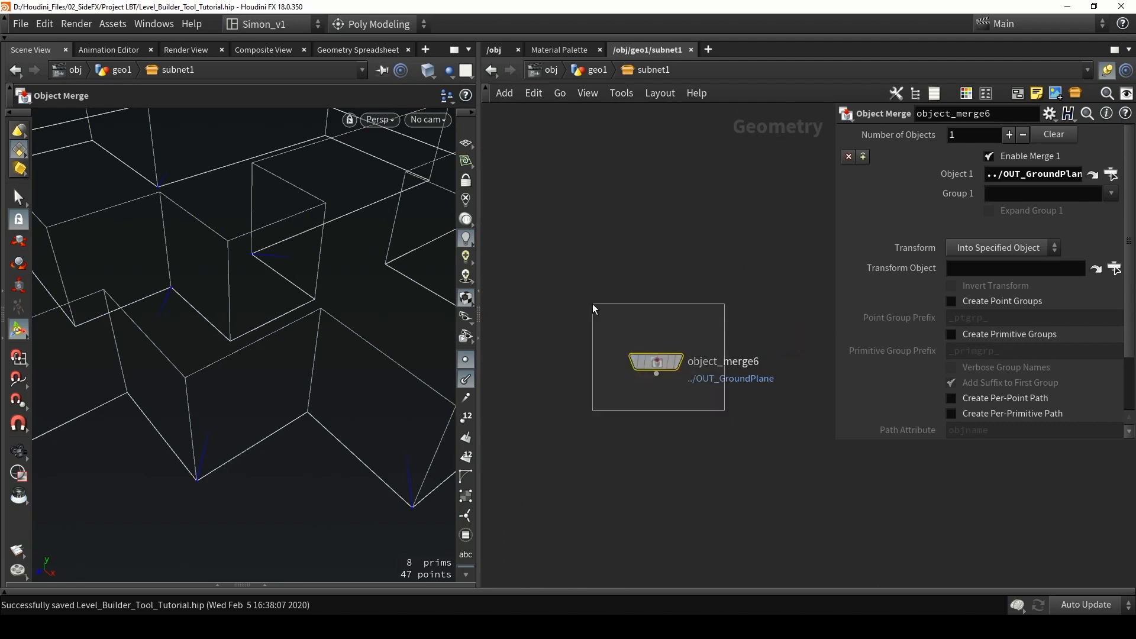
pyautogui.moveTo(840, 443); pyautogui.dragTo(827, 388)
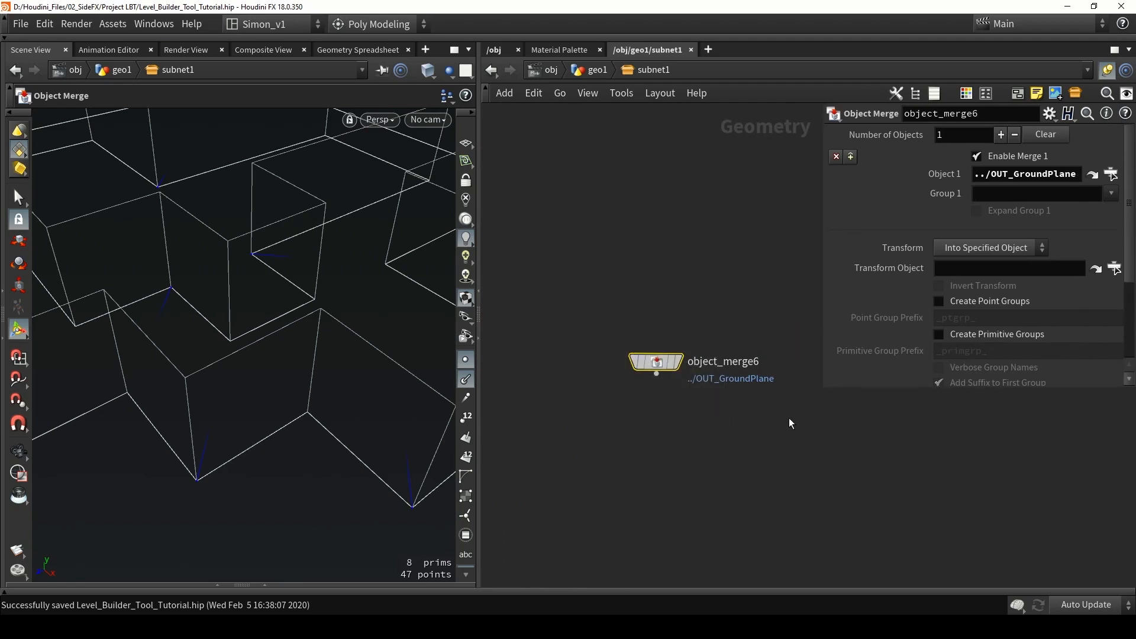
# Colour the duplicated ground plane Object Merge node dark orange and display its geometry
pyautogui.press('c')
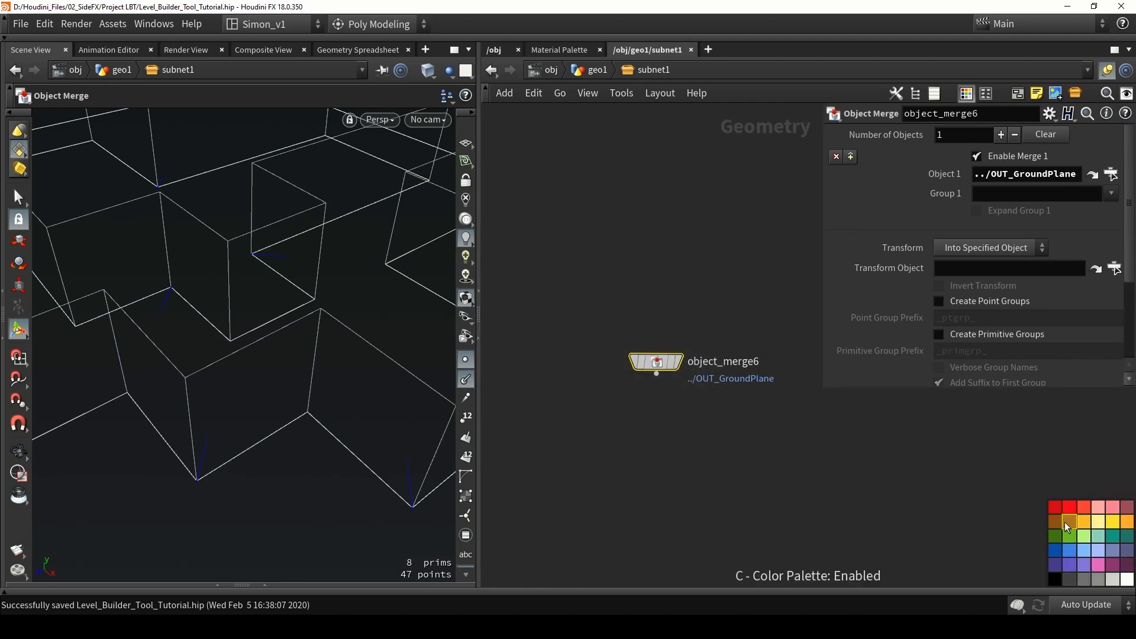
pyautogui.click(1066, 523)
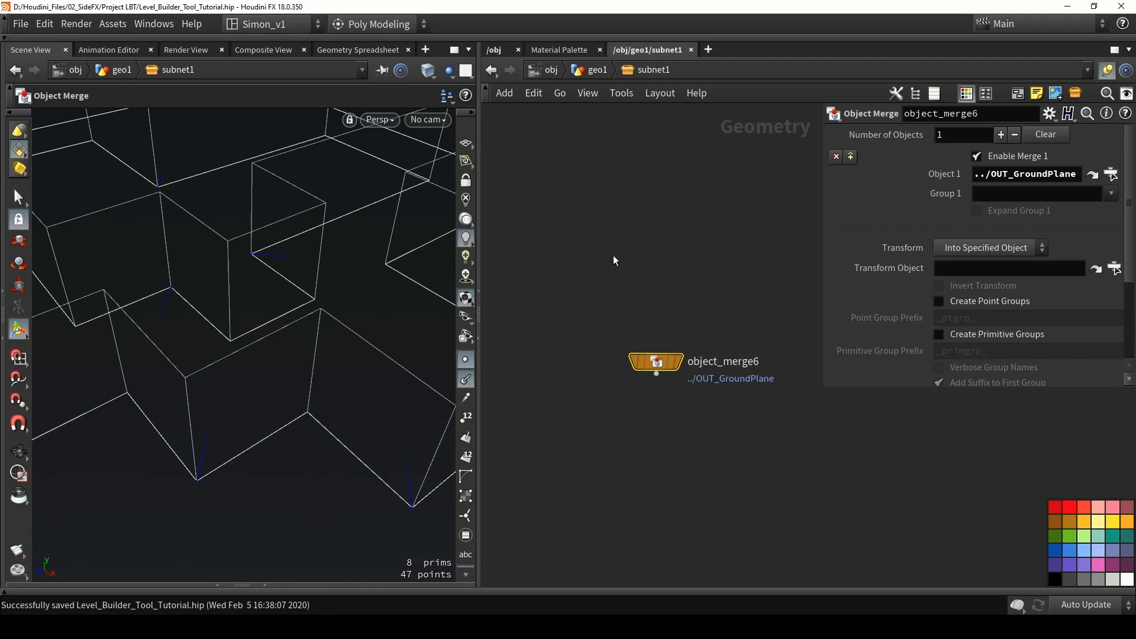
pyautogui.scroll(-3, 633, 426)
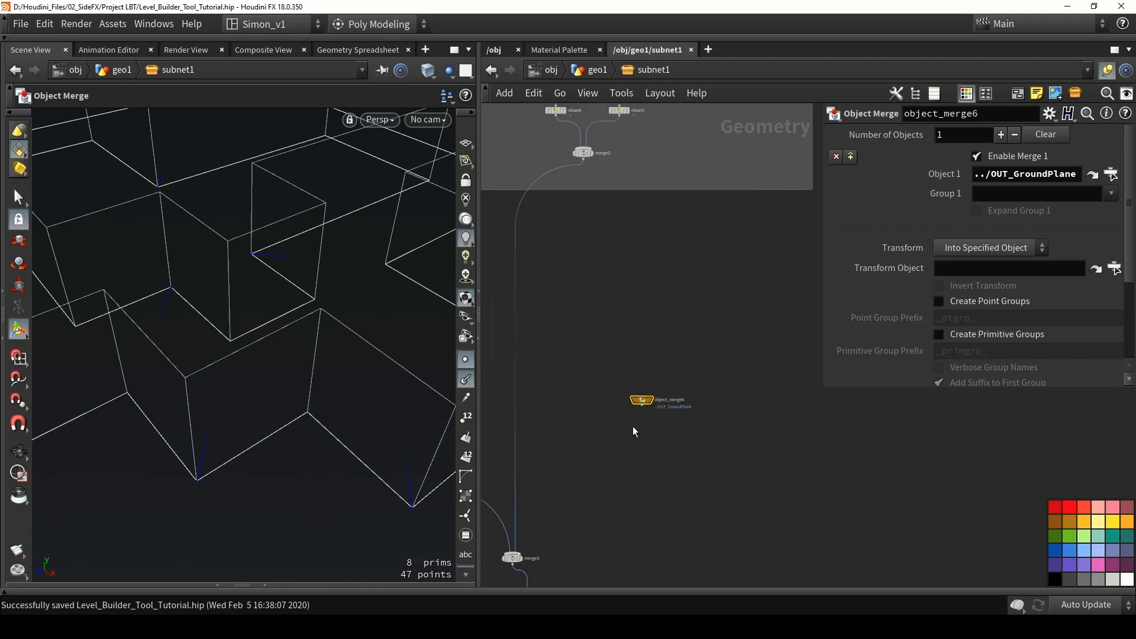
pyautogui.moveTo(648, 363); pyautogui.dragTo(648, 449, button='middle')
pyautogui.scroll(-5, 647, 449)
pyautogui.moveTo(670, 329); pyautogui.dragTo(642, 368, button='middle')
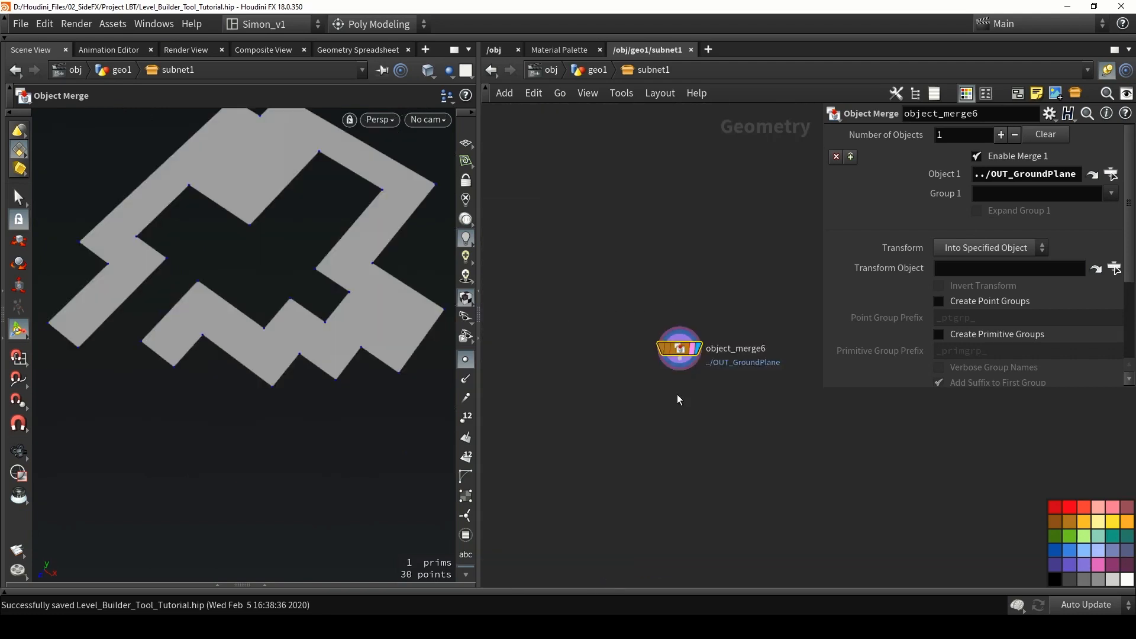
# Add a Divide node below object_merge6, connect it to the ground plane, and display it
pyautogui.click(682, 401)
pyautogui.press('Tab')
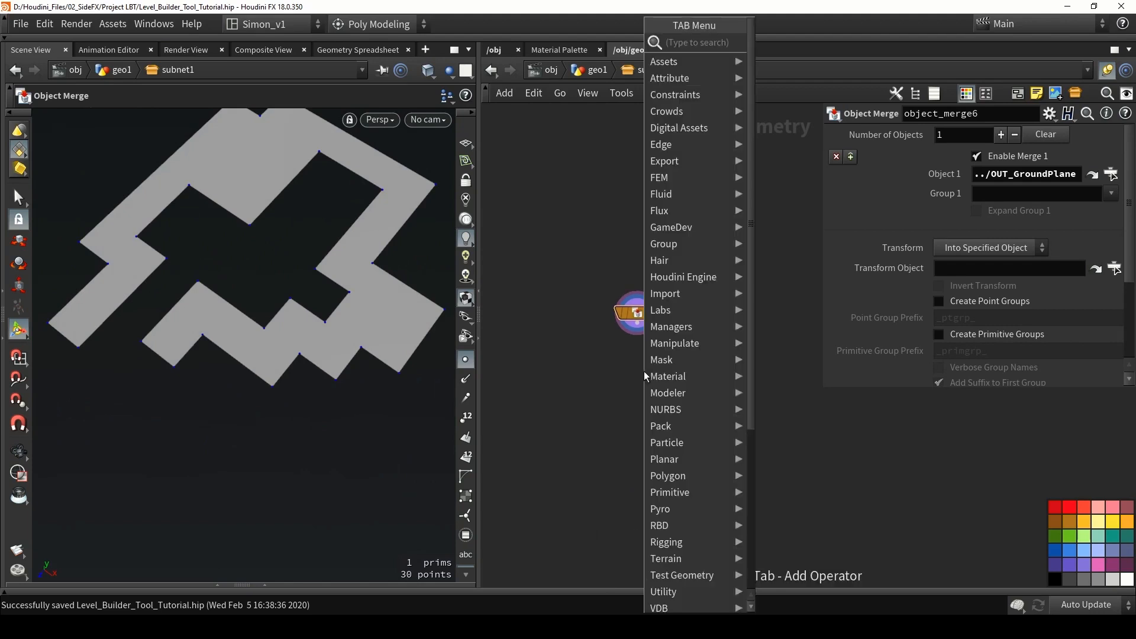
pyautogui.write('div')
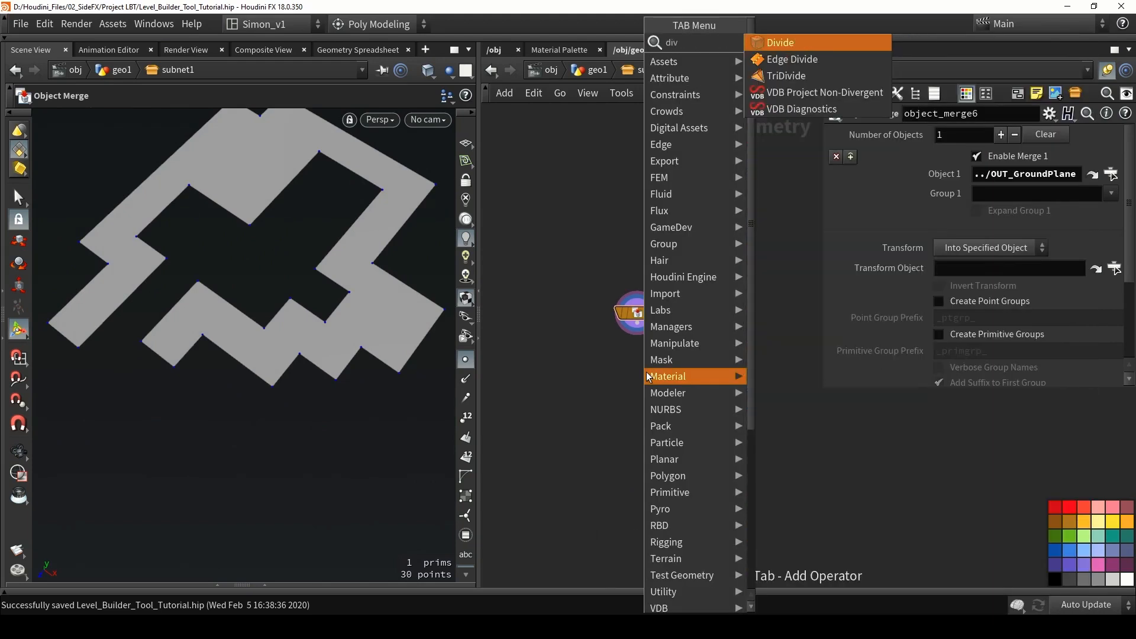
pyautogui.press('Return')
pyautogui.click(646, 372)
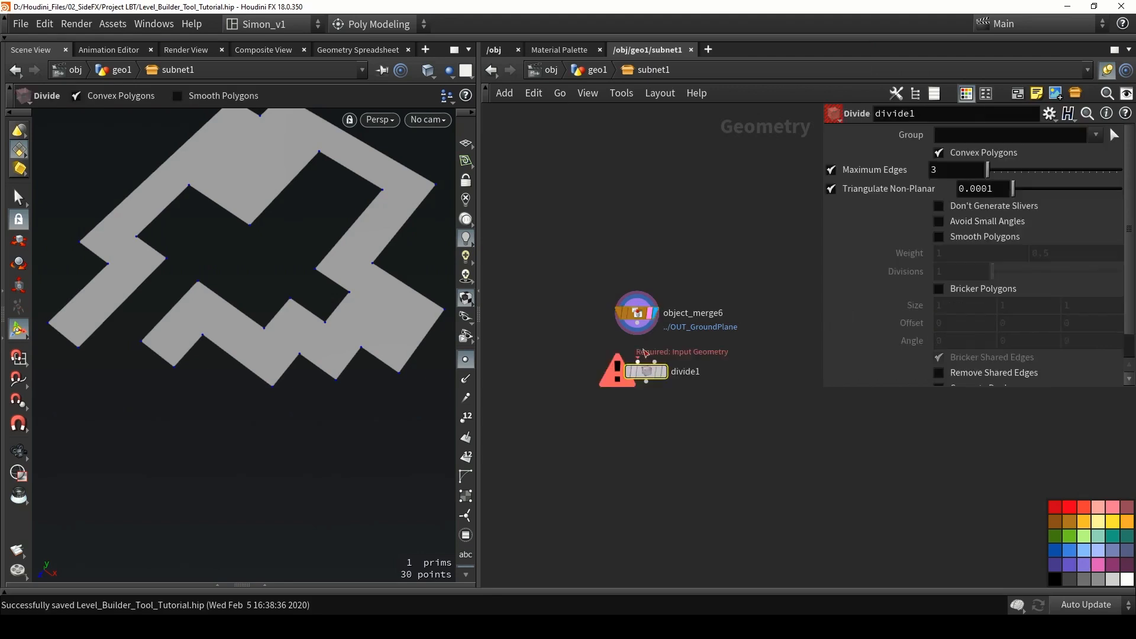
pyautogui.scroll(4, 642, 345)
pyautogui.moveTo(631, 298); pyautogui.dragTo(632, 379)
pyautogui.click(689, 402)
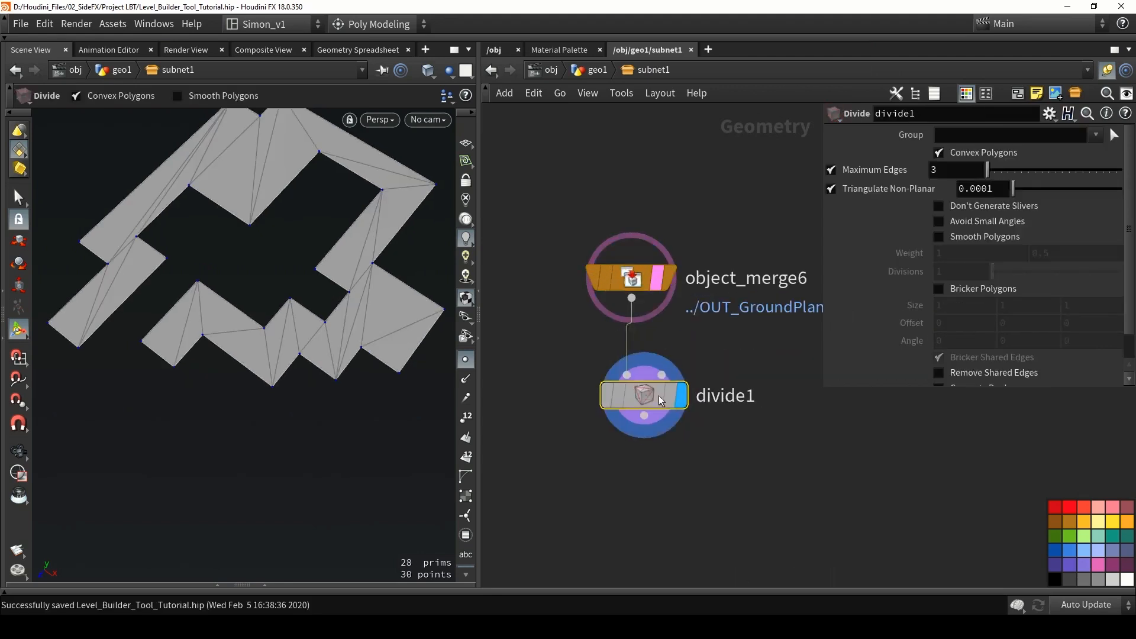
# Enable Don't Generate Slivers and Avoid Small Angles on the ground plane's Divide node
pyautogui.click(957, 207)
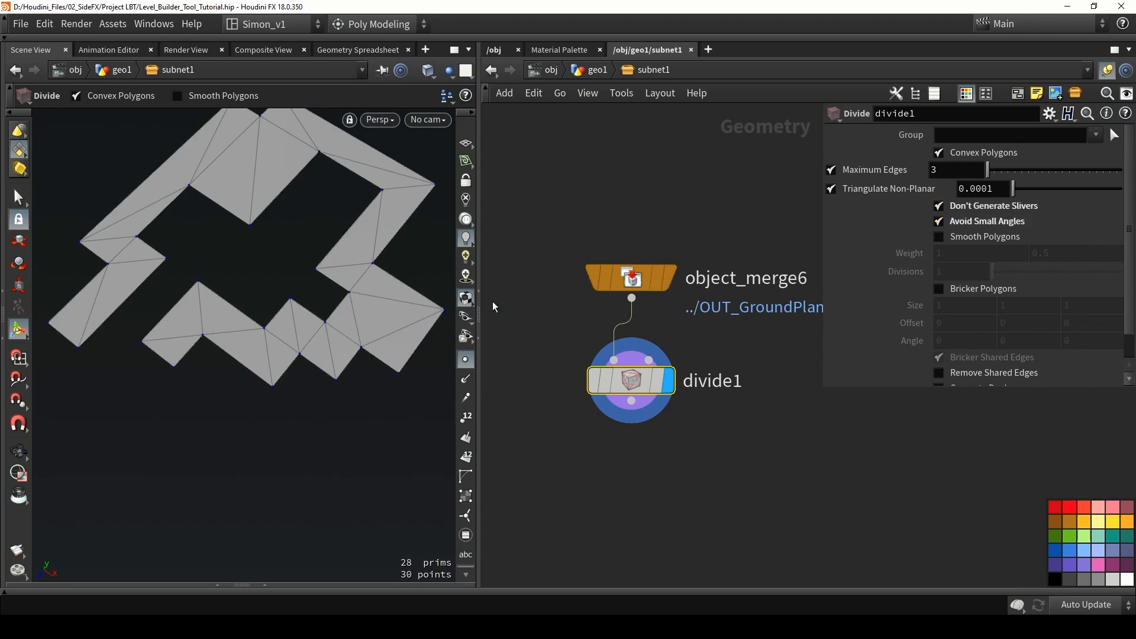
pyautogui.click(969, 225)
pyautogui.click(995, 225)
pyautogui.click(992, 225)
pyautogui.click(948, 224)
pyautogui.click(953, 223)
# Add a UV Project node below divide1, connected to its output and displayed
pyautogui.scroll(-3, 733, 361)
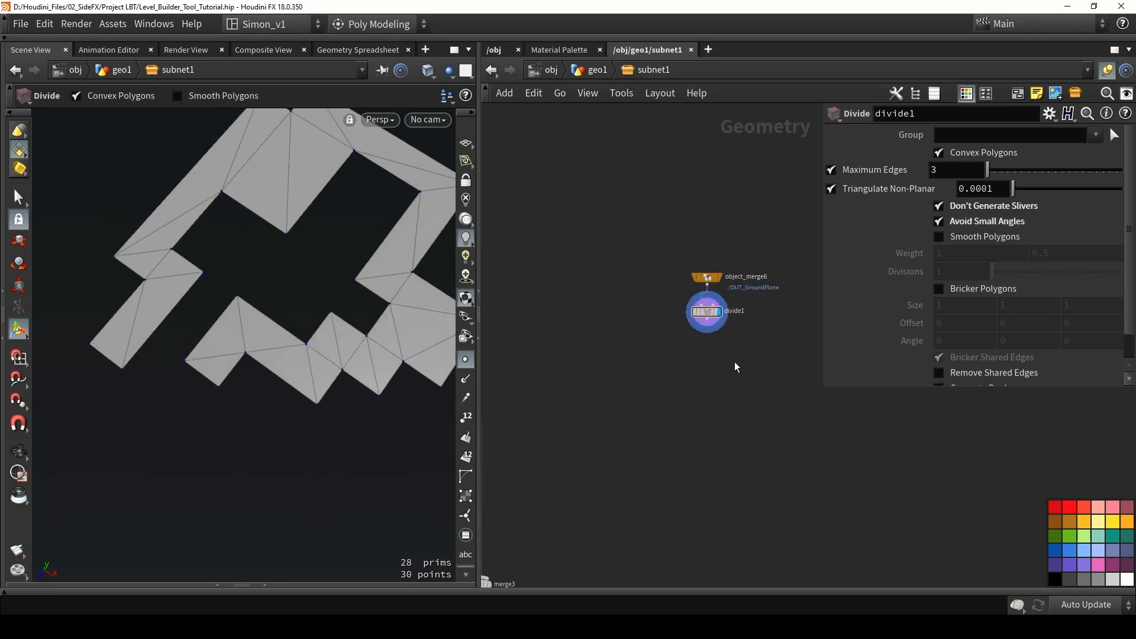
pyautogui.scroll(3, 706, 341)
pyautogui.moveTo(716, 333); pyautogui.dragTo(642, 304, button='middle')
pyautogui.scroll(2, 664, 342)
pyautogui.press('Tab')
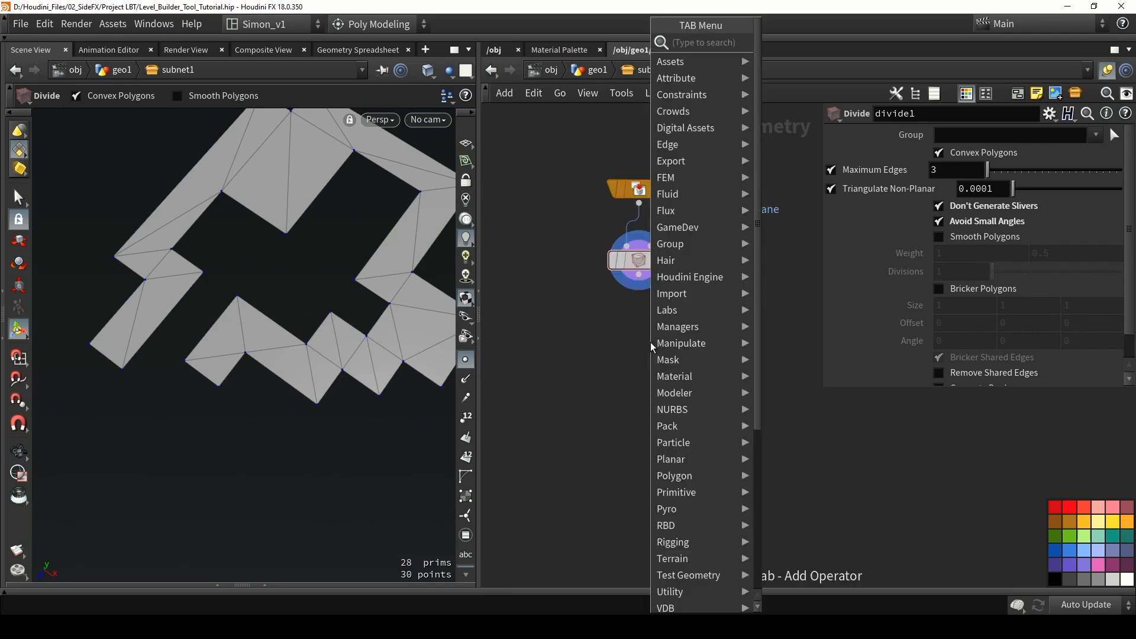
pyautogui.write('uvp')
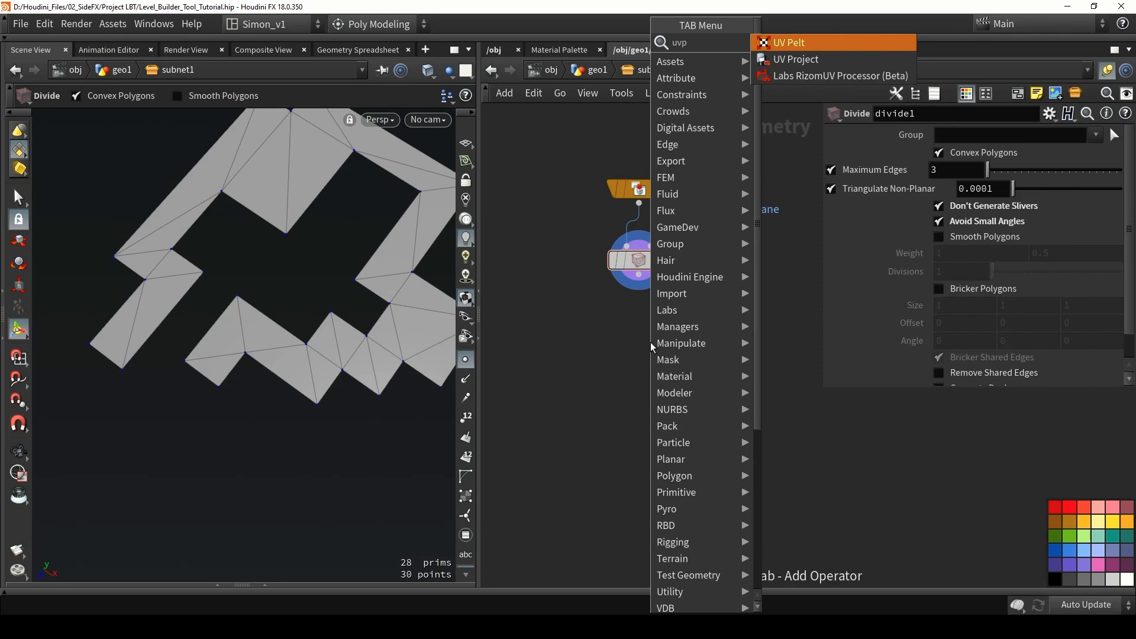
pyautogui.write('ro')
pyautogui.press('Return')
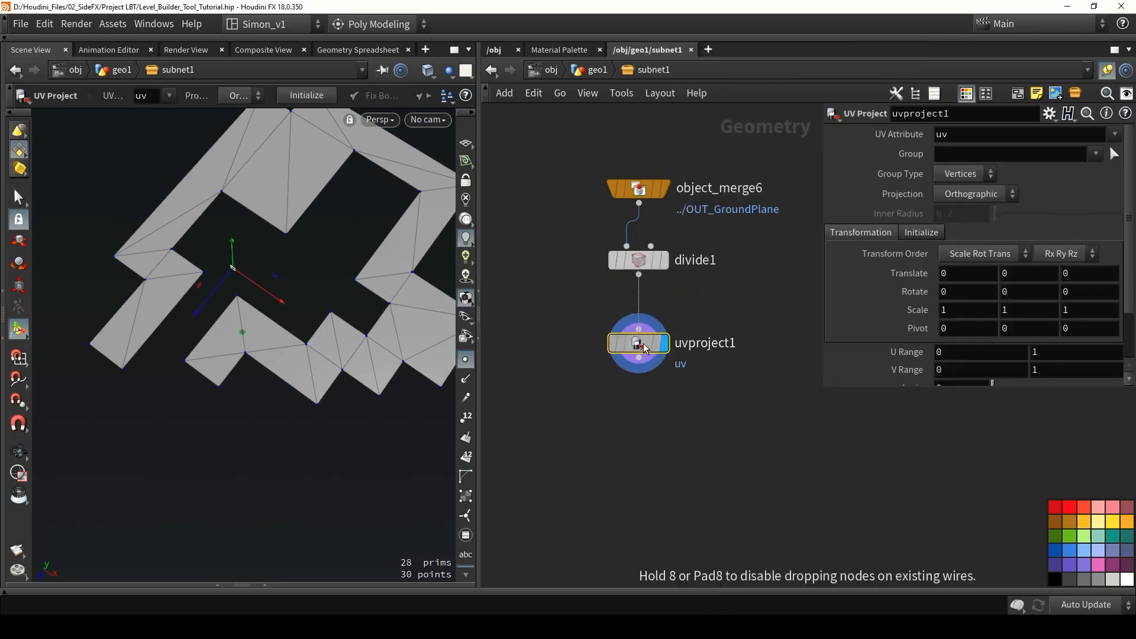
# Initialize the UV projection with the To Best Plane method so it fits the ground plane
pyautogui.click(905, 236)
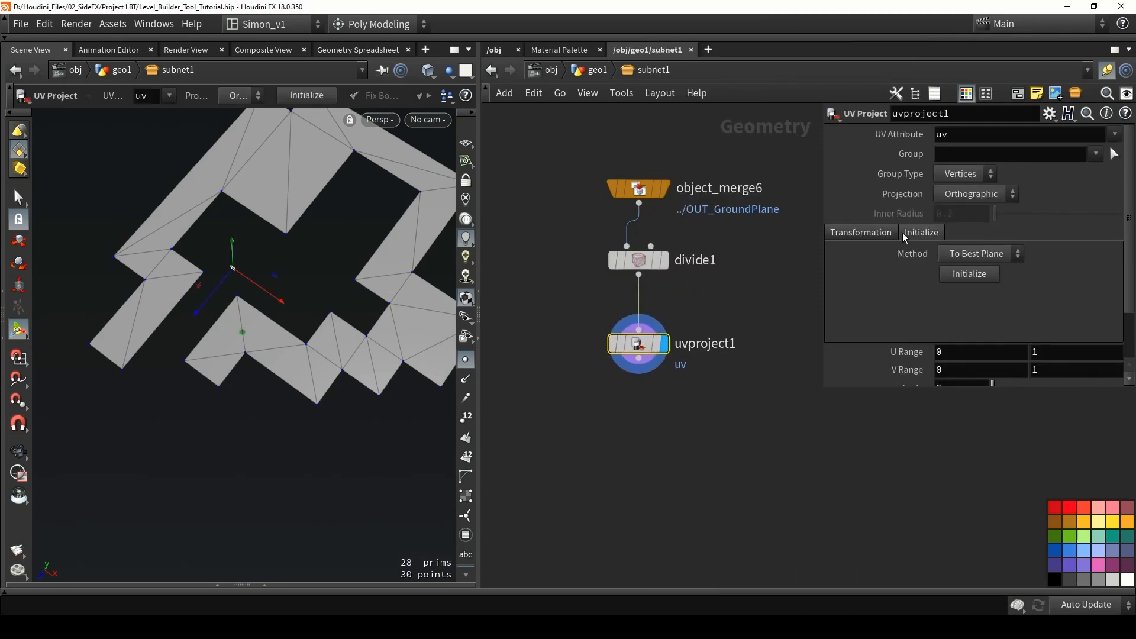
pyautogui.click(959, 275)
pyautogui.keyDown('alt'); pyautogui.moveTo(294, 309); pyautogui.dragTo(308, 284); pyautogui.keyUp('alt')
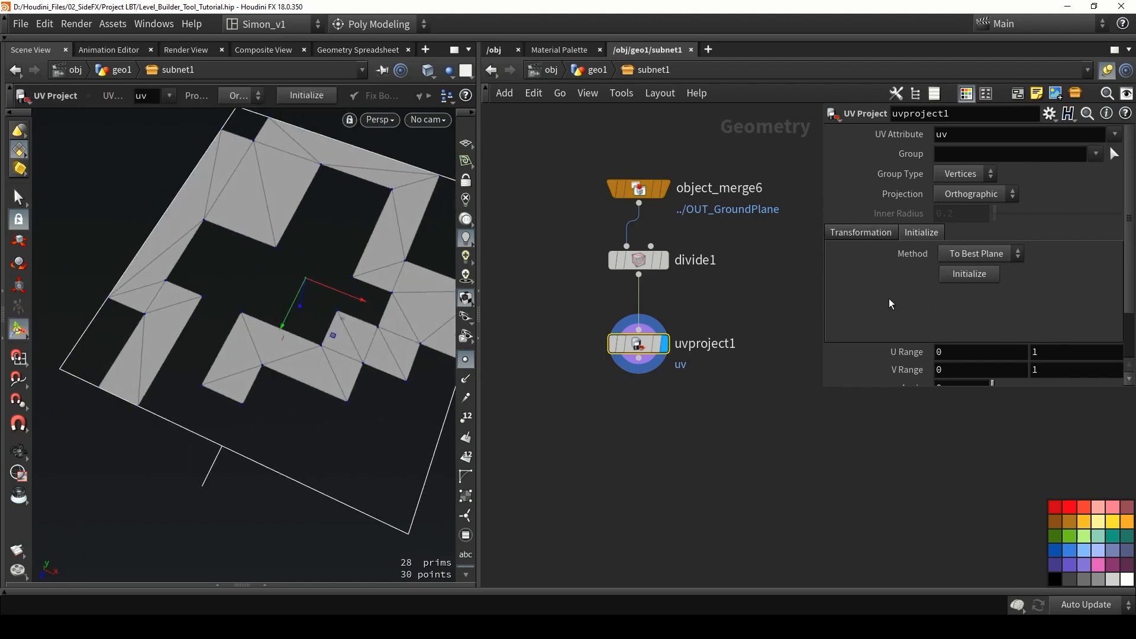
pyautogui.keyDown('alt'); pyautogui.moveTo(267, 251); pyautogui.dragTo(209, 240); pyautogui.keyUp('alt')
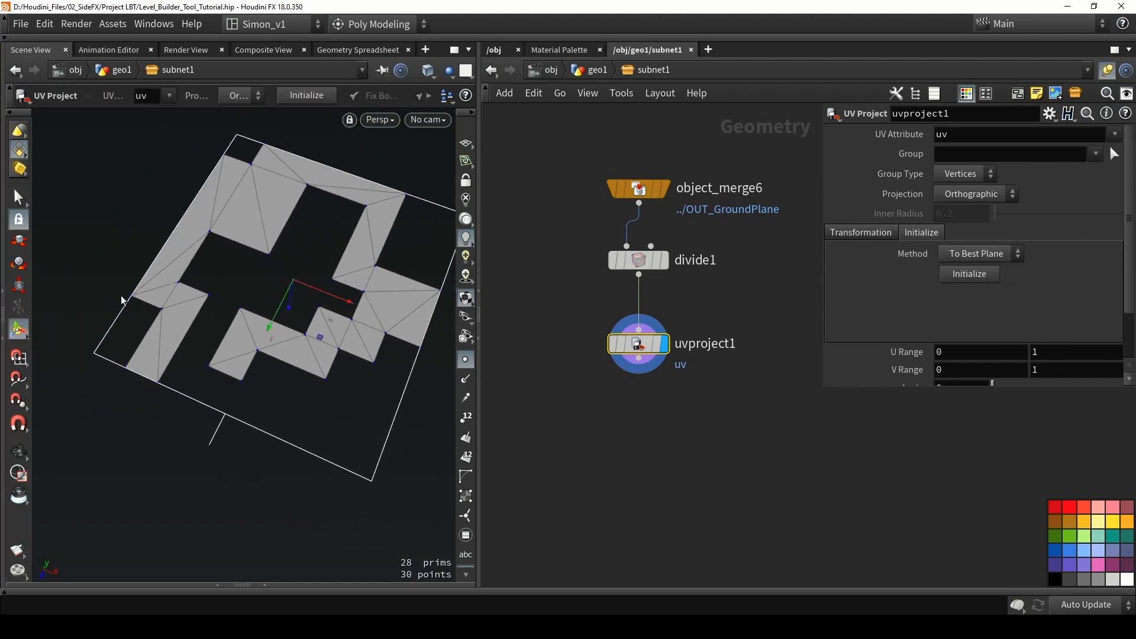
# Set the X and Y scale of the UV projection to 25
pyautogui.click(863, 233)
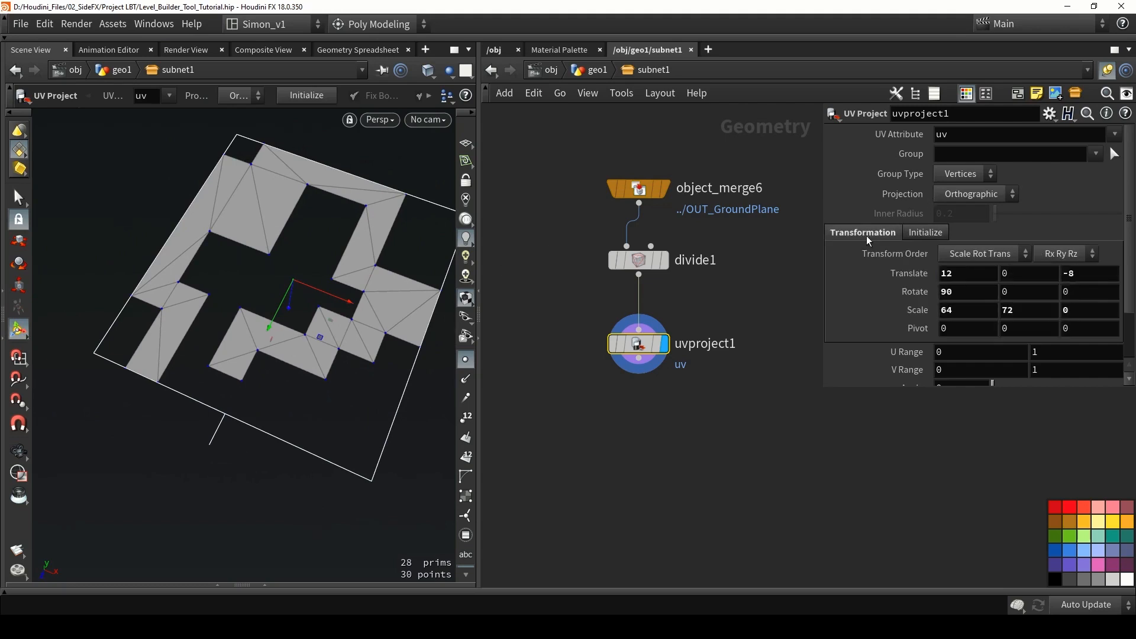
pyautogui.click(973, 309)
pyautogui.write('25')
pyautogui.press('Tab')
pyautogui.write('25')
pyautogui.press('Return')
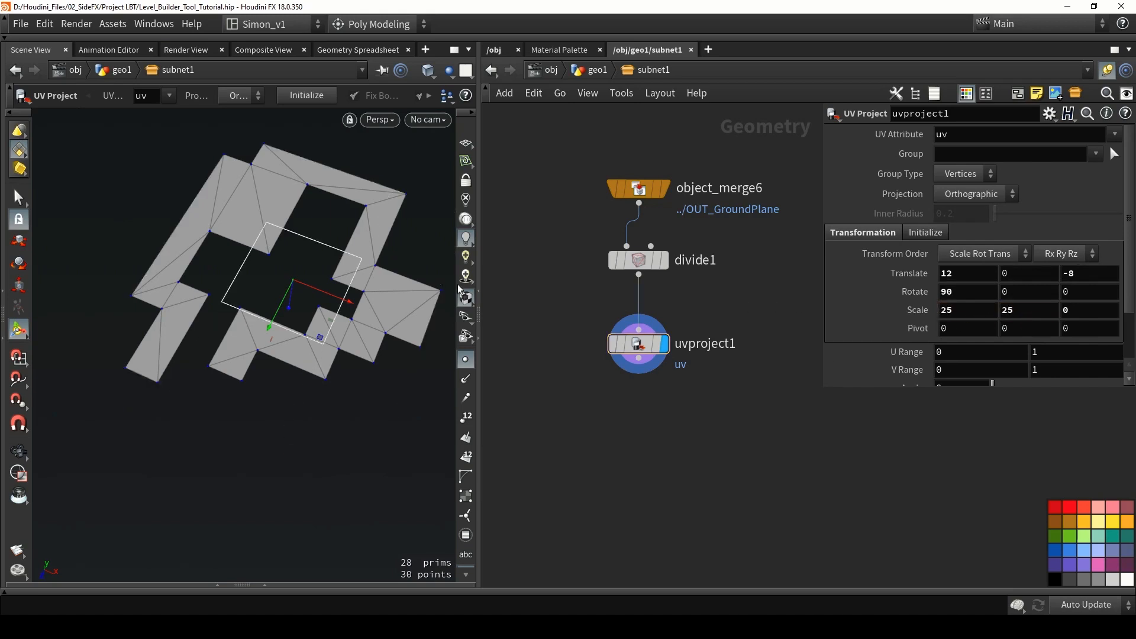
# Add a UV Quick Shade node connected to uvproject1, display it, and inspect the grid texture on the ground plane
pyautogui.keyDown('alt'); pyautogui.moveTo(312, 217); pyautogui.dragTo(266, 254); pyautogui.keyUp('alt')
pyautogui.keyDown('alt'); pyautogui.moveTo(266, 254); pyautogui.dragTo(263, 277, button='right'); pyautogui.keyUp('alt')
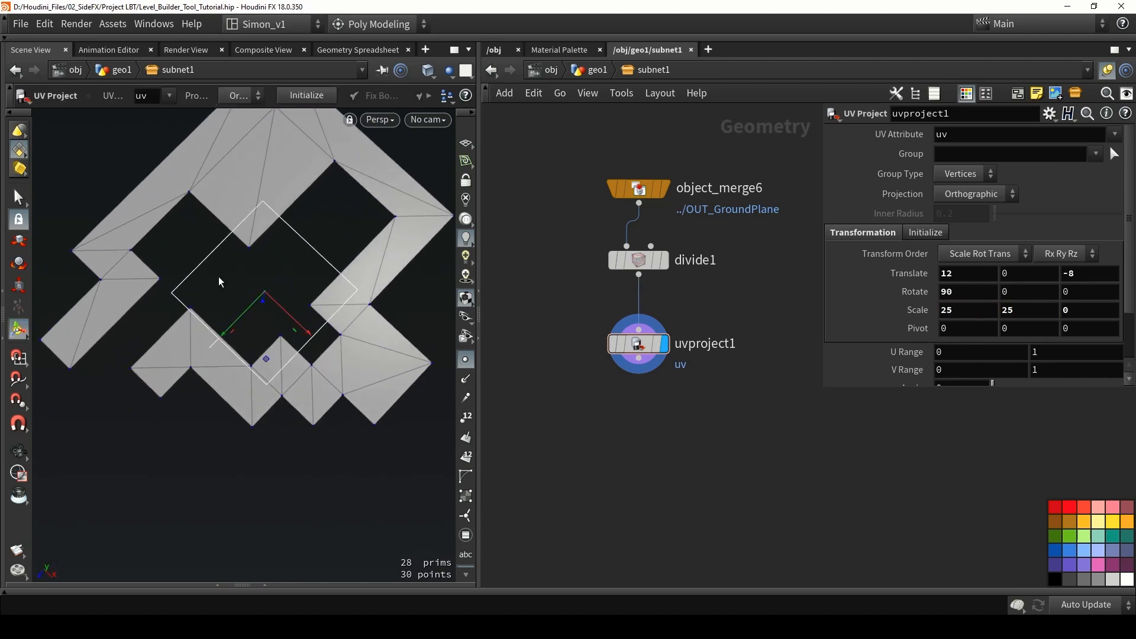
pyautogui.keyDown('alt'); pyautogui.moveTo(323, 269); pyautogui.dragTo(300, 218); pyautogui.keyUp('alt')
pyautogui.press('Return')
pyautogui.press('Tab')
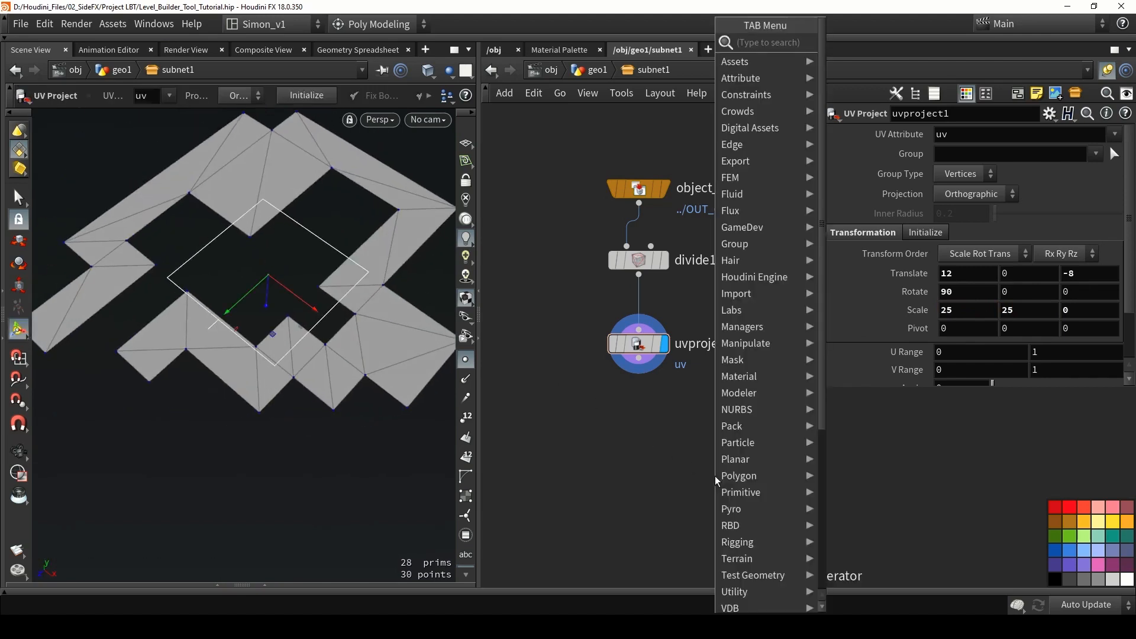
pyautogui.write('qui')
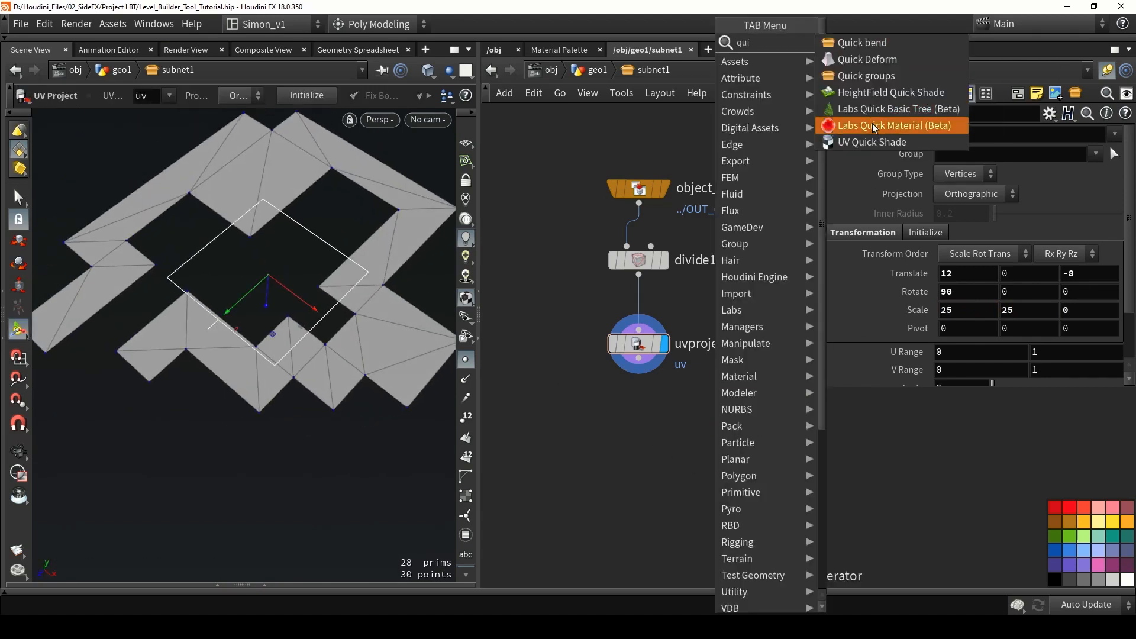
pyautogui.click(872, 175)
pyautogui.click(688, 392)
pyautogui.moveTo(638, 358); pyautogui.dragTo(738, 394)
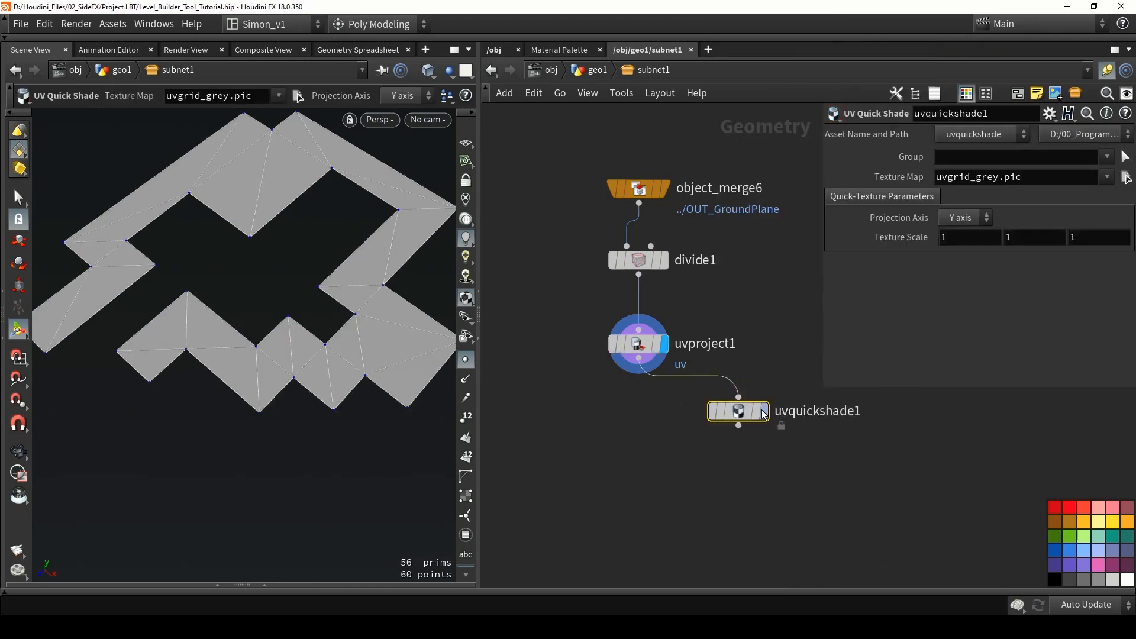
pyautogui.click(763, 411)
pyautogui.press('Escape')
pyautogui.keyDown('alt'); pyautogui.moveTo(380, 320); pyautogui.dragTo(426, 324); pyautogui.keyUp('alt')
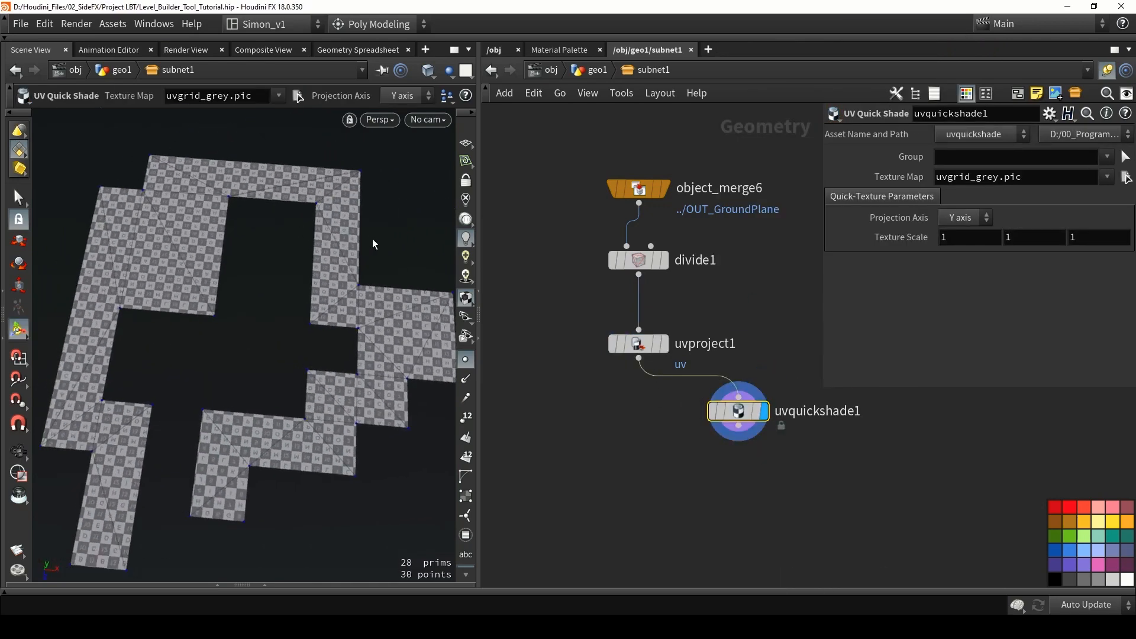
pyautogui.keyDown('alt'); pyautogui.moveTo(372, 239); pyautogui.dragTo(179, 260); pyautogui.keyUp('alt')
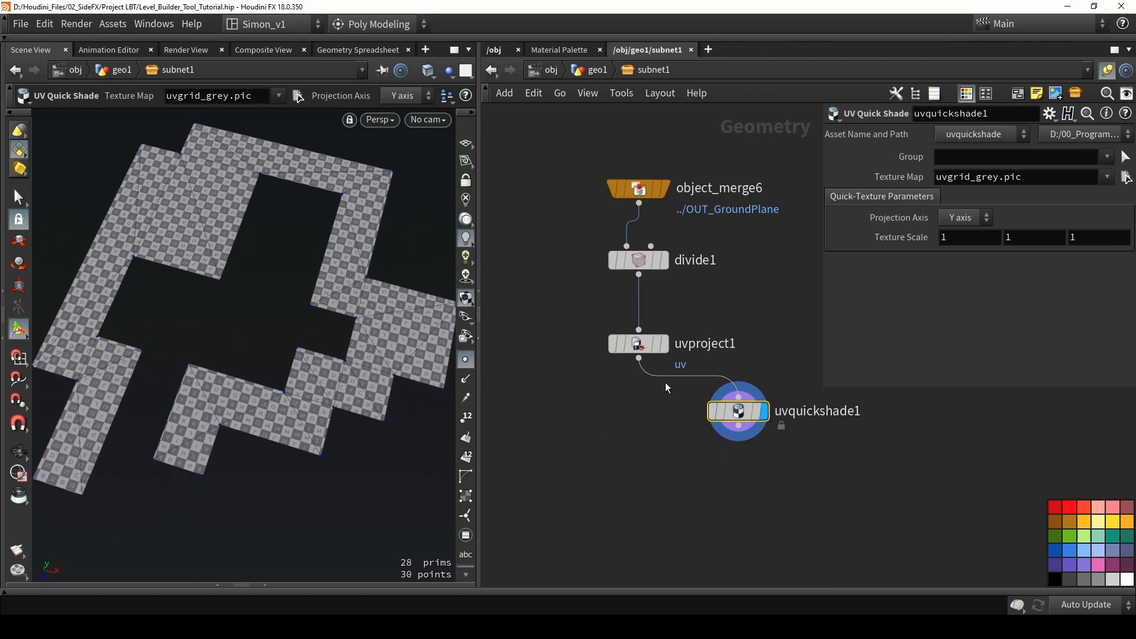
# Display uvproject1 again and link its Y scale to the X scale with the channel reference ch("sx")
pyautogui.click(656, 344)
pyautogui.keyDown('alt'); pyautogui.moveTo(325, 280); pyautogui.dragTo(517, 315); pyautogui.keyUp('alt')
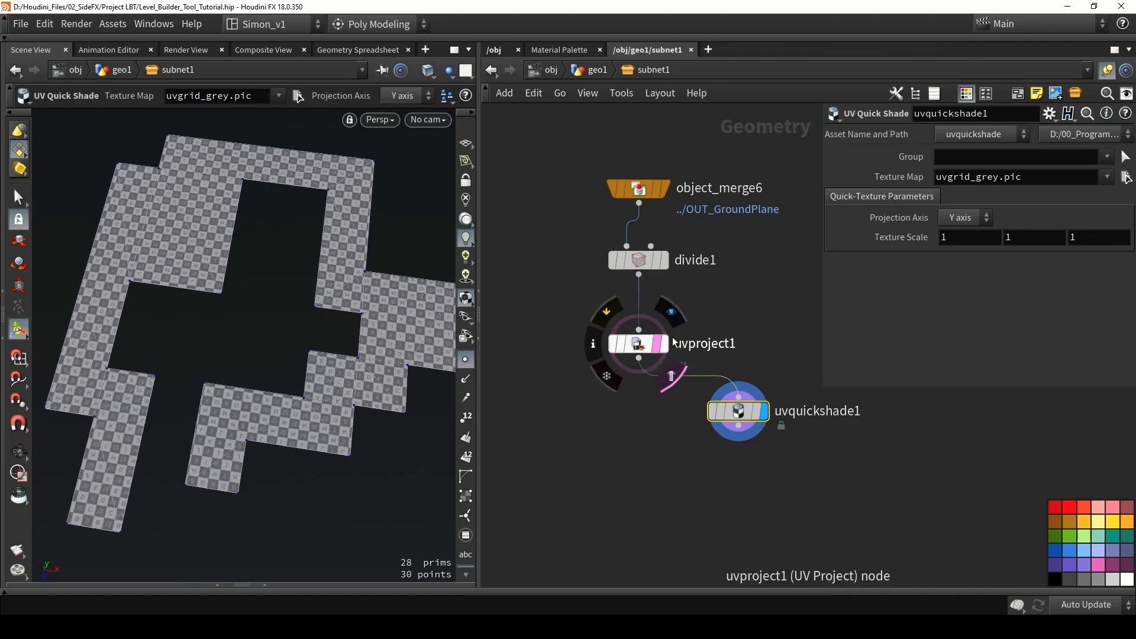
pyautogui.click(671, 311)
pyautogui.click(639, 344)
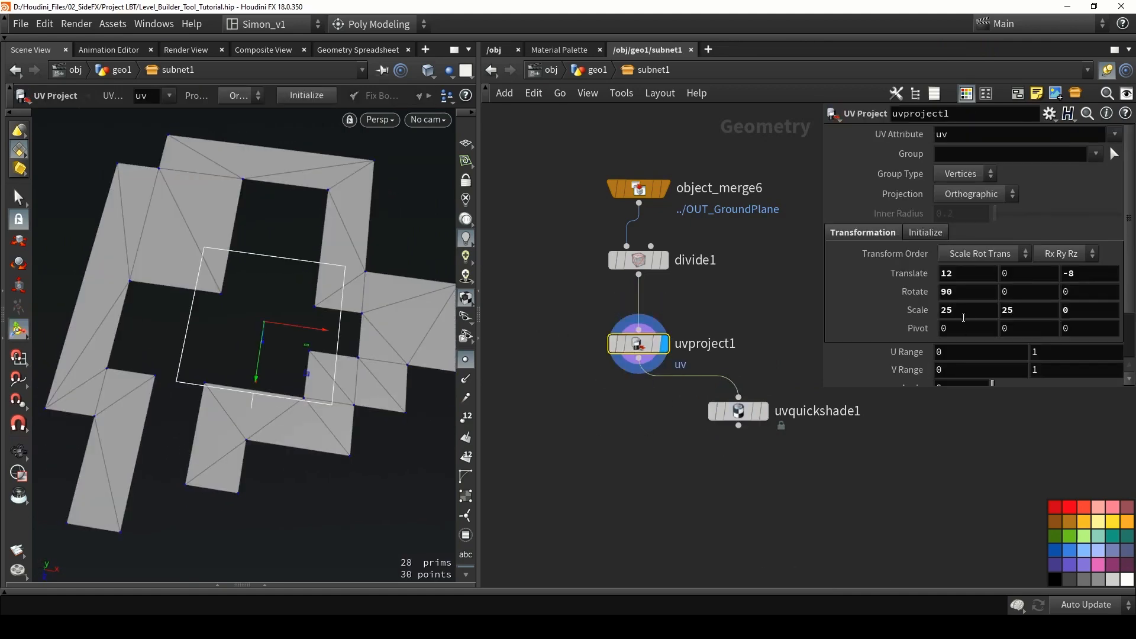
pyautogui.click(964, 312)
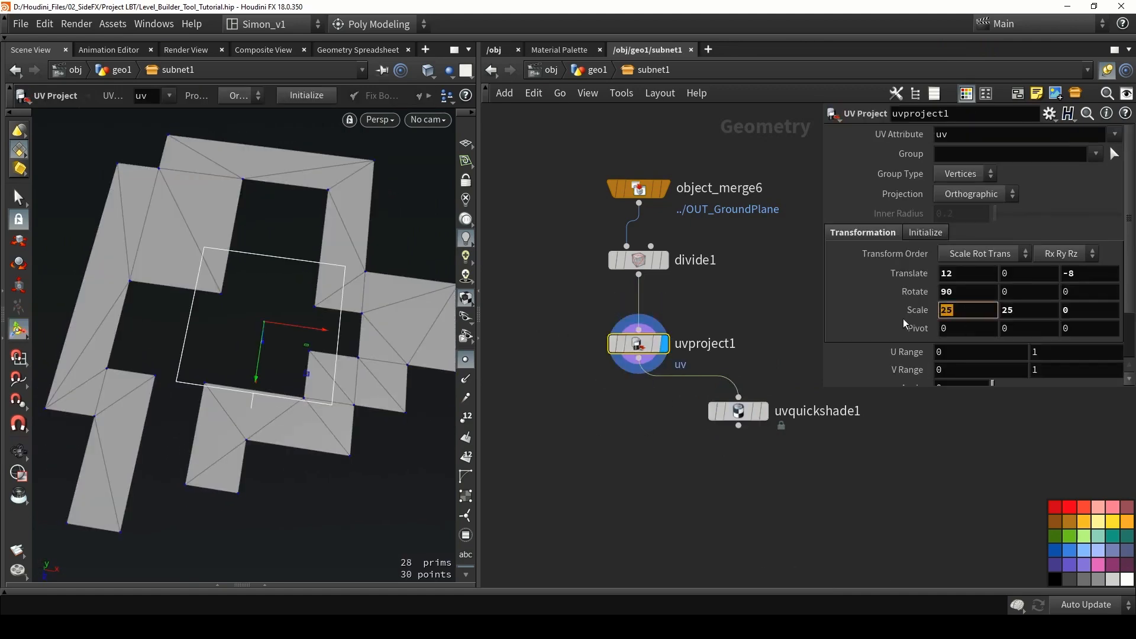
pyautogui.rightClick(1021, 312)
pyautogui.click(1042, 360)
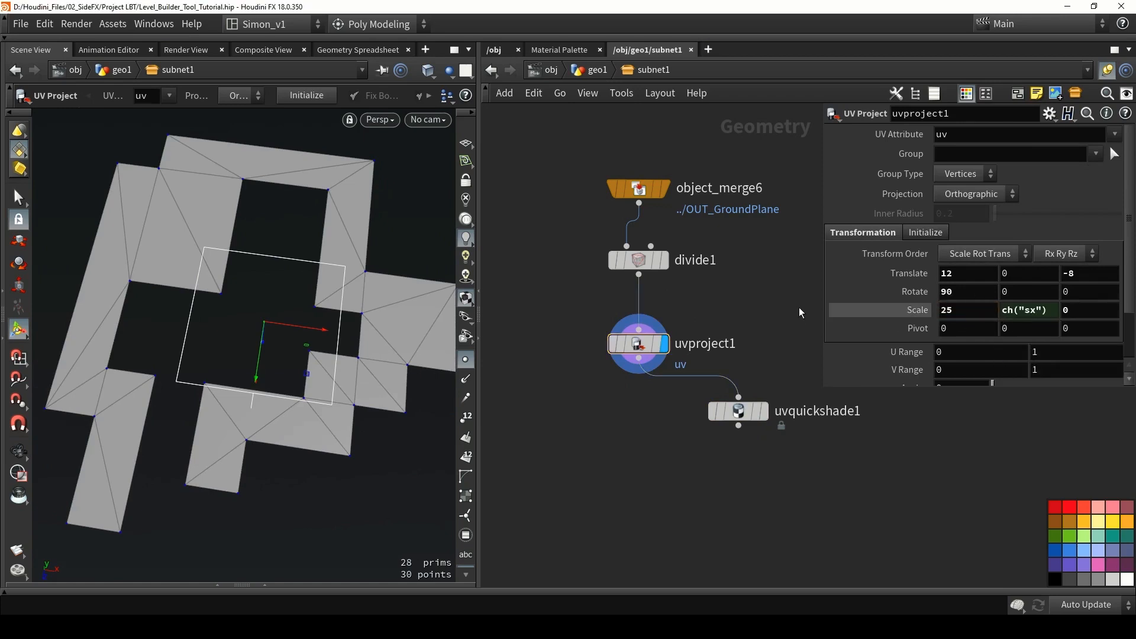
pyautogui.moveTo(963, 310); pyautogui.dragTo(911, 314)
# Move uvquickshade1 aside, add a Unity Material attribute node connected below uvproject1, and display it
pyautogui.moveTo(738, 411); pyautogui.dragTo(807, 420)
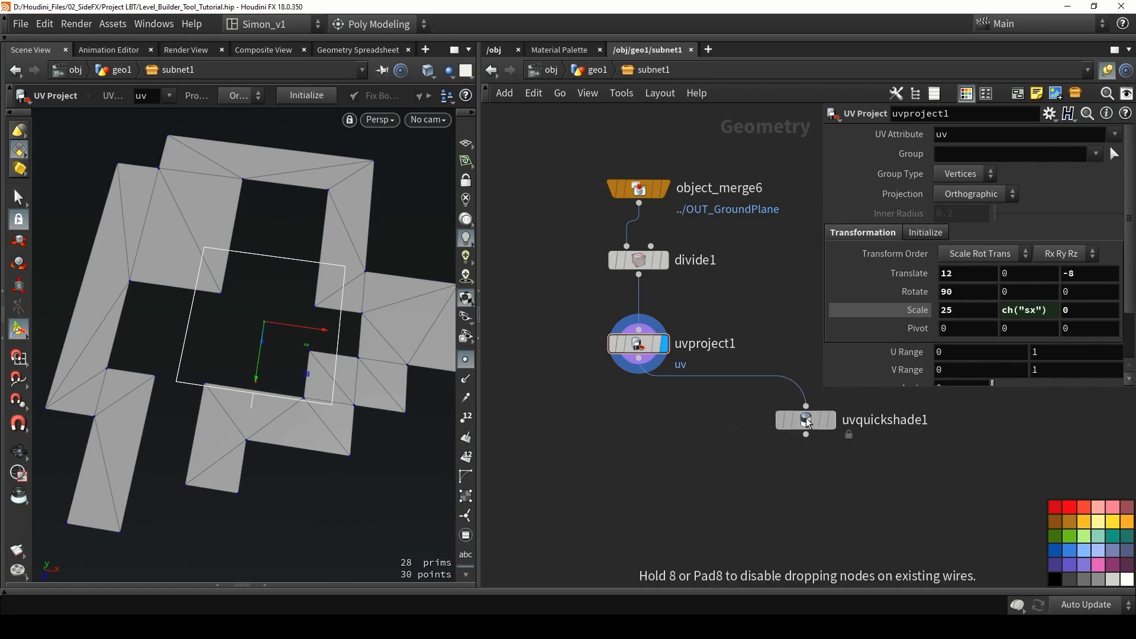
pyautogui.moveTo(689, 434); pyautogui.dragTo(672, 342, button='middle')
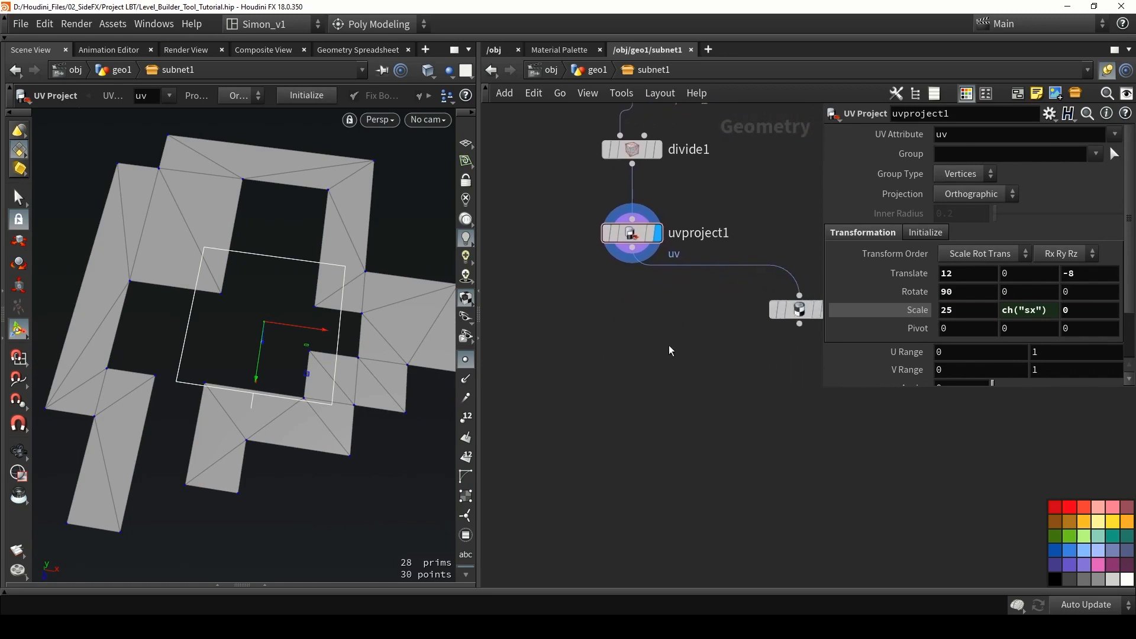
pyautogui.press('Tab')
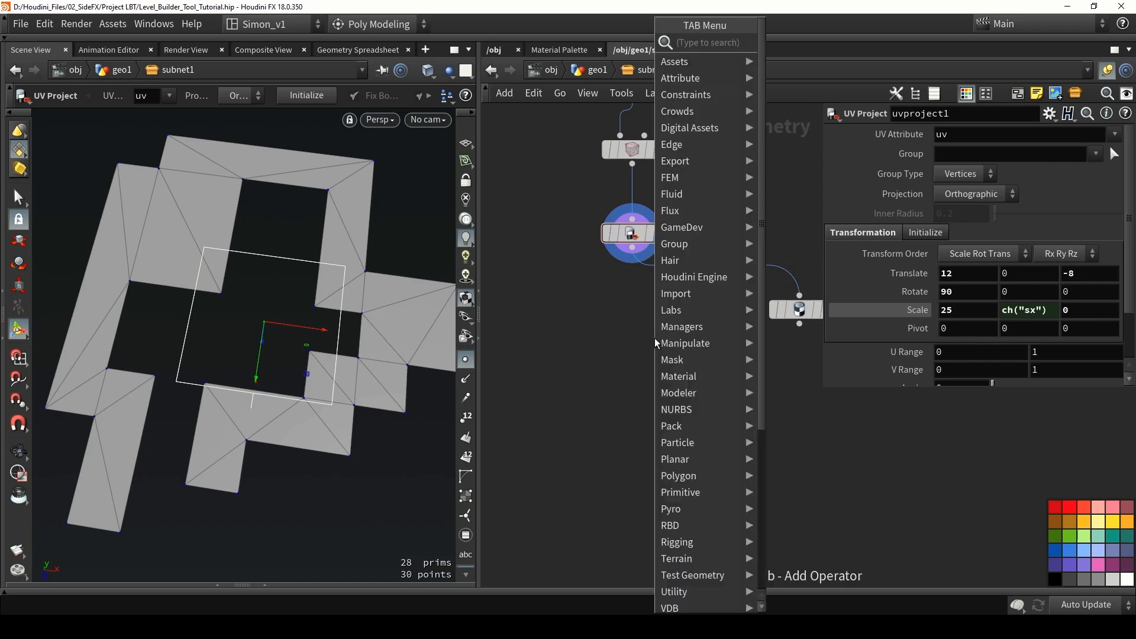
pyautogui.write('unit')
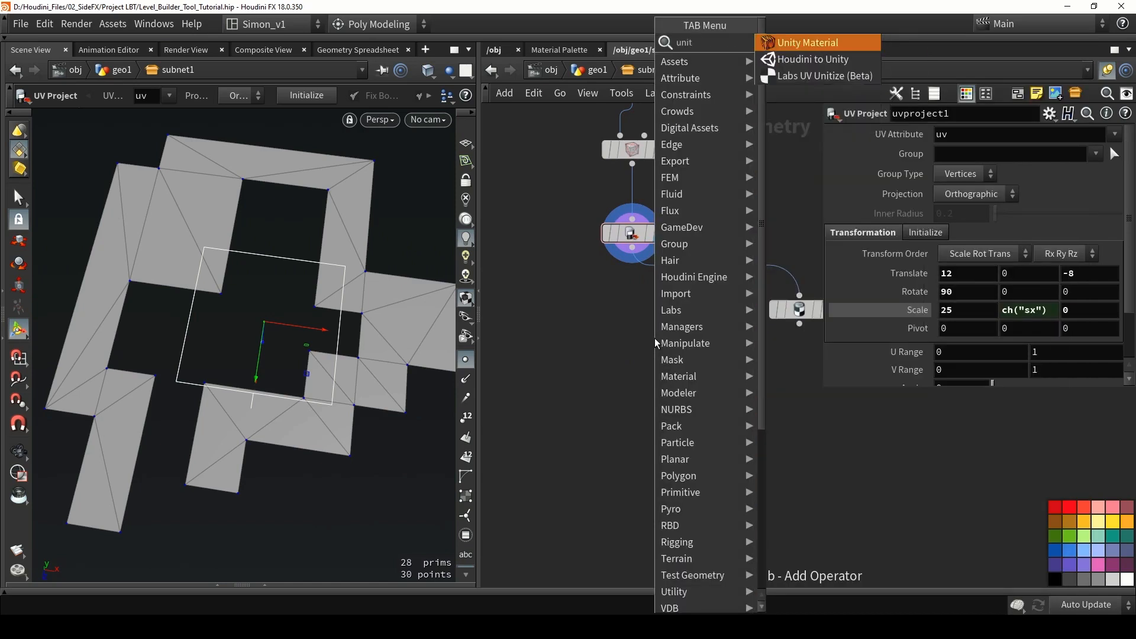
pyautogui.click(807, 43)
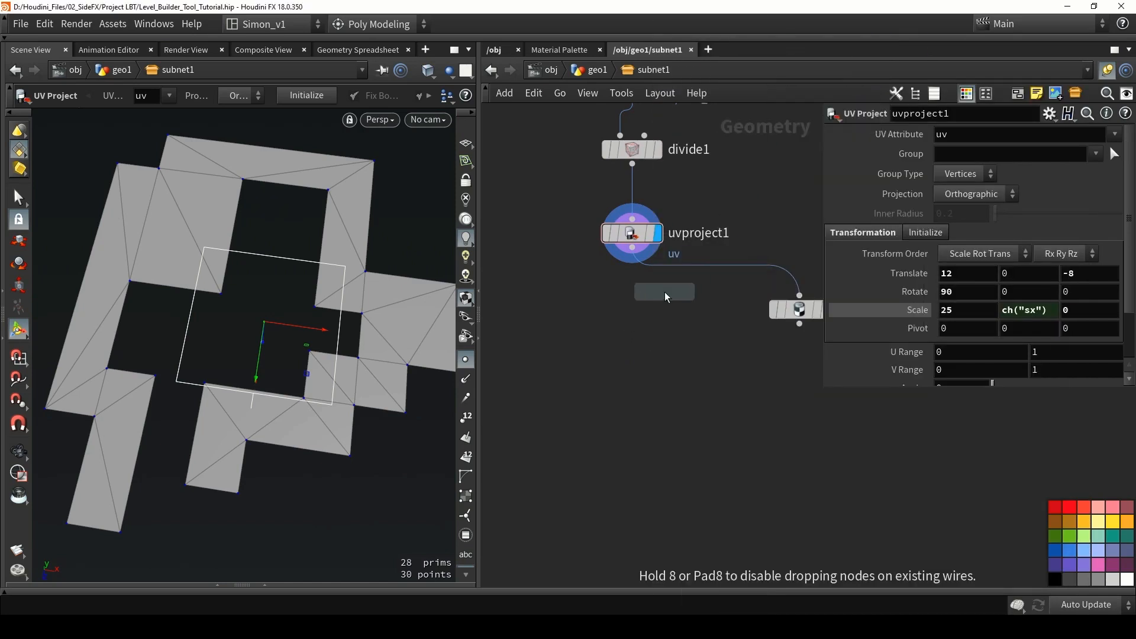
pyautogui.click(665, 292)
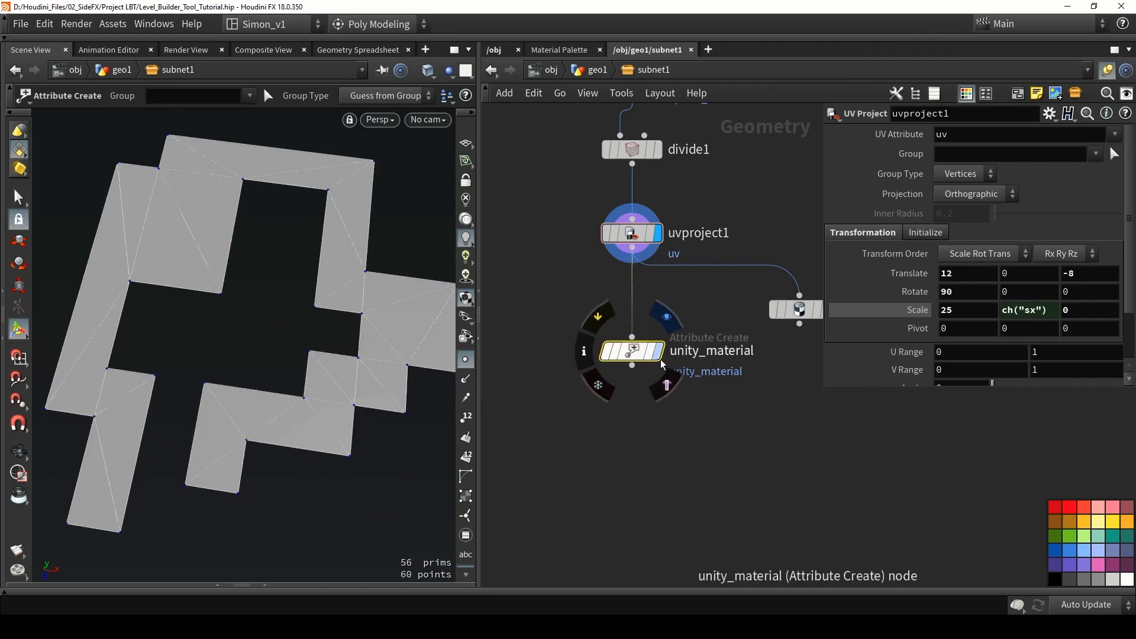
pyautogui.click(659, 354)
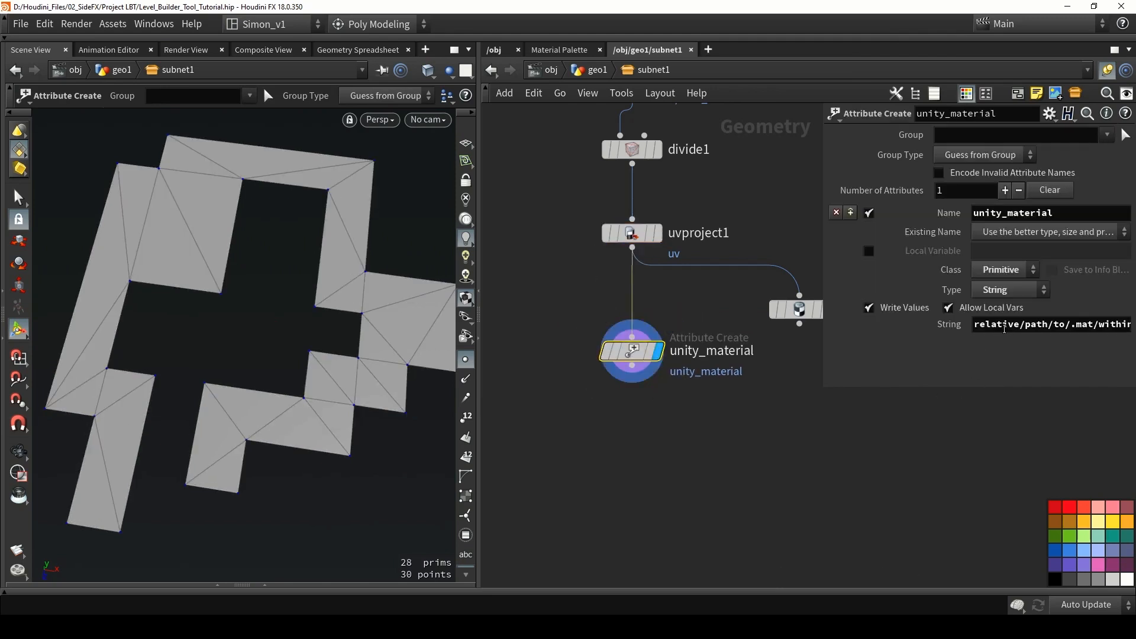
# Set the unity_material string to the Unity project's floor material path, Assets/BASE_MAT/FLoor 1.mat
pyautogui.moveTo(980, 325); pyautogui.dragTo(1111, 325)
pyautogui.click(898, 461)
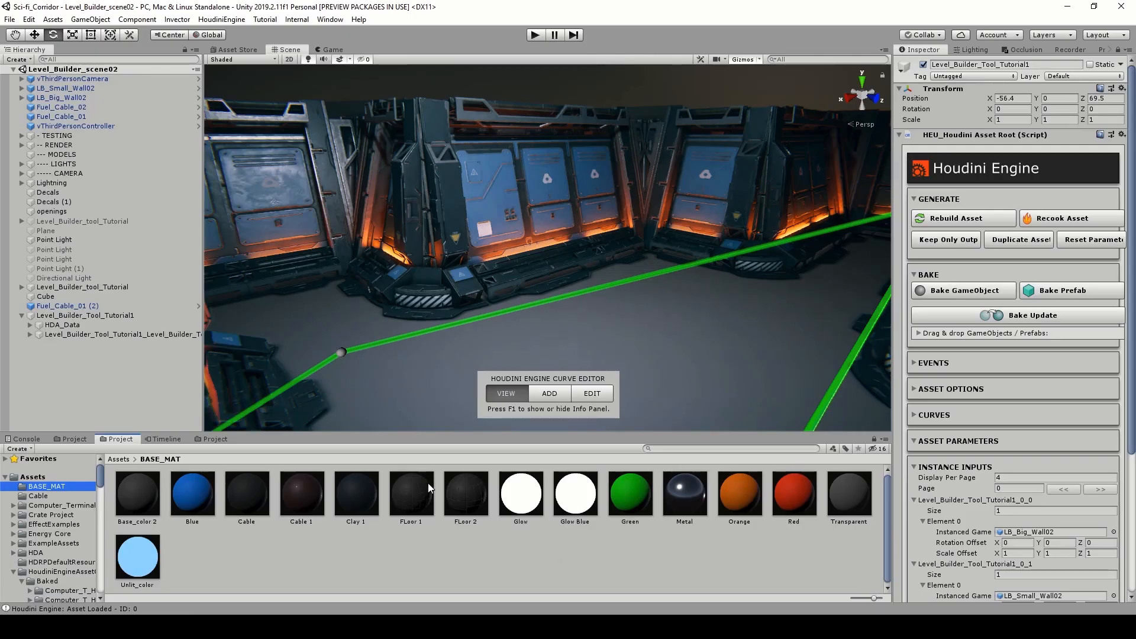
pyautogui.click(422, 490)
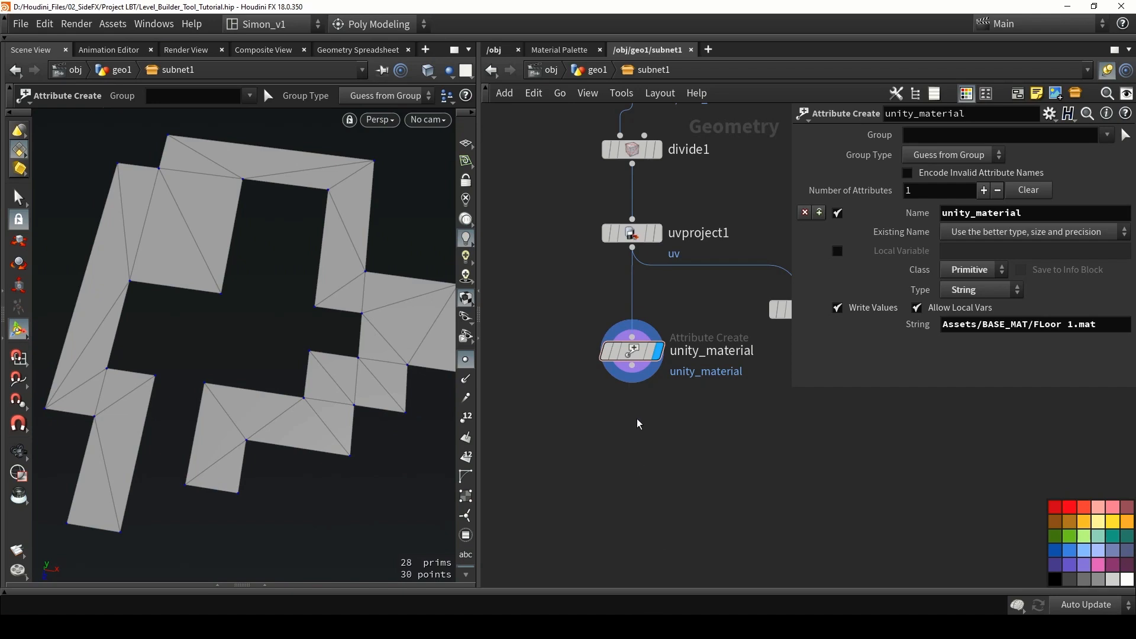
# Connect the unity_material node to merge3 and display output0
pyautogui.scroll(-6, 637, 424)
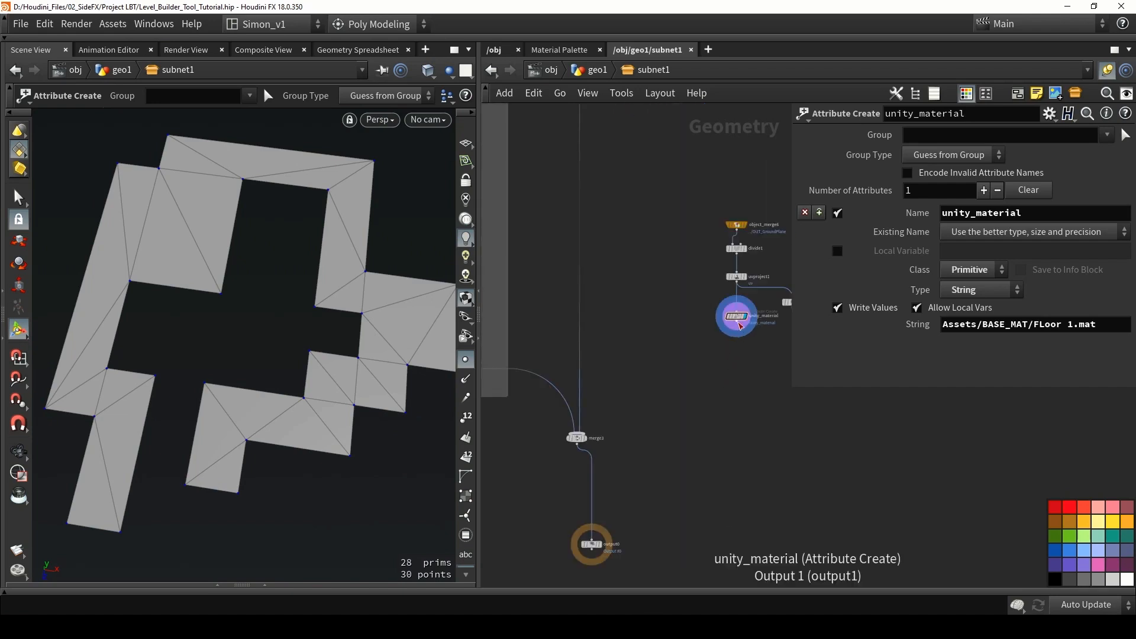
pyautogui.moveTo(739, 326); pyautogui.dragTo(577, 434)
pyautogui.scroll(3, 614, 556)
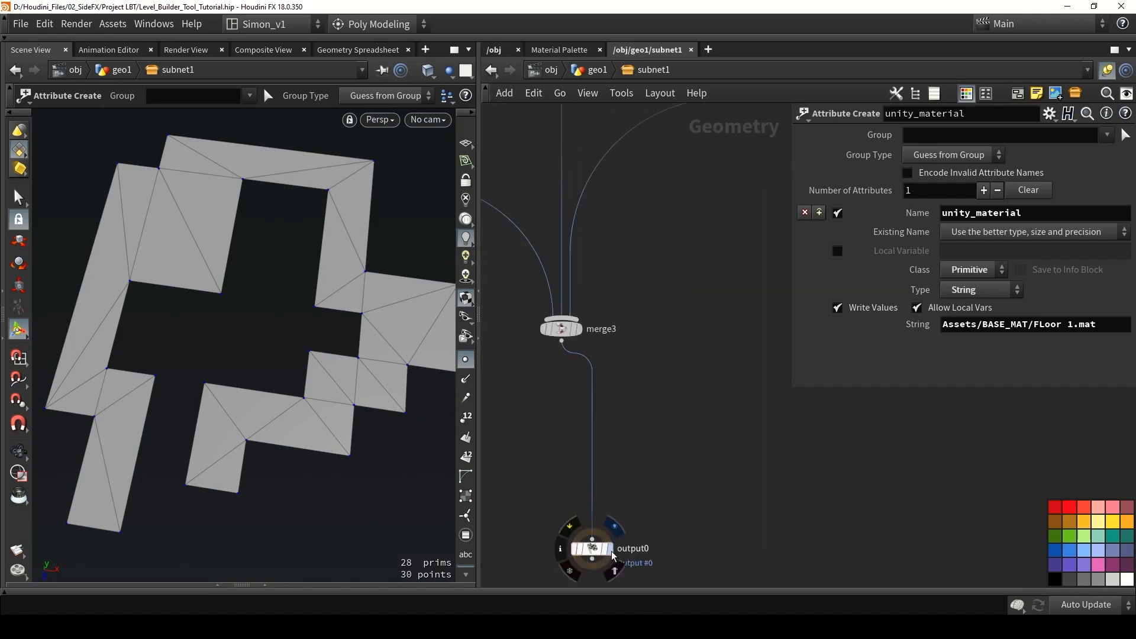
pyautogui.click(609, 551)
# Save the scene file and save the Level_Builder_Tool_Tutorial1 operator type to its digital asset
pyautogui.hotkey('ctrl', 's')
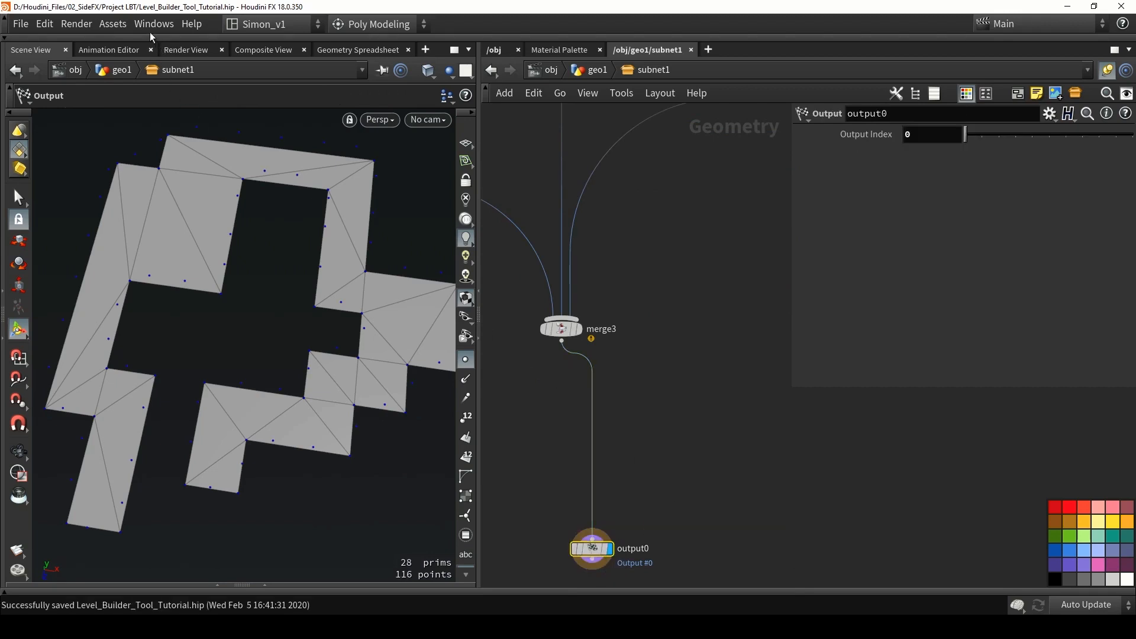
pyautogui.click(113, 24)
pyautogui.moveTo(118, 102)
pyautogui.click(332, 101)
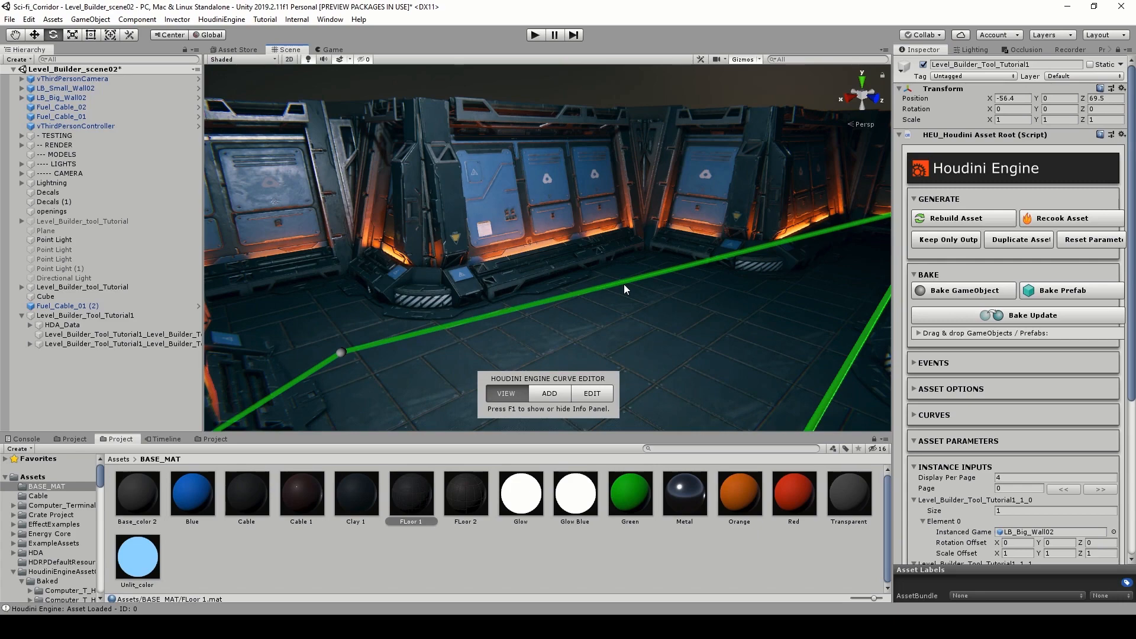
# Inspect the floor material on the corridor ground plane in Unity, and switch back to Houdini
pyautogui.moveTo(641, 287); pyautogui.dragTo(664, 267, button='right')
pyautogui.press('w')
pyautogui.click(704, 543)
pyautogui.click(269, 627)
# Inspect the node info of unity_material for its primitive and UV attributes
pyautogui.moveTo(750, 305); pyautogui.dragTo(684, 351, button='middle')
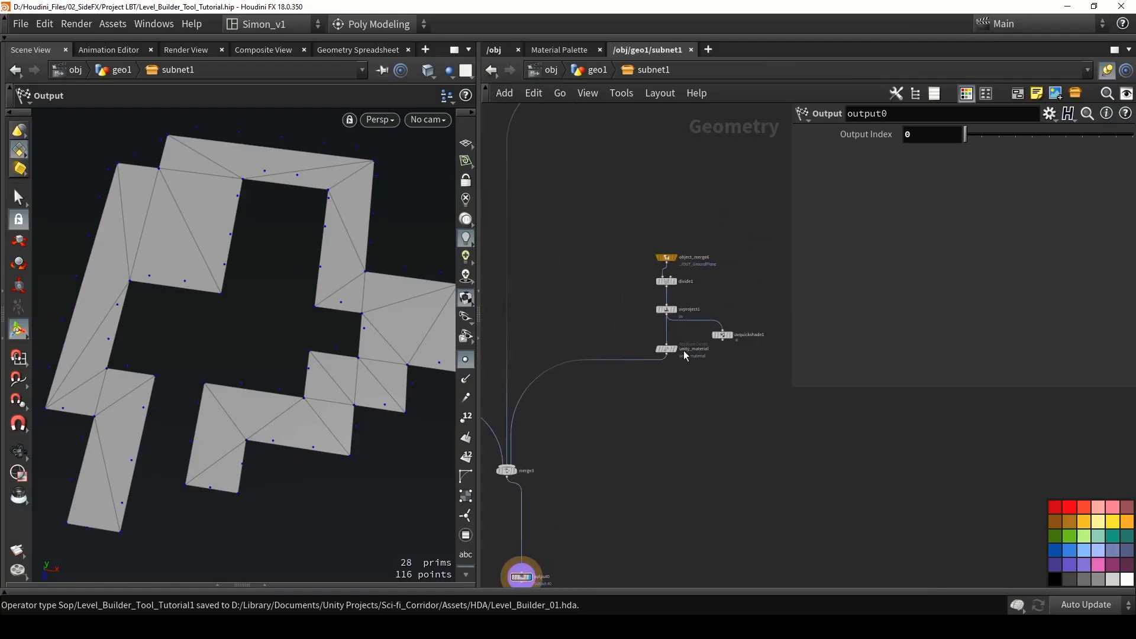
pyautogui.scroll(5, 685, 354)
pyautogui.middleClick(667, 472)
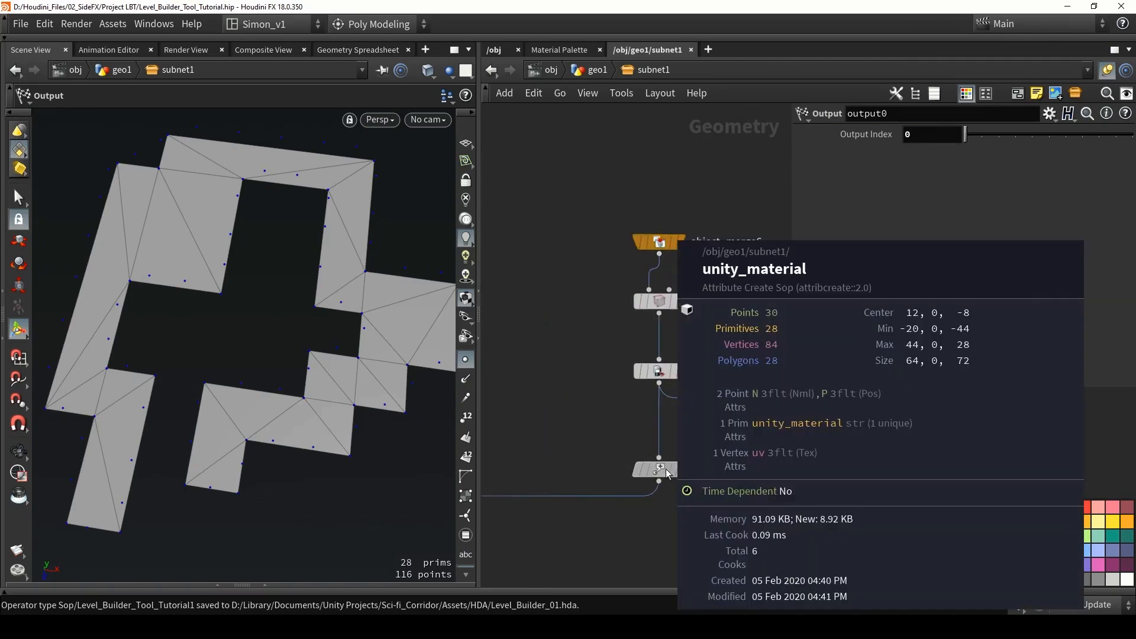
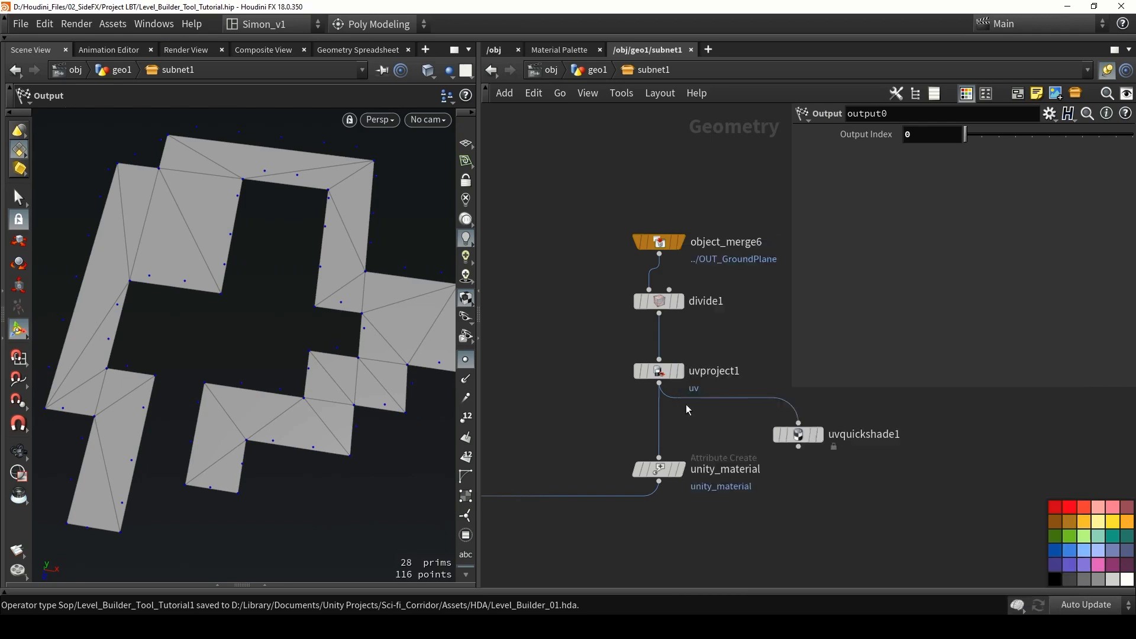
# Move the merge3 node so it lines up directly above output0
pyautogui.scroll(-5, 685, 407)
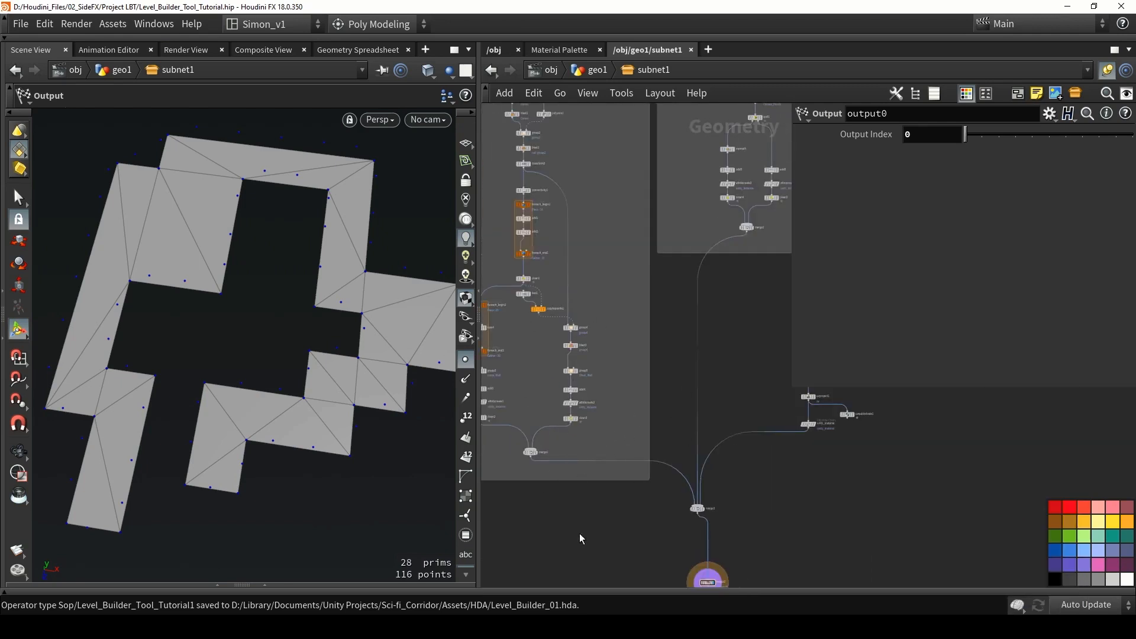
pyautogui.scroll(3, 567, 444)
pyautogui.moveTo(783, 445); pyautogui.dragTo(659, 396, button='middle')
pyautogui.scroll(-2, 661, 400)
pyautogui.scroll(1, 715, 499)
pyautogui.scroll(1, 716, 498)
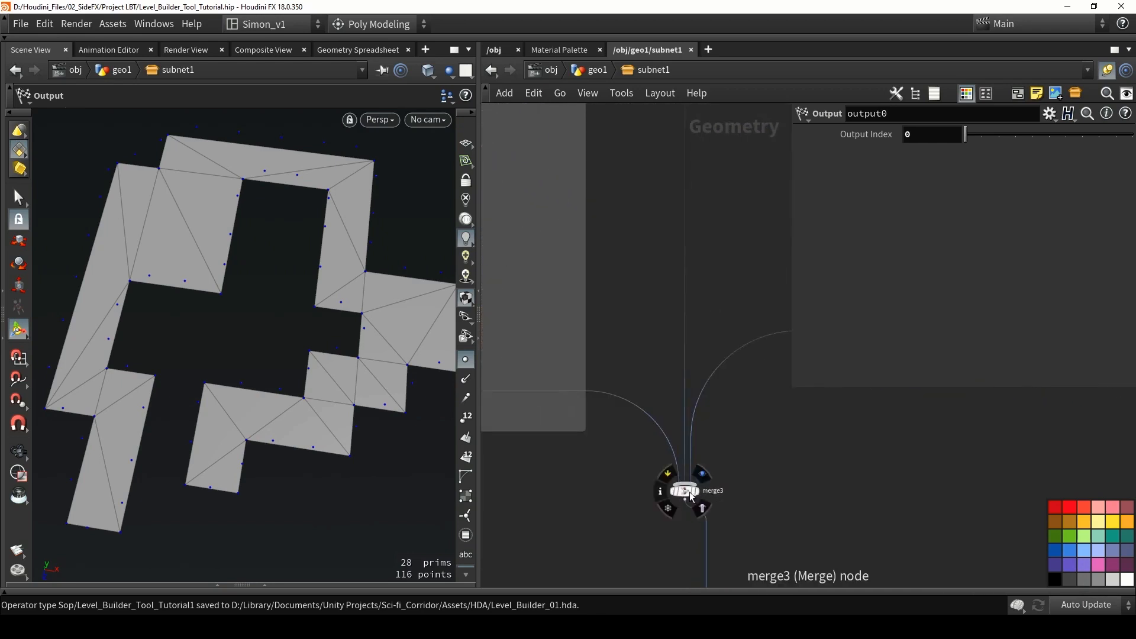
pyautogui.moveTo(690, 492); pyautogui.dragTo(614, 428, button='middle')
pyautogui.moveTo(609, 426); pyautogui.dragTo(629, 444)
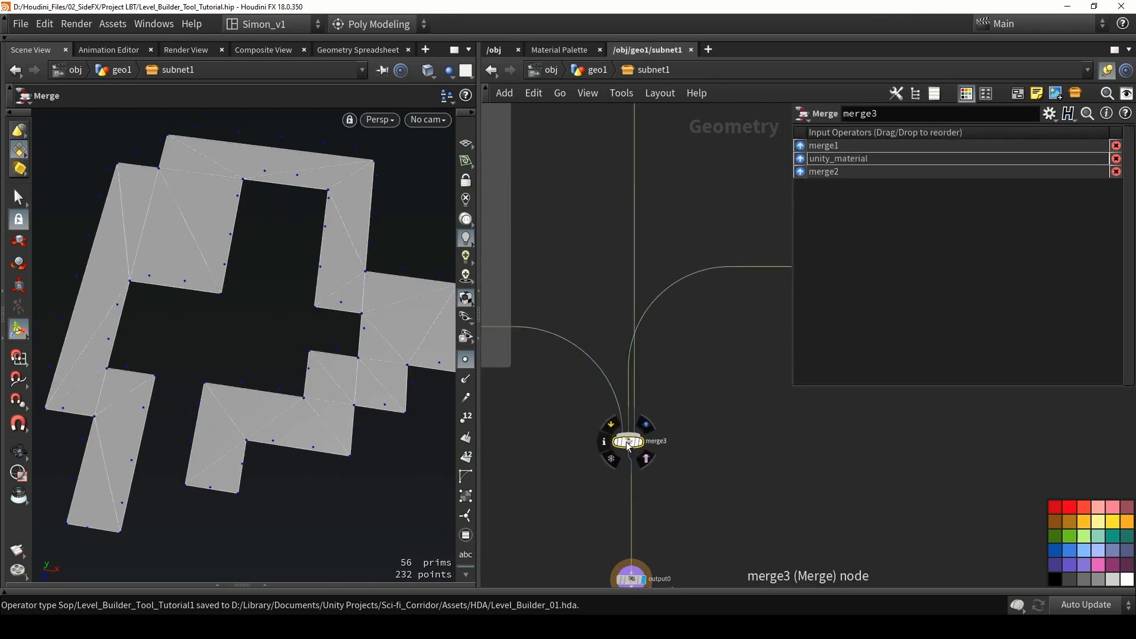
# Examine the wall, corner and ground plane branches that feed merge3, selecting their wires and nodes
pyautogui.scroll(-3, 662, 409)
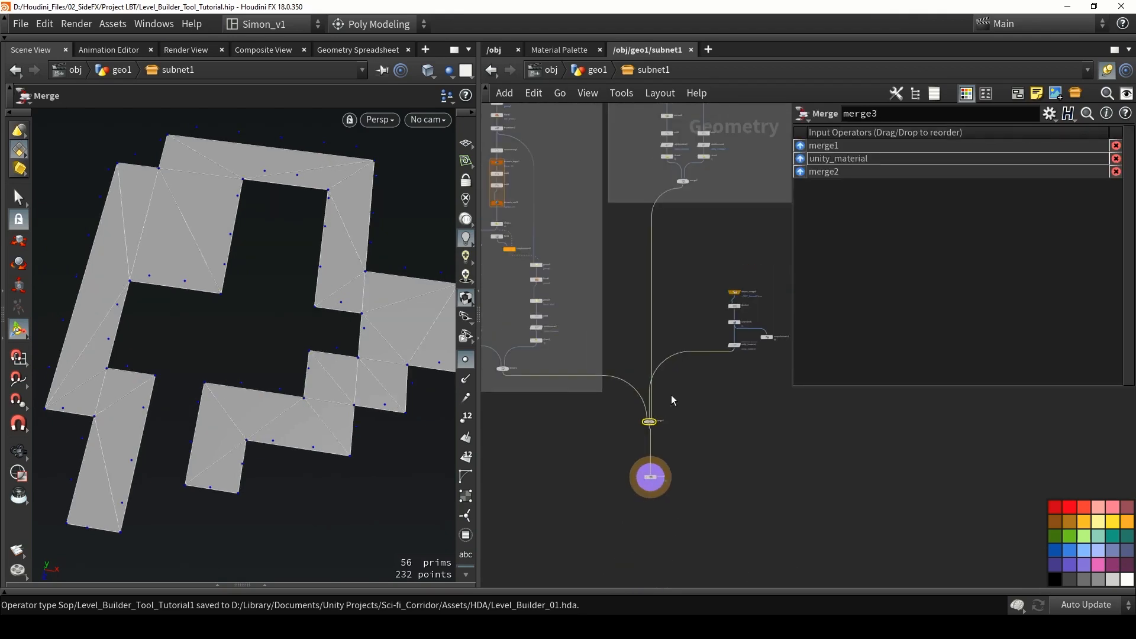
pyautogui.scroll(3, 671, 395)
pyautogui.scroll(-3, 644, 381)
pyautogui.moveTo(626, 393); pyautogui.dragTo(613, 334)
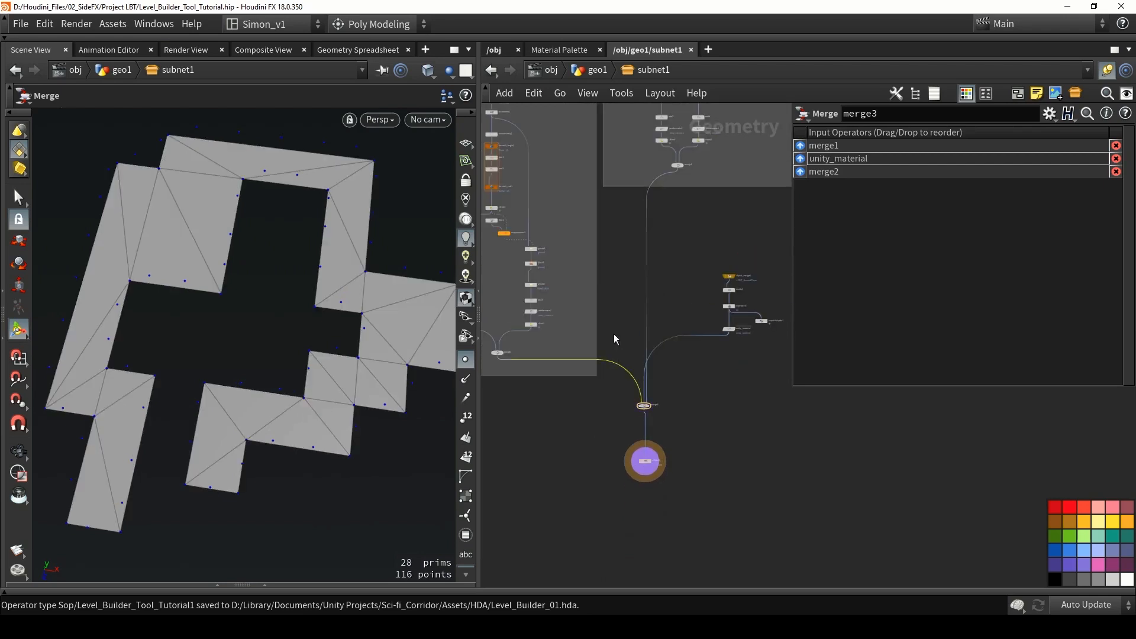
pyautogui.scroll(5, 630, 321)
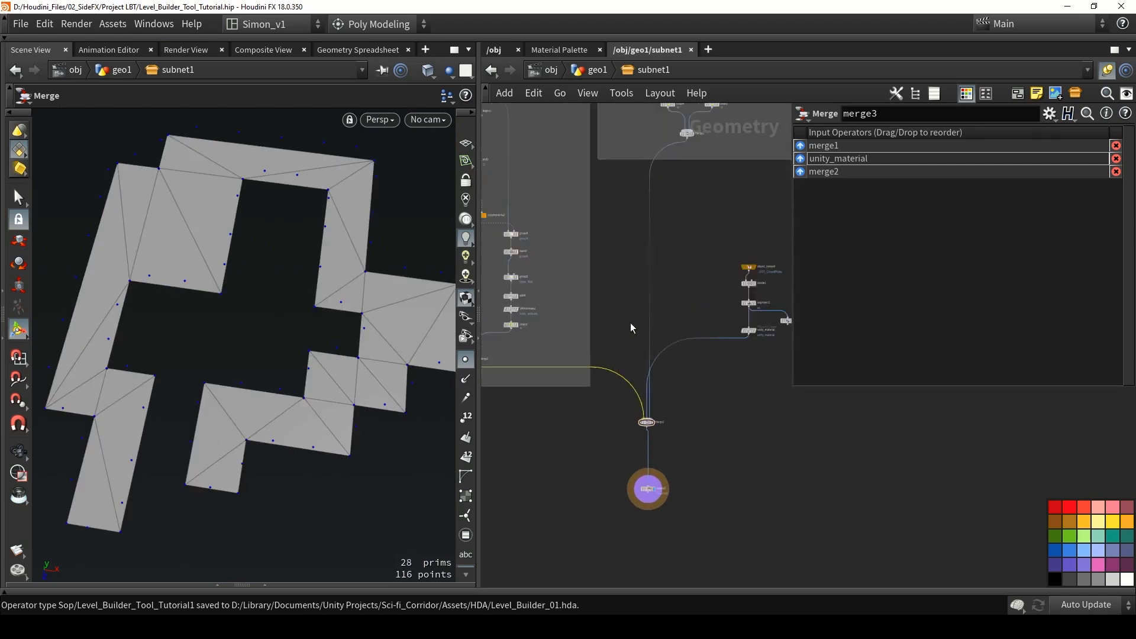
pyautogui.scroll(-5, 725, 355)
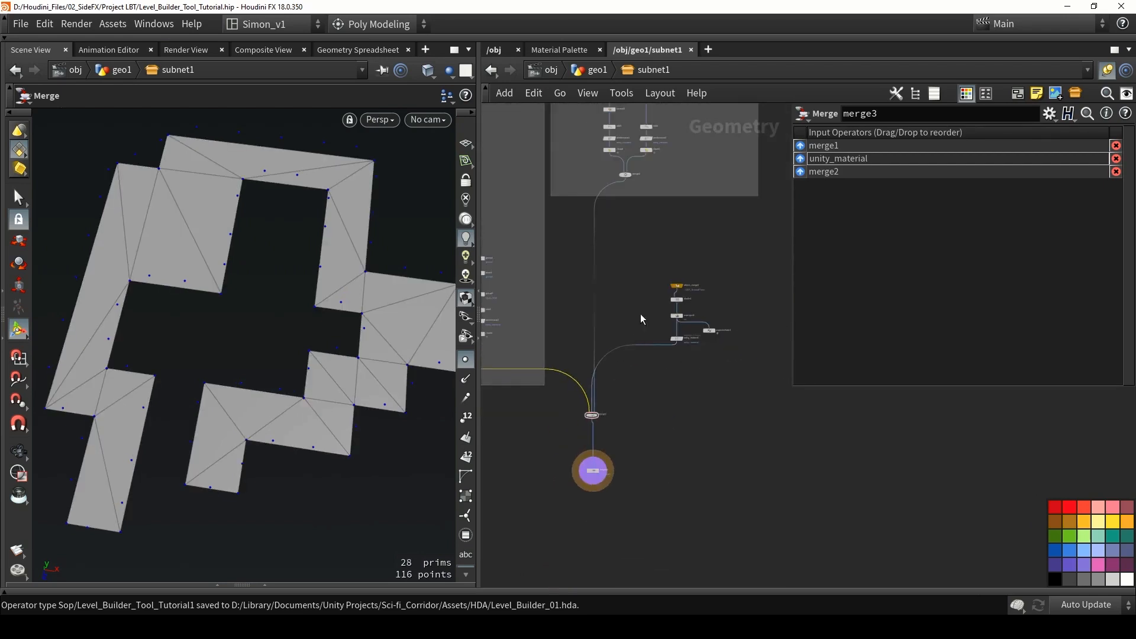
pyautogui.moveTo(629, 325); pyautogui.dragTo(739, 403)
pyautogui.click(671, 406)
pyautogui.click(595, 322)
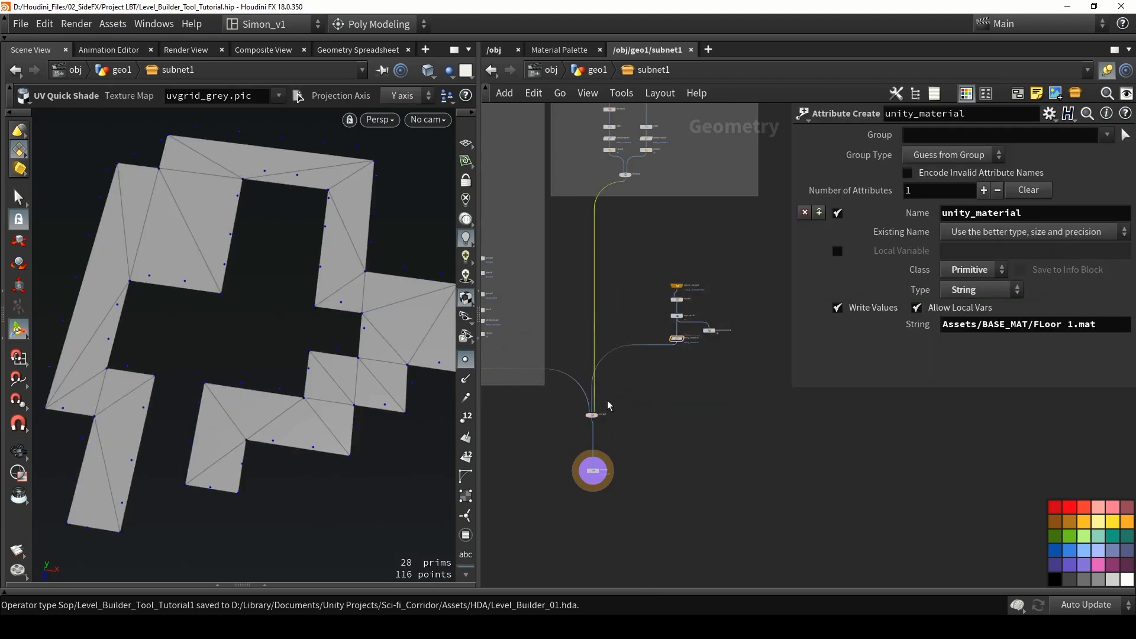
# Switch to Unity and examine the generated wall modules, floor and curve in the scene
pyautogui.scroll(5, 599, 415)
pyautogui.scroll(-5, 597, 422)
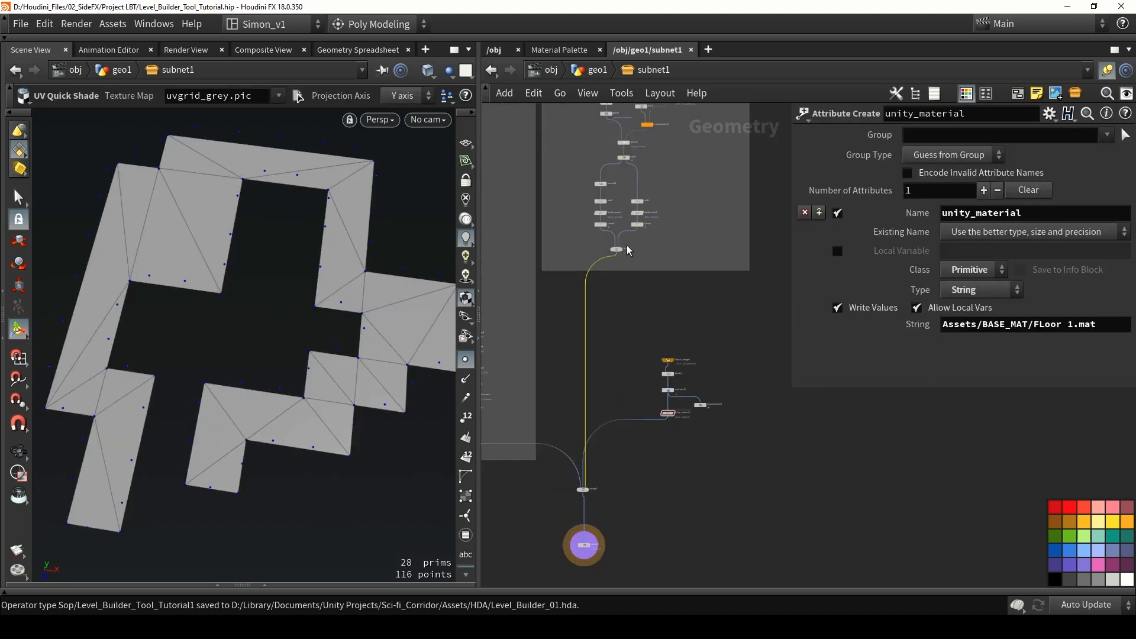
pyautogui.scroll(5, 633, 443)
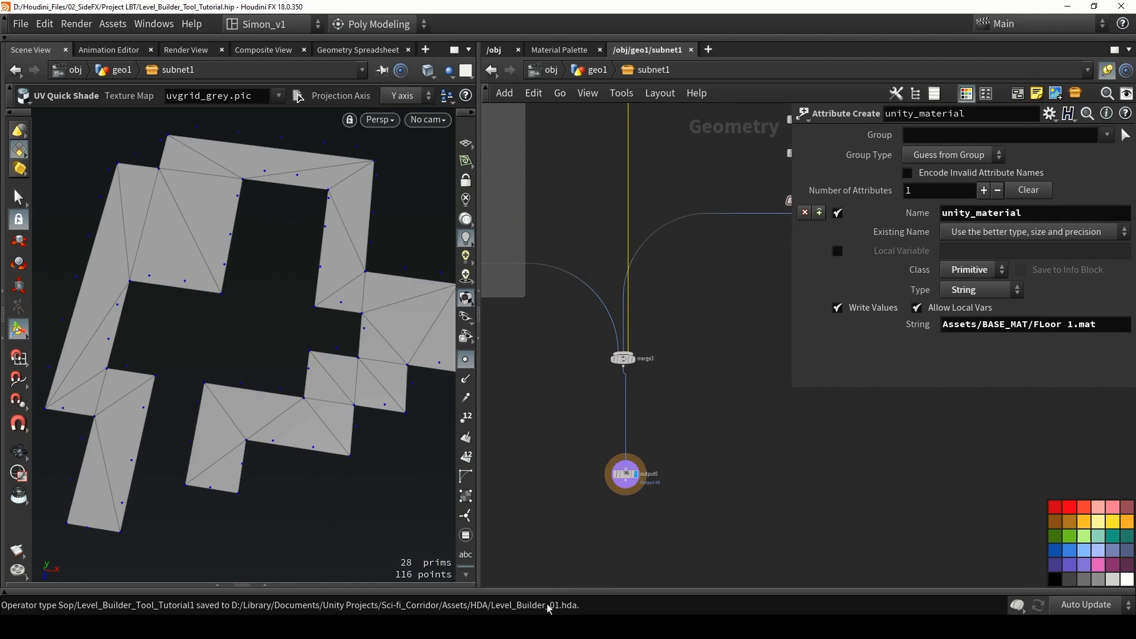
pyautogui.click(542, 626)
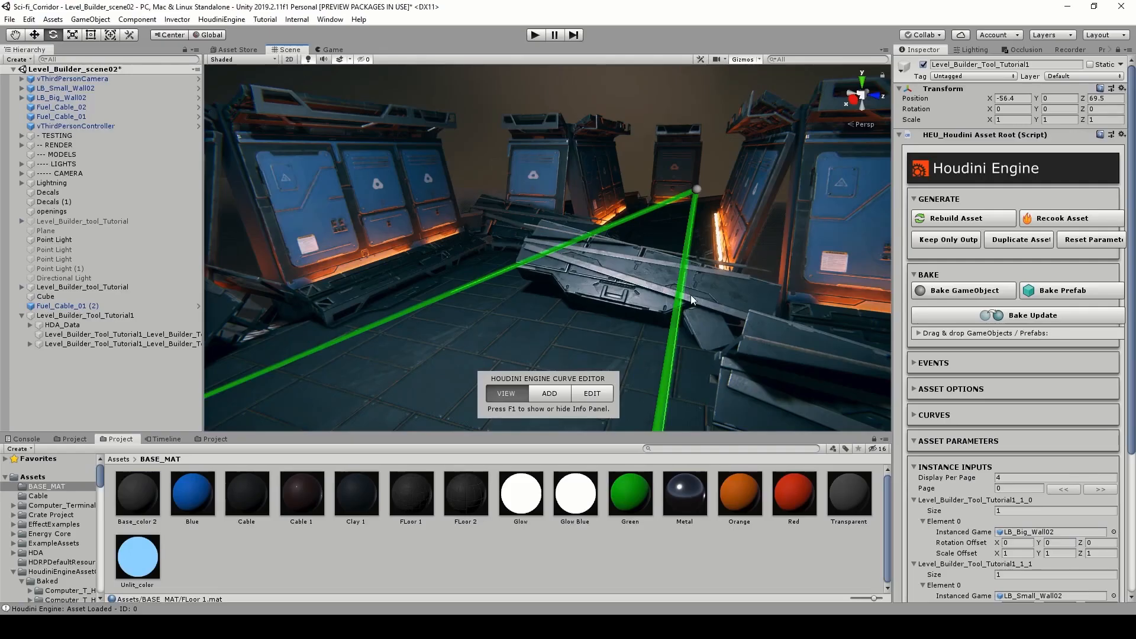
pyautogui.moveTo(693, 300); pyautogui.dragTo(569, 326, button='right')
pyautogui.press('s')
pyautogui.press('w')
pyautogui.moveTo(576, 261); pyautogui.dragTo(660, 267, button='right')
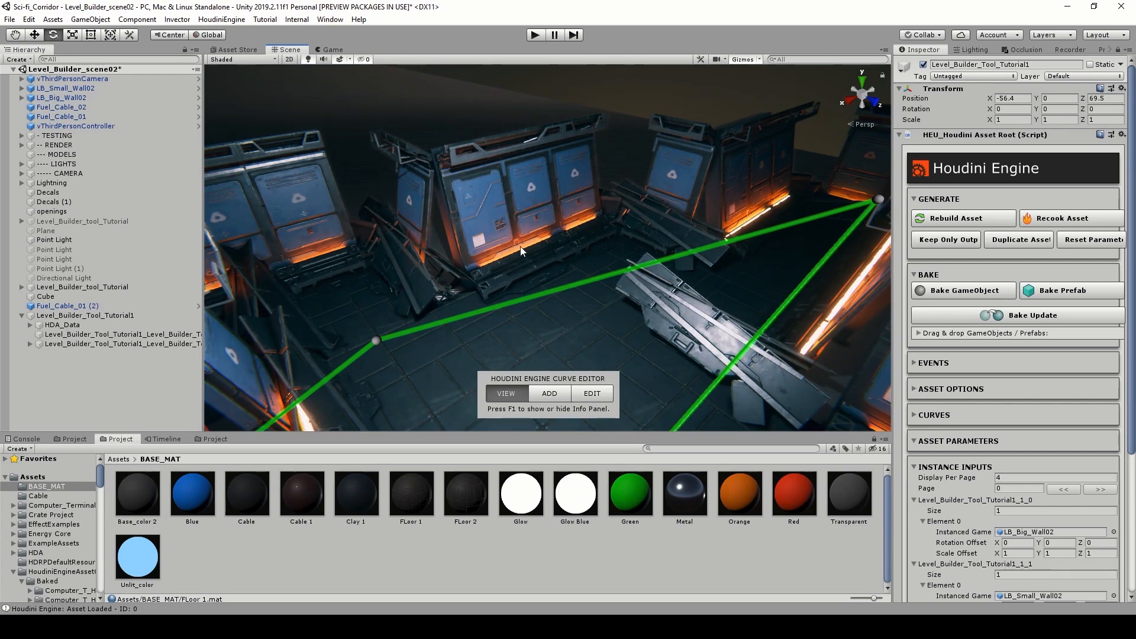
pyautogui.moveTo(576, 240); pyautogui.dragTo(590, 193, button='right')
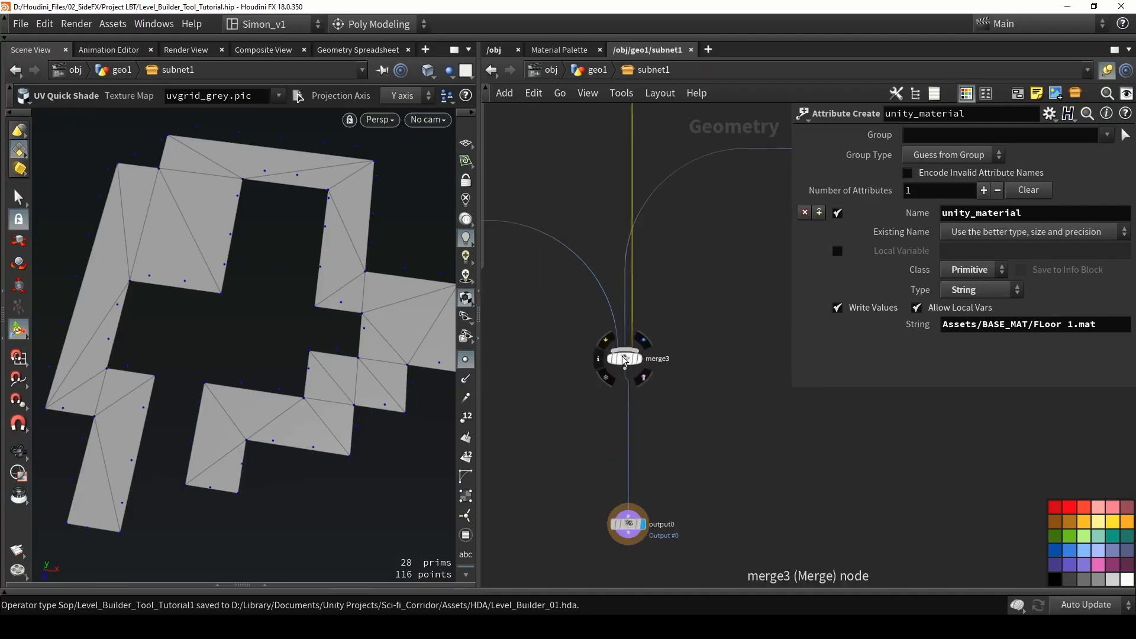
# In Houdini, reorder the inputs of merge3 so that merge2 comes before unity_material
pyautogui.click(621, 358)
pyautogui.moveTo(802, 172); pyautogui.dragTo(807, 153)
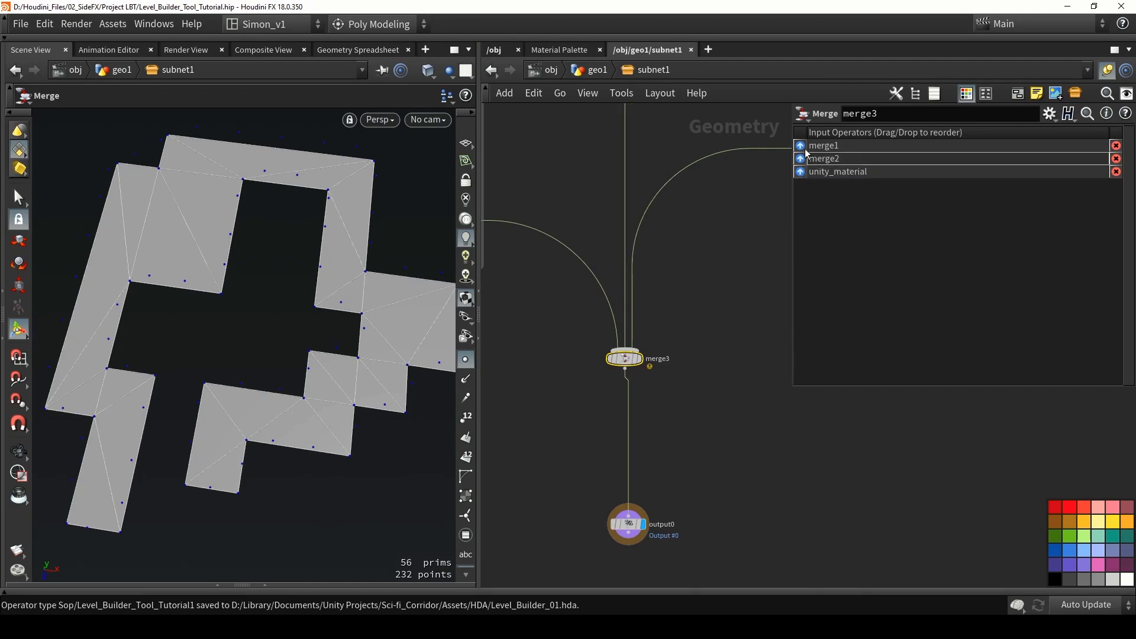
pyautogui.press('h')
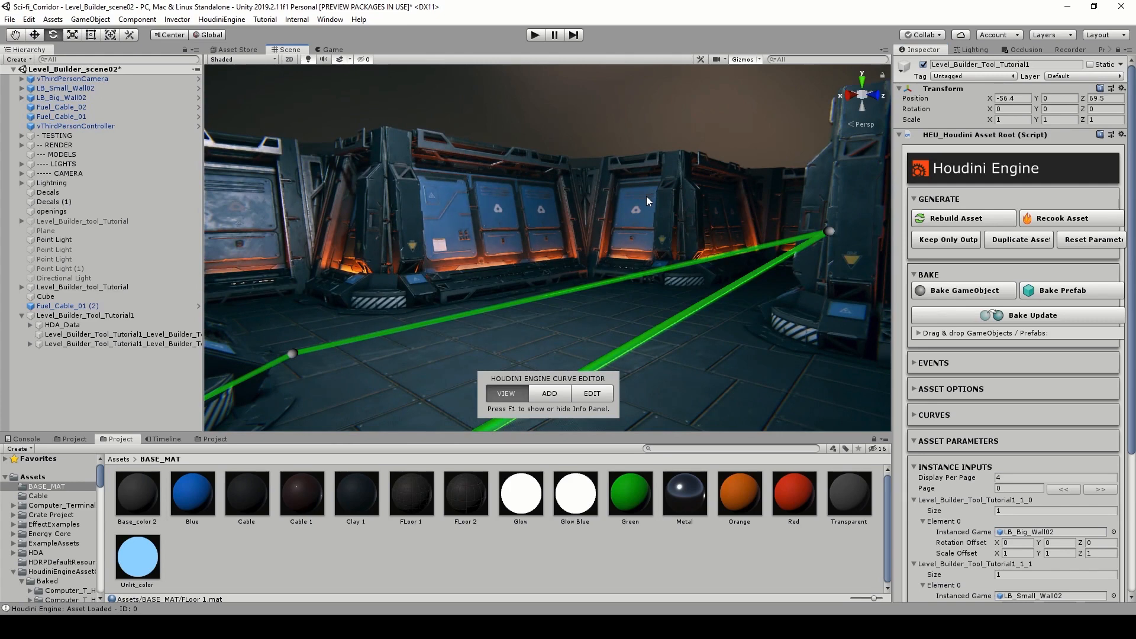
# In the Unity scene, examine the generated corridor's walls, corner pillars and floor tiles from several angles
pyautogui.moveTo(663, 226); pyautogui.dragTo(667, 288, button='right')
pyautogui.press('w')
pyautogui.press('s')
pyautogui.press('w')
pyautogui.press('s')
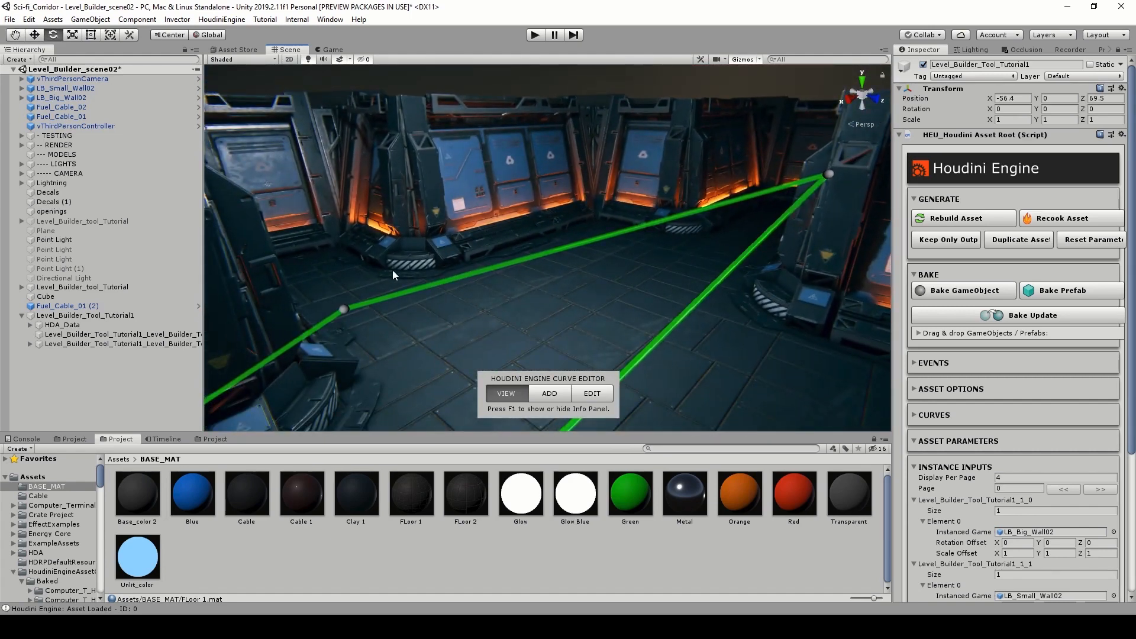
pyautogui.press('w')
pyautogui.moveTo(497, 266); pyautogui.dragTo(513, 271, button='right')
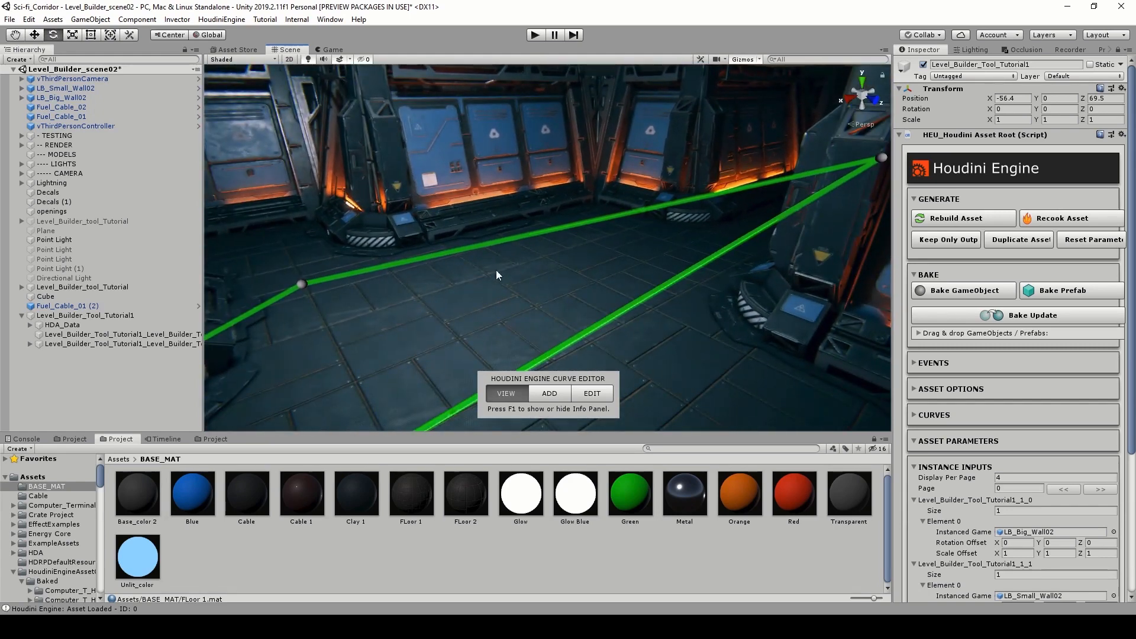
pyautogui.moveTo(560, 210); pyautogui.dragTo(473, 182, button='right')
pyautogui.moveTo(649, 271); pyautogui.dragTo(704, 204, button='right')
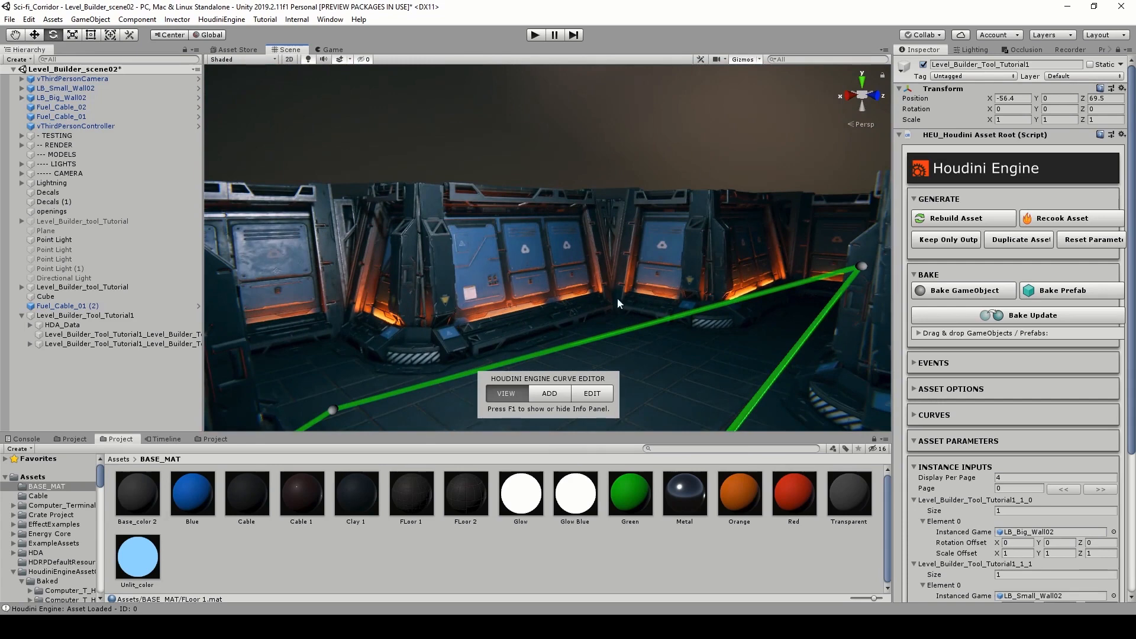
pyautogui.moveTo(580, 150); pyautogui.dragTo(754, 231, button='right')
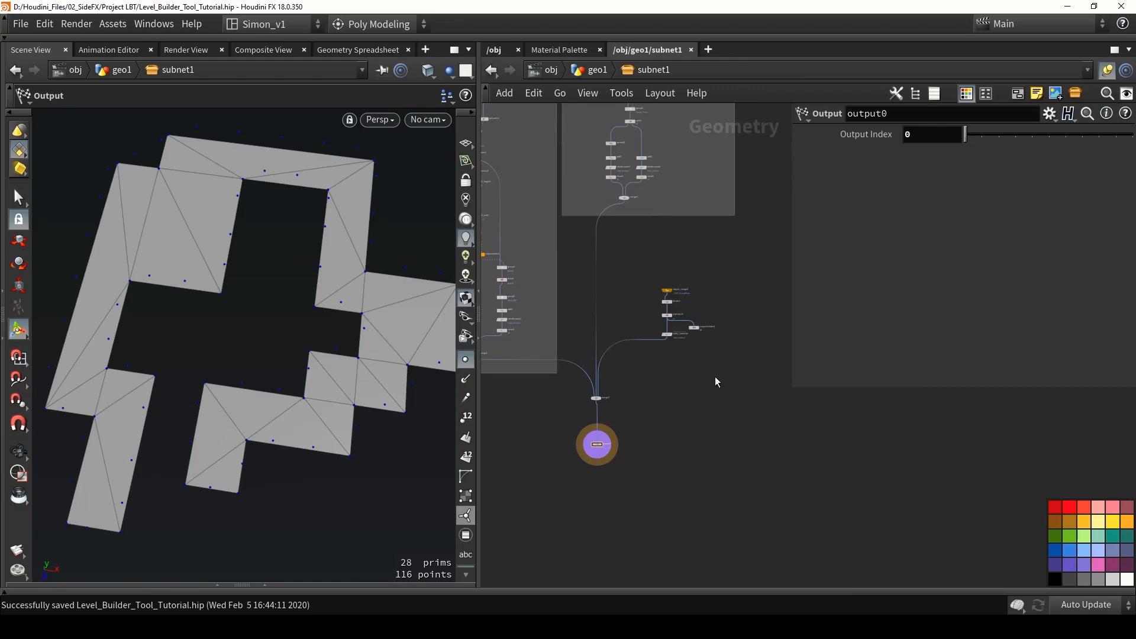
# In Houdini, enclose the floor node chain ending in unity_material in a network box and reposition the box
pyautogui.scroll(3, 715, 382)
pyautogui.moveTo(723, 368); pyautogui.dragTo(577, 180)
pyautogui.hotkey('shift', 'o')
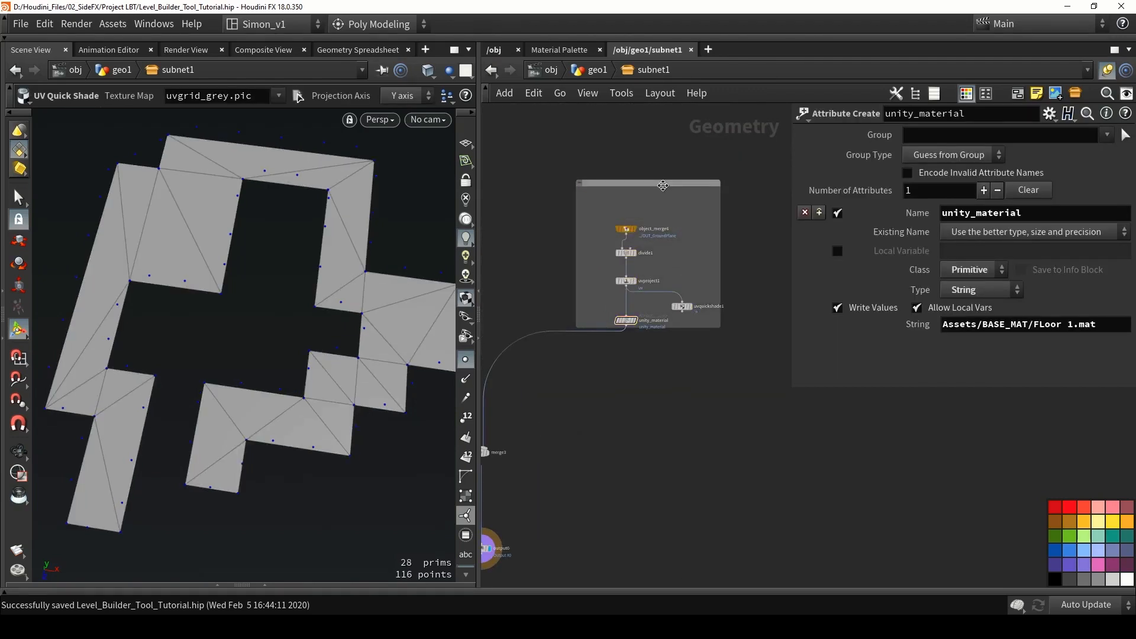
pyautogui.moveTo(662, 186); pyautogui.dragTo(681, 220)
pyautogui.moveTo(601, 414); pyautogui.dragTo(732, 385, button='middle')
pyautogui.scroll(-1, 732, 386)
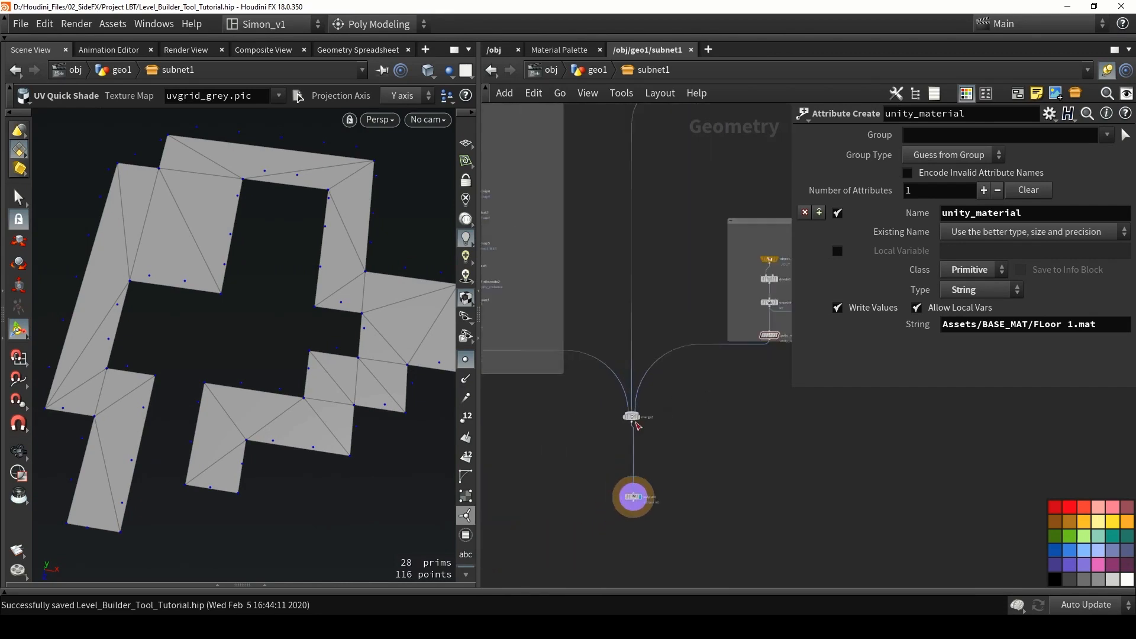
# Reposition merge3 and insert a new Merge node on the wire between it and output0
pyautogui.scroll(1, 635, 422)
pyautogui.moveTo(634, 417); pyautogui.dragTo(629, 457)
pyautogui.scroll(-2, 629, 457)
pyautogui.moveTo(617, 404); pyautogui.dragTo(687, 379, button='middle')
pyautogui.scroll(2, 686, 378)
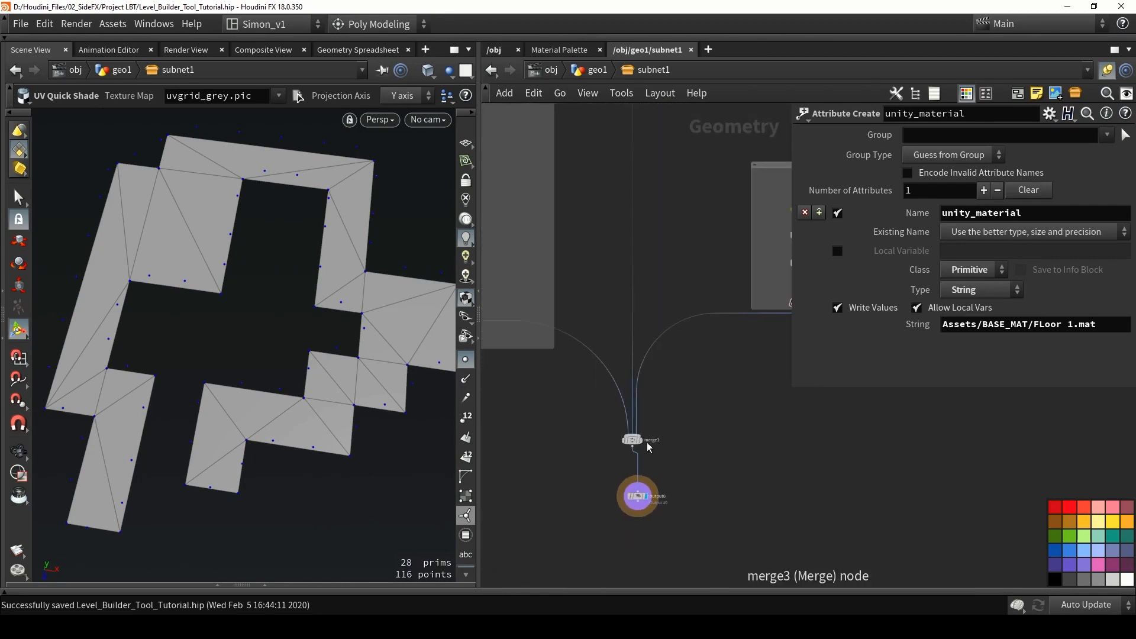
pyautogui.press('Tab')
pyautogui.write('me')
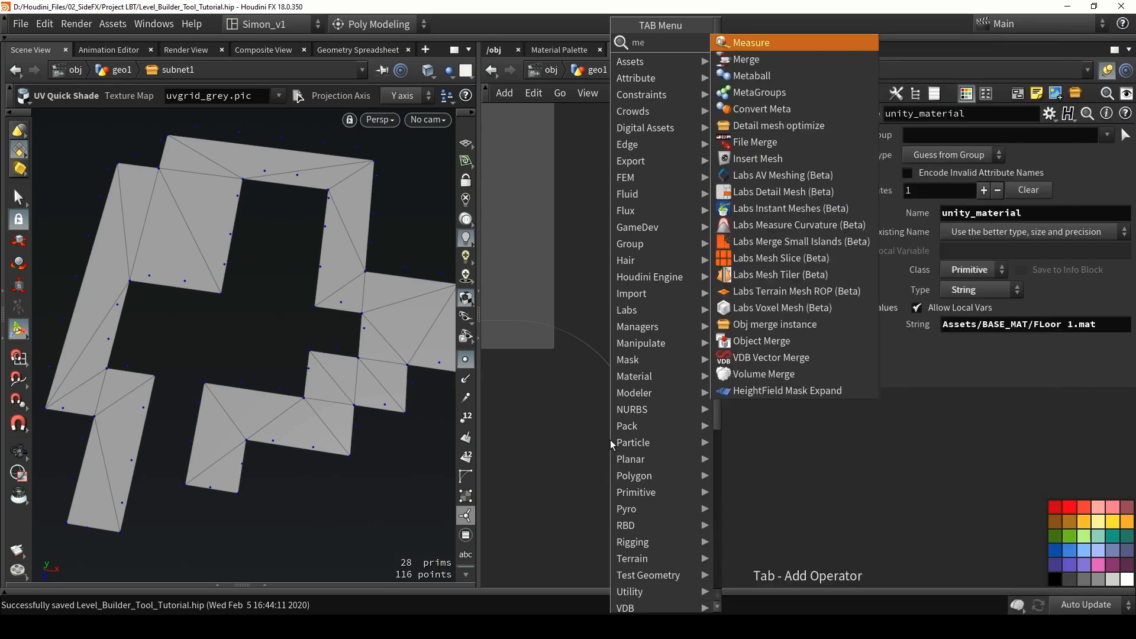
pyautogui.write('rge')
pyautogui.press('Return')
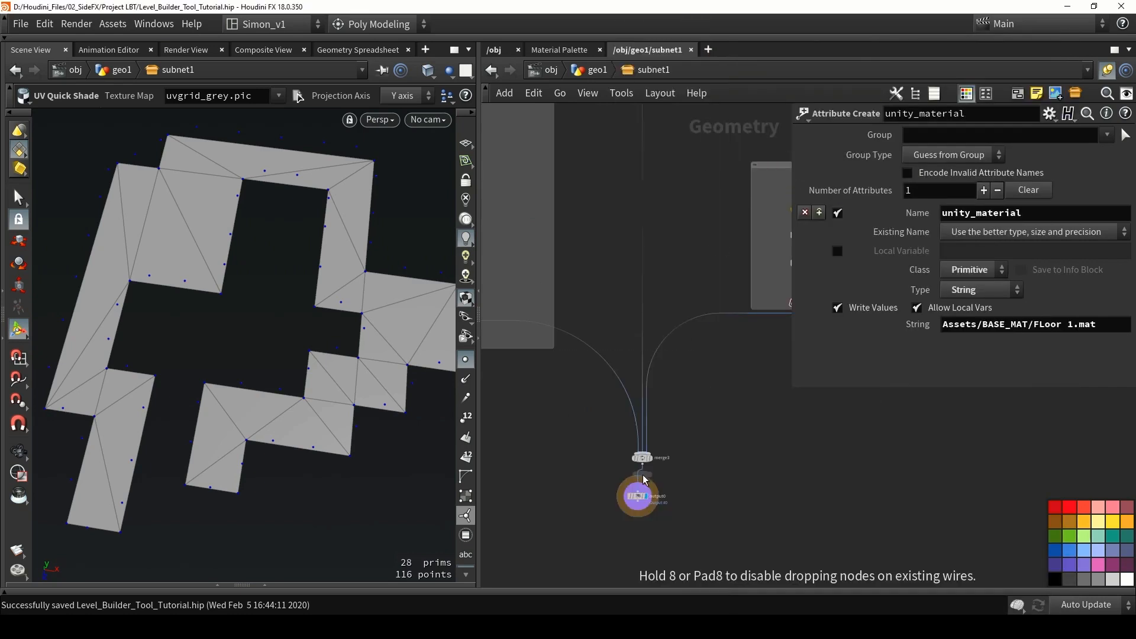
pyautogui.click(644, 479)
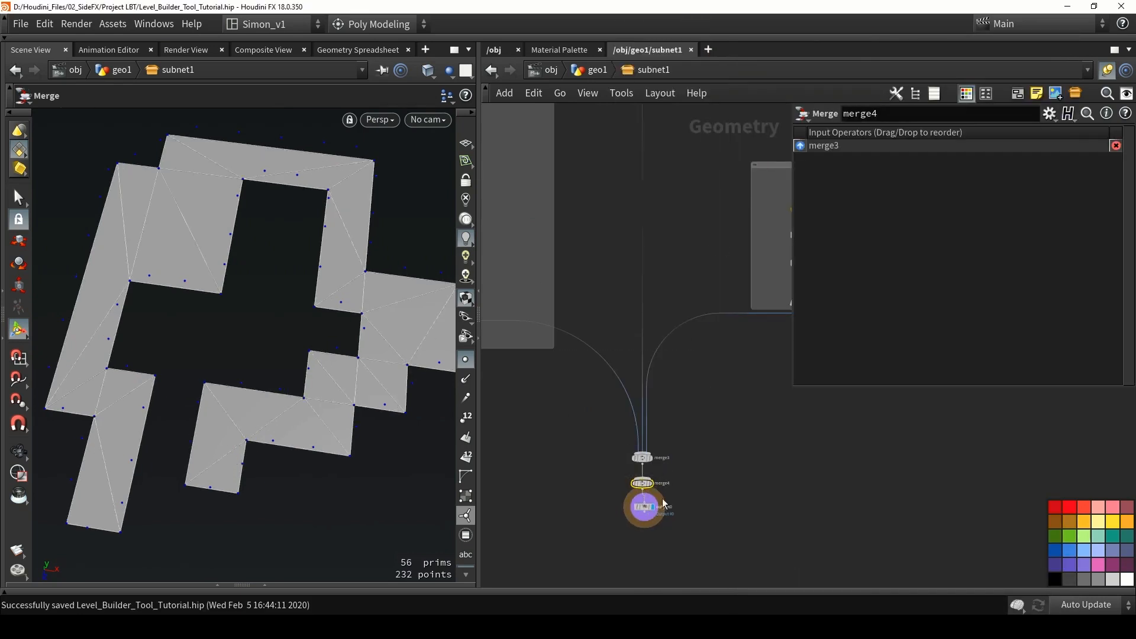
# Disconnect unity_material from merge3 and connect its output to merge4 instead
pyautogui.moveTo(663, 498); pyautogui.dragTo(634, 471, button='middle')
pyautogui.moveTo(614, 429); pyautogui.dragTo(610, 406)
pyautogui.moveTo(659, 393); pyautogui.dragTo(653, 377, button='middle')
pyautogui.moveTo(655, 298); pyautogui.dragTo(630, 218)
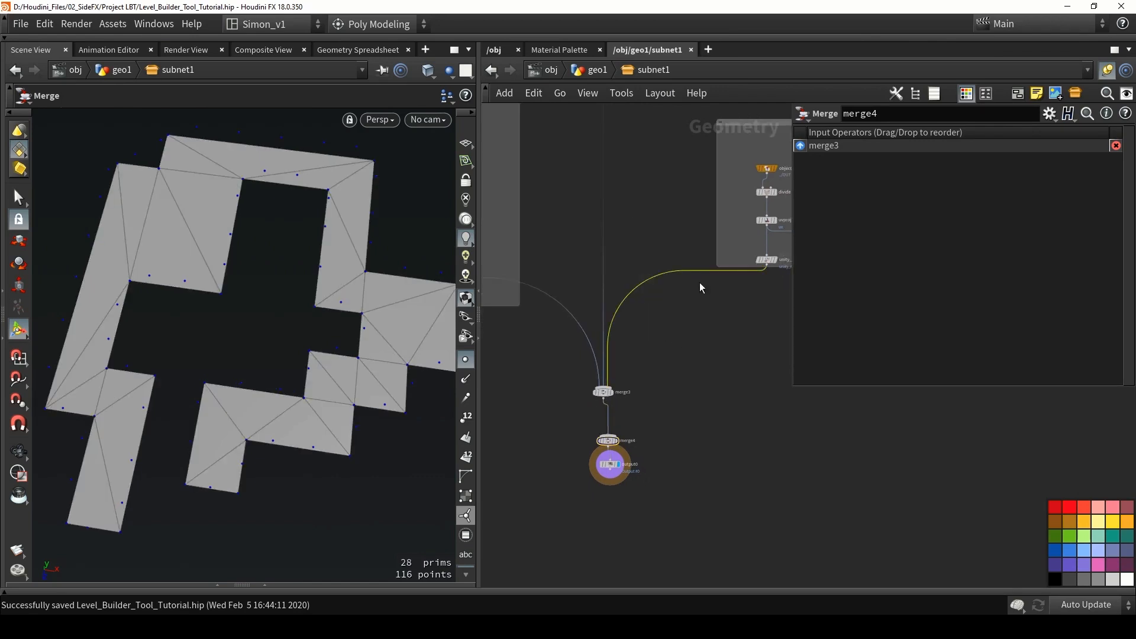
pyautogui.press('Delete')
pyautogui.moveTo(767, 267); pyautogui.dragTo(608, 436)
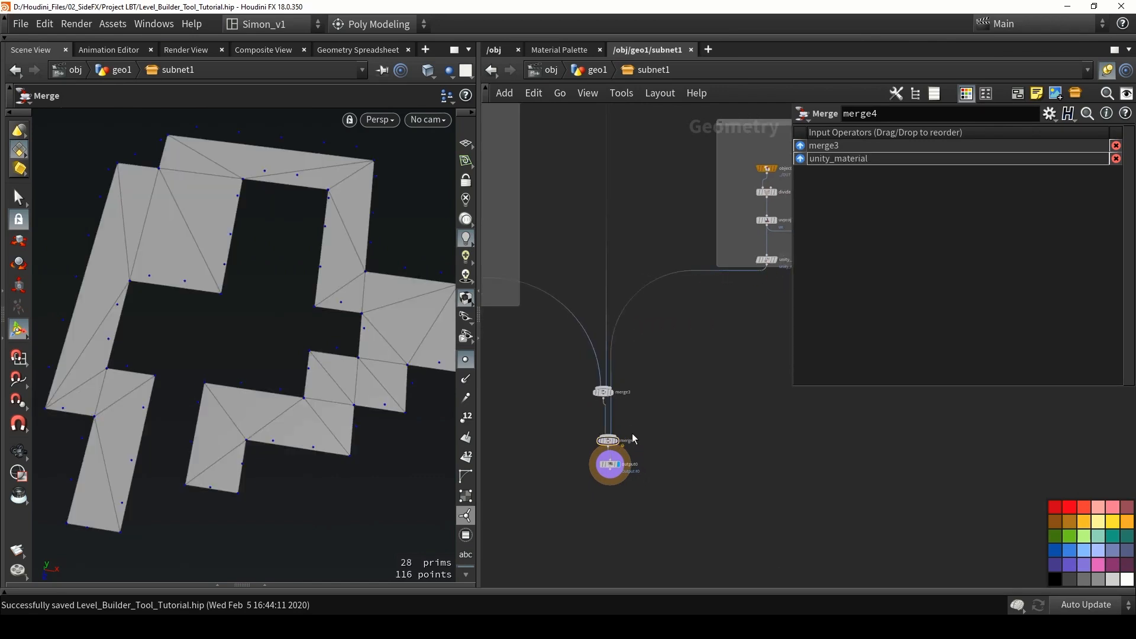
# Tidy the network by moving merge4 and output0 away from merge3 and placing the floor network box just above them
pyautogui.scroll(4, 632, 438)
pyautogui.moveTo(672, 532); pyautogui.dragTo(682, 509)
pyautogui.scroll(-5, 686, 404)
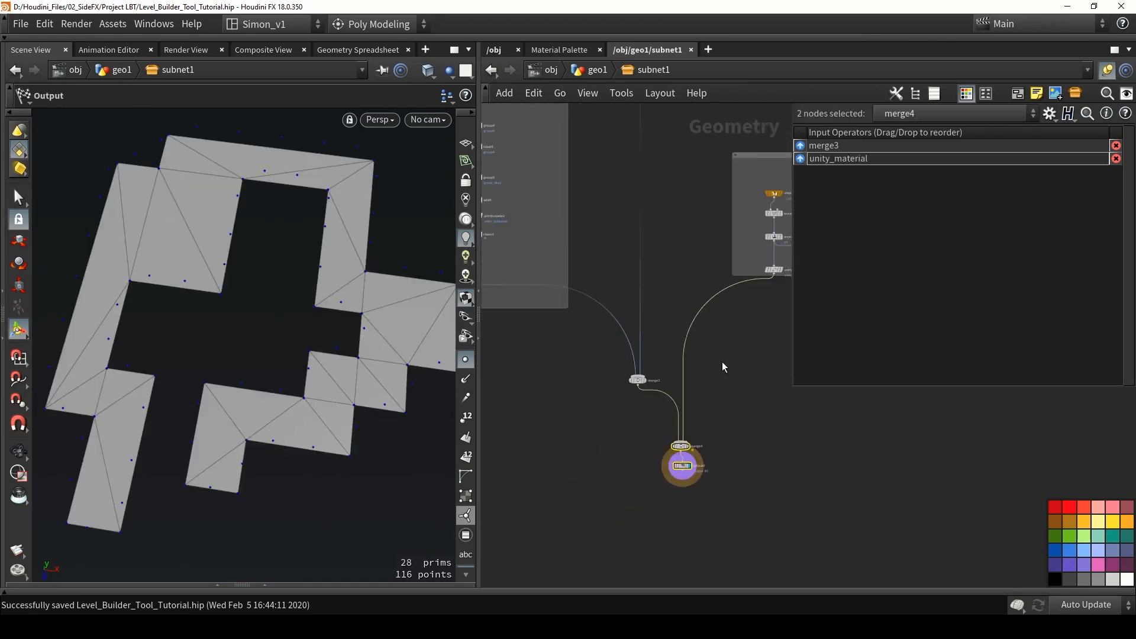
pyautogui.scroll(-3, 722, 361)
pyautogui.moveTo(721, 360); pyautogui.dragTo(665, 402, button='middle')
pyautogui.moveTo(607, 416); pyautogui.dragTo(605, 387)
pyautogui.scroll(4, 645, 455)
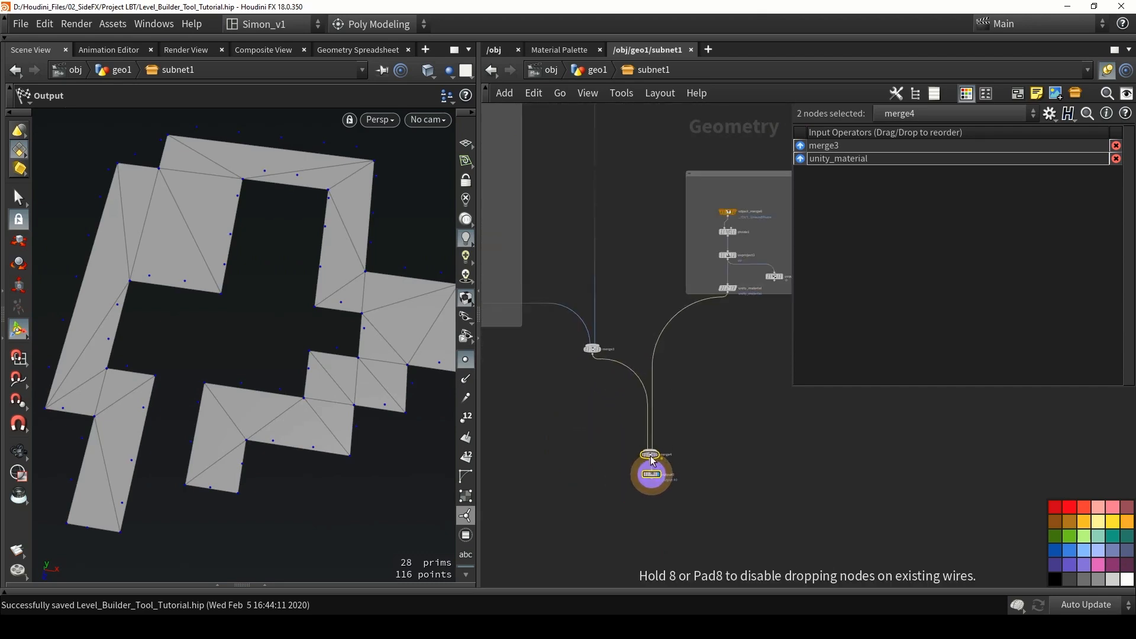
pyautogui.moveTo(650, 456); pyautogui.dragTo(690, 533)
pyautogui.moveTo(753, 359); pyautogui.dragTo(633, 268, button='middle')
pyautogui.scroll(-2, 633, 268)
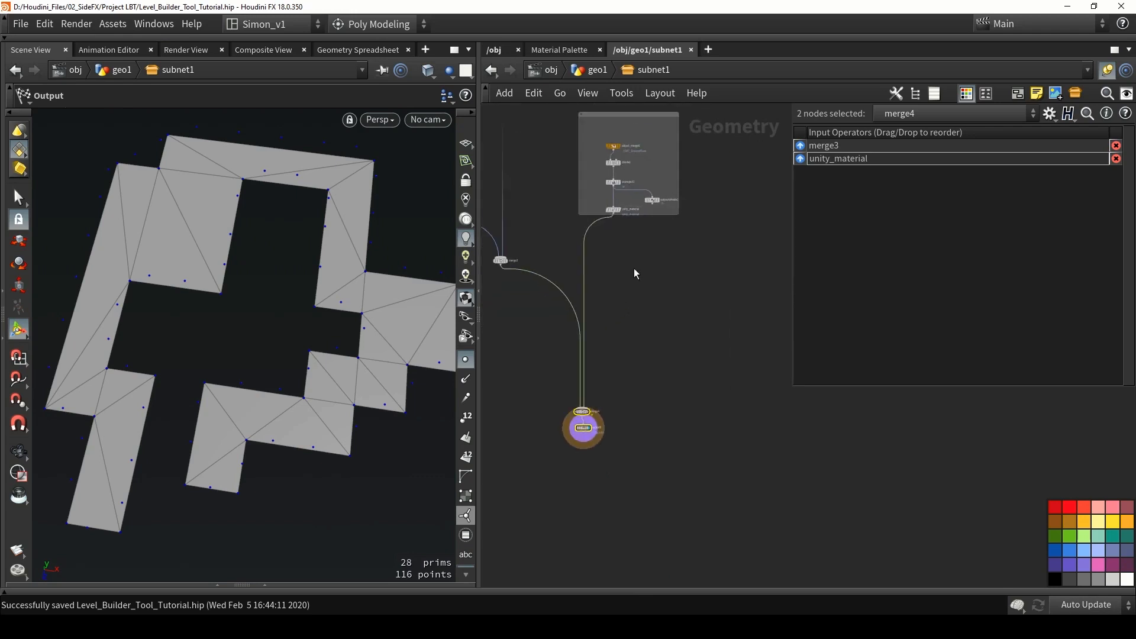
pyautogui.moveTo(636, 124); pyautogui.dragTo(646, 302)
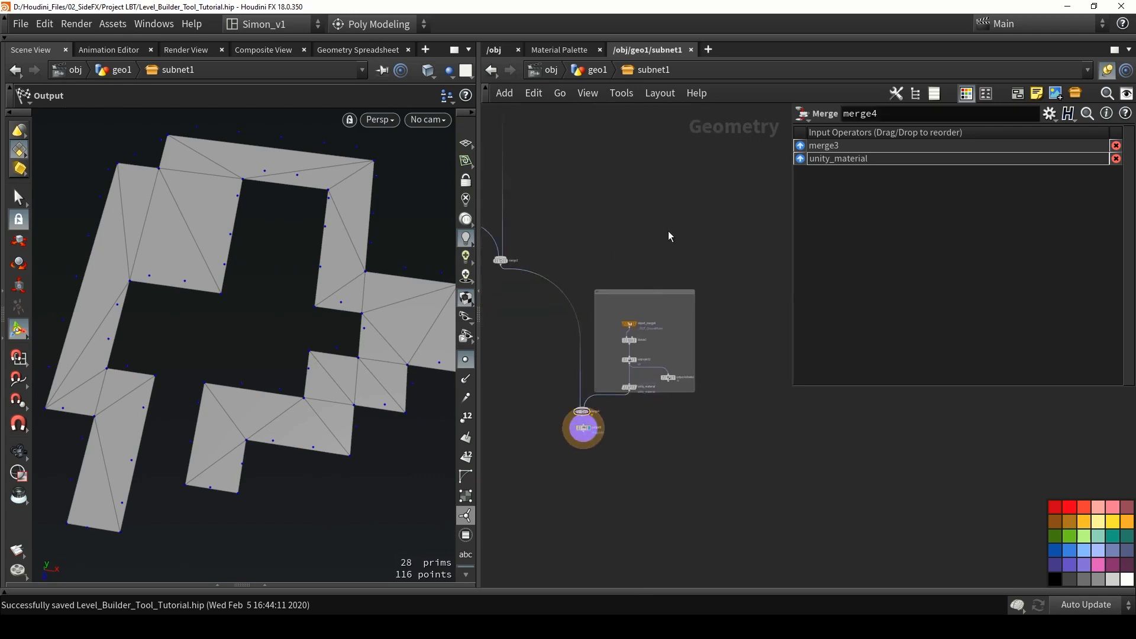
# Duplicate the object_merge1 node outside its network box and set the copy's Object 1 to ../OUT_Snapped_line
pyautogui.moveTo(668, 230); pyautogui.dragTo(649, 357, button='middle')
pyautogui.scroll(-2, 649, 358)
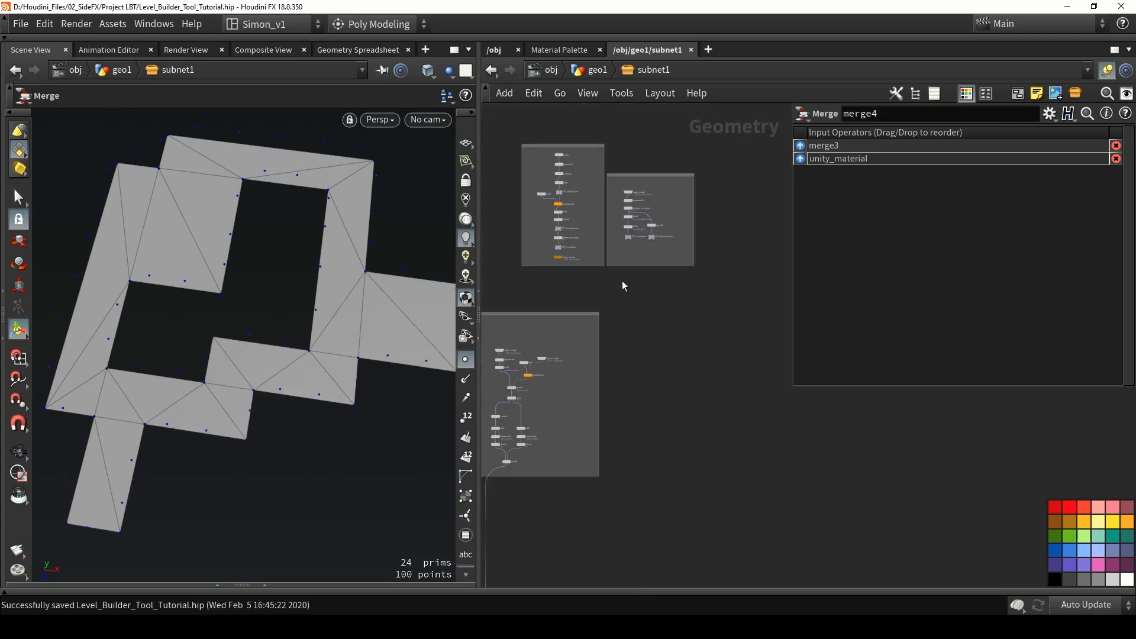
pyautogui.scroll(4, 537, 241)
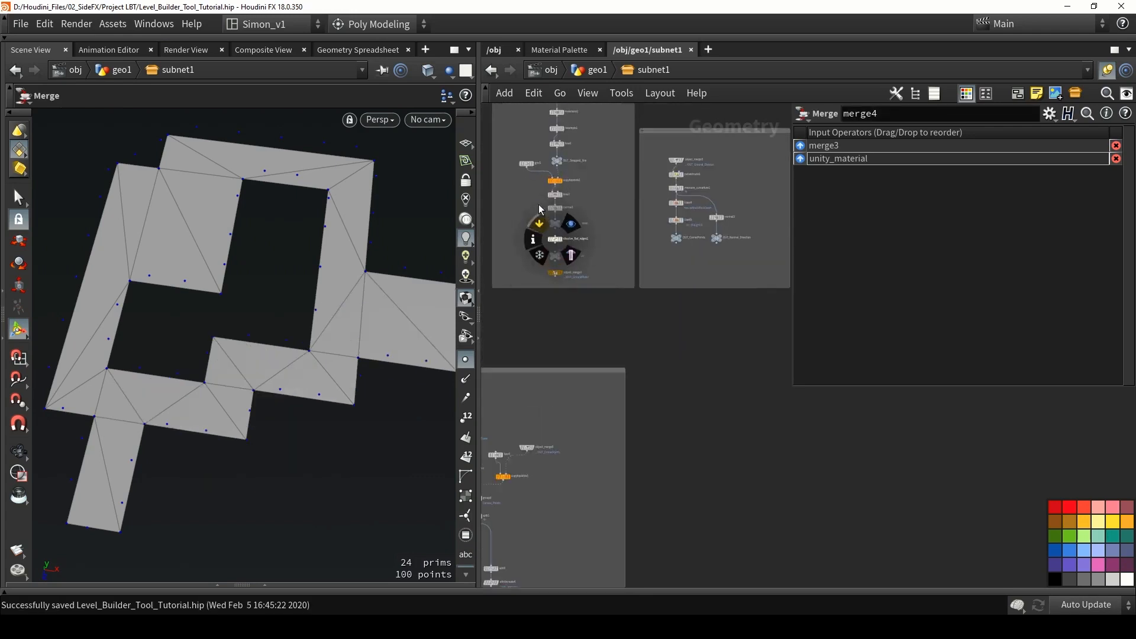
pyautogui.scroll(3, 603, 252)
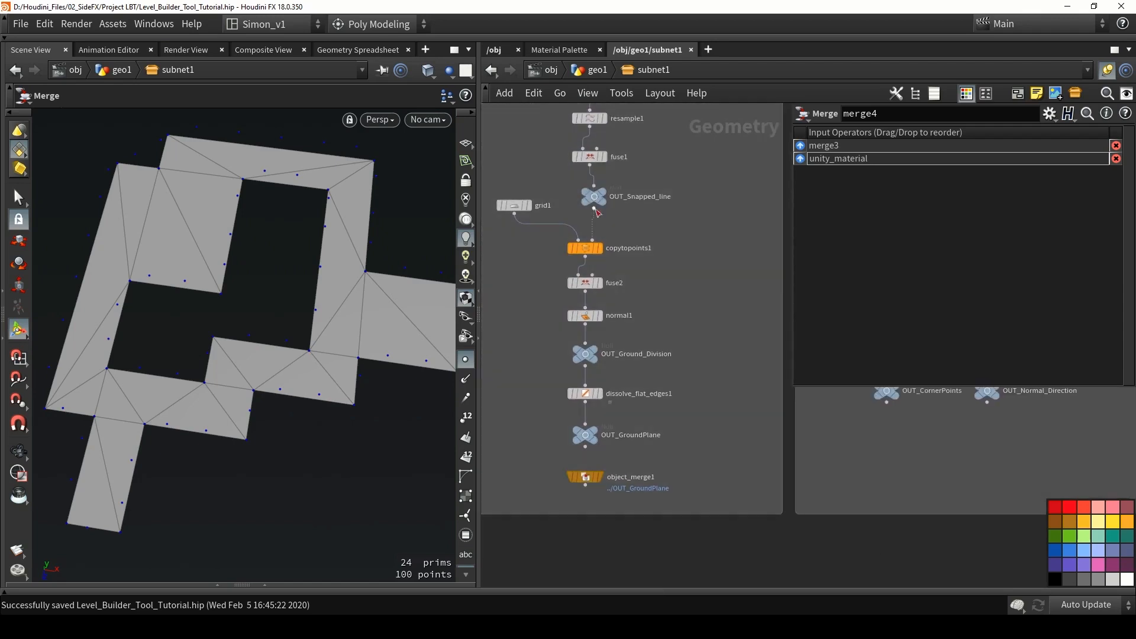
pyautogui.scroll(-3, 680, 408)
pyautogui.keyDown('alt'); pyautogui.moveTo(609, 425); pyautogui.dragTo(730, 493); pyautogui.keyUp('alt')
pyautogui.moveTo(612, 262); pyautogui.dragTo(1044, 178)
pyautogui.scroll(-3, 827, 497)
pyautogui.moveTo(827, 497); pyautogui.dragTo(587, 239, button='middle')
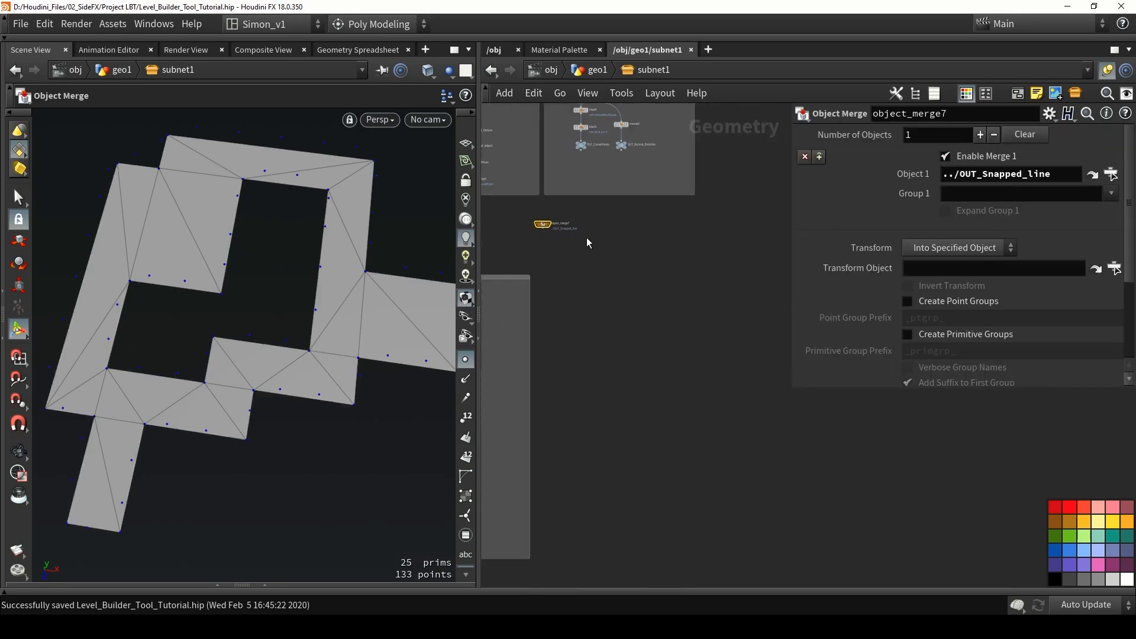
# Move object_merge7 to an empty area of the network and display its snapped line in the viewport
pyautogui.moveTo(541, 225); pyautogui.dragTo(709, 392)
pyautogui.scroll(3, 710, 391)
pyautogui.click(717, 412)
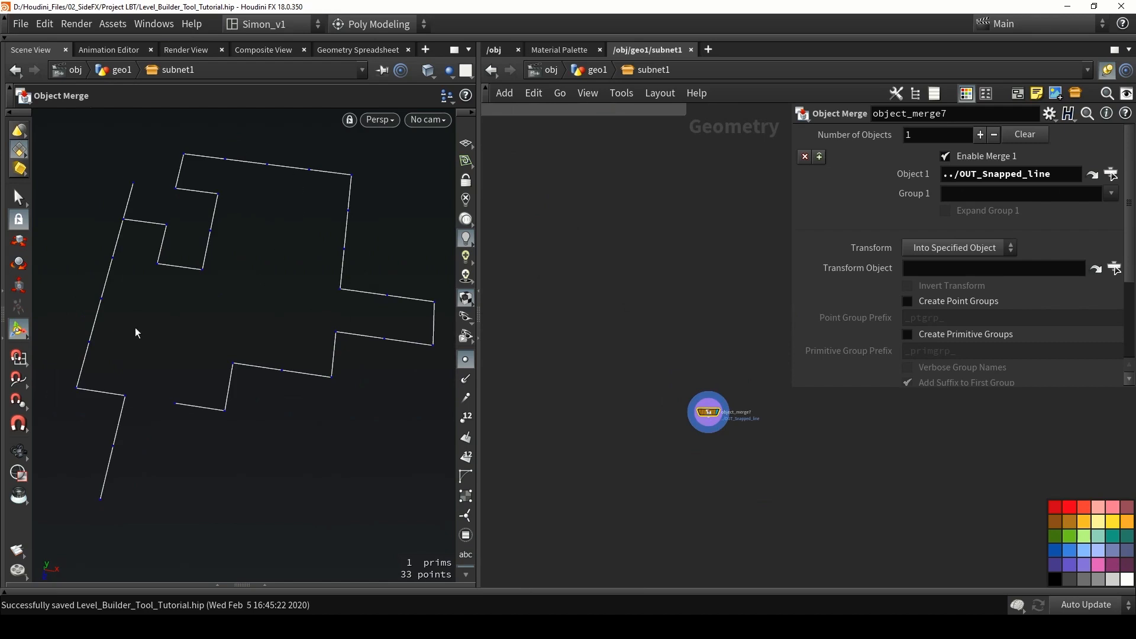
pyautogui.keyDown('alt'); pyautogui.moveTo(291, 263); pyautogui.dragTo(251, 264); pyautogui.keyUp('alt')
pyautogui.moveTo(601, 305); pyautogui.dragTo(727, 391, button='middle')
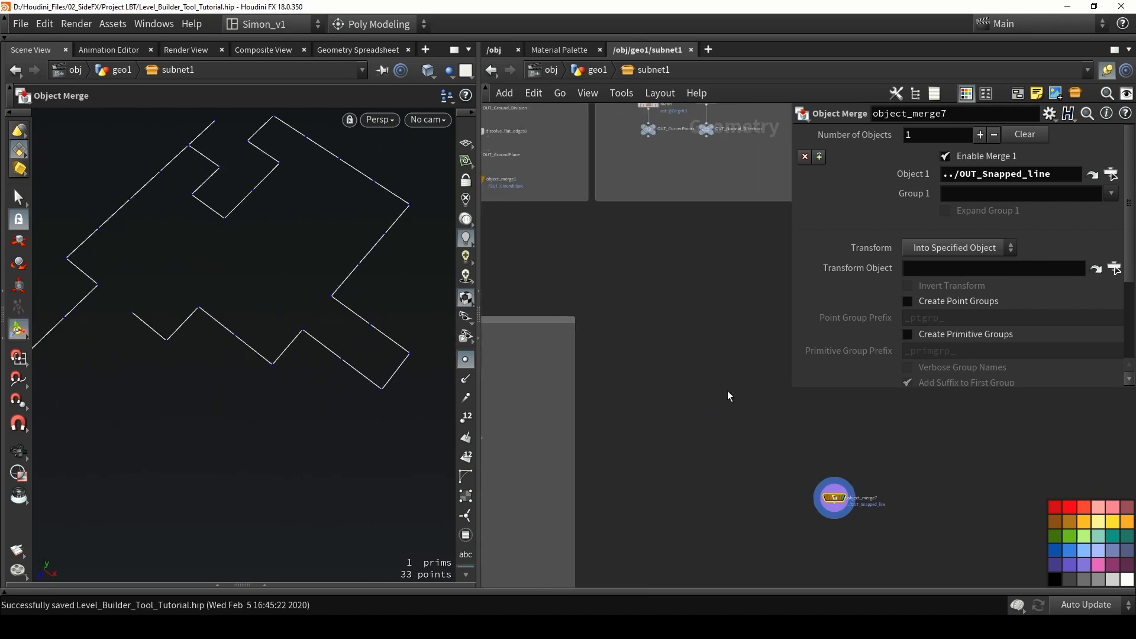
# Show OUT_GroundPlane as a template so its outline appears around the snapped line
pyautogui.scroll(-3, 732, 396)
pyautogui.scroll(6, 589, 275)
pyautogui.click(630, 290)
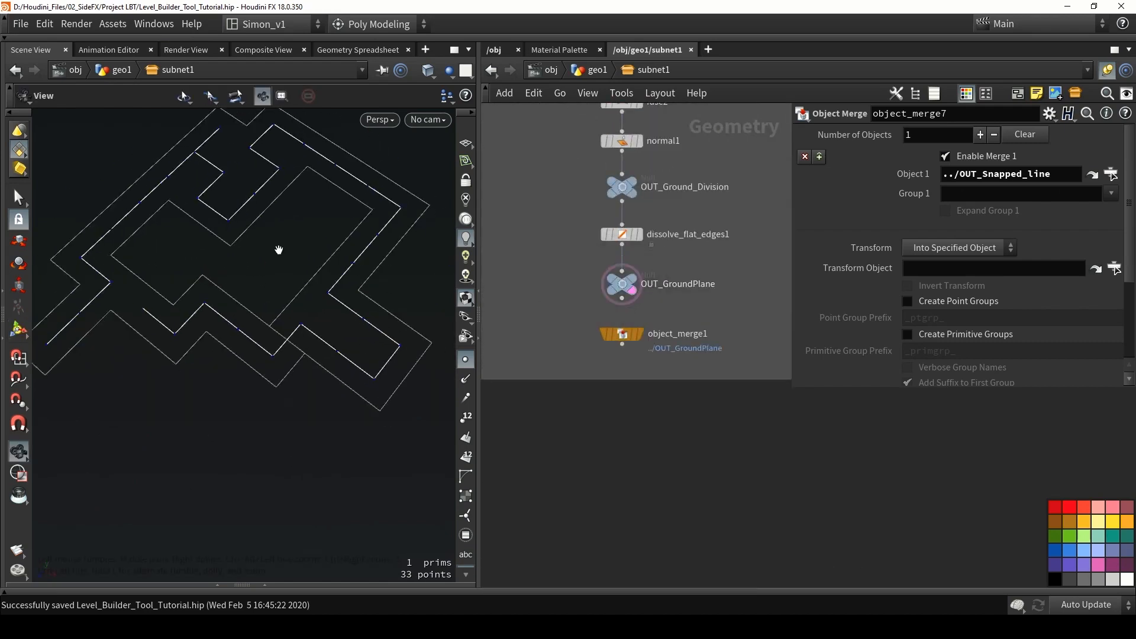
pyautogui.scroll(-2, 278, 249)
pyautogui.moveTo(278, 250); pyautogui.dragTo(175, 323)
# Add an Attribute Create node below object_merge7, wire it to object_merge7 and display its result
pyautogui.moveTo(691, 436); pyautogui.dragTo(523, 282, button='middle')
pyautogui.scroll(-2, 603, 342)
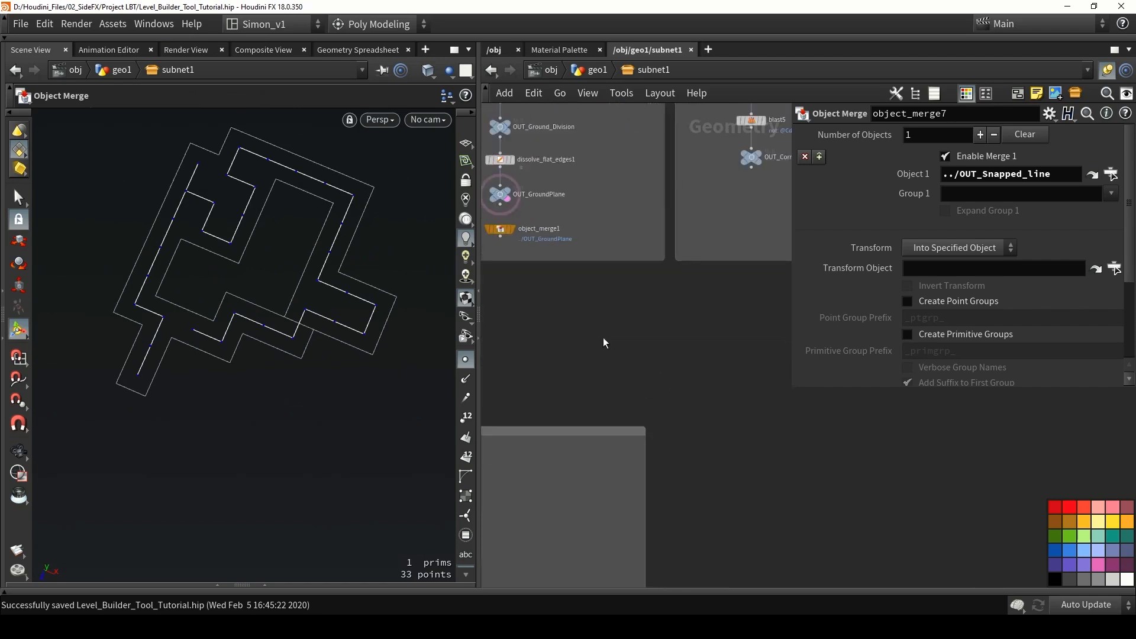
pyautogui.scroll(-2, 591, 335)
pyautogui.moveTo(607, 345); pyautogui.dragTo(510, 273, button='middle')
pyautogui.moveTo(677, 405); pyautogui.dragTo(584, 274, button='middle')
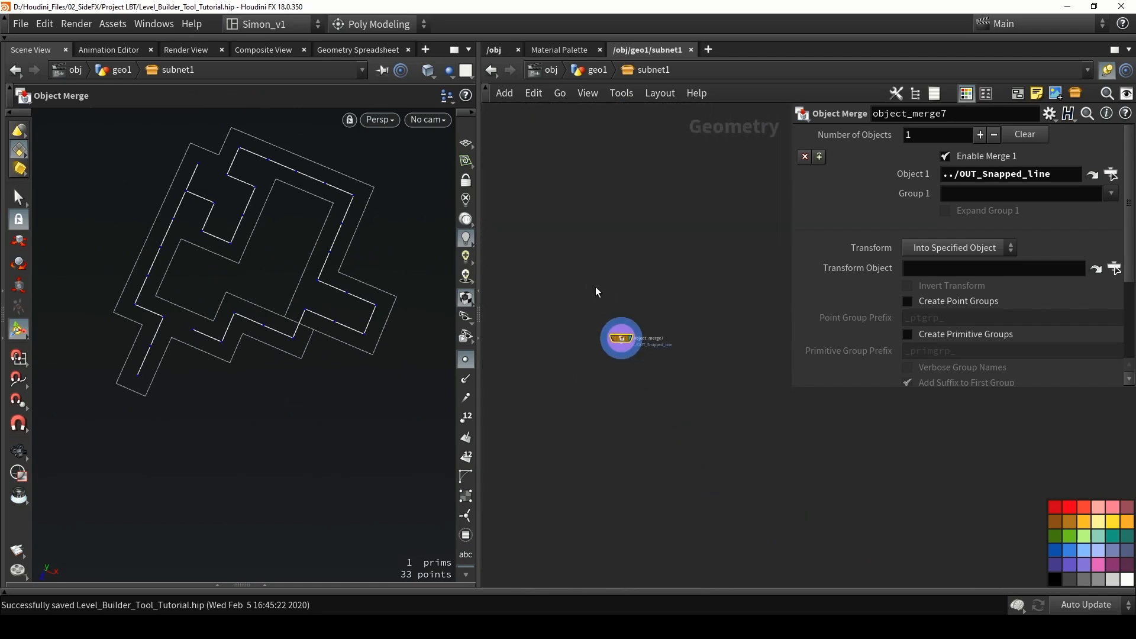
pyautogui.scroll(1, 596, 287)
pyautogui.moveTo(631, 388); pyautogui.dragTo(623, 338, button='middle')
pyautogui.scroll(3, 623, 338)
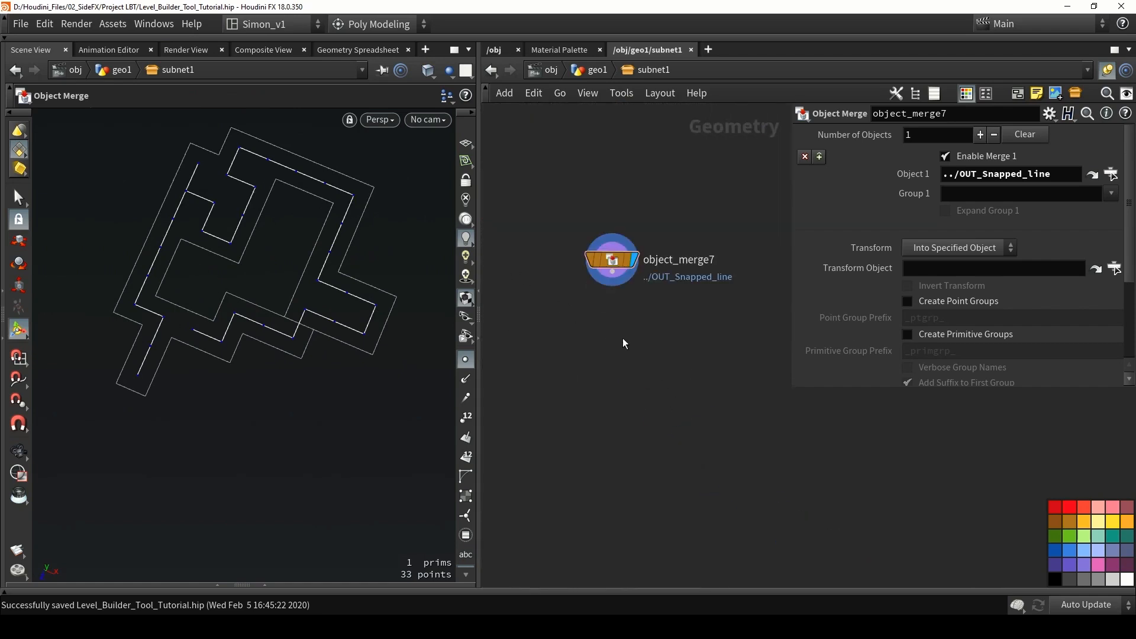
pyautogui.keyDown('alt'); pyautogui.moveTo(313, 247); pyautogui.dragTo(306, 211); pyautogui.keyUp('alt')
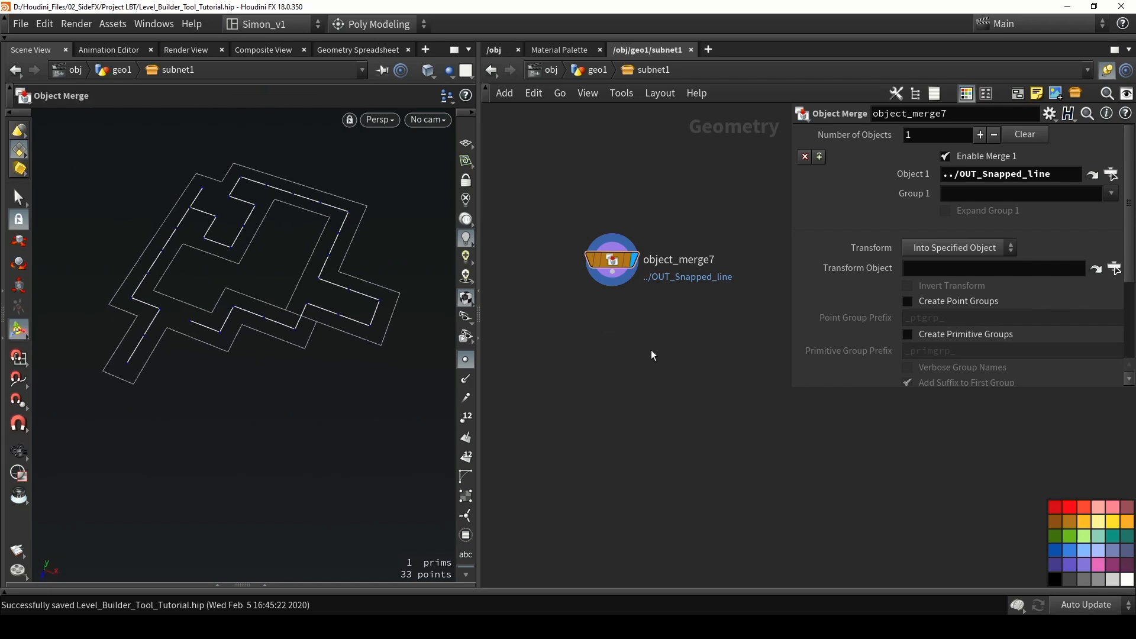
pyautogui.press('Tab')
pyautogui.write('create')
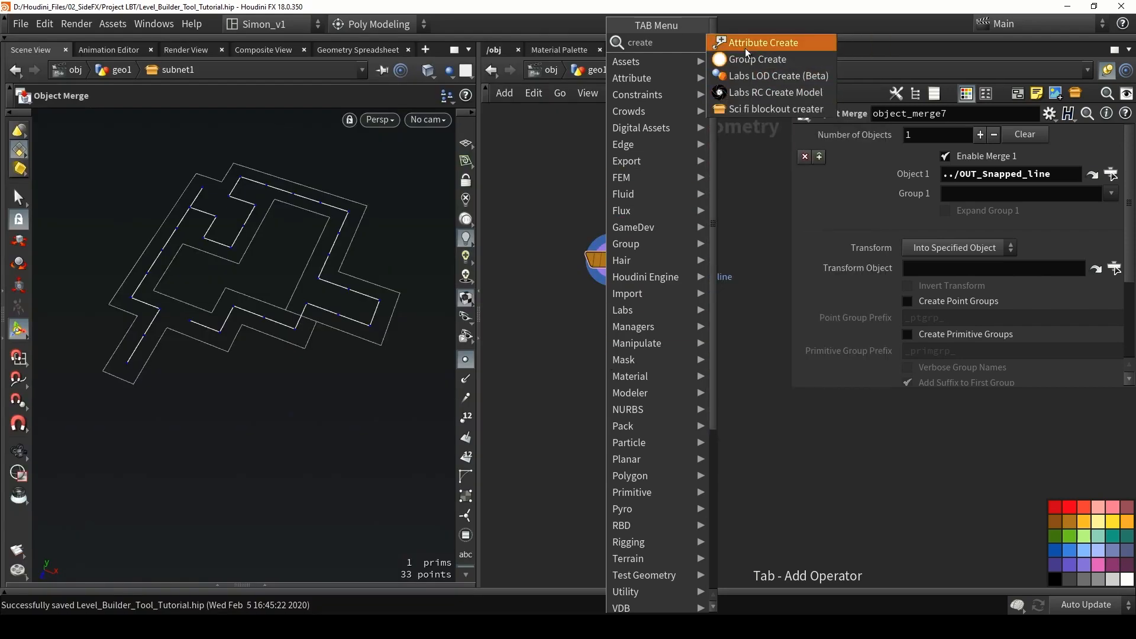
pyautogui.press('Return')
pyautogui.click(627, 319)
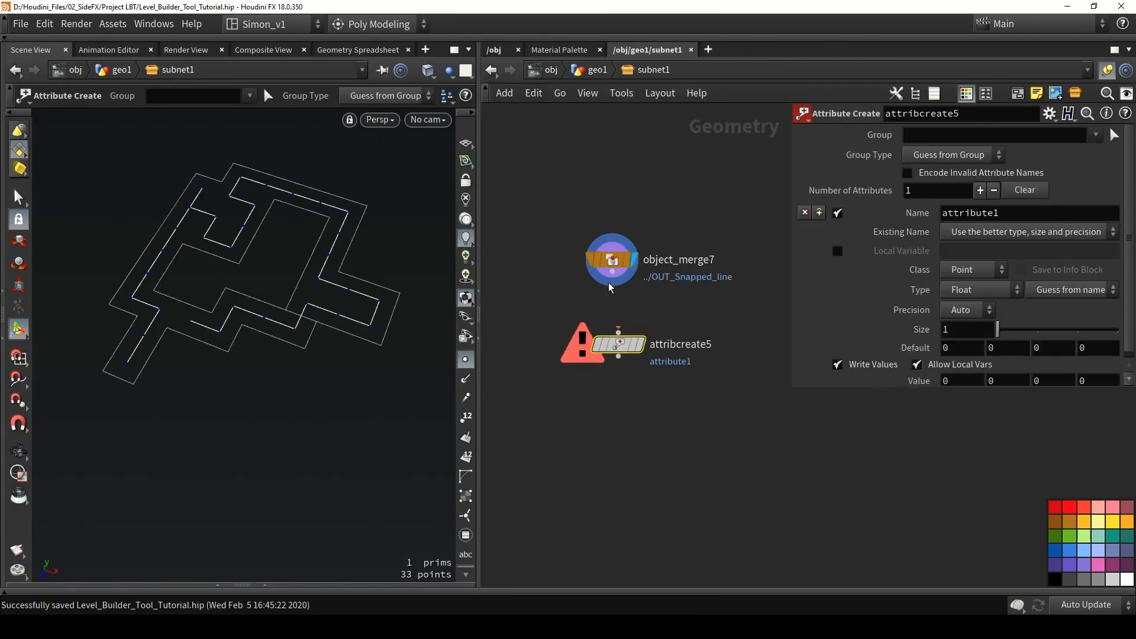
pyautogui.click(626, 355)
pyautogui.moveTo(626, 390); pyautogui.dragTo(615, 400)
pyautogui.click(653, 400)
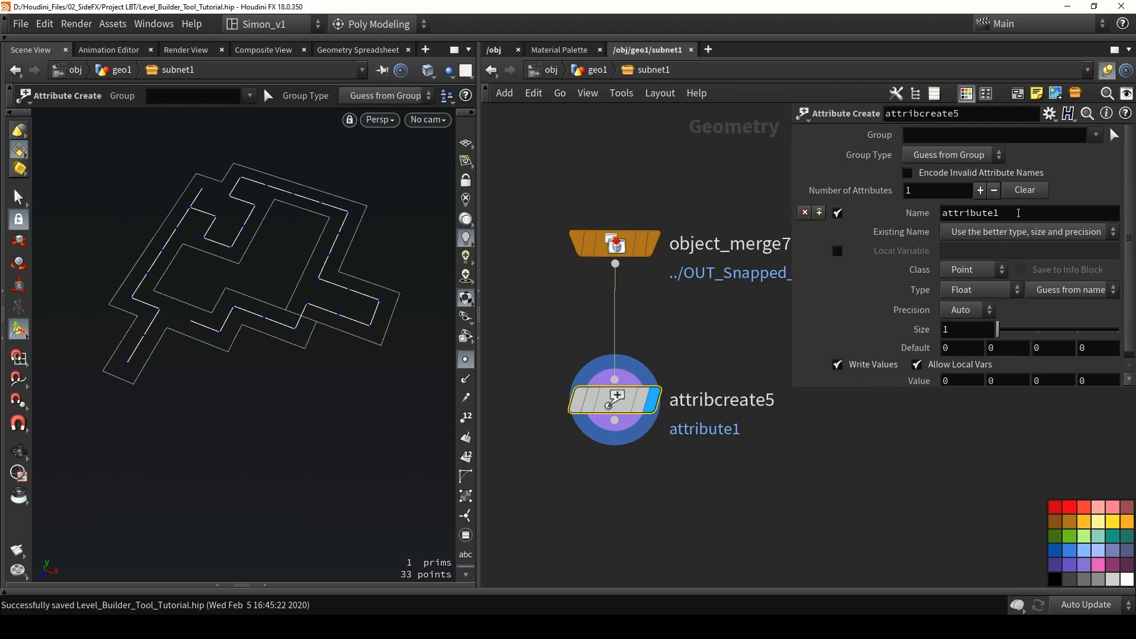
# Configure attribcreate5 to create upward point normals: name N, size 3 and second value component 1
pyautogui.doubleClick(1022, 214)
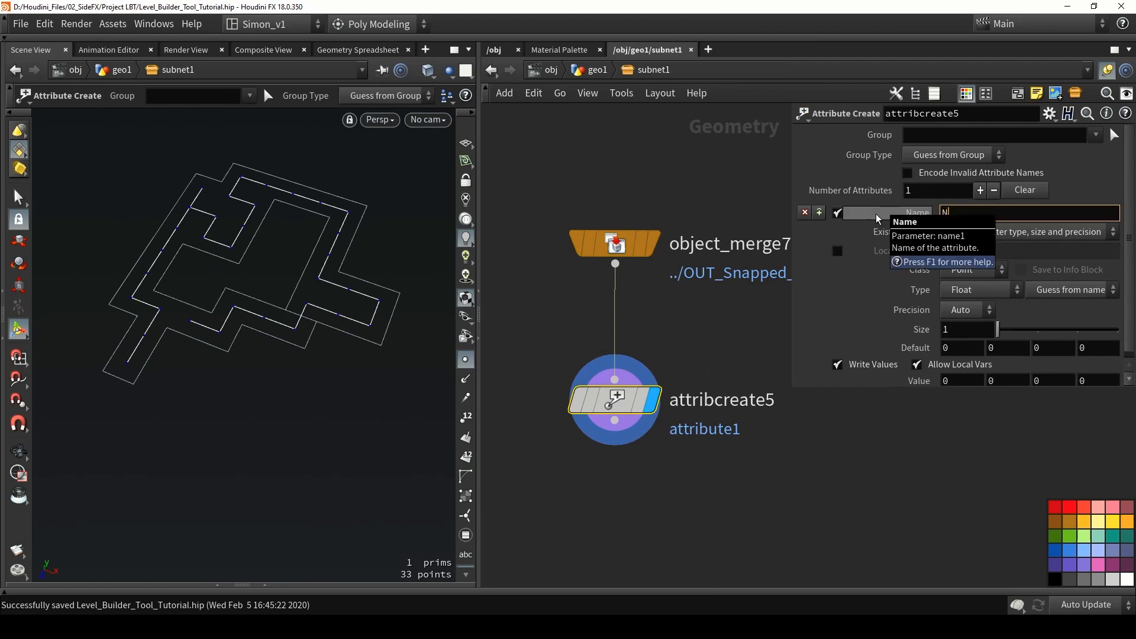
pyautogui.write('N')
pyautogui.press('Return')
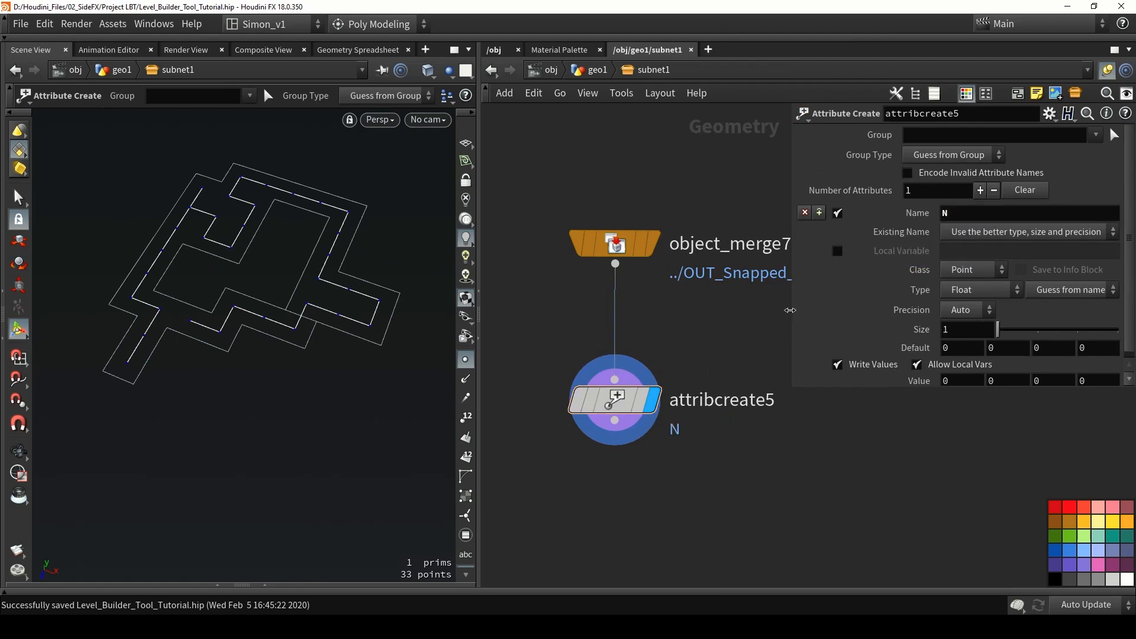
pyautogui.moveTo(790, 310); pyautogui.dragTo(740, 310)
pyautogui.scroll(-1, 914, 258)
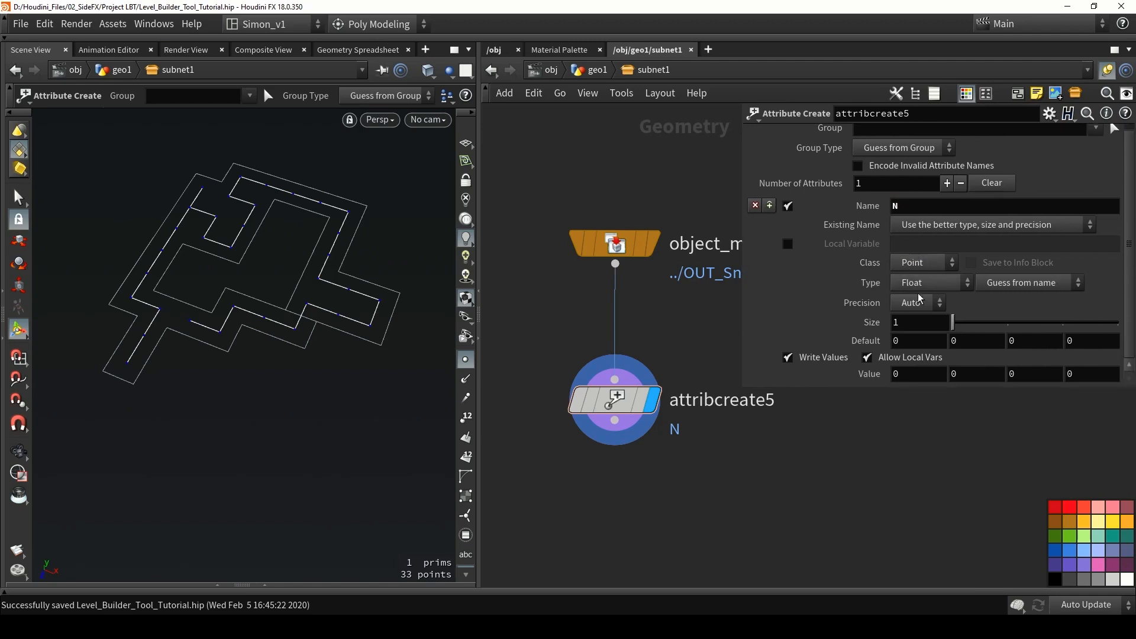
pyautogui.moveTo(951, 322); pyautogui.dragTo(1086, 325)
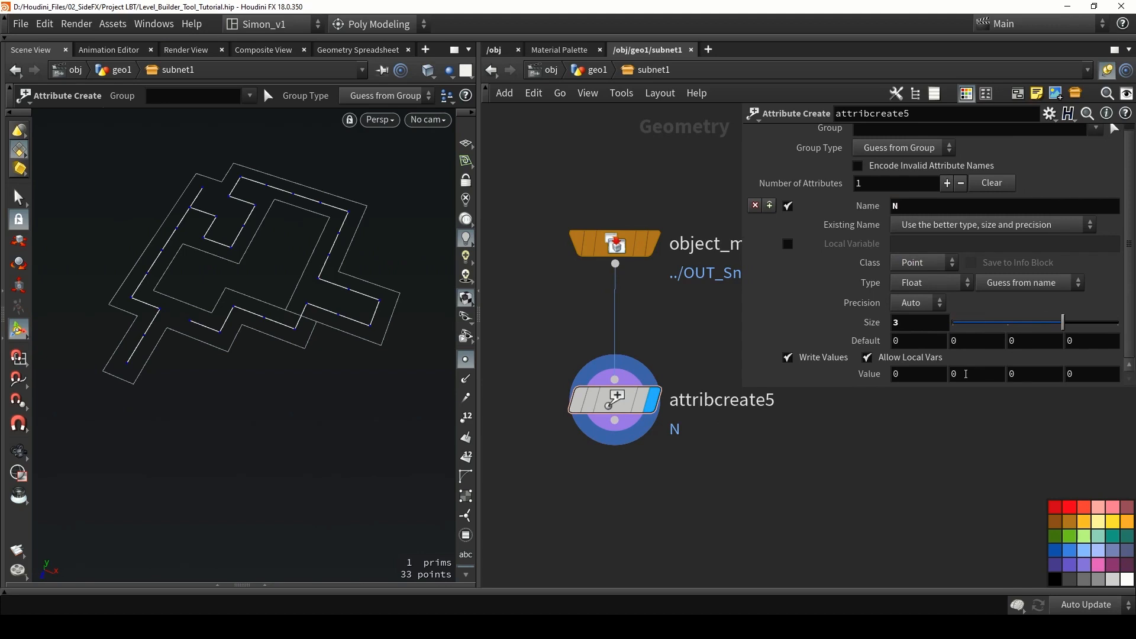
pyautogui.click(972, 375)
pyautogui.write('1')
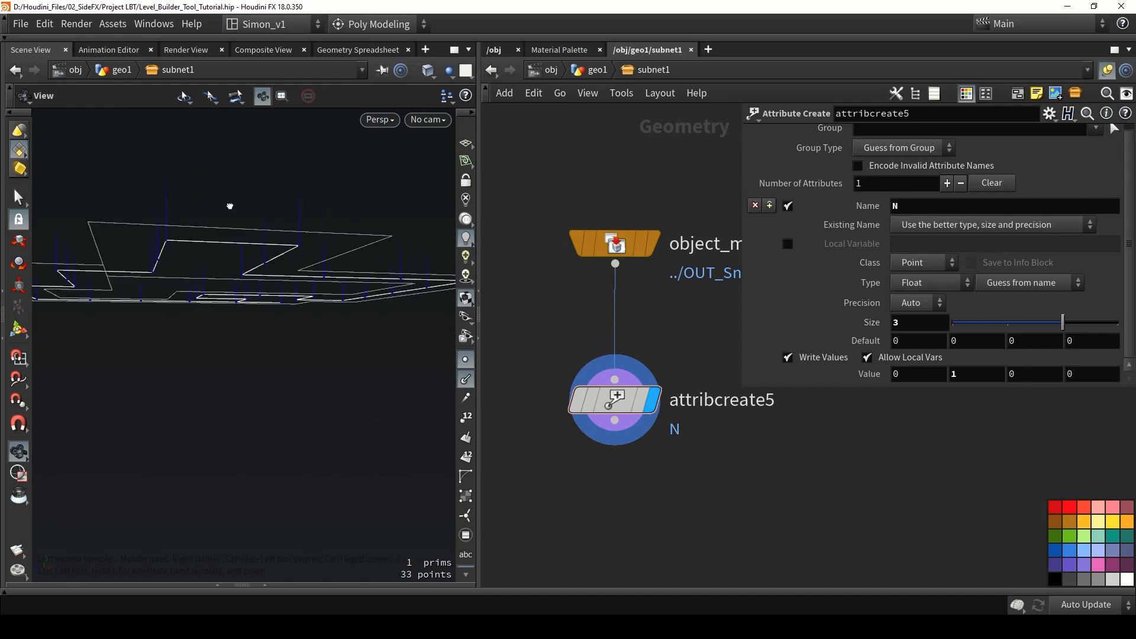
pyautogui.keyDown('alt'); pyautogui.moveTo(229, 205); pyautogui.dragTo(288, 253); pyautogui.keyUp('alt')
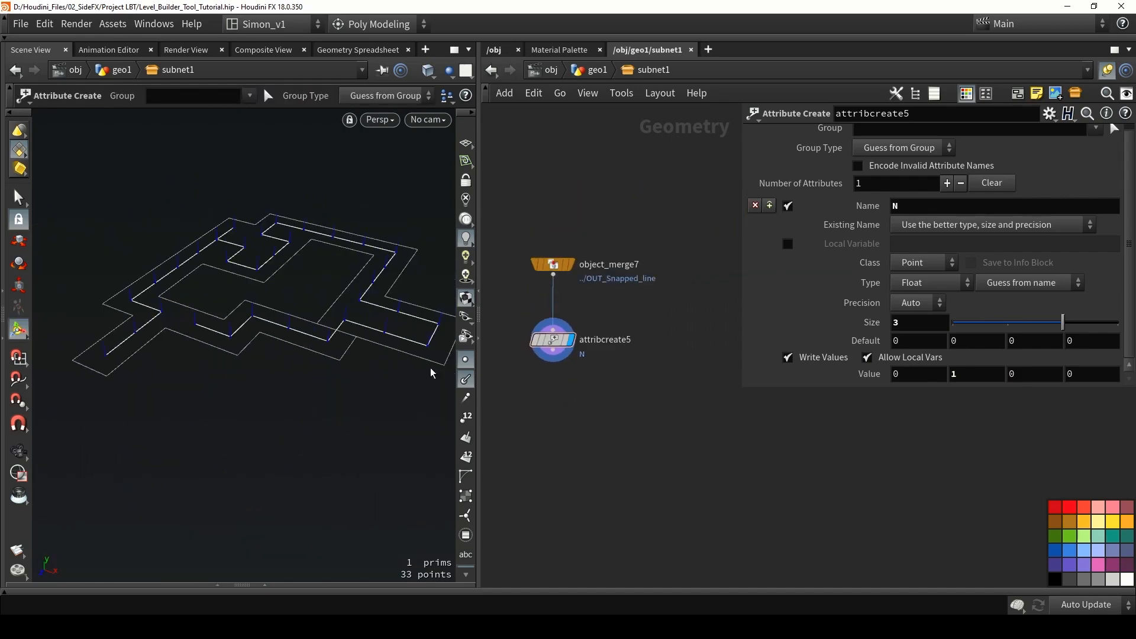
# Add a PolyFrame node beside attribcreate5, feed it from object_merge7 and display it
pyautogui.press('Tab')
pyautogui.write('pol')
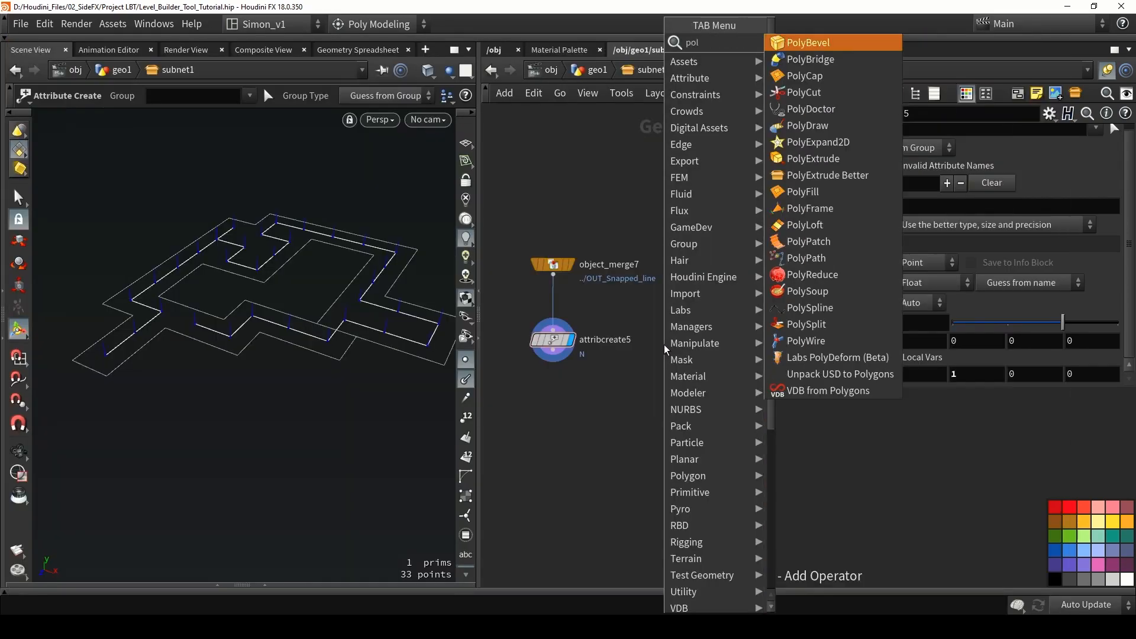
pyautogui.click(813, 159)
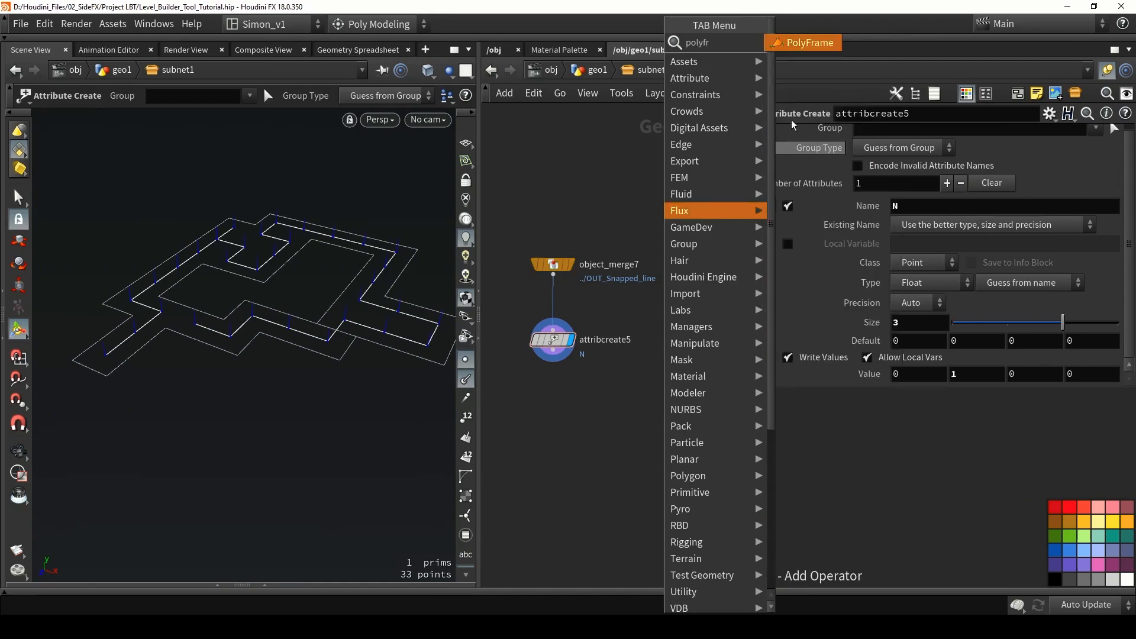
pyautogui.click(667, 339)
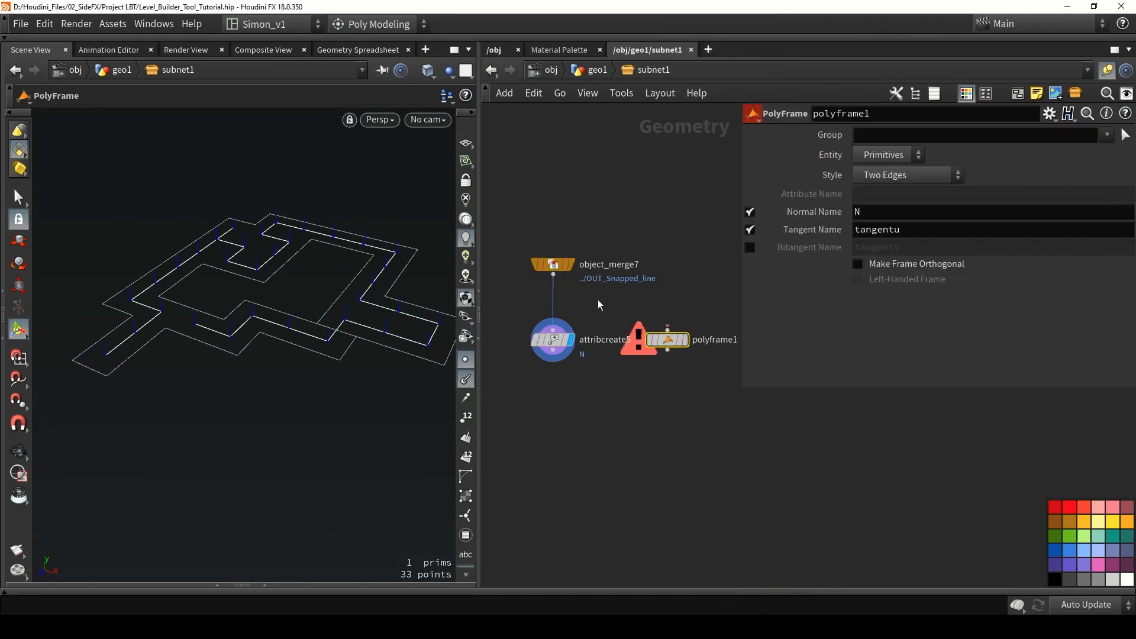
pyautogui.hotkey('ctrl', 's')
pyautogui.moveTo(555, 279); pyautogui.dragTo(668, 328)
pyautogui.click(684, 340)
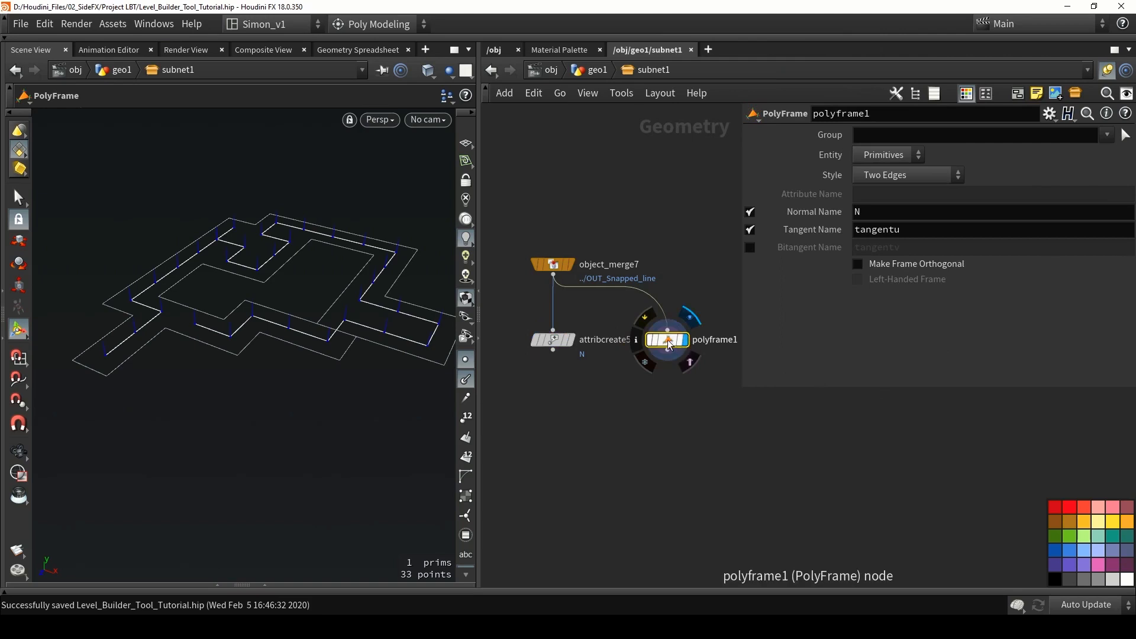
# Configure polyframe1 with the normal output disabled, tangent name N and style First Edge, and inspect the directions along the line
pyautogui.click(751, 211)
pyautogui.doubleClick(917, 233)
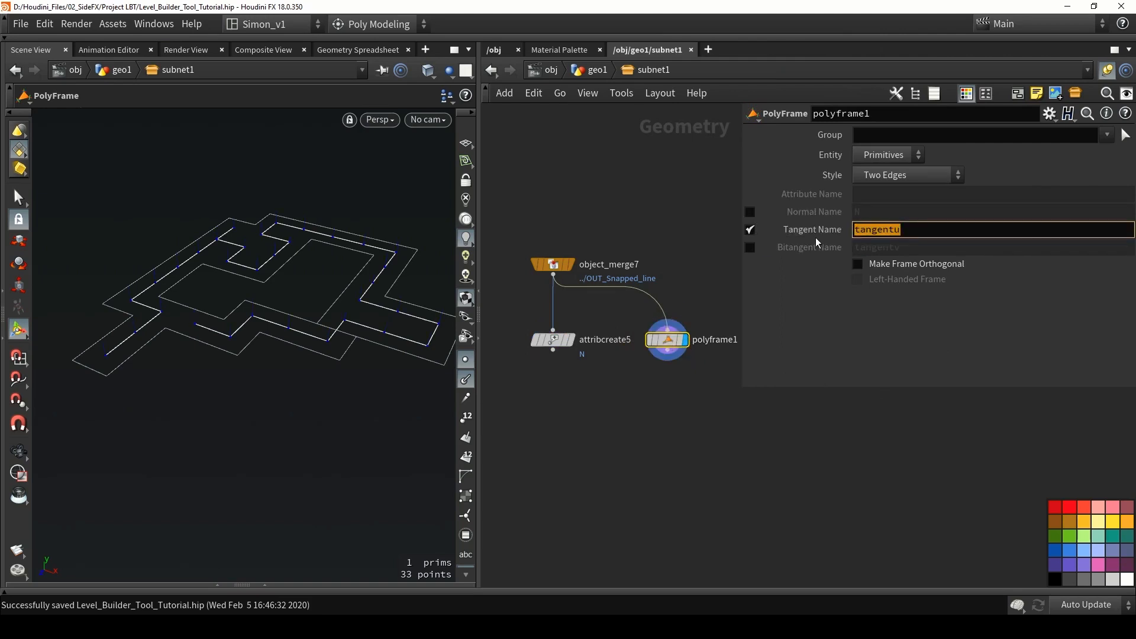
pyautogui.write('N')
pyautogui.press('Return')
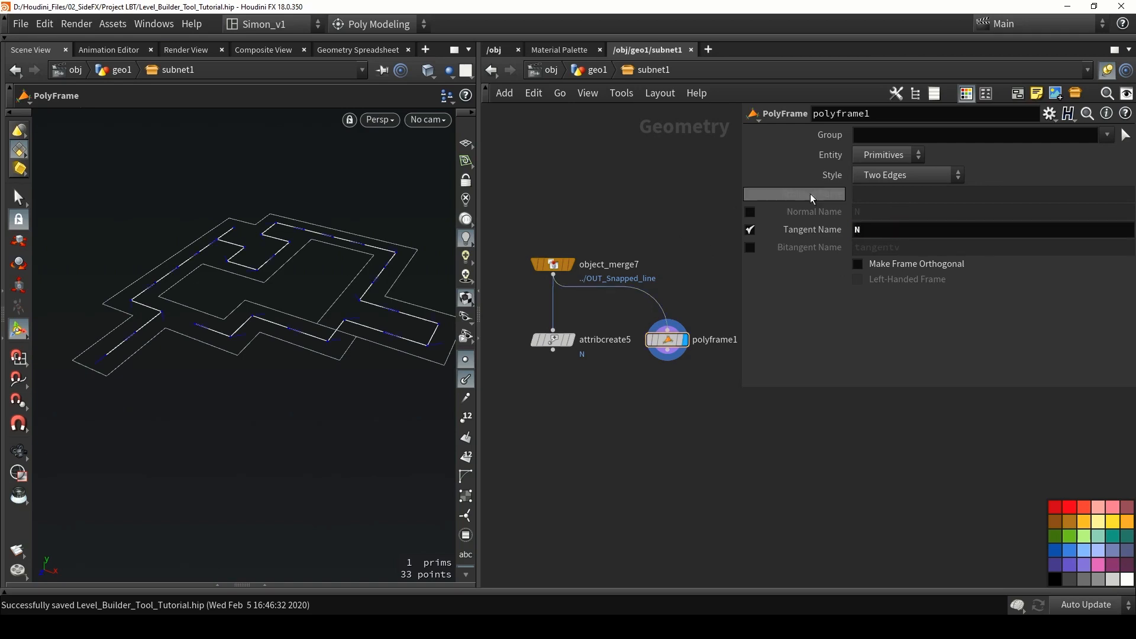
pyautogui.click(888, 175)
pyautogui.click(868, 194)
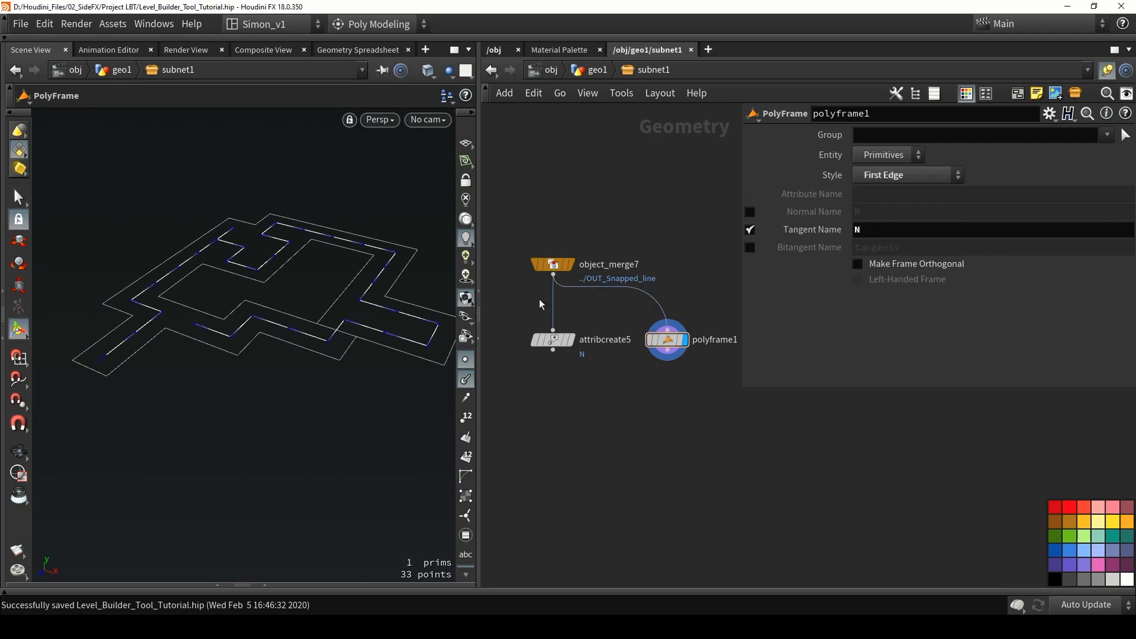
pyautogui.keyDown('alt'); pyautogui.moveTo(343, 283); pyautogui.dragTo(198, 335); pyautogui.keyUp('alt')
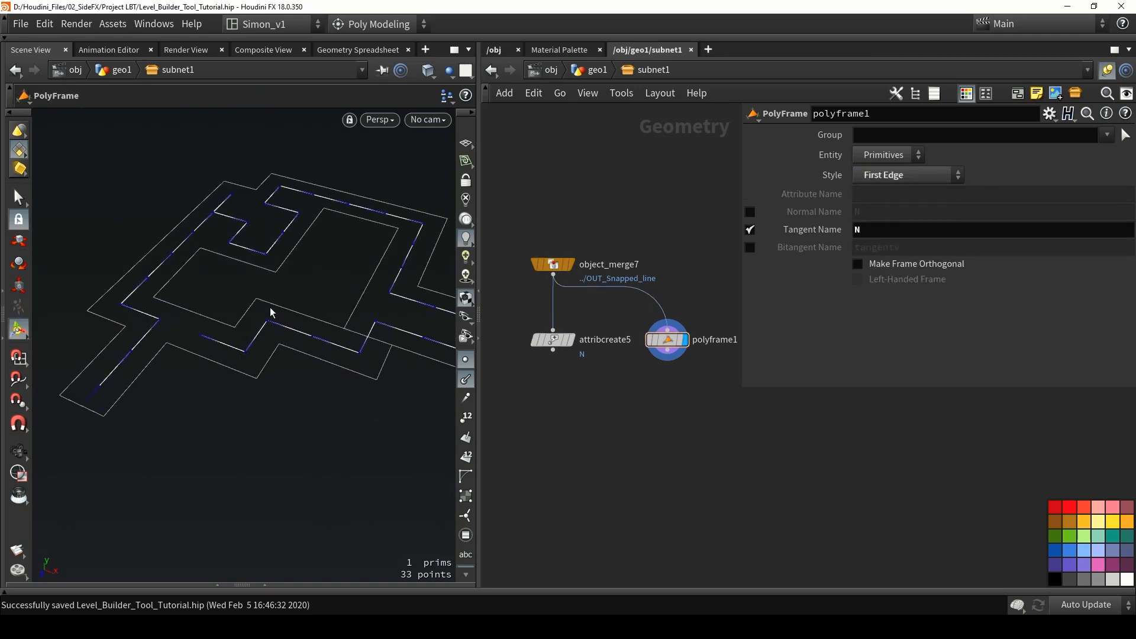
pyautogui.keyDown('alt'); pyautogui.moveTo(271, 312); pyautogui.dragTo(292, 341); pyautogui.keyUp('alt')
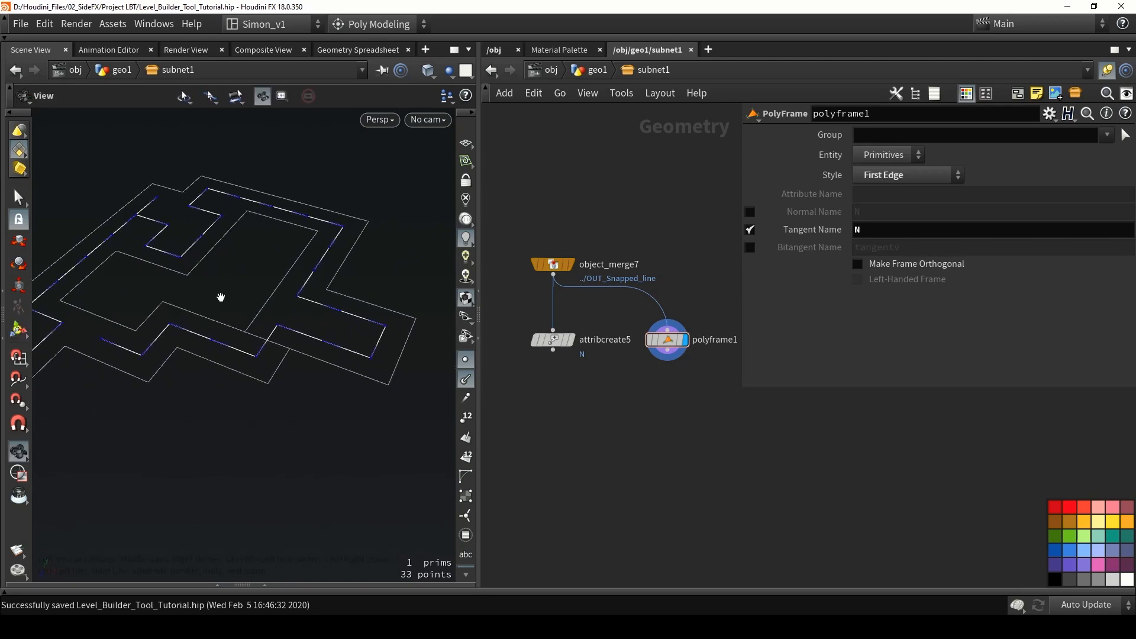
pyautogui.keyDown('alt'); pyautogui.moveTo(221, 297); pyautogui.dragTo(248, 319); pyautogui.keyUp('alt')
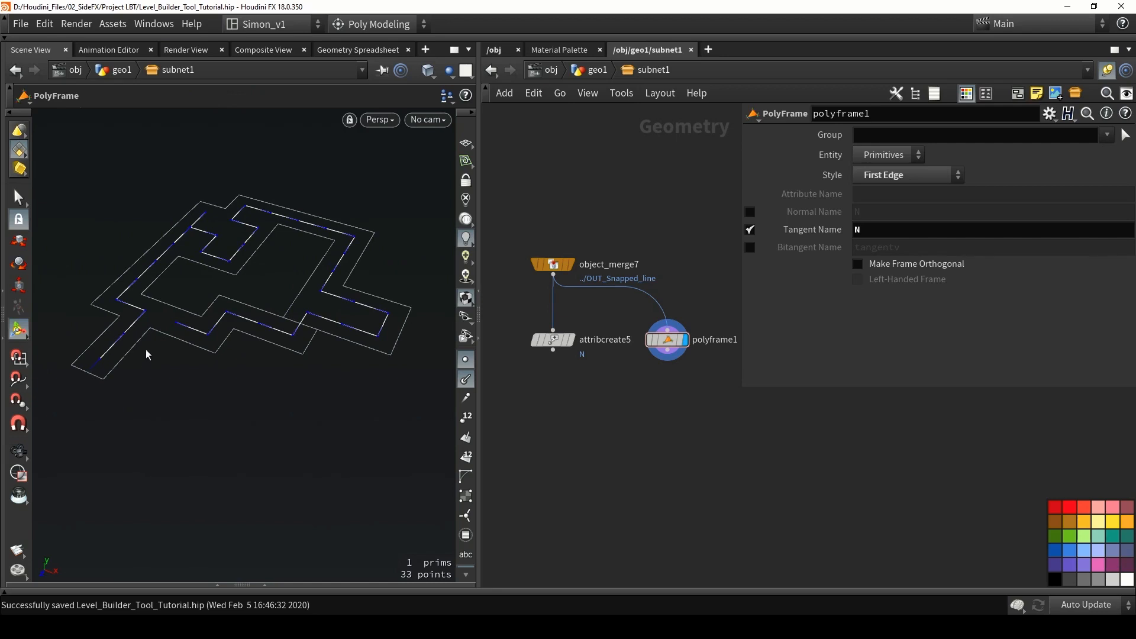
pyautogui.keyDown('alt'); pyautogui.moveTo(146, 349); pyautogui.dragTo(143, 395); pyautogui.keyUp('alt')
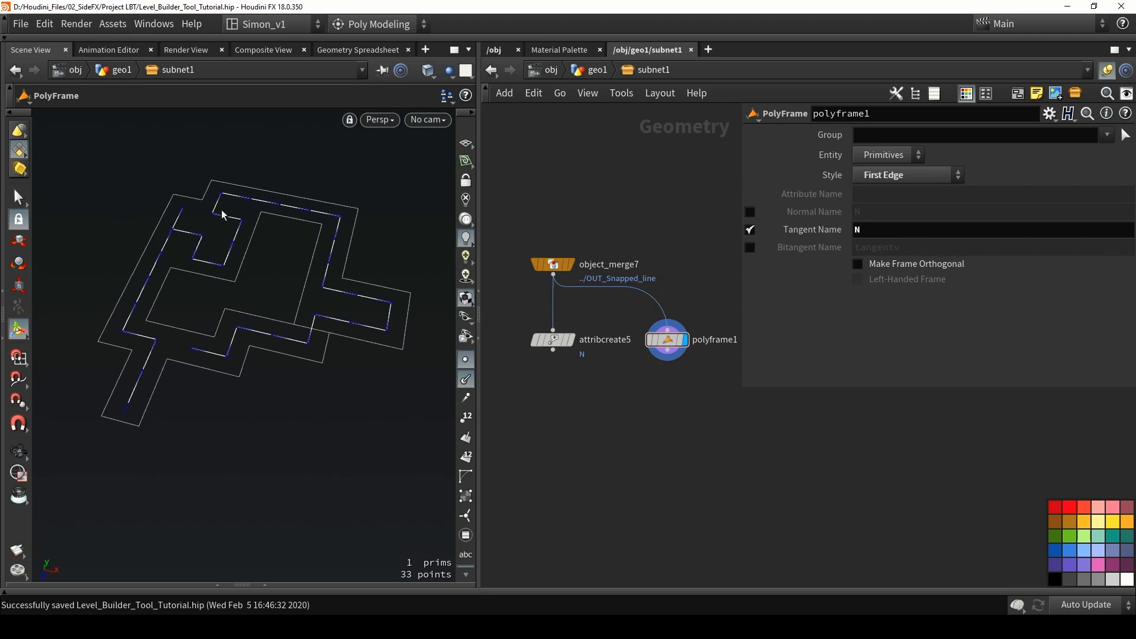
# Move polyframe1 slightly away from attribcreate5 and display attribcreate5 instead
pyautogui.moveTo(637, 408); pyautogui.dragTo(658, 374, button='middle')
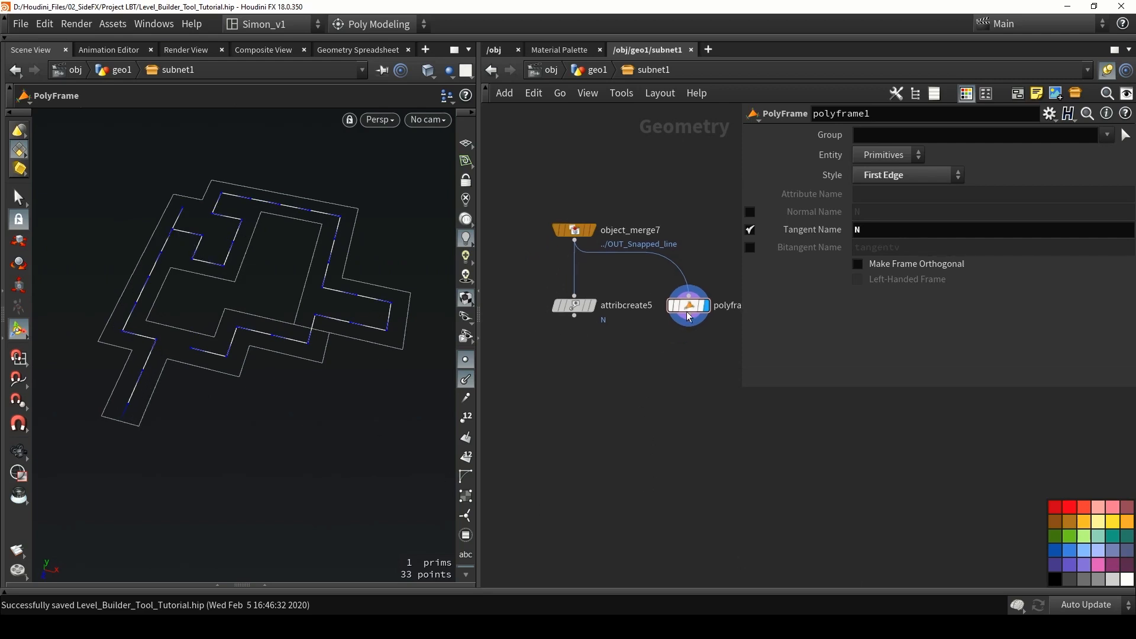
pyautogui.moveTo(688, 310); pyautogui.dragTo(708, 277)
pyautogui.moveTo(597, 305)
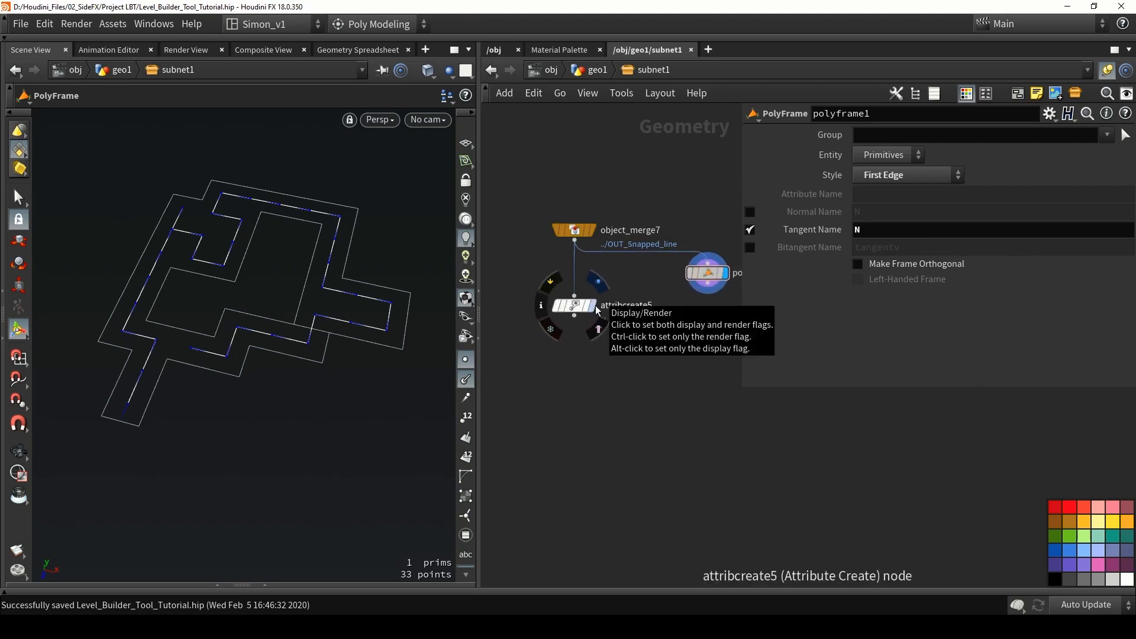
pyautogui.click(598, 309)
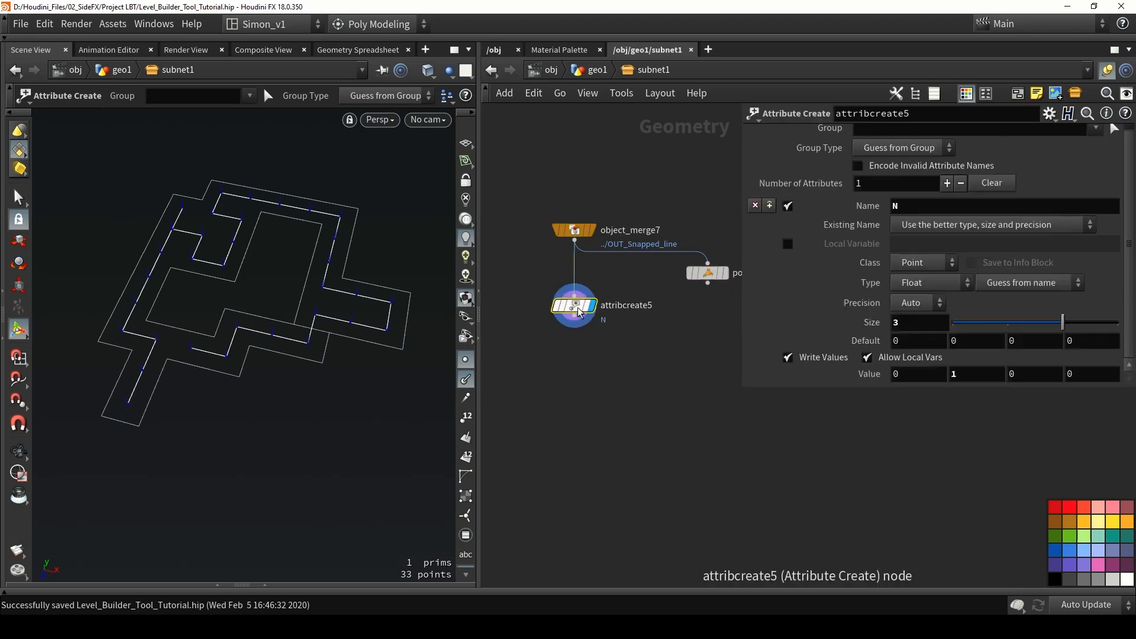
# Add a Transform node below attribcreate5, wire it to that node and display it
pyautogui.moveTo(606, 404); pyautogui.dragTo(633, 361, button='middle')
pyautogui.scroll(2, 607, 331)
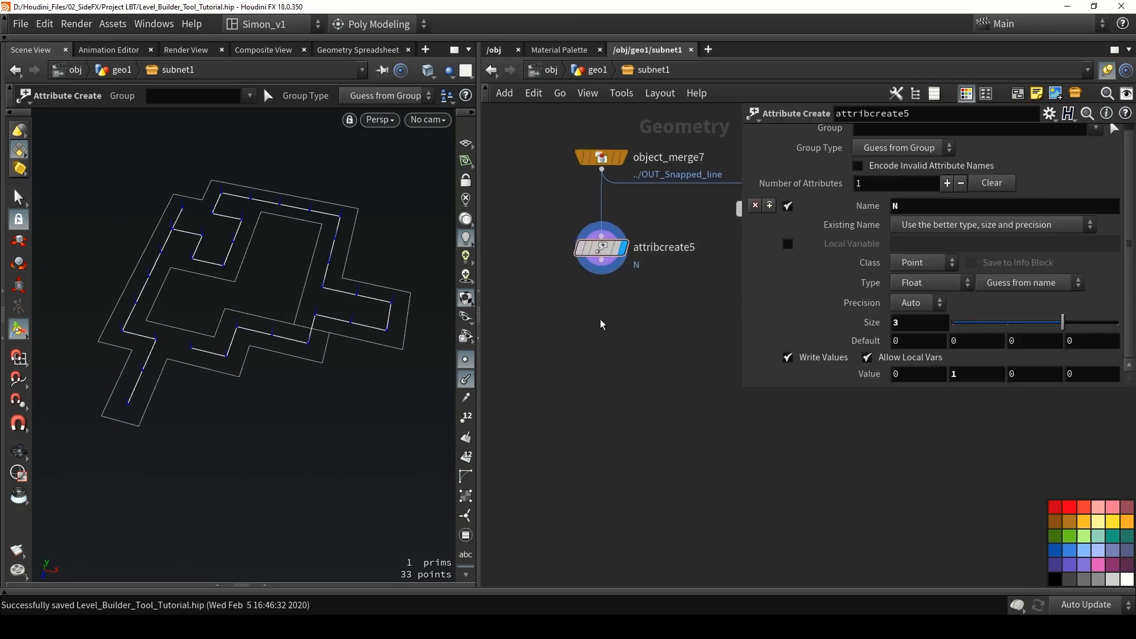
pyautogui.press('Tab')
pyautogui.write('tra')
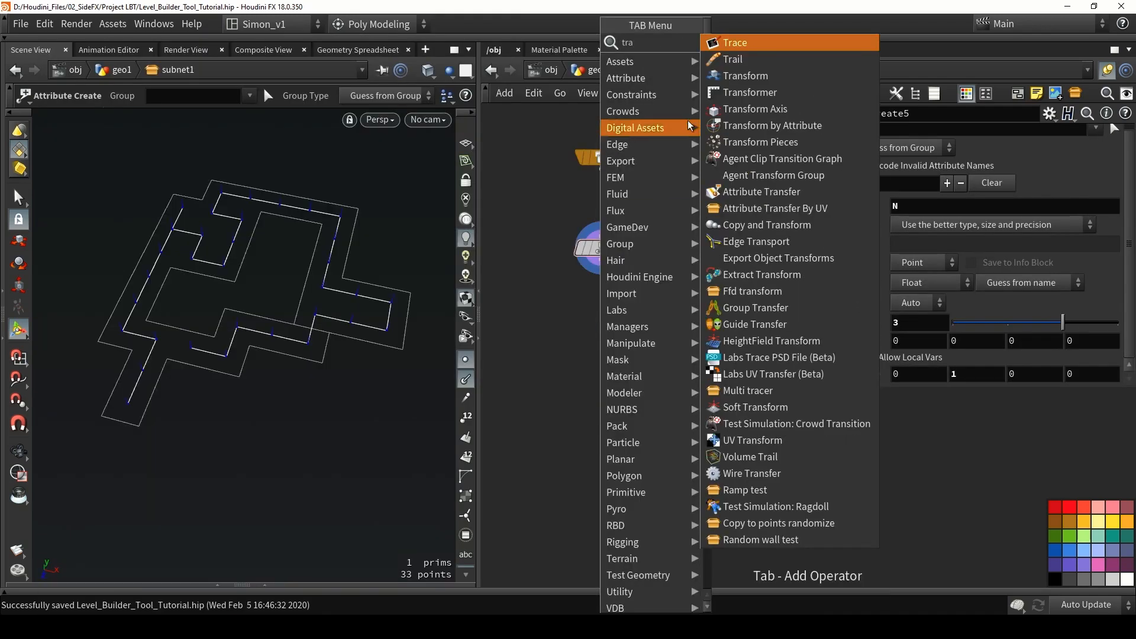
pyautogui.click(735, 76)
pyautogui.click(616, 318)
pyautogui.scroll(2, 604, 278)
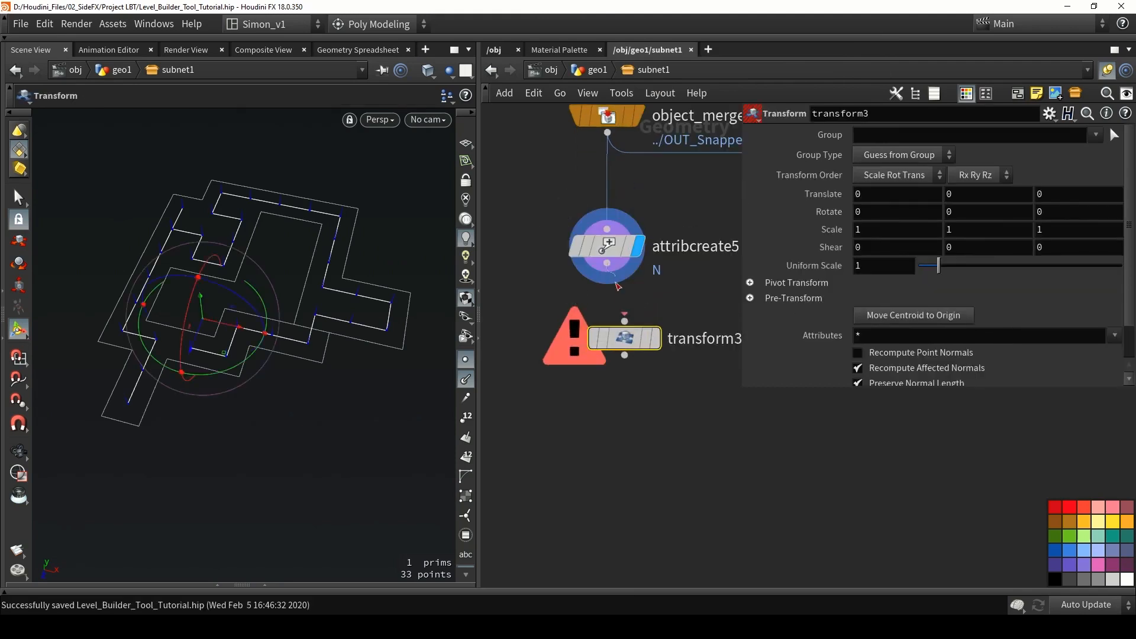
pyautogui.click(641, 335)
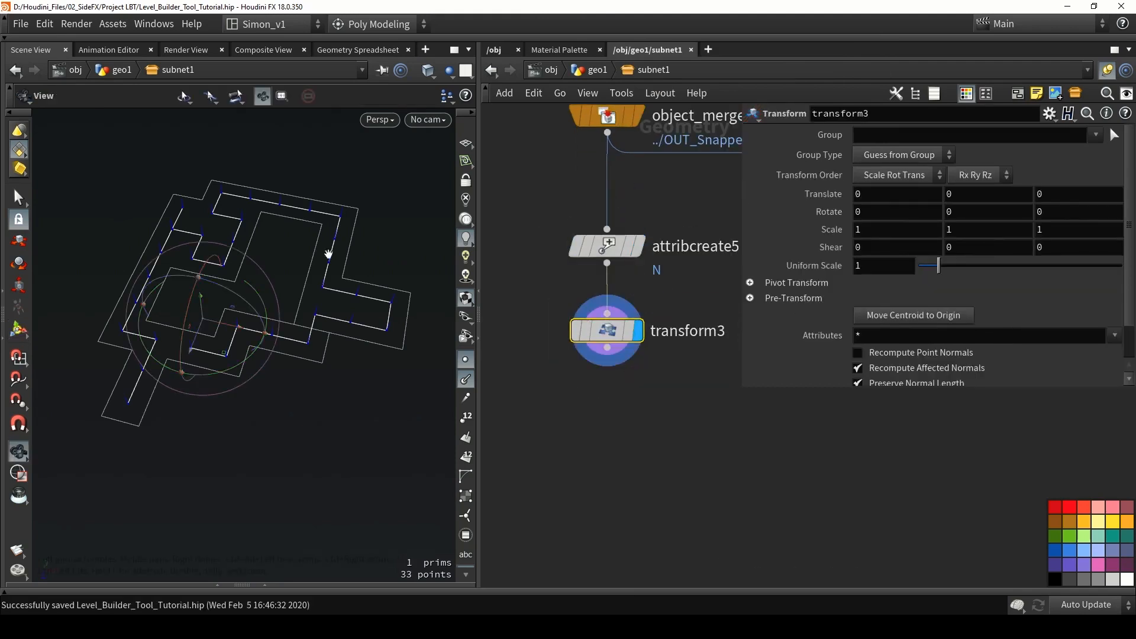
# Raise the snapped line freehand above the ground plane outline to a Y translation of about 17.6
pyautogui.keyDown('alt'); pyautogui.moveTo(327, 254); pyautogui.dragTo(258, 242); pyautogui.keyUp('alt')
pyautogui.moveTo(208, 270); pyautogui.dragTo(188, 159)
pyautogui.keyDown('alt'); pyautogui.moveTo(248, 207); pyautogui.dragTo(238, 172); pyautogui.keyUp('alt')
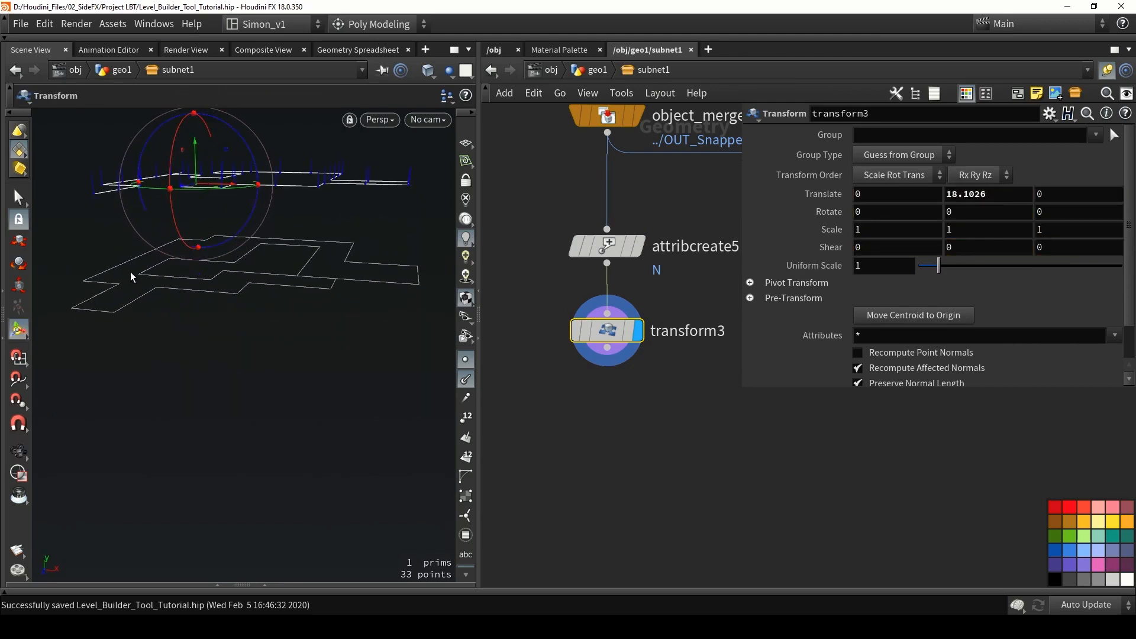
pyautogui.moveTo(199, 149)
pyautogui.mouseDown()
pyautogui.moveTo(195, 183)
pyautogui.moveTo(195, 165)
pyautogui.mouseUp()
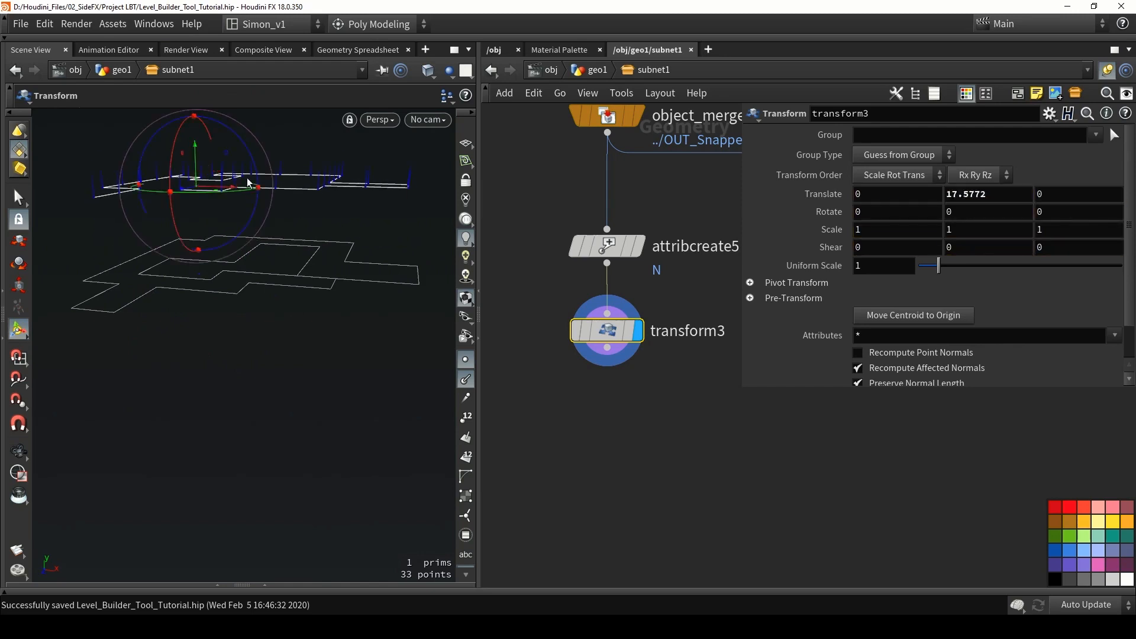
# Set transform3's Y translation to 10, check the raised line from the side and save the scene
pyautogui.click(998, 194)
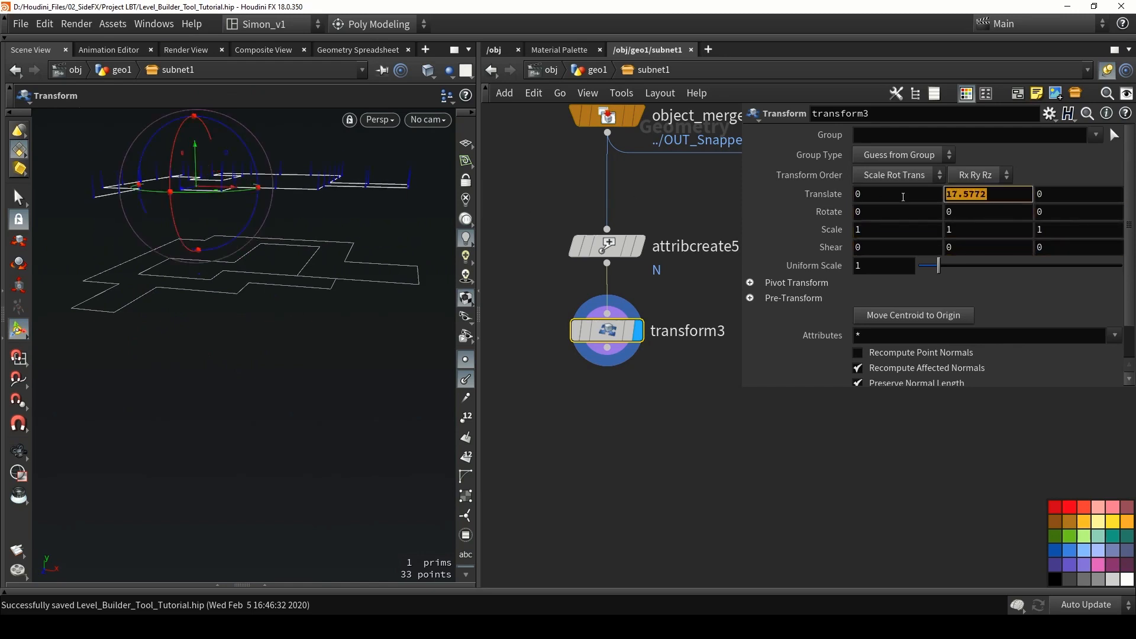
pyautogui.write('10')
pyautogui.press('Return')
pyautogui.keyDown('alt'); pyautogui.moveTo(322, 284); pyautogui.dragTo(312, 250); pyautogui.keyUp('alt')
pyautogui.hotkey('ctrl', 's')
pyautogui.moveTo(661, 389); pyautogui.dragTo(570, 315)
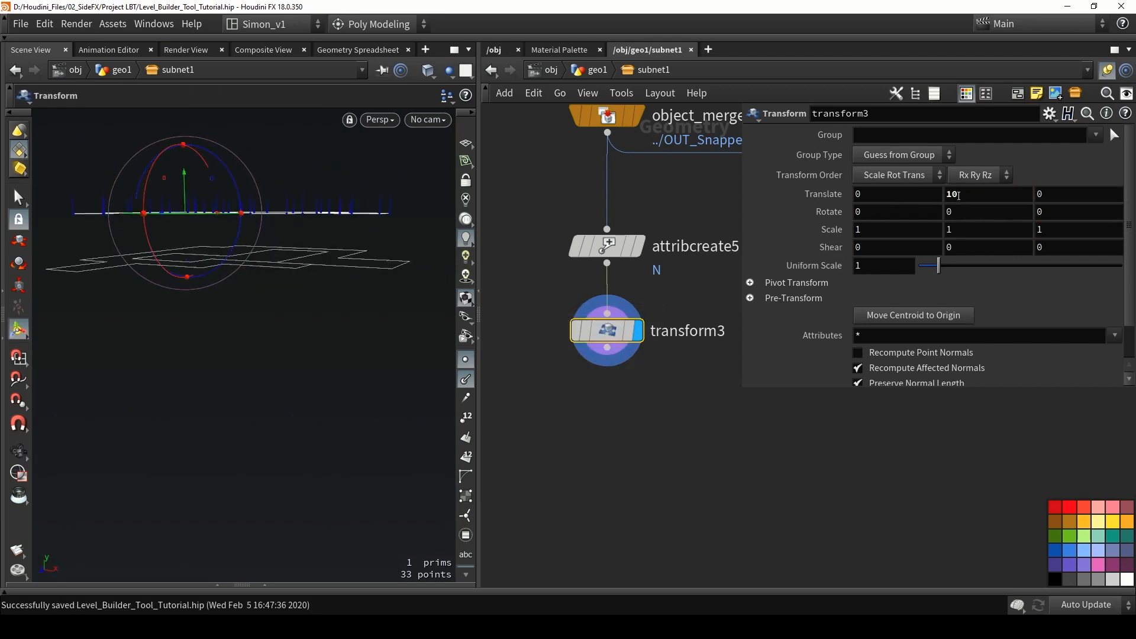
# Add transform3's Y translation to the Level Builder Tool Tutorial1 asset's parameters and label it Height Ceiling
pyautogui.click(120, 25)
pyautogui.moveTo(178, 118)
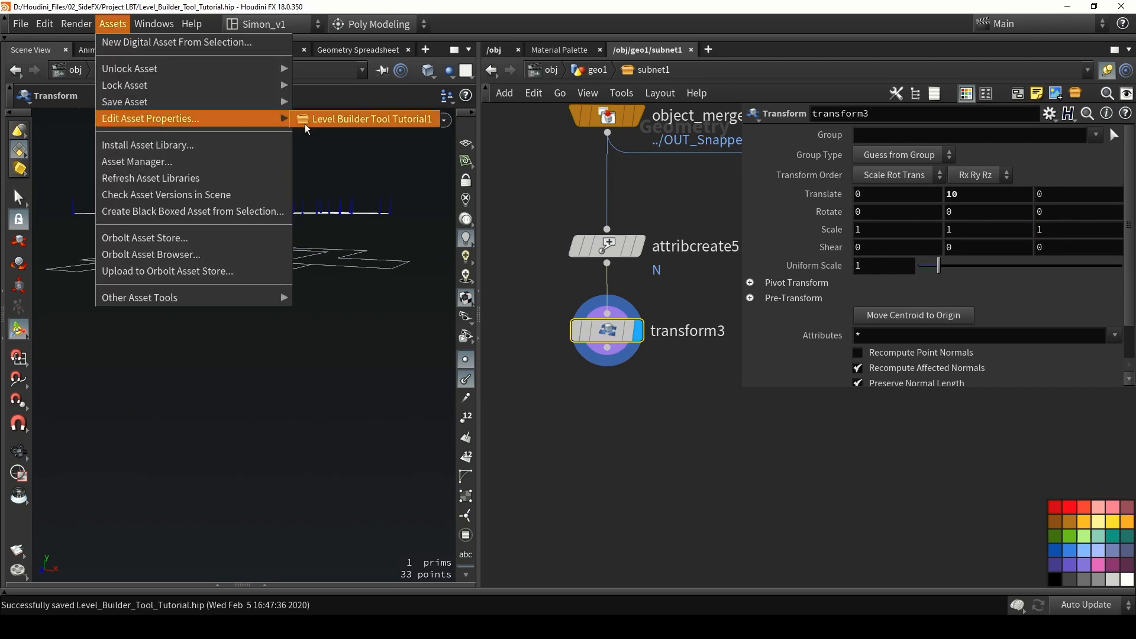
pyautogui.click(333, 124)
pyautogui.click(83, 121)
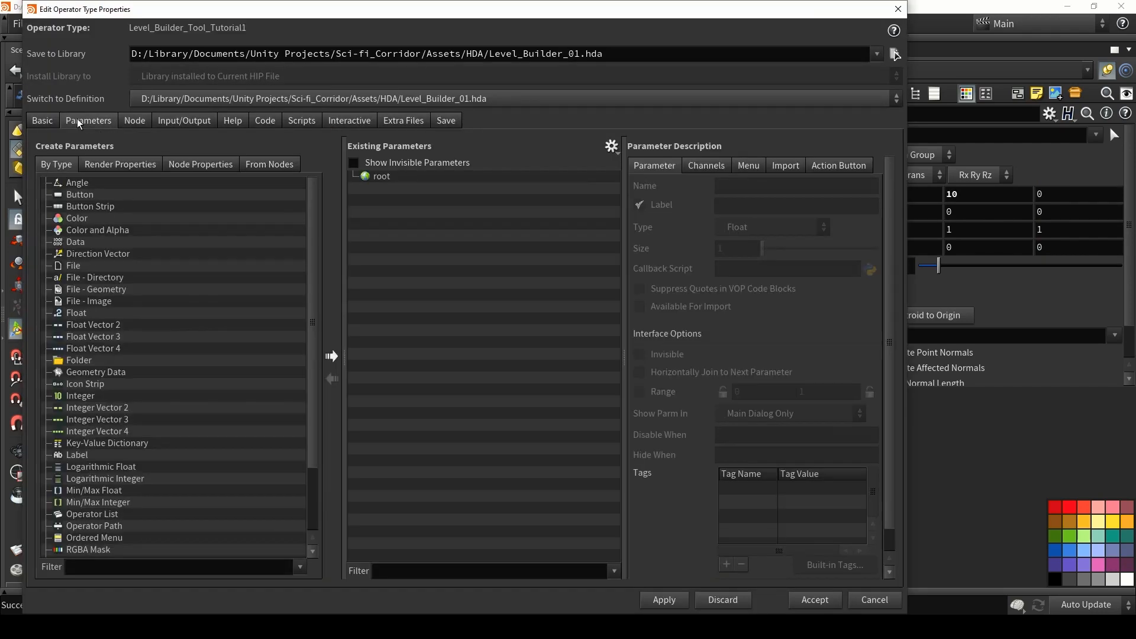
pyautogui.moveTo(951, 194); pyautogui.dragTo(459, 212)
pyautogui.moveTo(799, 207); pyautogui.dragTo(678, 193)
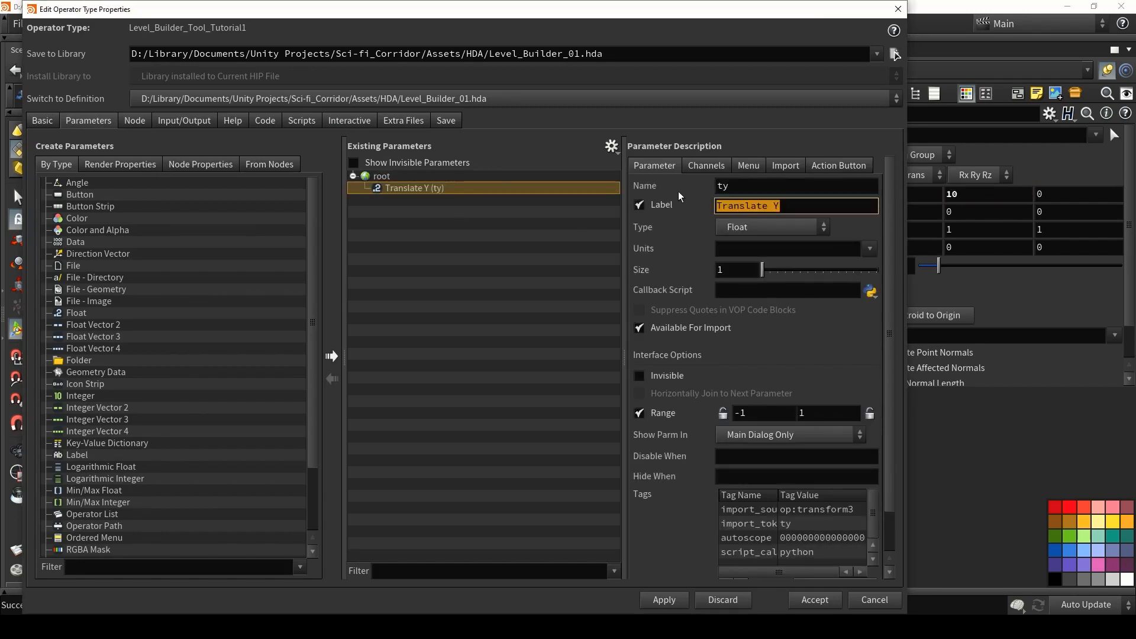
pyautogui.write('Hei')
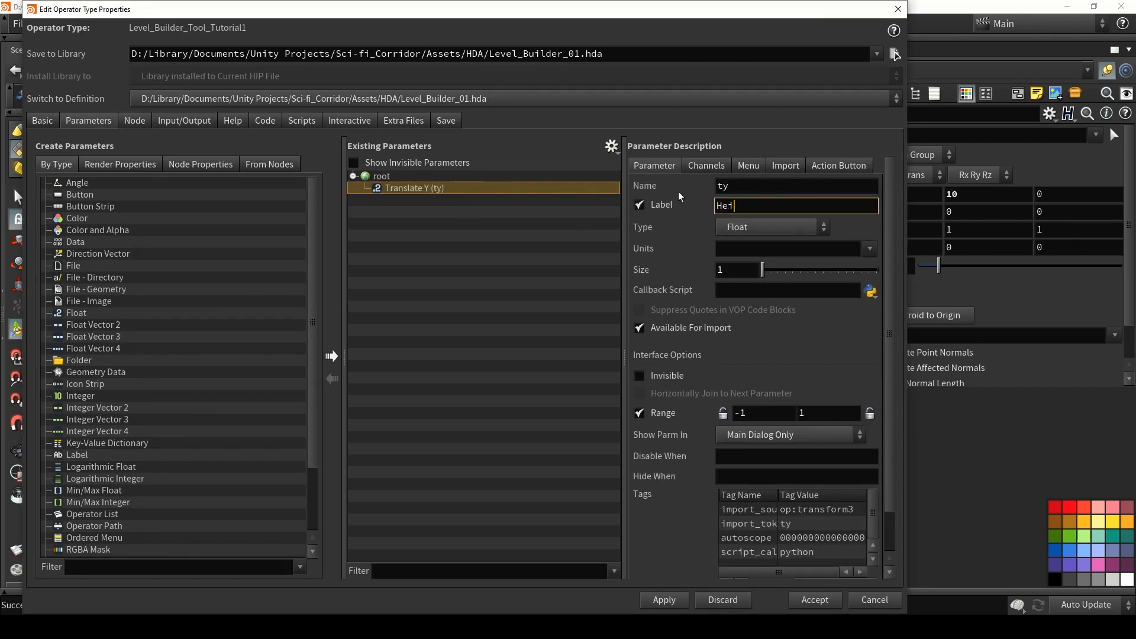
pyautogui.write('ght Ceiling')
pyautogui.press('Return')
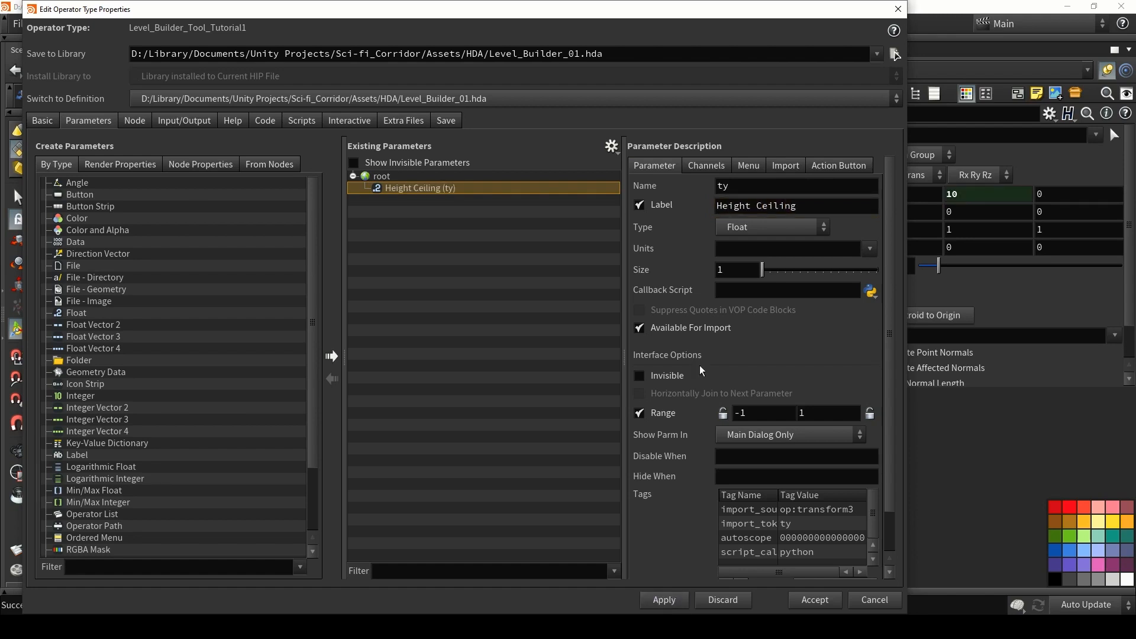
# Find uvproject1 in the ground plane branch and add its X scale to the asset's parameters
pyautogui.moveTo(673, 16); pyautogui.dragTo(310, 55)
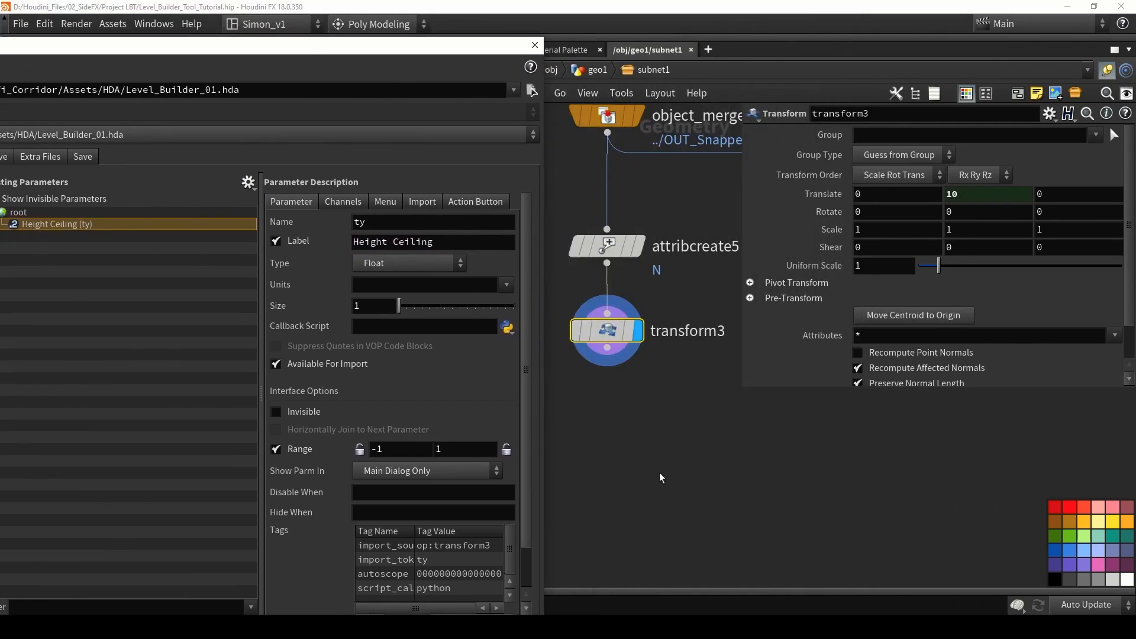
pyautogui.moveTo(693, 483); pyautogui.dragTo(734, 407, button='middle')
pyautogui.scroll(-4, 734, 406)
pyautogui.moveTo(657, 477); pyautogui.dragTo(621, 299, button='middle')
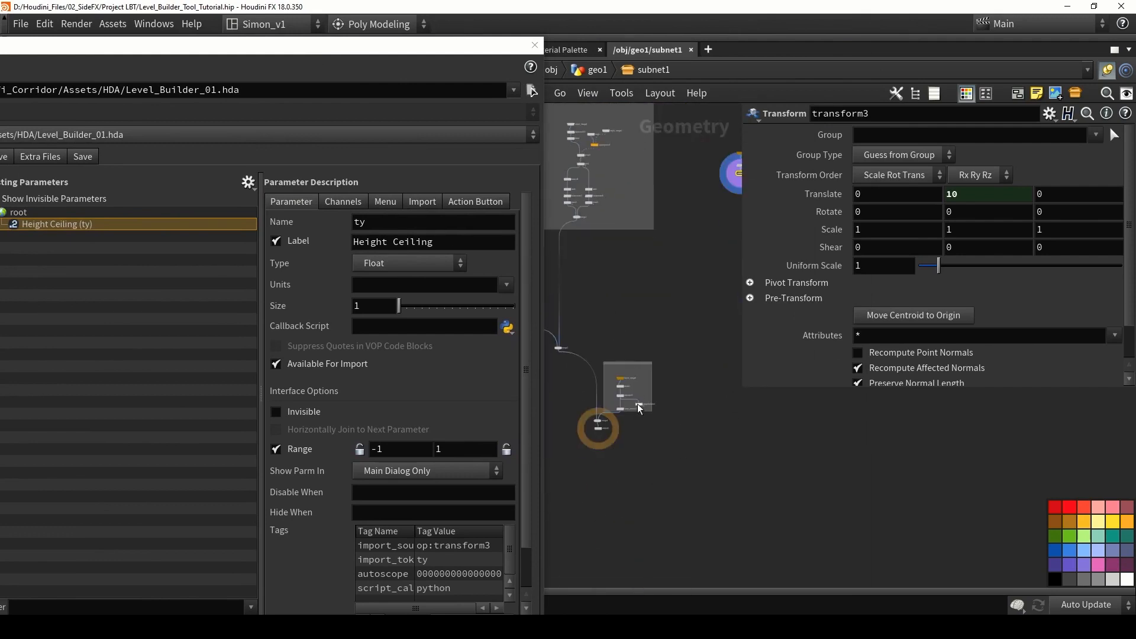
pyautogui.scroll(9, 625, 403)
pyautogui.click(600, 371)
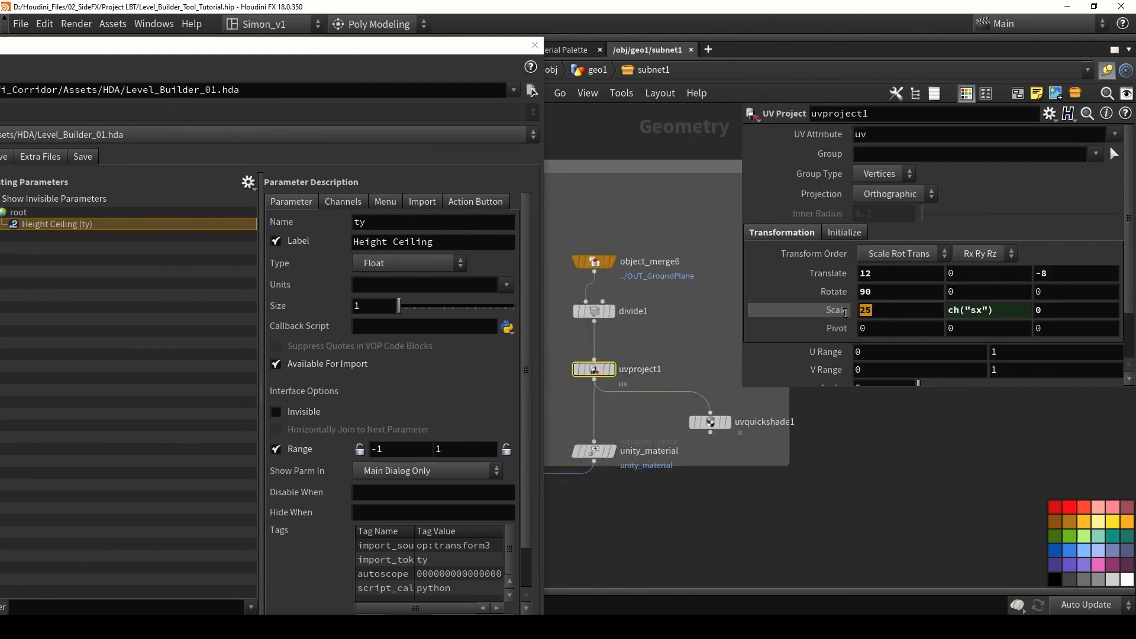
pyautogui.moveTo(840, 310); pyautogui.dragTo(110, 286)
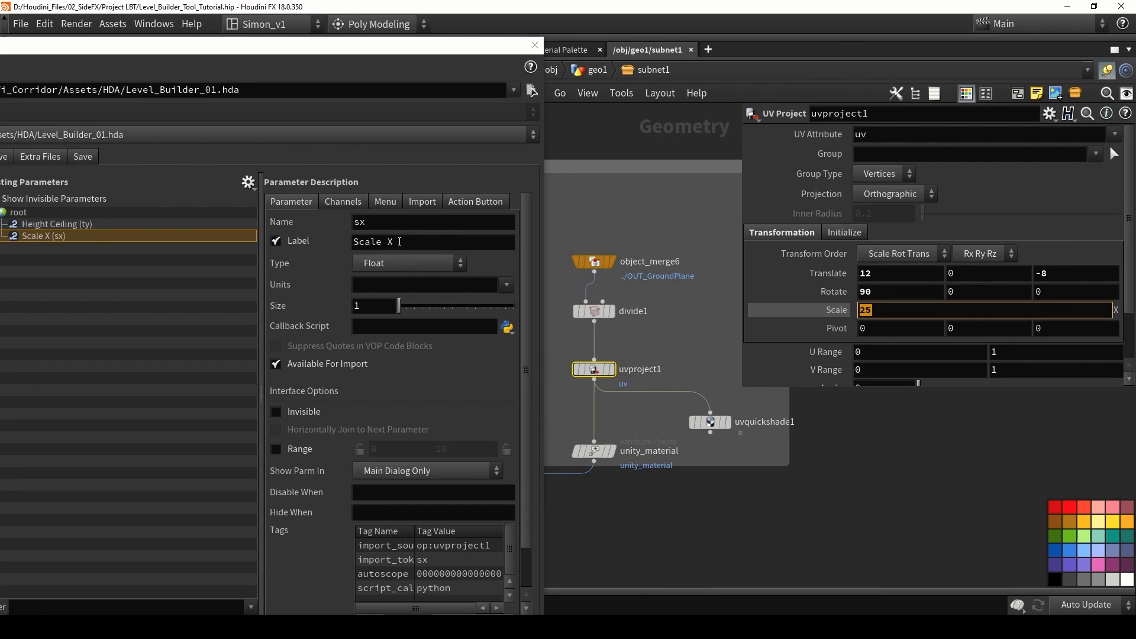
# Label the new X scale parameter Floor UV and accept the asset's properties
pyautogui.moveTo(413, 241); pyautogui.dragTo(310, 225)
pyautogui.write('Fllo')
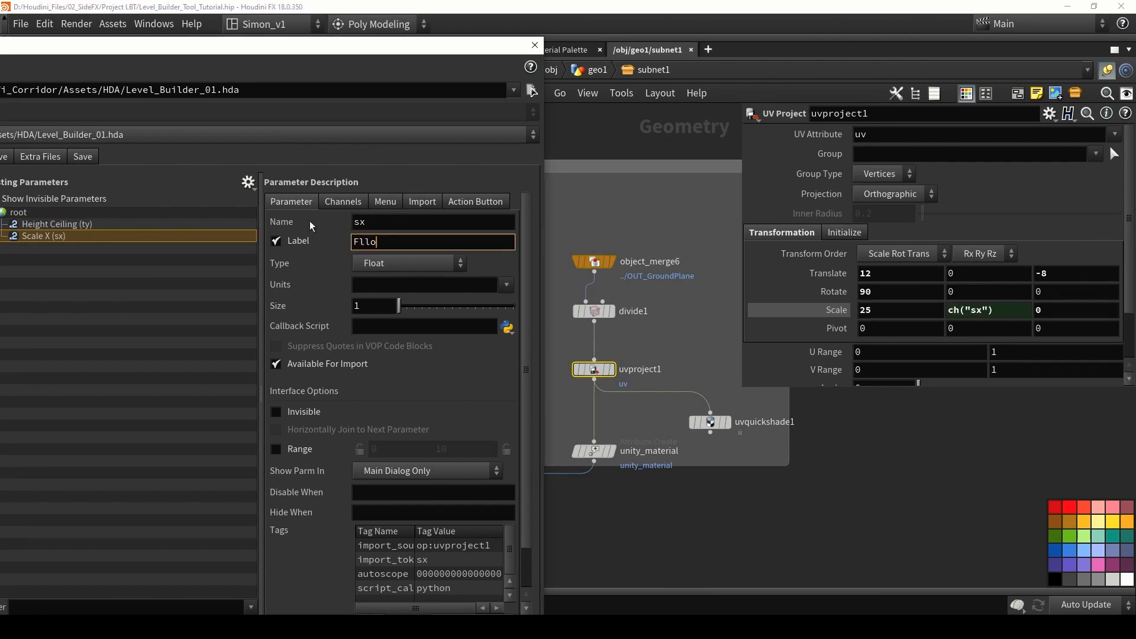
pyautogui.press('BackSpace')
pyautogui.press('BackSpace')
pyautogui.write('oor UV')
pyautogui.press('Return')
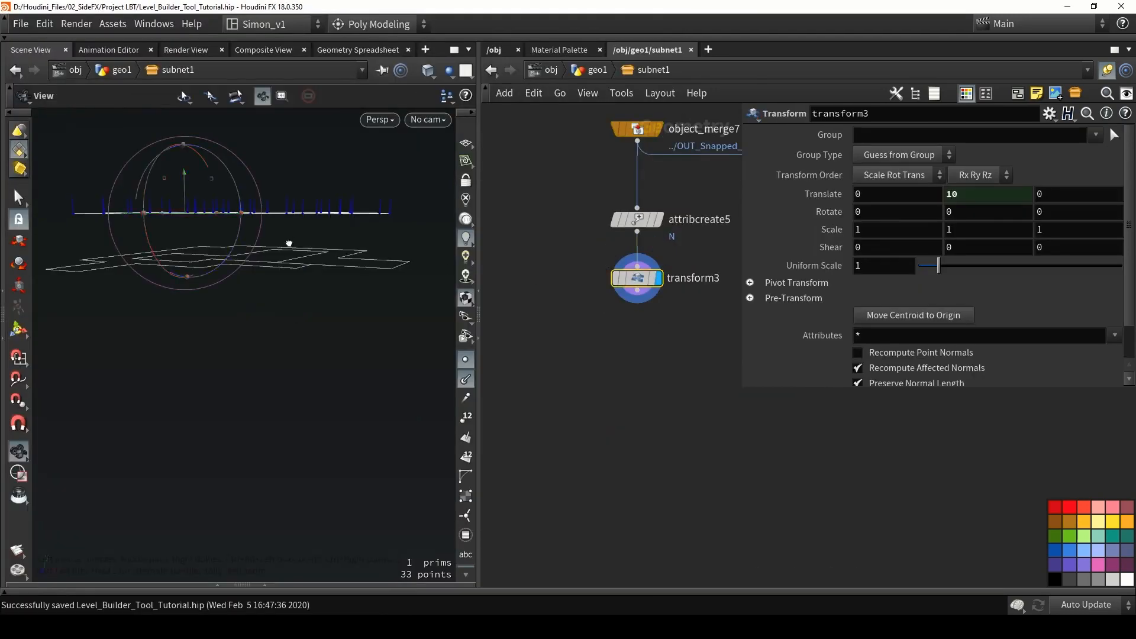
# Copy the add6, attribcreate4 and clean5 nodes from the corner branch
pyautogui.moveTo(289, 243); pyautogui.dragTo(288, 268)
pyautogui.press('Return')
pyautogui.scroll(-2, 625, 330)
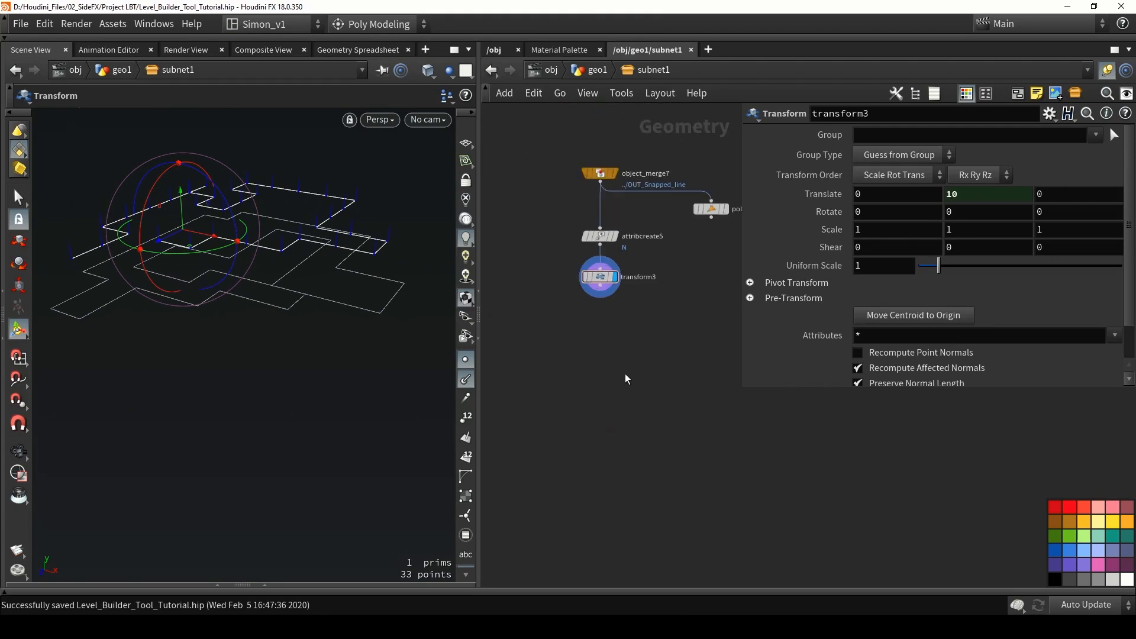
pyautogui.scroll(-3, 622, 381)
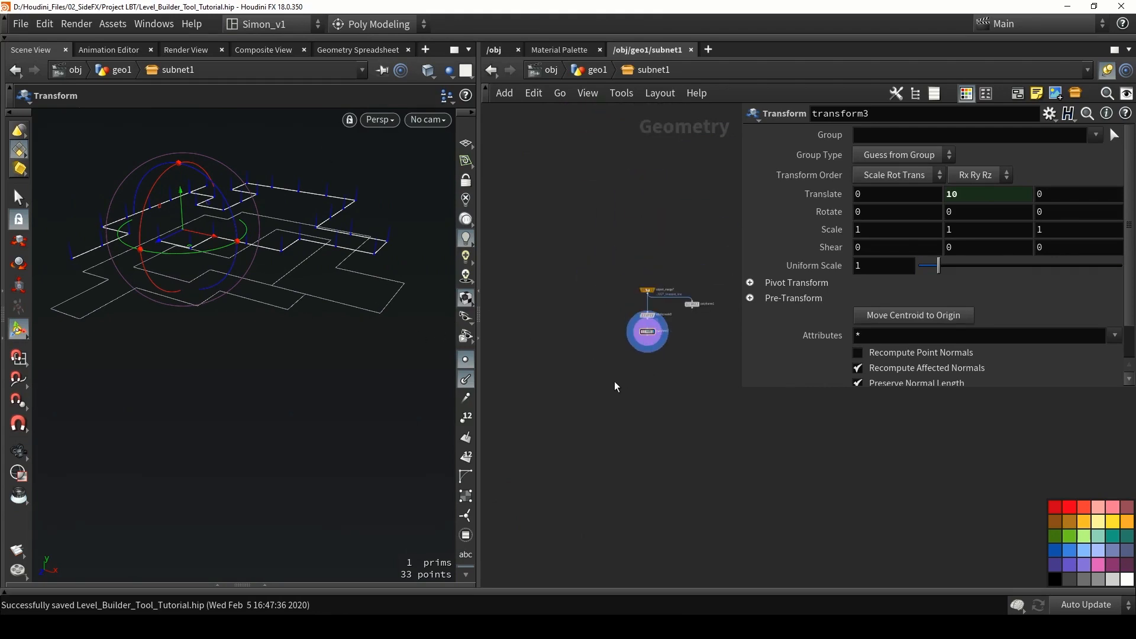
pyautogui.scroll(-3, 577, 379)
pyautogui.moveTo(561, 379); pyautogui.dragTo(659, 407, button='middle')
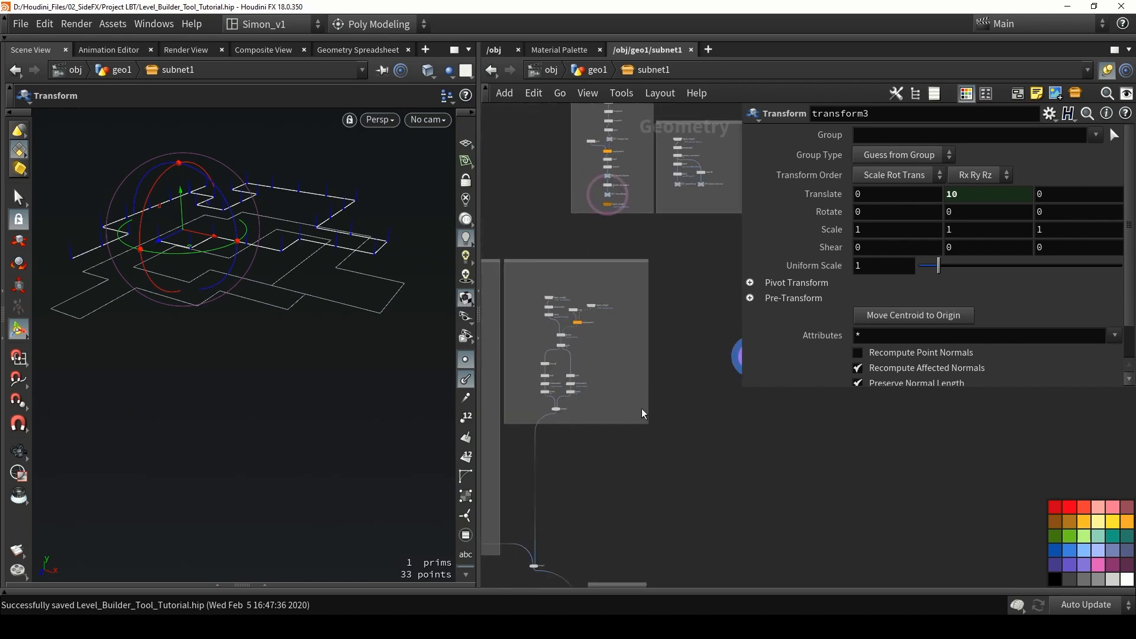
pyautogui.scroll(5, 573, 411)
pyautogui.moveTo(545, 311); pyautogui.dragTo(648, 478)
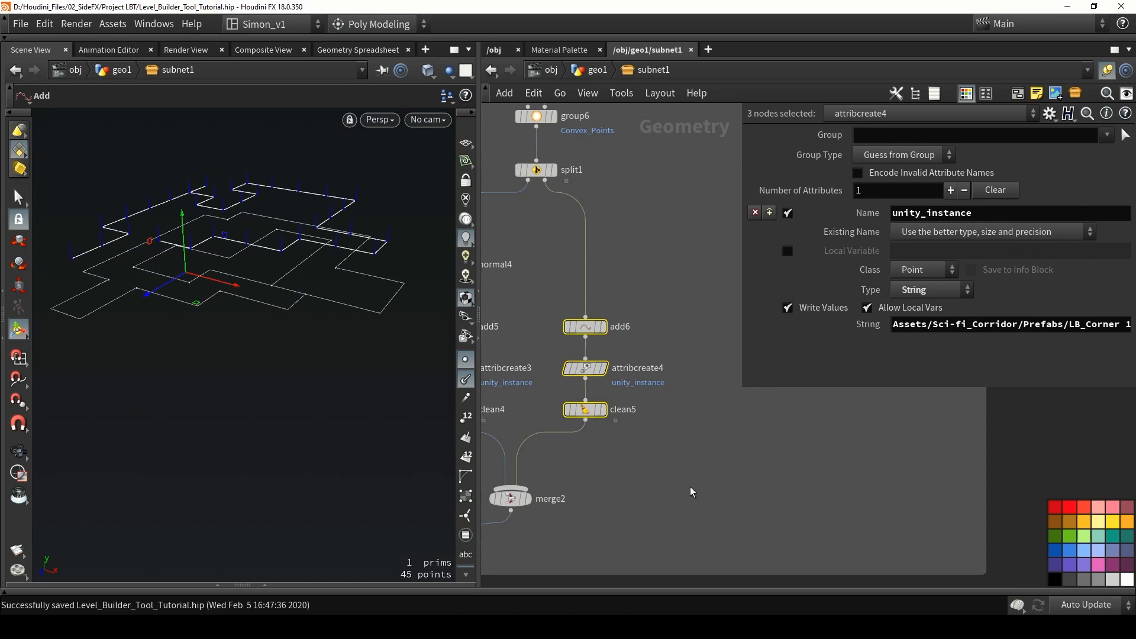
pyautogui.hotkey('ctrl', 'c')
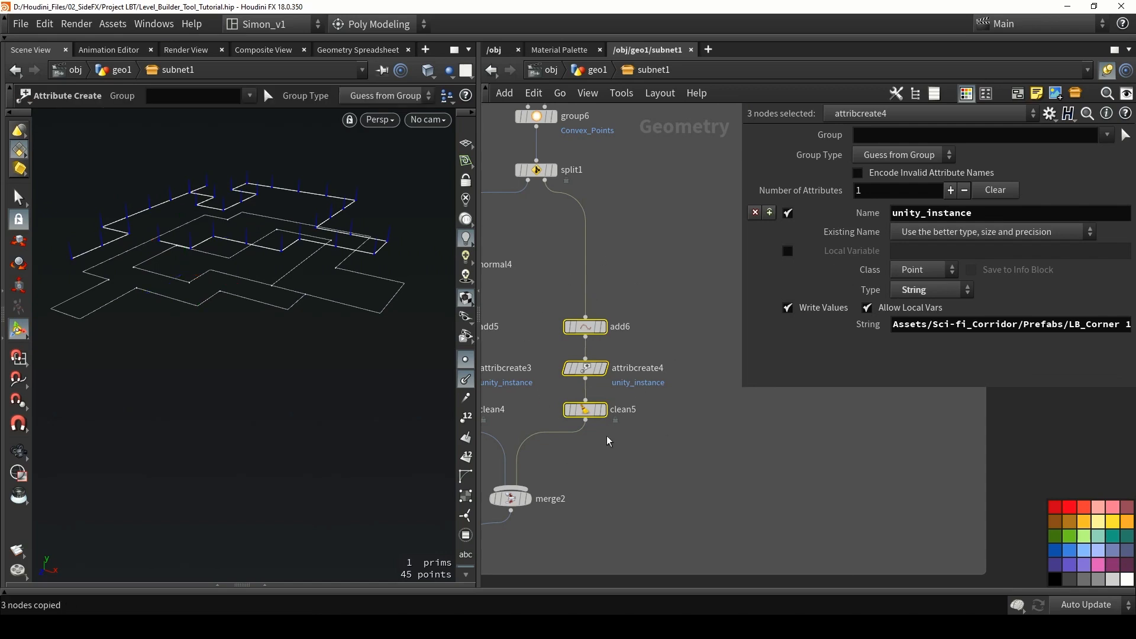
# Paste the three copied nodes below transform3, wire its output into add7 and align them
pyautogui.scroll(-5, 667, 450)
pyautogui.moveTo(757, 466); pyautogui.dragTo(683, 441, button='middle')
pyautogui.moveTo(790, 435); pyautogui.dragTo(621, 401, button='middle')
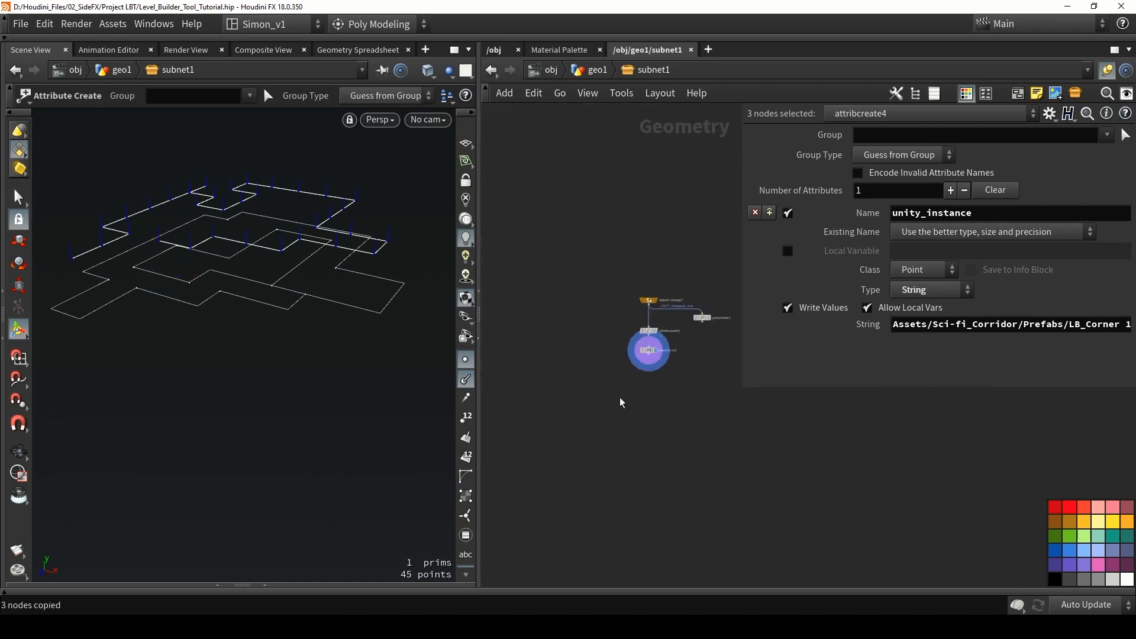
pyautogui.scroll(2, 621, 400)
pyautogui.hotkey('ctrl', 'v')
pyautogui.scroll(3, 659, 345)
pyautogui.click(662, 328)
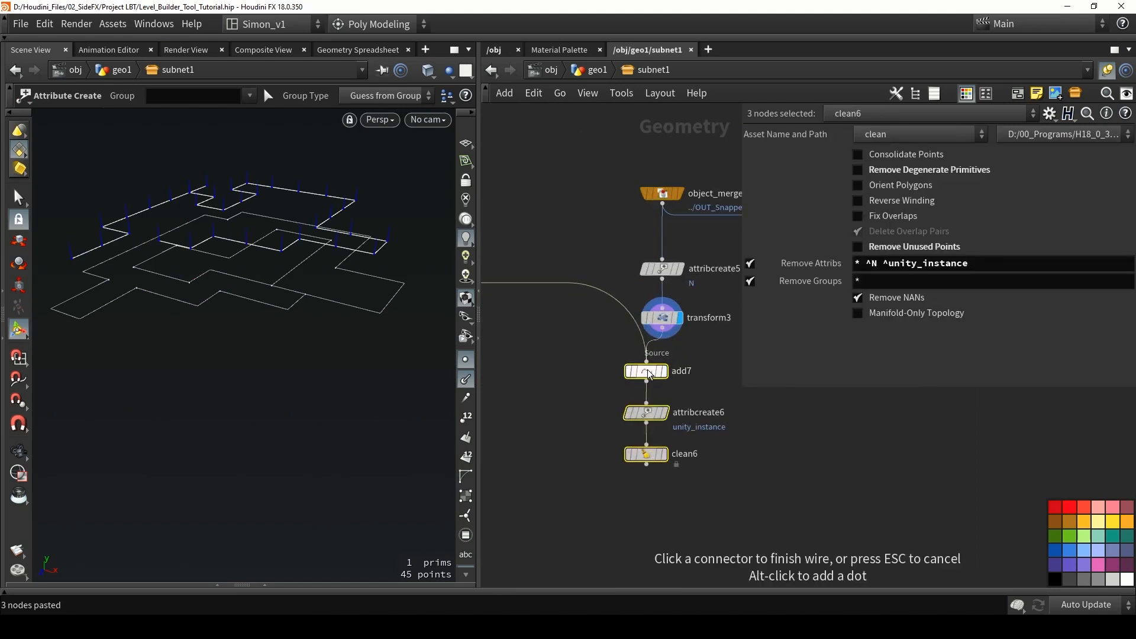
pyautogui.click(647, 372)
pyautogui.moveTo(647, 376); pyautogui.dragTo(664, 374)
# Change the prefab name in attribcreate6's unity_instance string path to LB_Ceiling
pyautogui.click(662, 410)
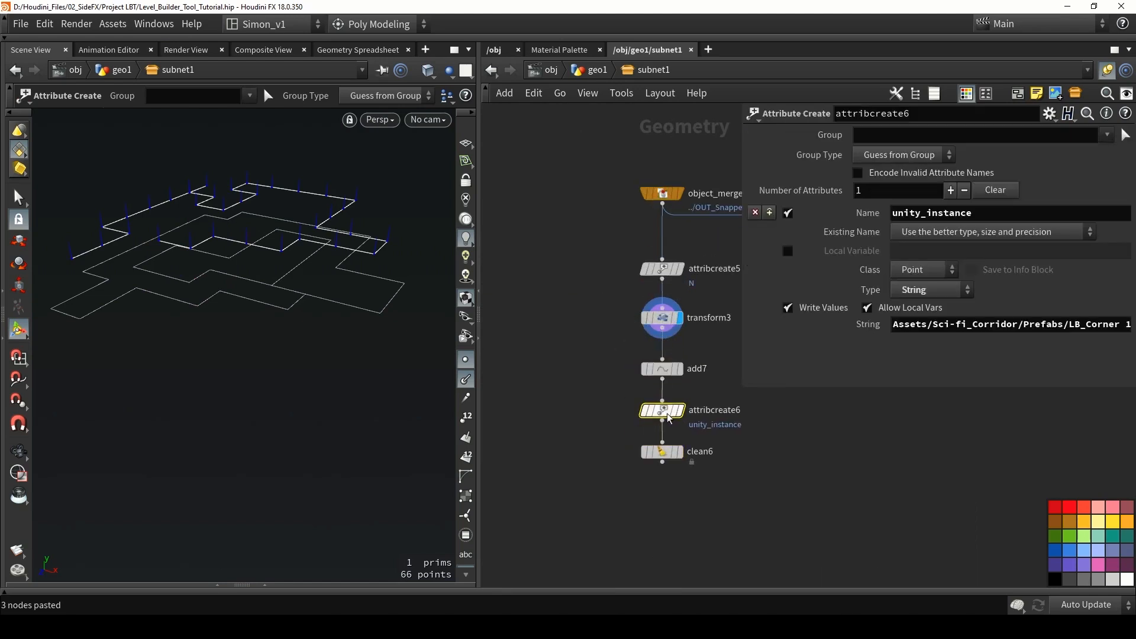
pyautogui.doubleClick(1070, 326)
pyautogui.click(947, 434)
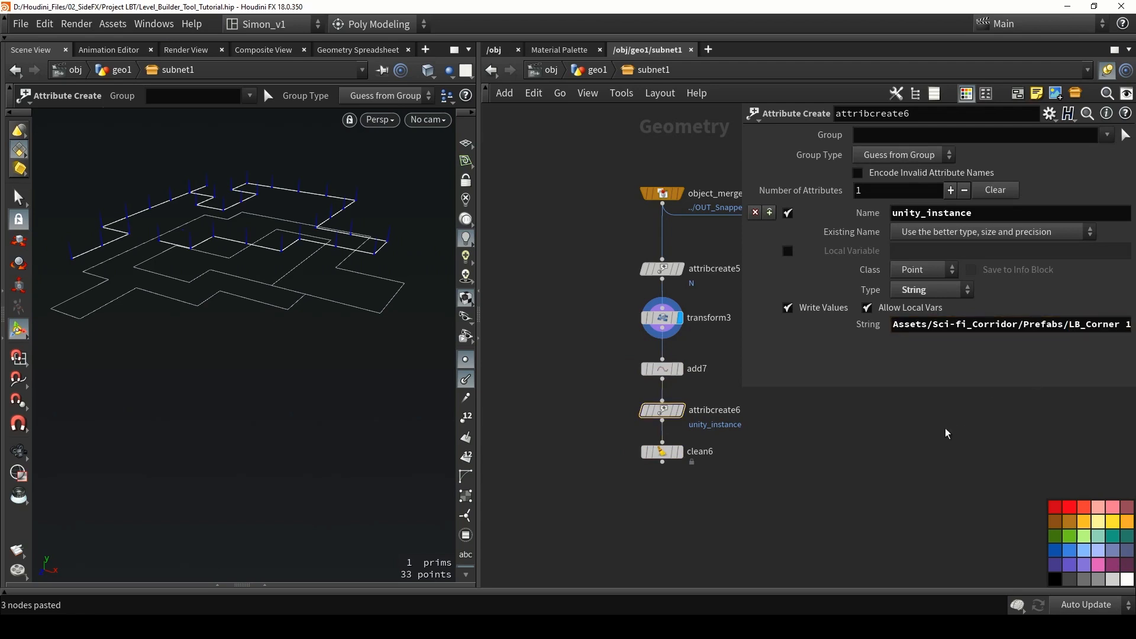
pyautogui.moveTo(740, 351); pyautogui.dragTo(630, 360)
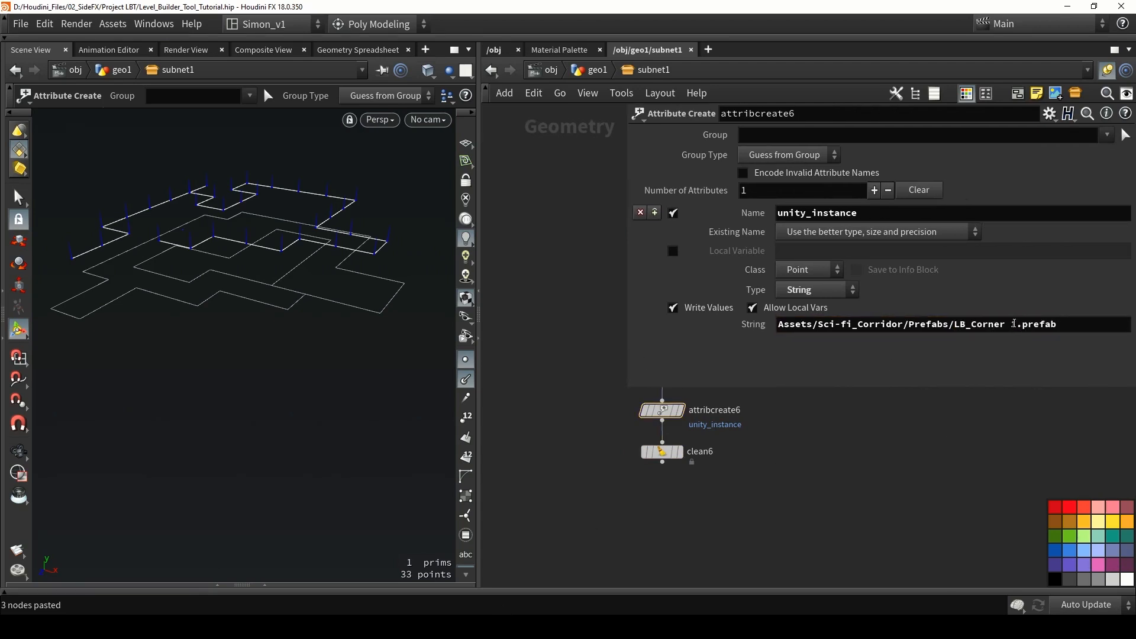
pyautogui.moveTo(1013, 323); pyautogui.dragTo(955, 324)
pyautogui.write('LB_Ceiling')
pyautogui.moveTo(627, 368); pyautogui.dragTo(820, 379)
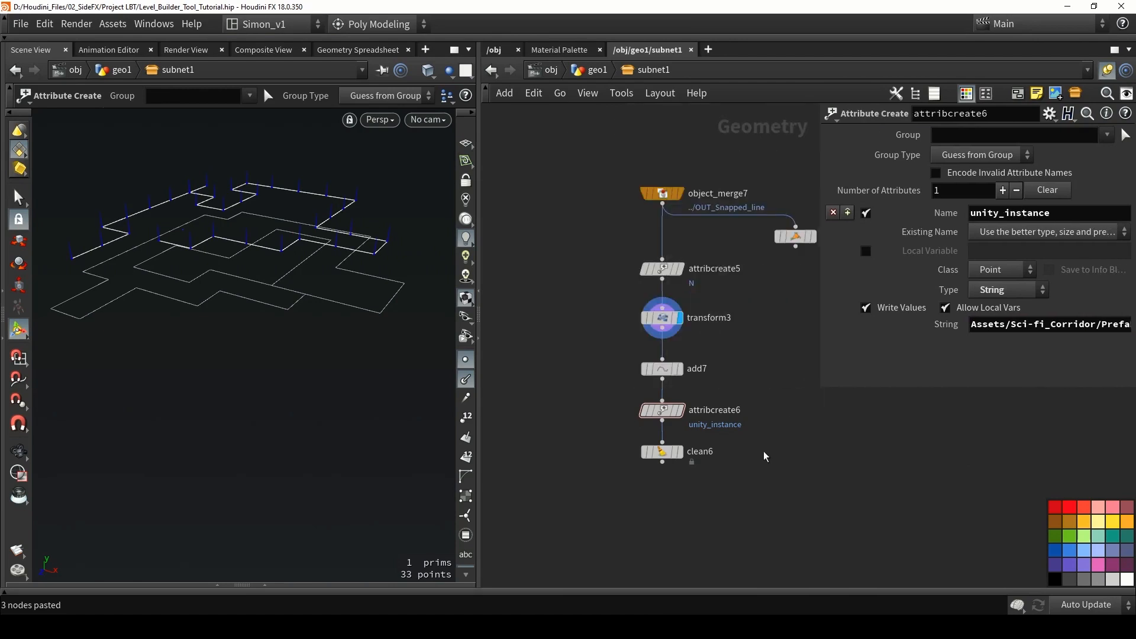
# Enclose all nodes of the ceiling branch in a network box and place it beside the wall and corner branch
pyautogui.scroll(-4, 763, 454)
pyautogui.moveTo(779, 471); pyautogui.dragTo(745, 446, button='middle')
pyautogui.moveTo(756, 452); pyautogui.dragTo(594, 255)
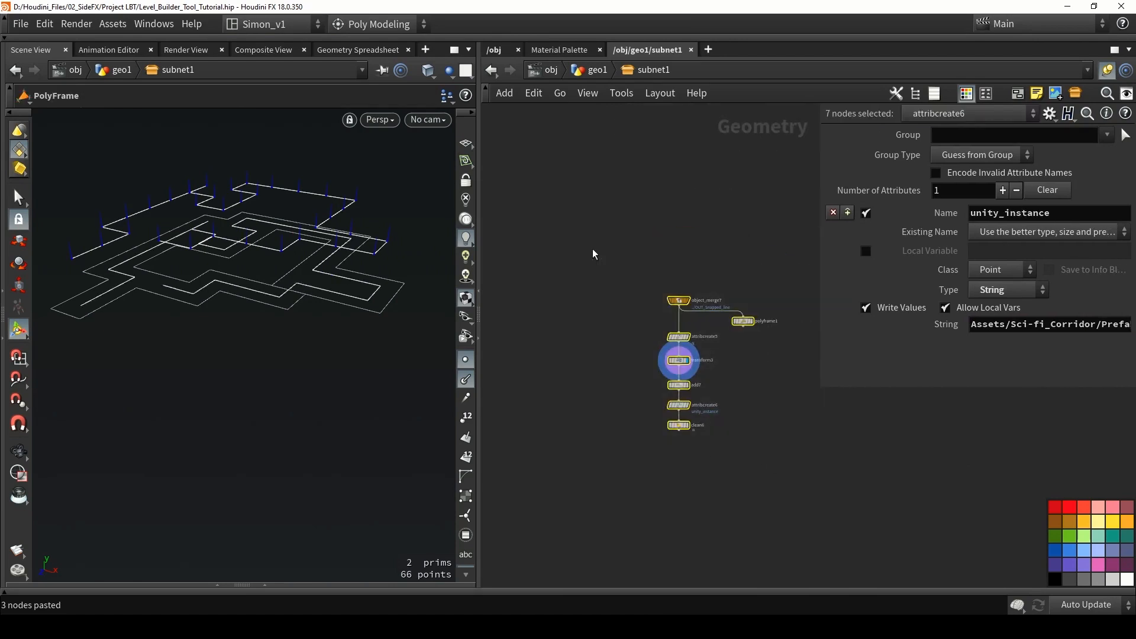
pyautogui.hotkey('shift', 'o')
pyautogui.scroll(-3, 675, 357)
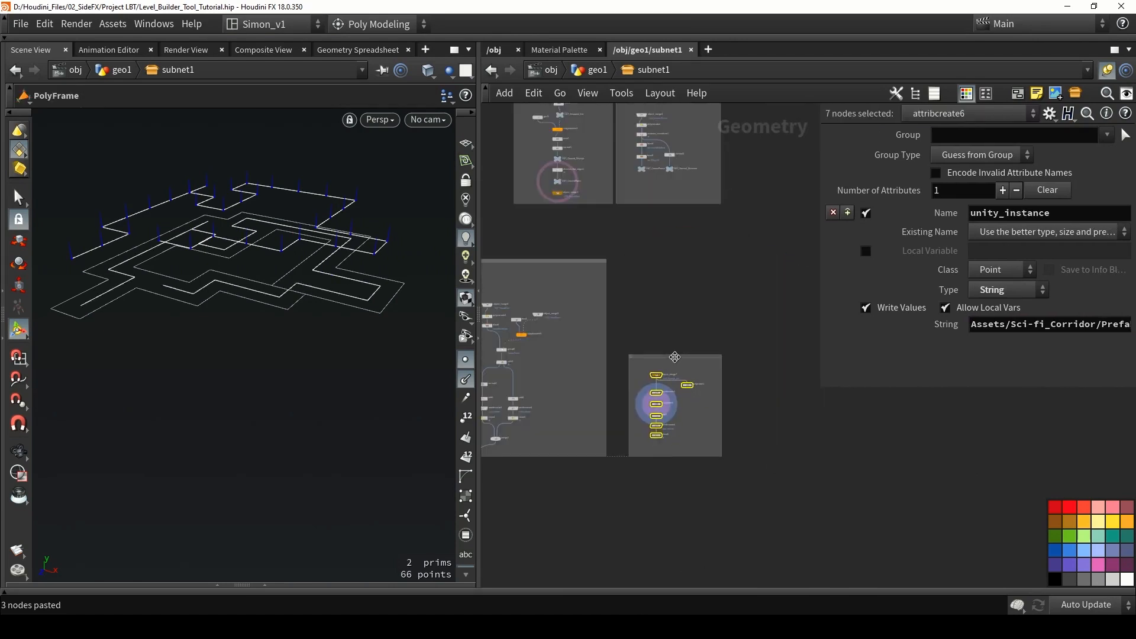
pyautogui.moveTo(674, 358); pyautogui.dragTo(684, 358)
# Wire clean6's output into the merge node that joins the other branches, and save the scene and the digital asset
pyautogui.moveTo(672, 464); pyautogui.dragTo(717, 398, button='middle')
pyautogui.scroll(2, 697, 370)
pyautogui.click(772, 371)
pyautogui.scroll(2, 716, 398)
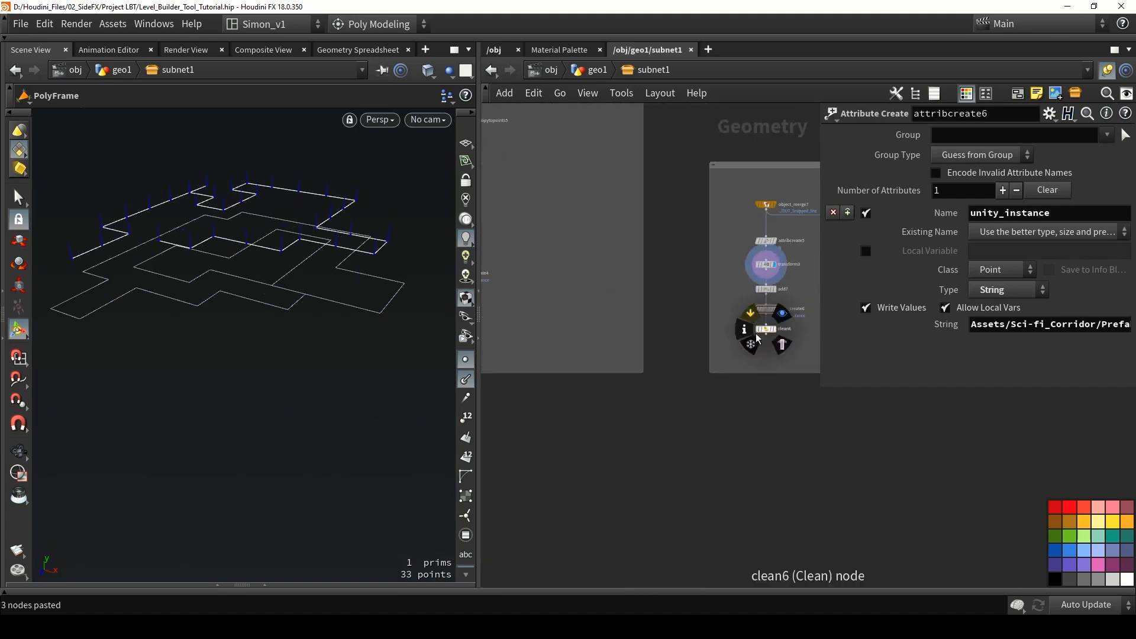
pyautogui.click(766, 336)
pyautogui.moveTo(658, 453); pyautogui.dragTo(761, 355, button='middle')
pyautogui.scroll(-3, 759, 355)
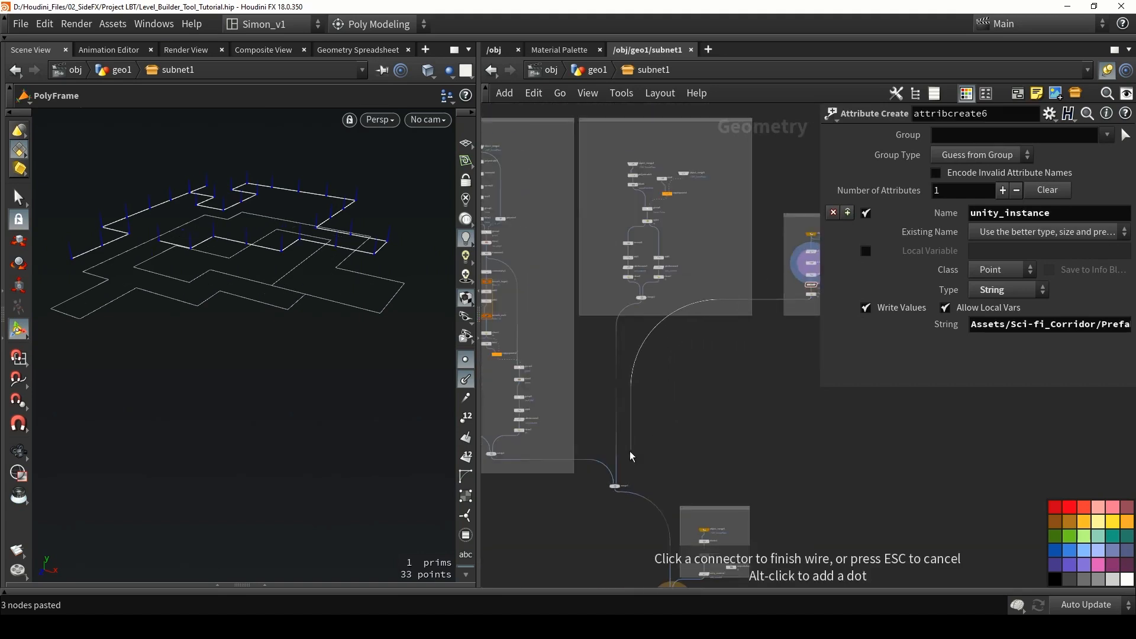
pyautogui.click(616, 484)
pyautogui.scroll(-1, 616, 484)
pyautogui.moveTo(648, 438); pyautogui.dragTo(635, 383, button='middle')
pyautogui.hotkey('ctrl', 's')
pyautogui.click(112, 23)
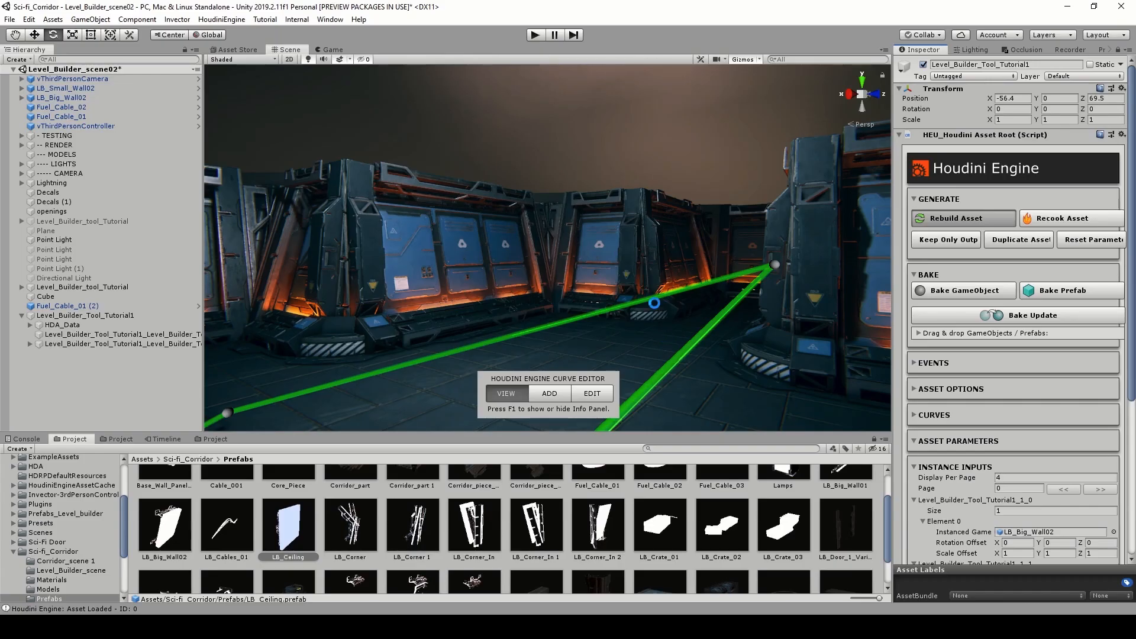
# In Unity, look up at the generated ceiling and lower the Height Ceiling parameter to about 0.12
pyautogui.moveTo(658, 299); pyautogui.dragTo(615, 213, button='right')
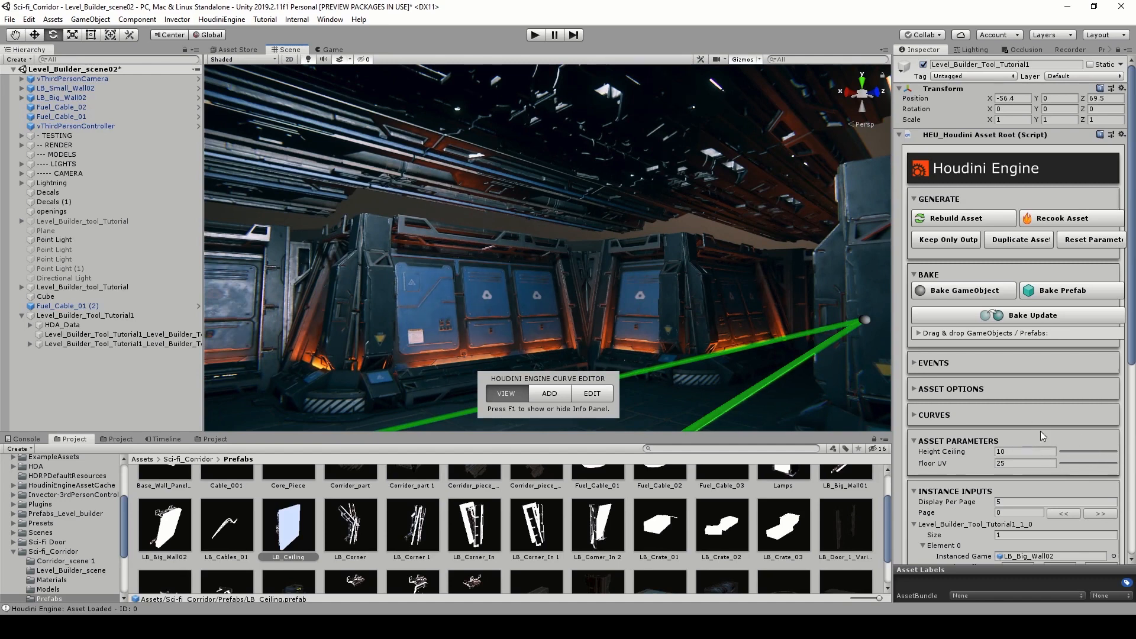
pyautogui.click(1090, 450)
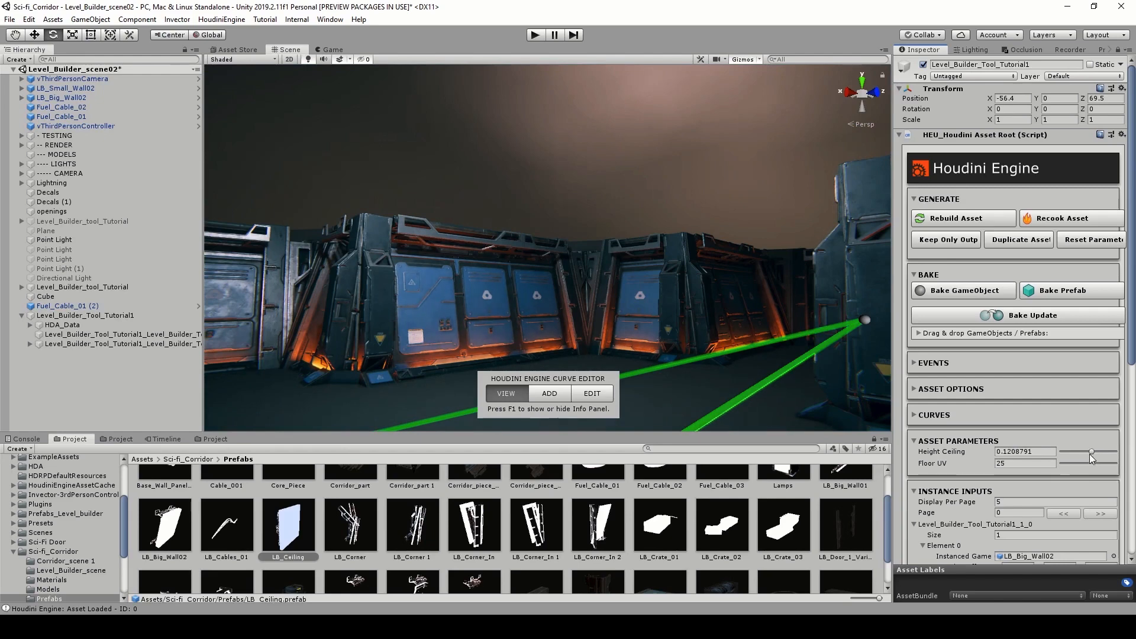
pyautogui.moveTo(750, 296); pyautogui.dragTo(697, 331, button='right')
# Switch back to Houdini, reopen the asset's properties and set the Height Ceiling range minimum to 2
pyautogui.click(331, 627)
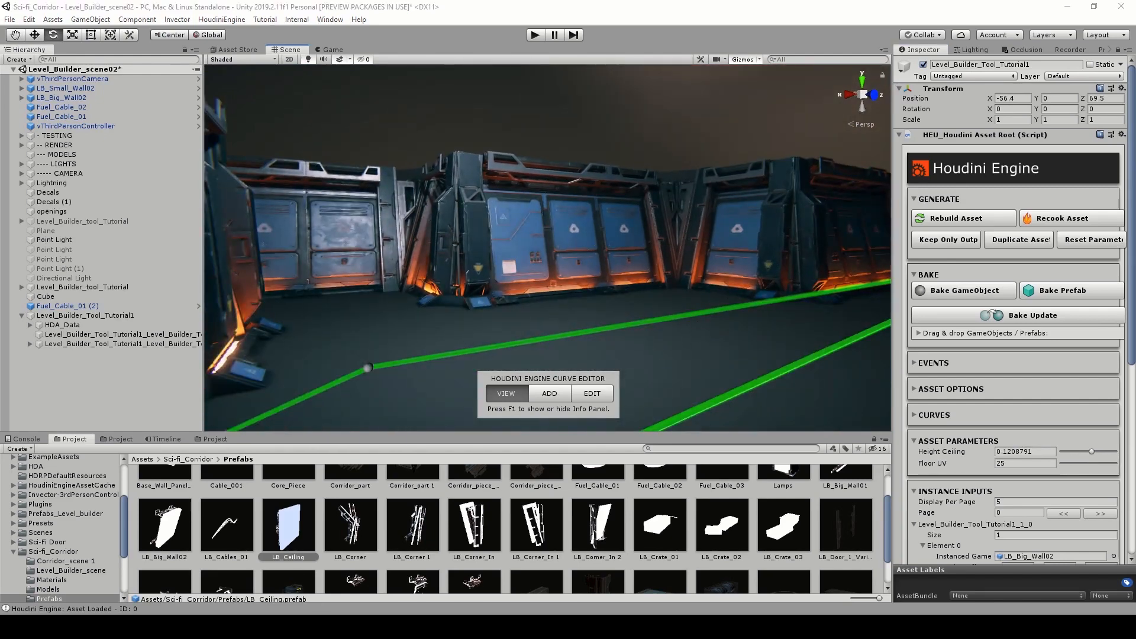
pyautogui.moveTo(705, 363); pyautogui.dragTo(521, 169)
pyautogui.click(112, 23)
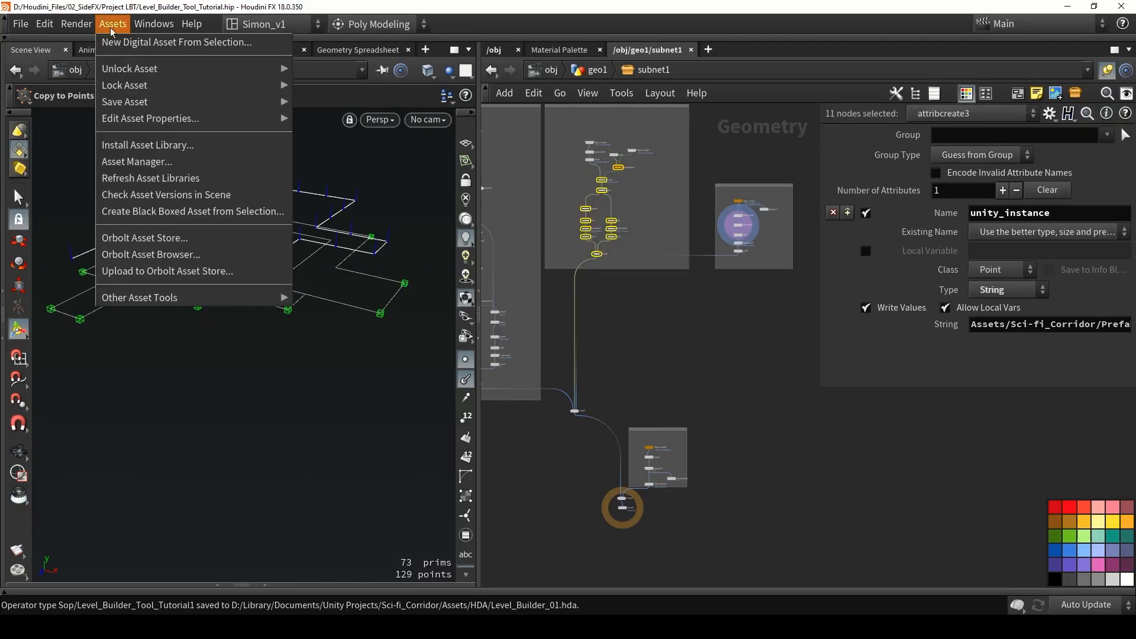
pyautogui.moveTo(260, 118)
pyautogui.click(298, 118)
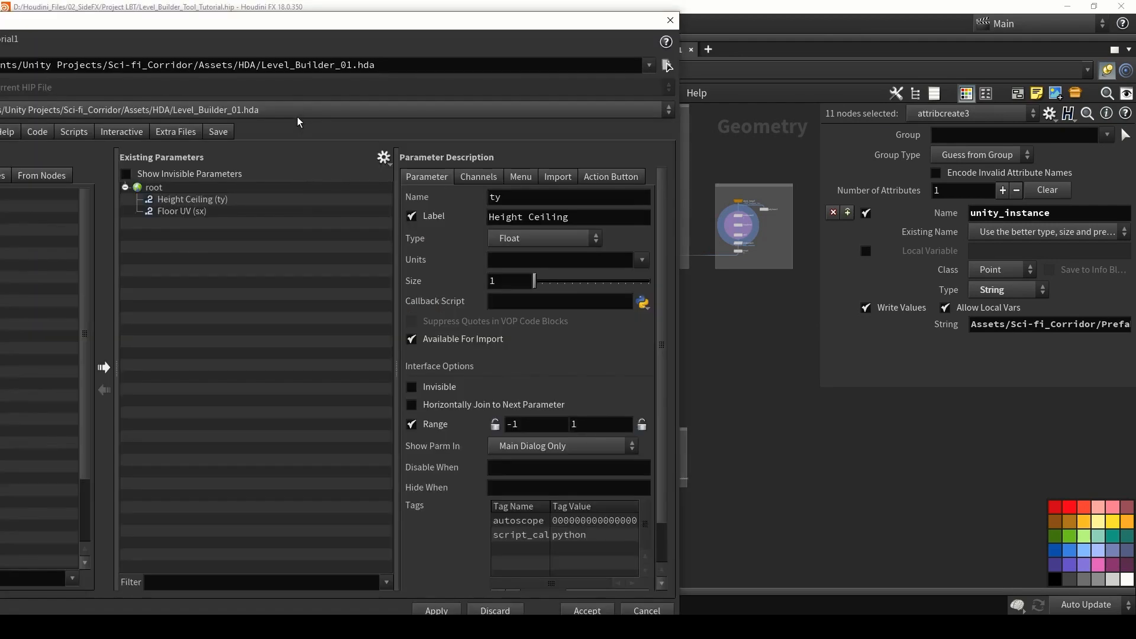
pyautogui.doubleClick(215, 199)
pyautogui.click(292, 202)
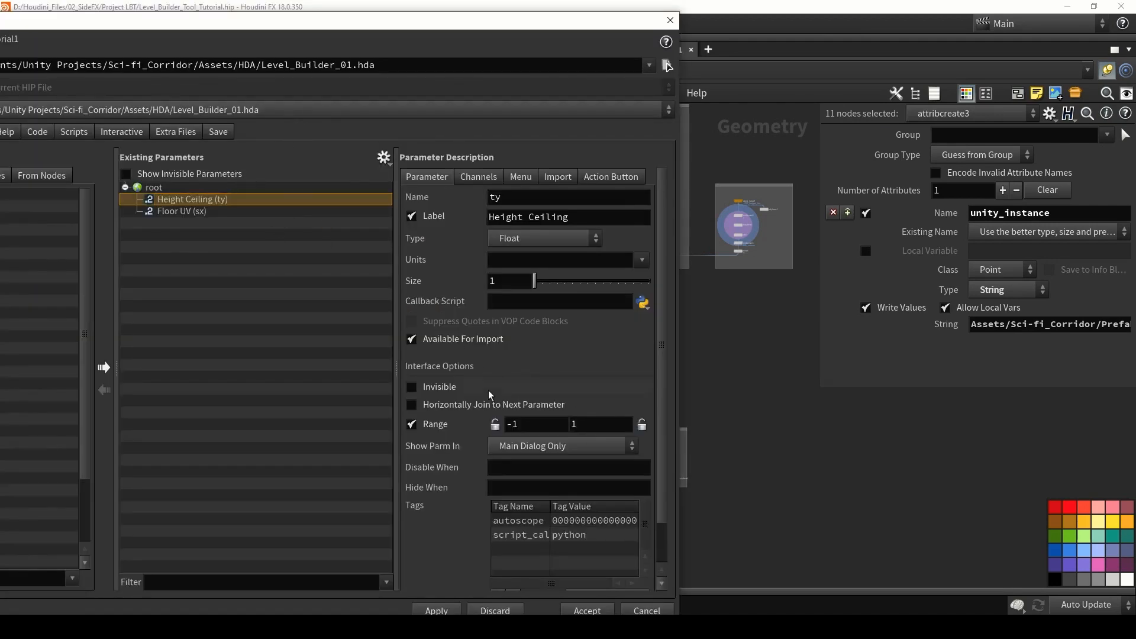
pyautogui.click(544, 424)
pyautogui.write('2')
pyautogui.click(589, 425)
# Set the Floor UV parameter's range from 1 to 3
pyautogui.click(217, 210)
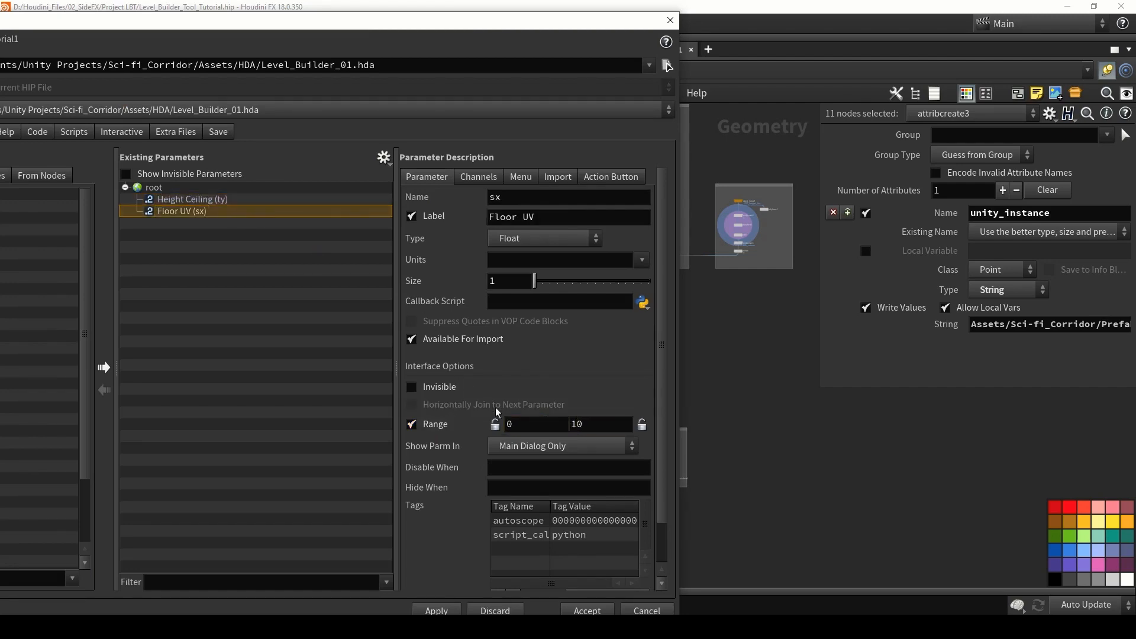
pyautogui.click(529, 423)
pyautogui.write('1')
pyautogui.press('Tab')
pyautogui.write('3')
pyautogui.press('Return')
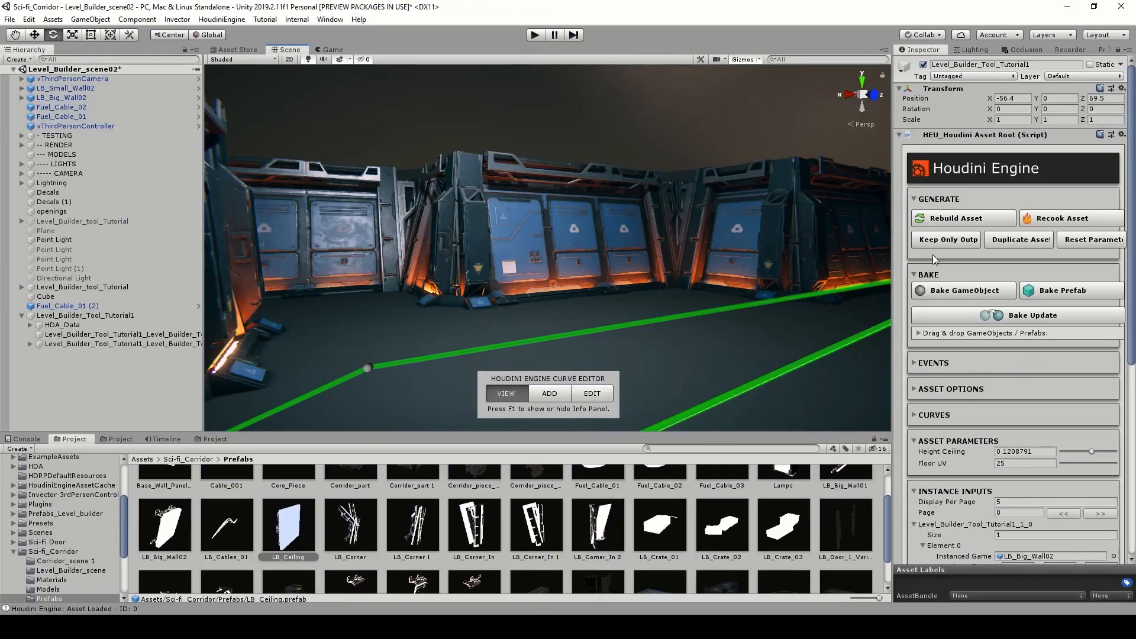
# In Unity, try several ceiling heights on the level builder asset and leave Height Ceiling at about 8.6
pyautogui.click(1096, 452)
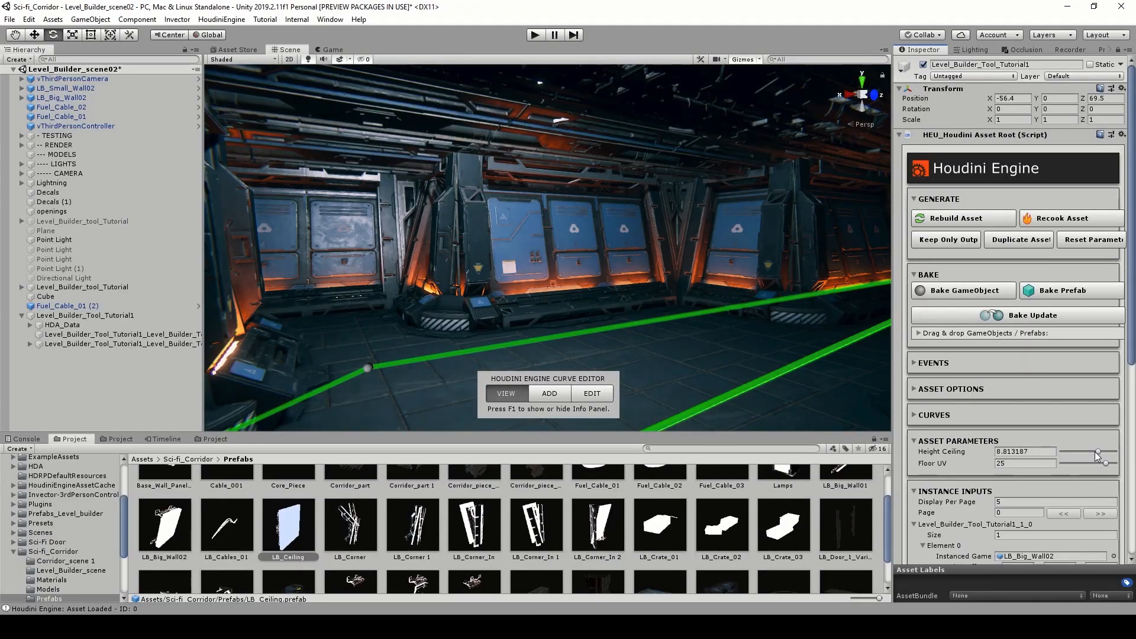
pyautogui.moveTo(660, 288); pyautogui.dragTo(651, 249, button='right')
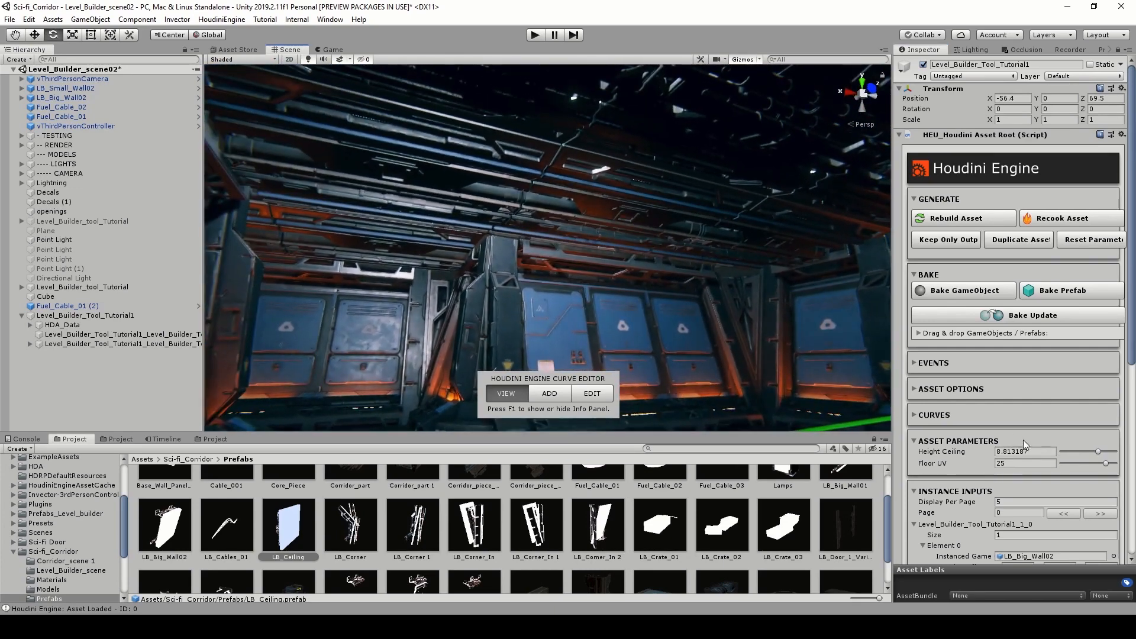
pyautogui.click(1107, 452)
pyautogui.click(1100, 452)
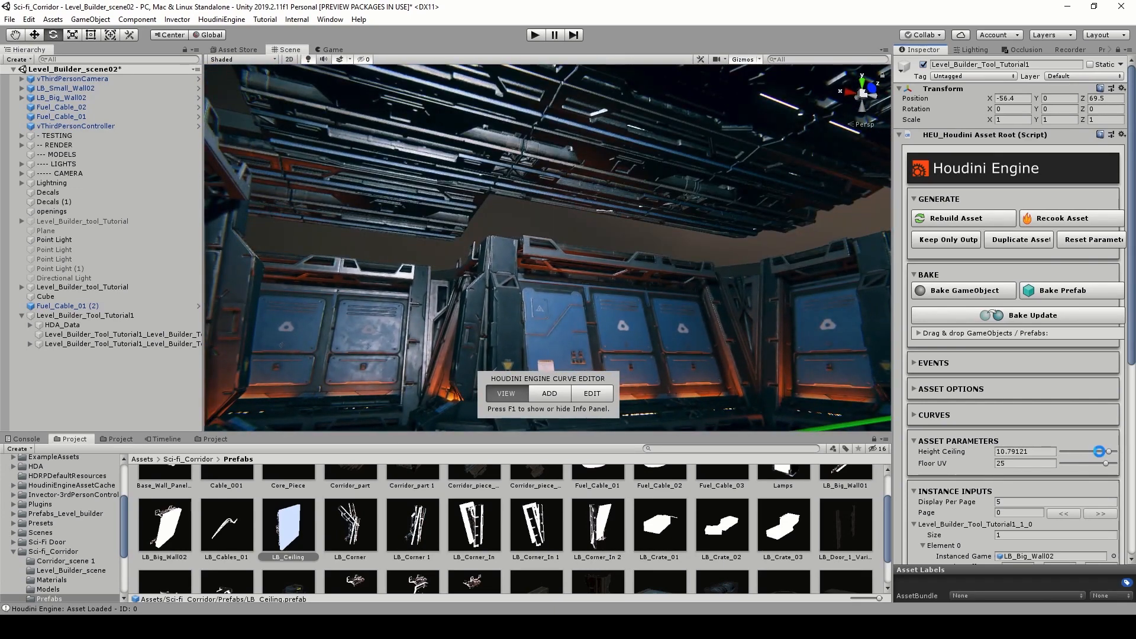
pyautogui.click(1093, 452)
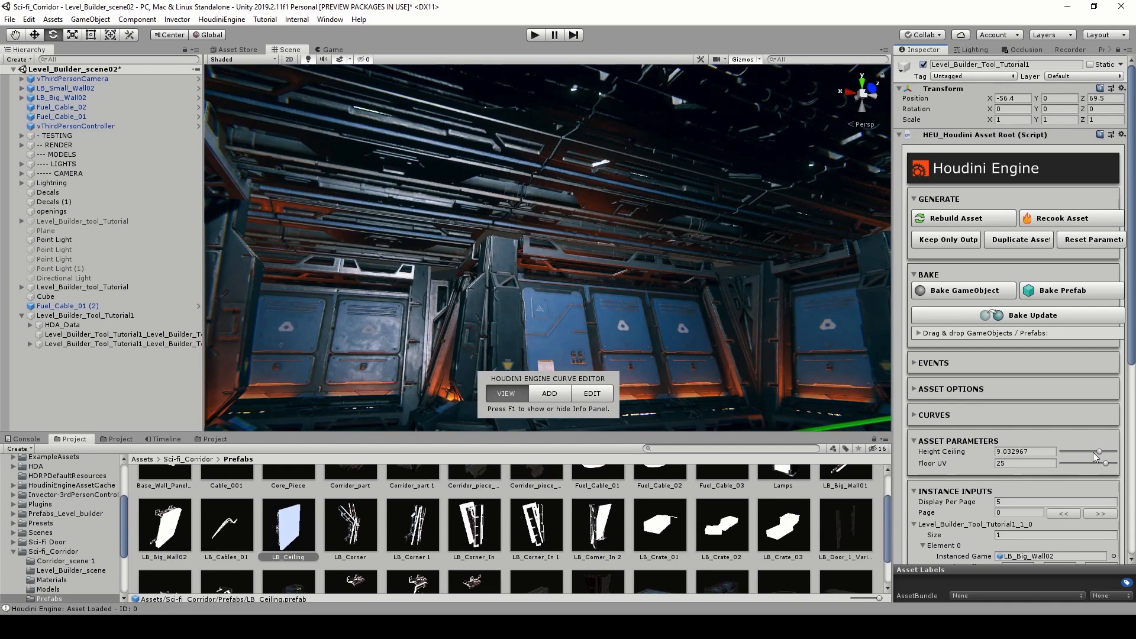
pyautogui.click(1101, 451)
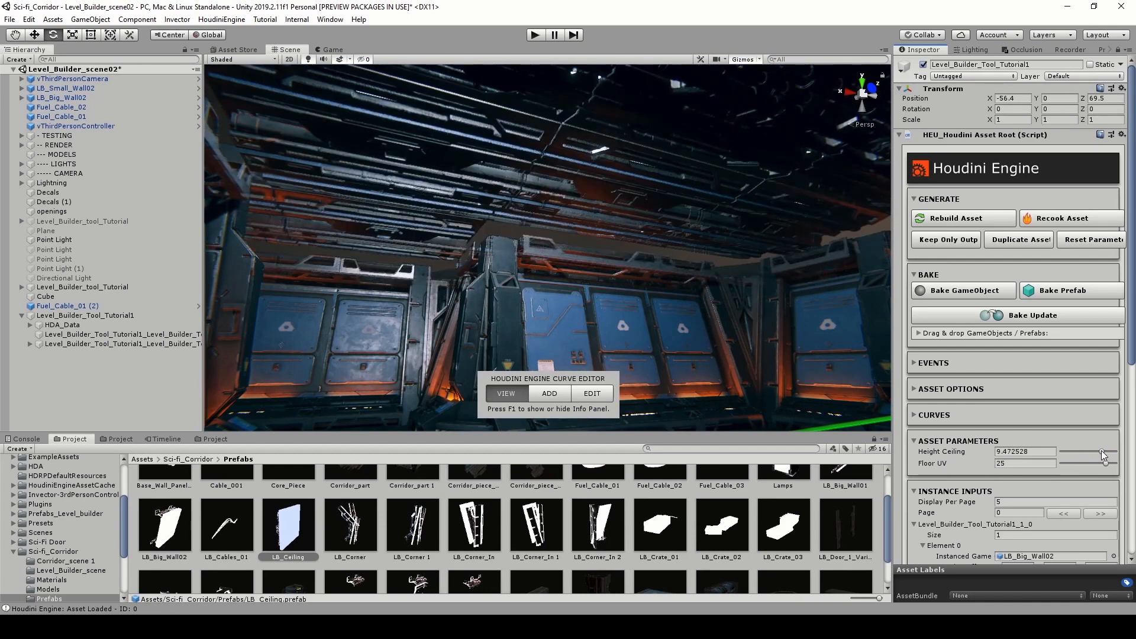
pyautogui.click(1095, 452)
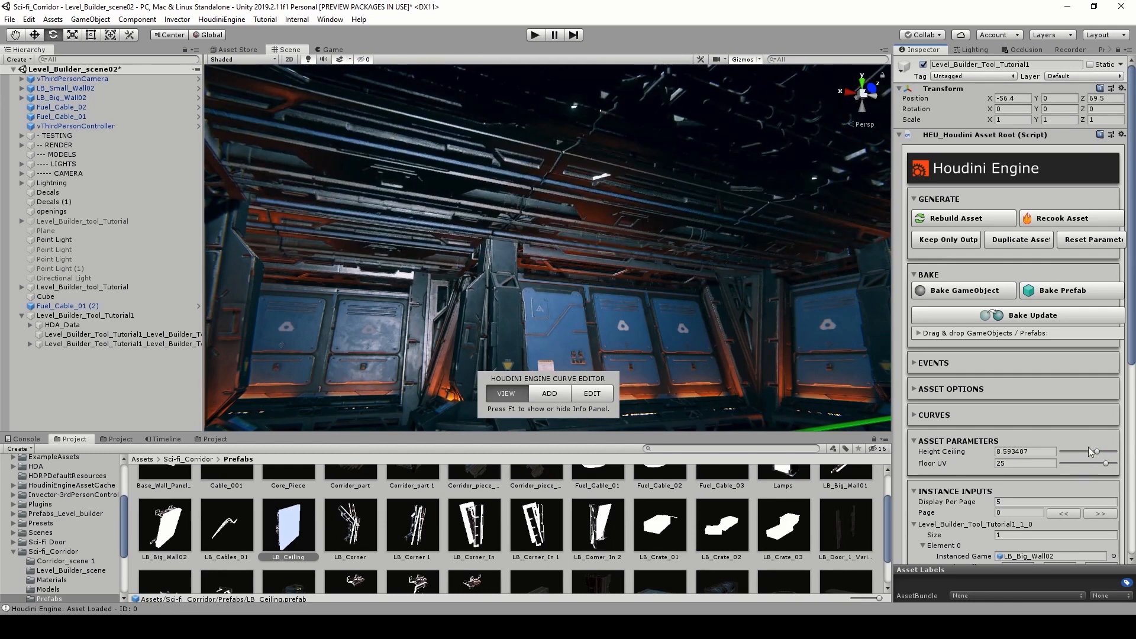
# Disable the first active Point Light in the scene and inspect the room's walls and ceiling without it
pyautogui.scroll(5, 475, 142)
pyautogui.moveTo(475, 142); pyautogui.dragTo(708, 288, button='right')
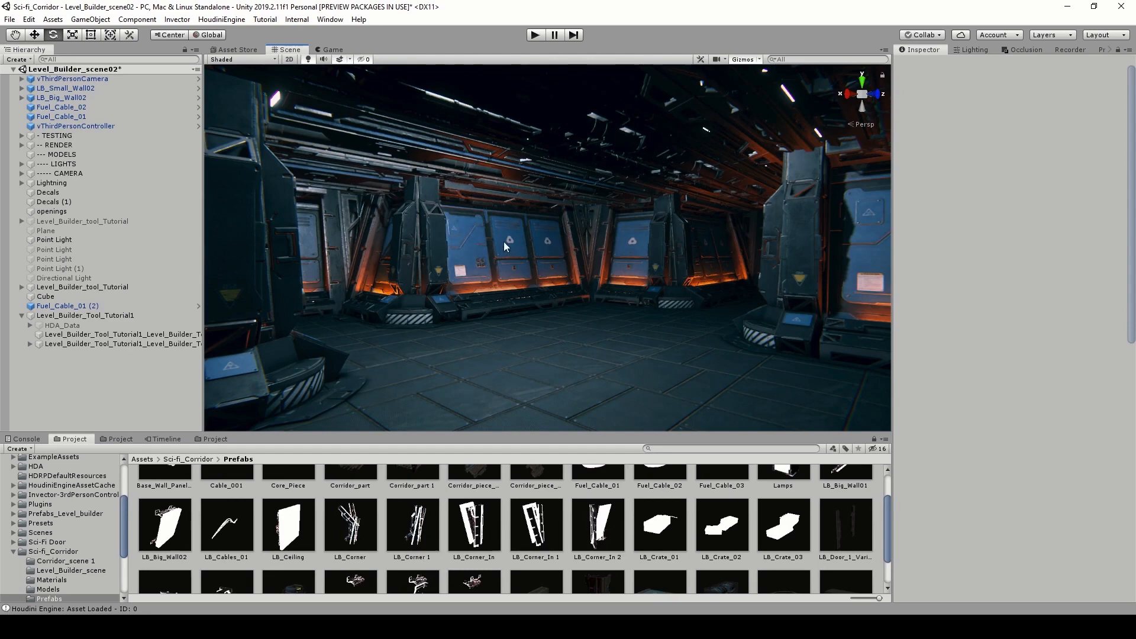
pyautogui.click(59, 239)
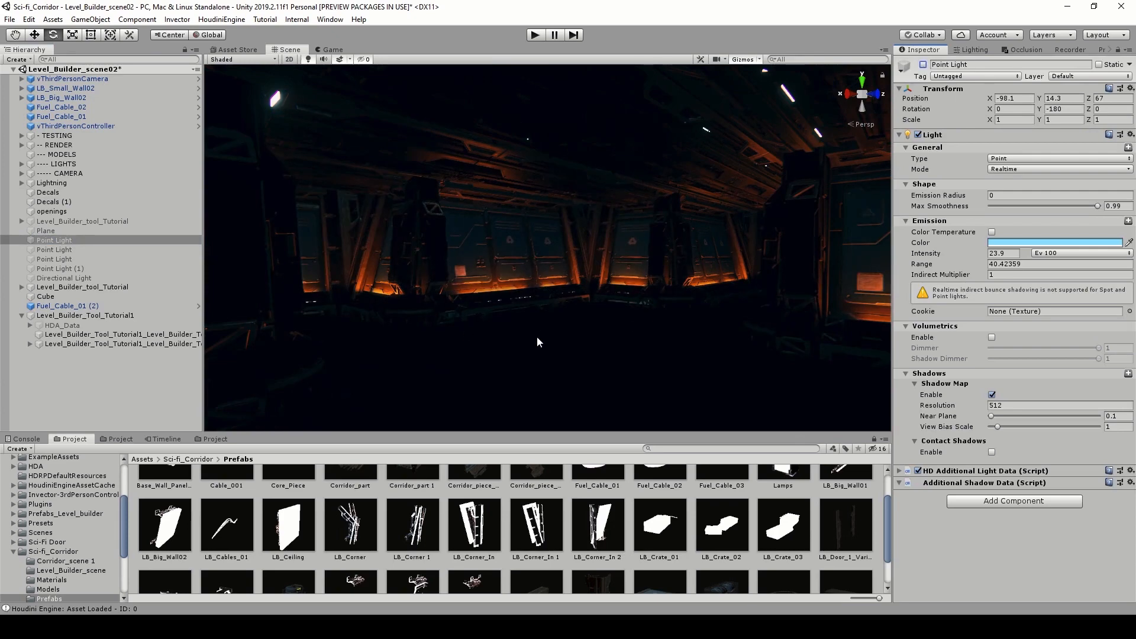
pyautogui.moveTo(537, 336); pyautogui.dragTo(616, 307, button='right')
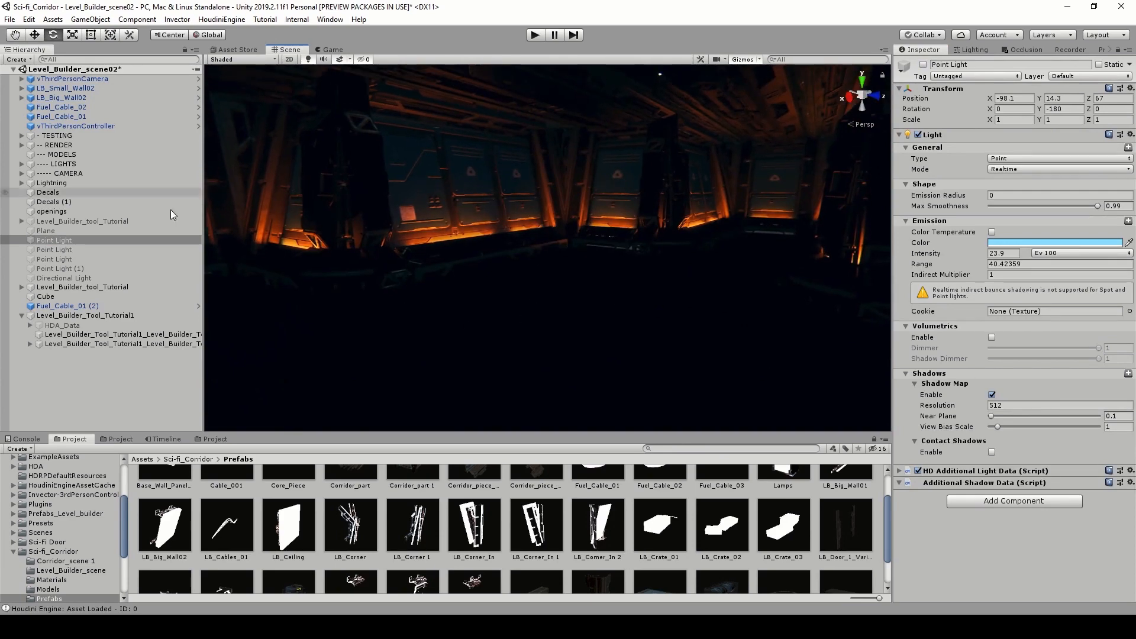
pyautogui.moveTo(641, 222); pyautogui.dragTo(771, 243, button='right')
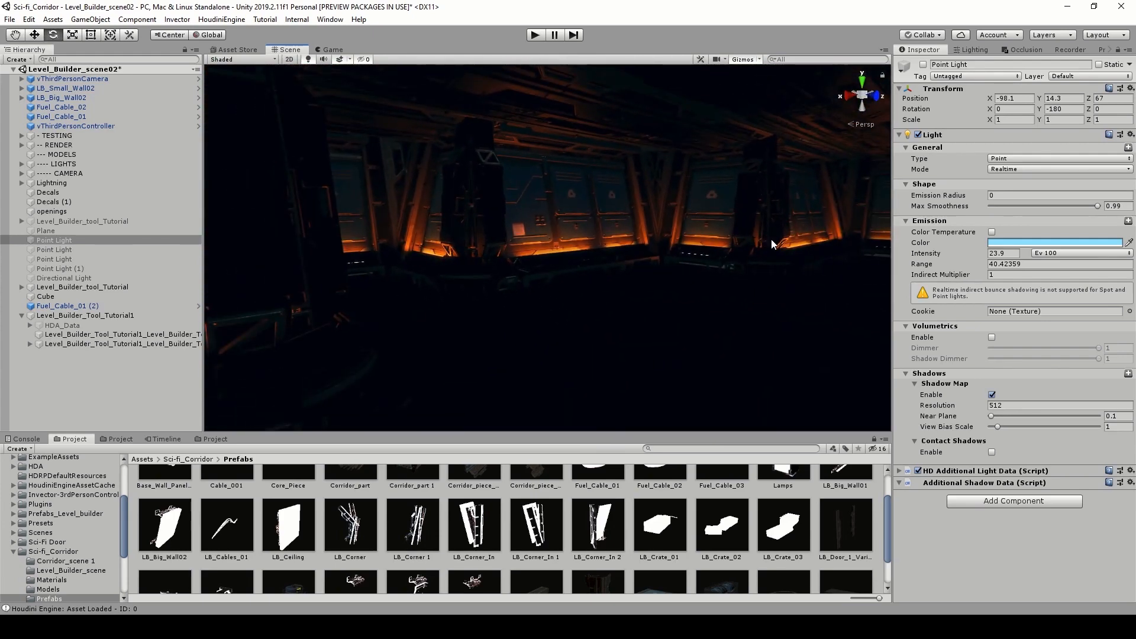
pyautogui.moveTo(596, 263)
pyautogui.mouseDown(button='right')
pyautogui.moveTo(606, 256)
pyautogui.moveTo(596, 265)
pyautogui.mouseUp(button='right')
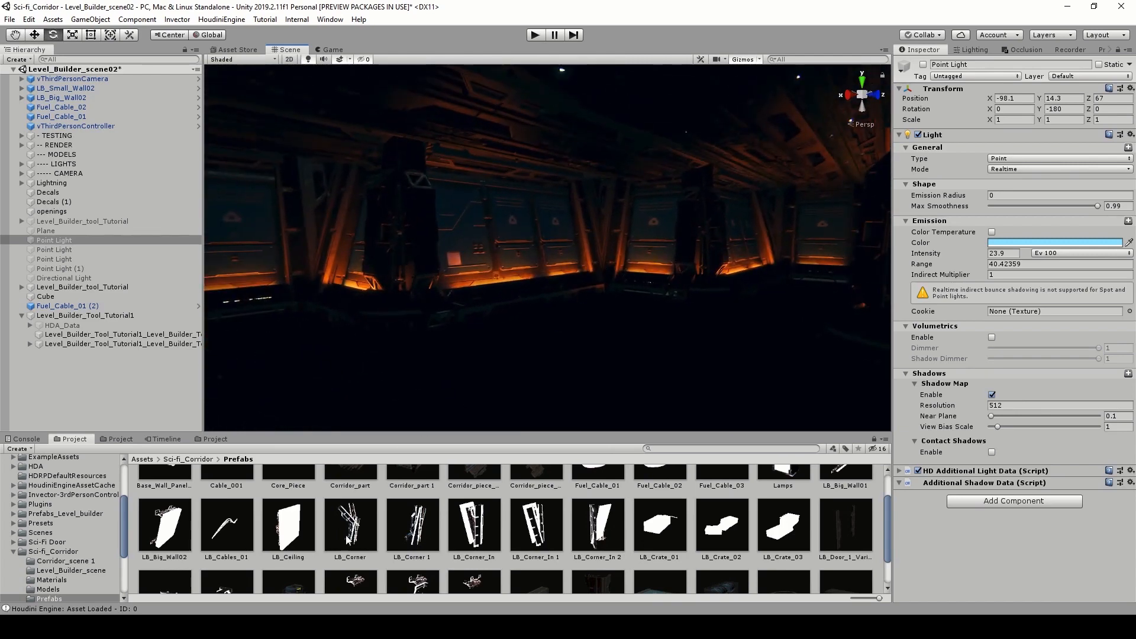
# Switch to Houdini and duplicate the object merge that references OUT_GroundPlane into the empty network space above the ceiling branch
pyautogui.hotkey('alt', 'Tab')
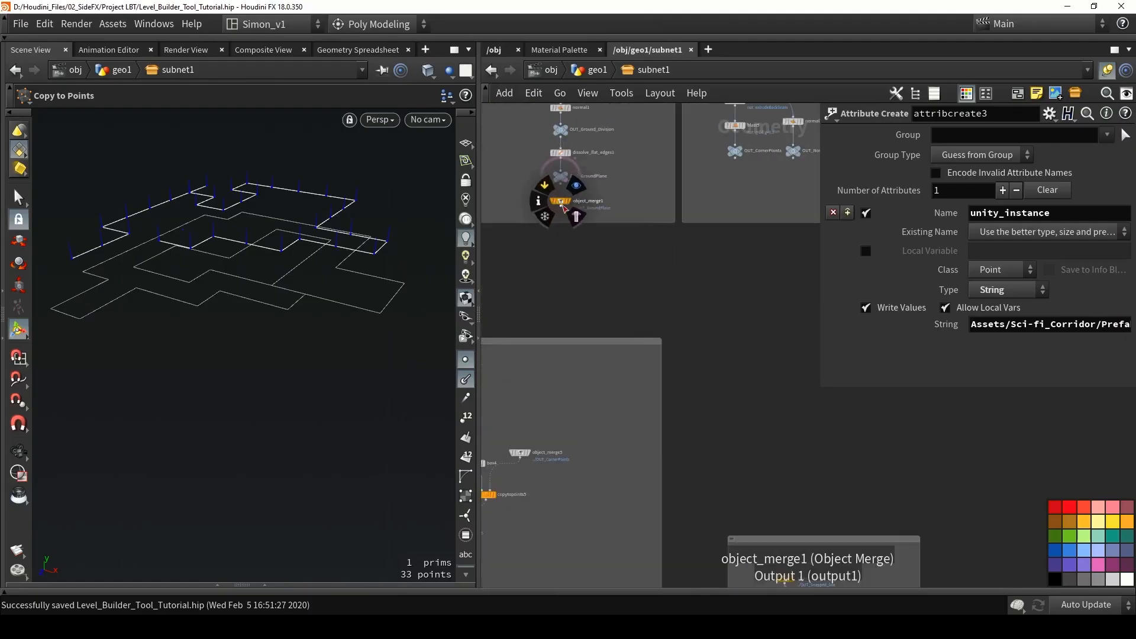
pyautogui.scroll(2, 563, 206)
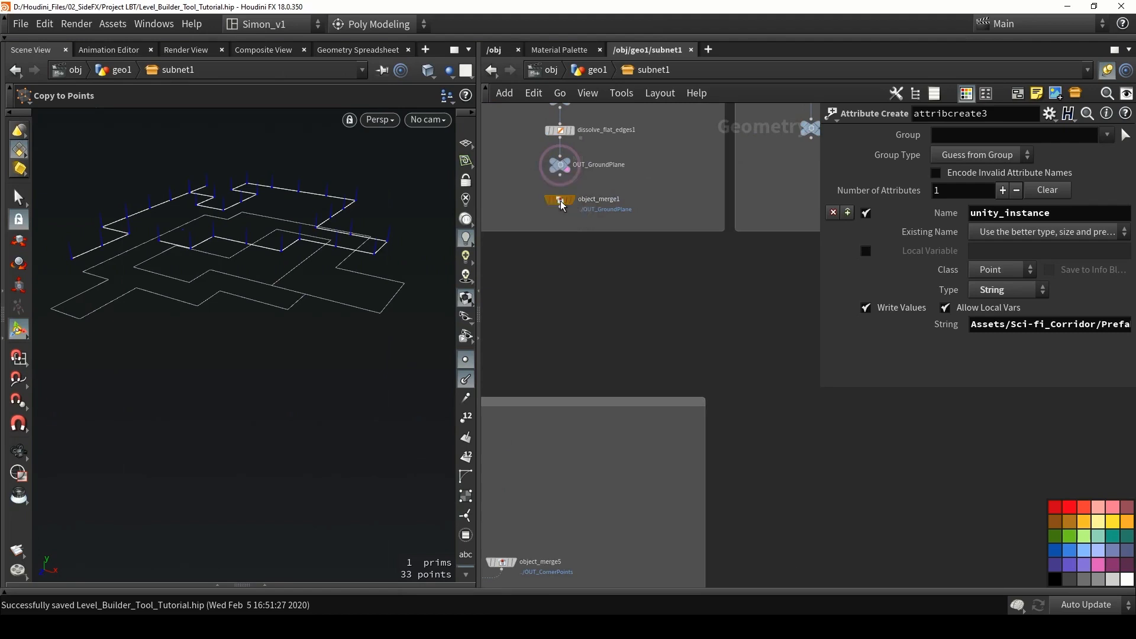
pyautogui.keyDown('alt'); pyautogui.moveTo(561, 204); pyautogui.dragTo(876, 472); pyautogui.keyUp('alt')
pyautogui.moveTo(823, 461); pyautogui.dragTo(607, 265, button='middle')
pyautogui.scroll(-4, 608, 265)
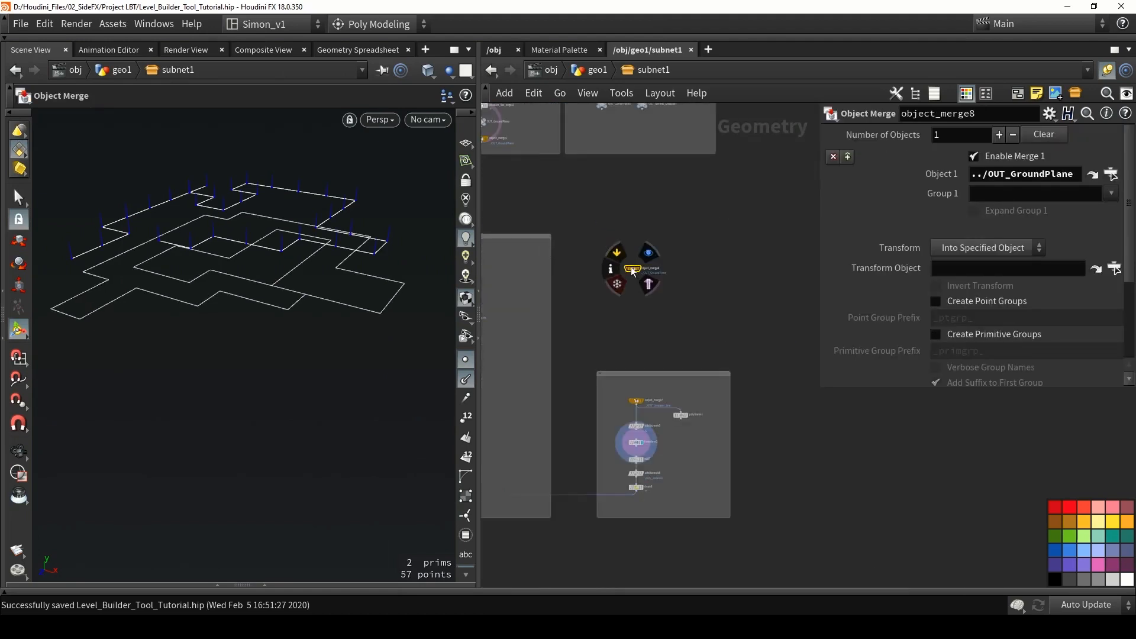
pyautogui.moveTo(632, 268); pyautogui.dragTo(562, 253)
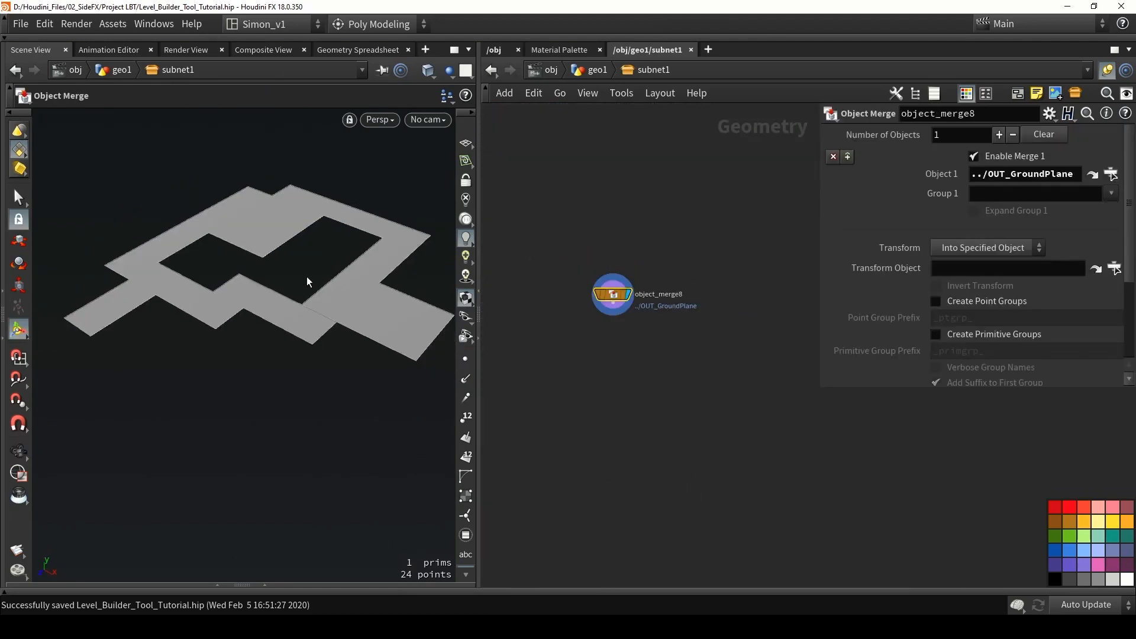
# Add a PolyExpand2D node below object_merge8 and wire the merged ground plane into it
pyautogui.press('Tab')
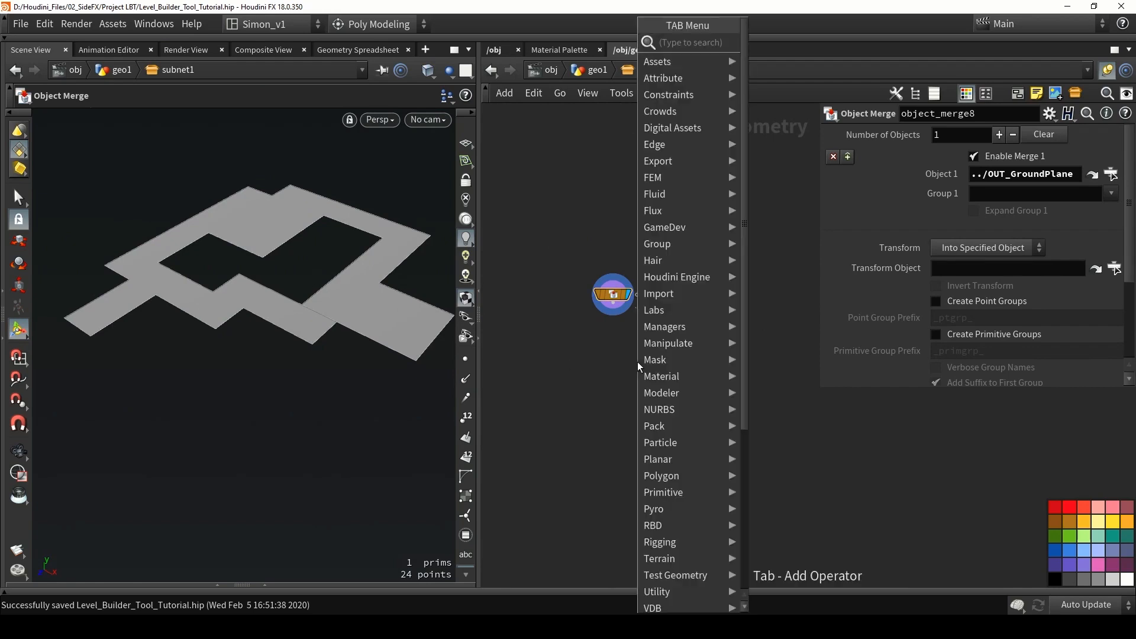
pyautogui.write('polyex')
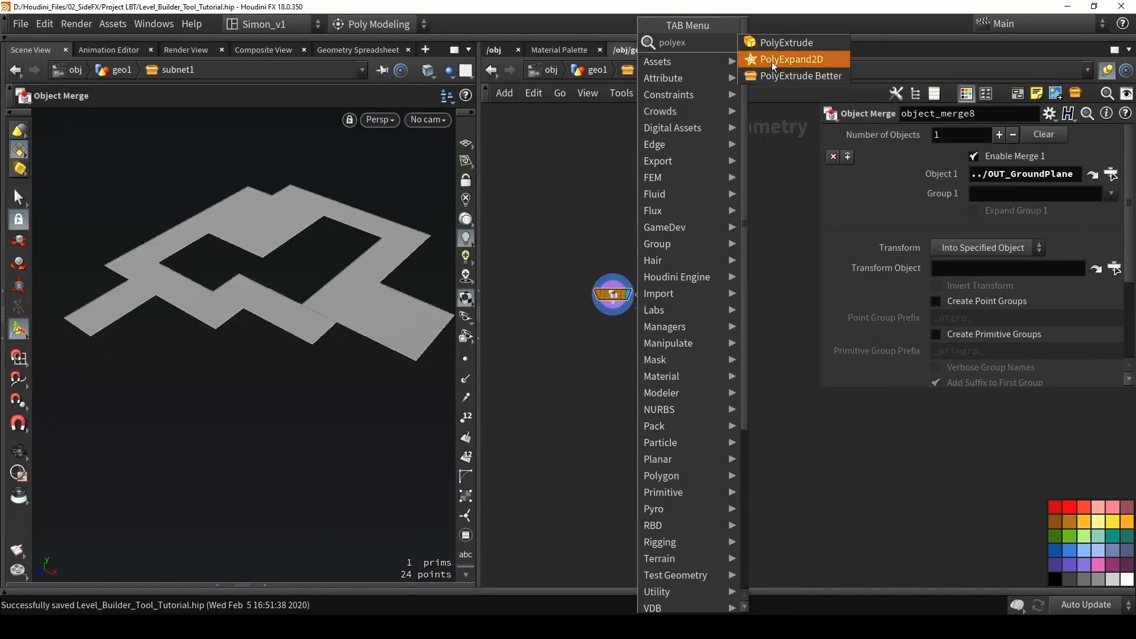
pyautogui.click(772, 59)
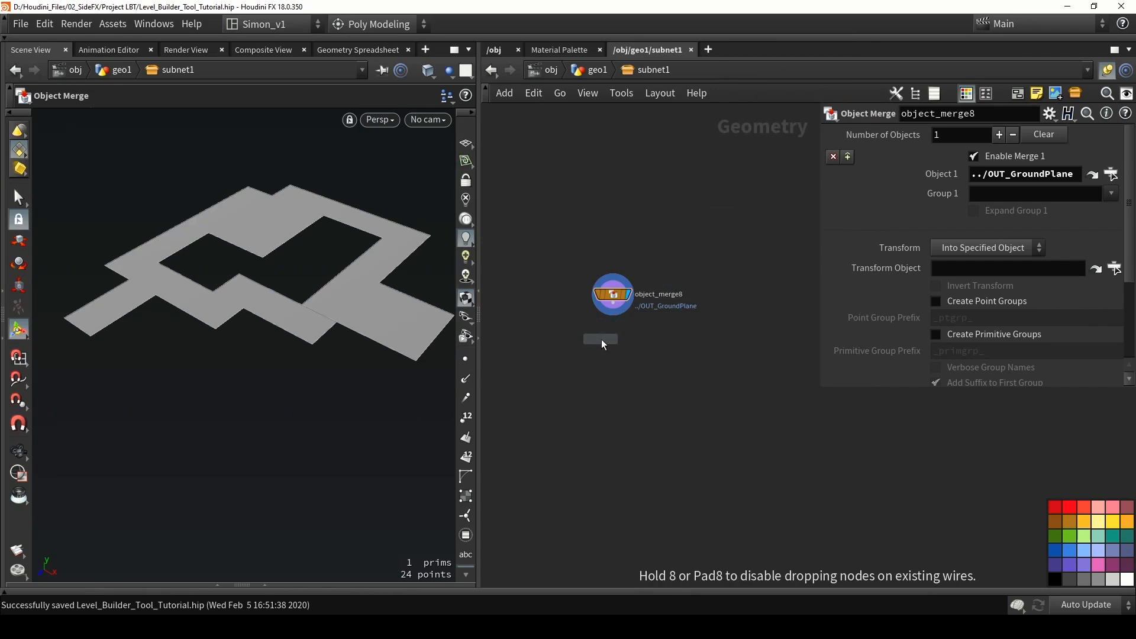
pyautogui.click(602, 341)
pyautogui.scroll(3, 608, 330)
pyautogui.moveTo(602, 335); pyautogui.dragTo(616, 288)
pyautogui.moveTo(602, 351); pyautogui.dragTo(618, 359)
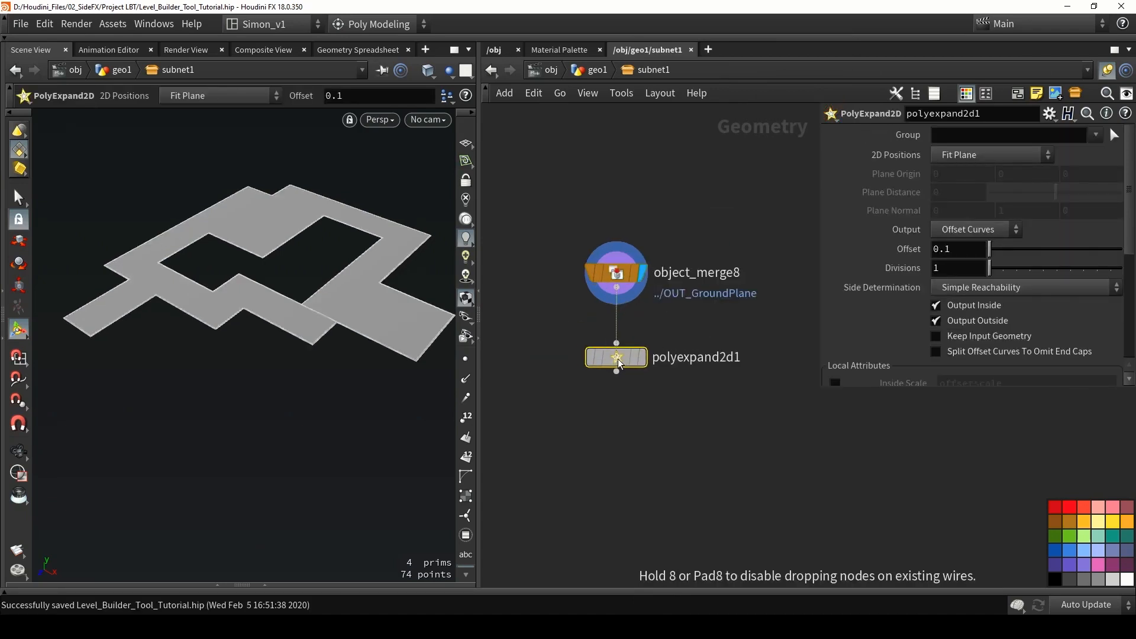
# Display the PolyExpand2D result, save the scene, and view the expanded ground plane from a higher angle
pyautogui.click(643, 357)
pyautogui.hotkey('ctrl', 's')
pyautogui.press('Escape')
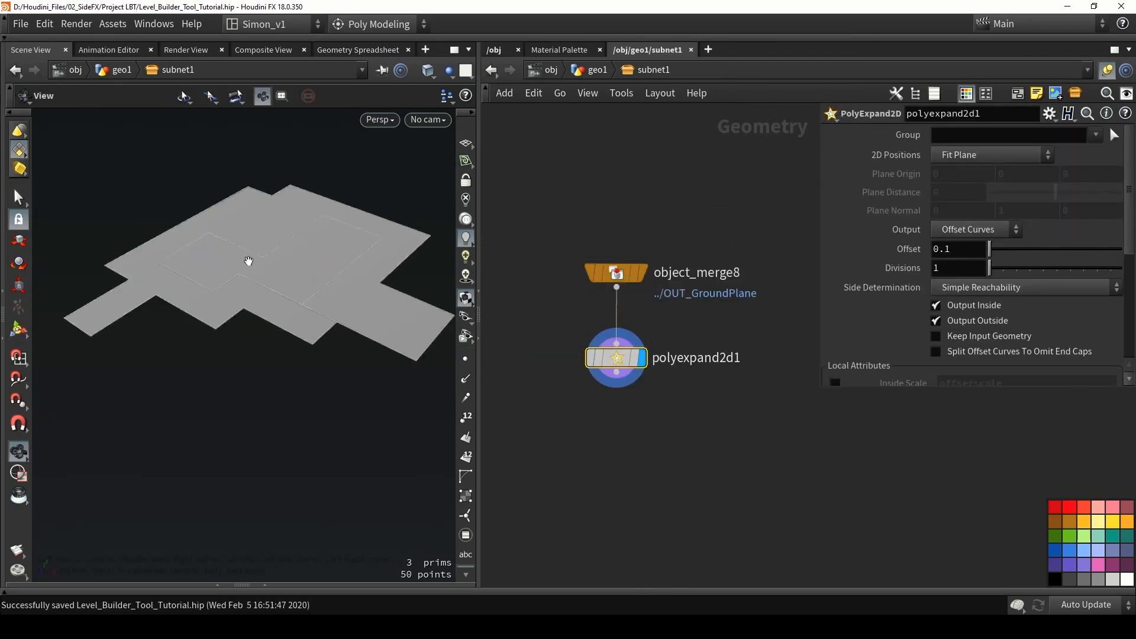
pyautogui.keyDown('alt'); pyautogui.moveTo(248, 261); pyautogui.dragTo(247, 283); pyautogui.keyUp('alt')
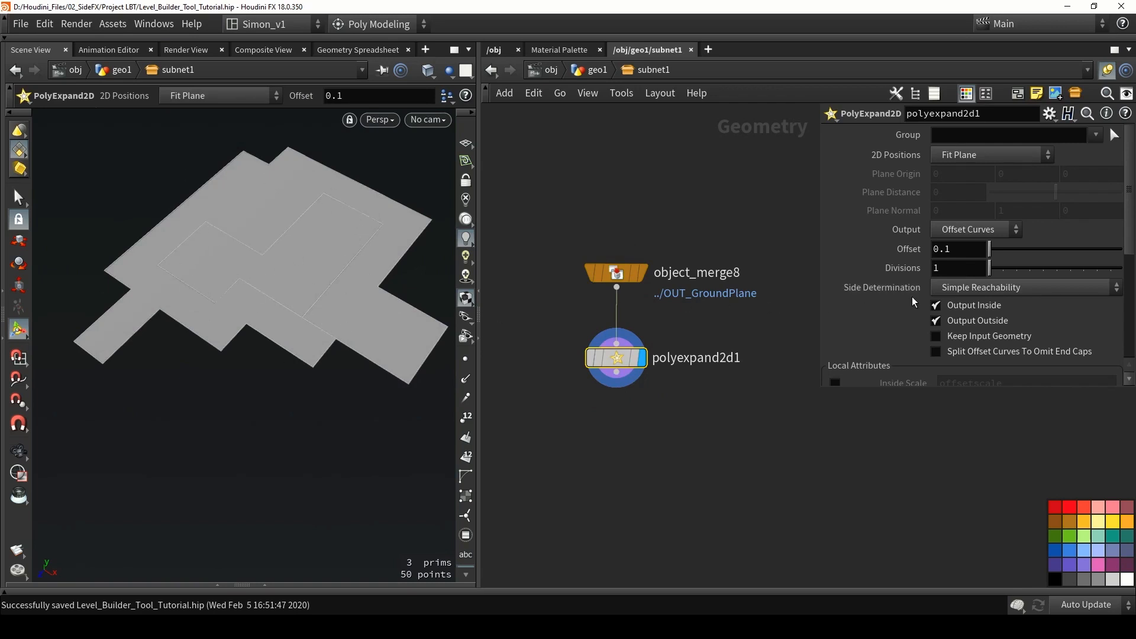
# Set the PolyExpand2D's Side Determination to Alternating Reachability and its Output to Offset Surfaces
pyautogui.click(975, 288)
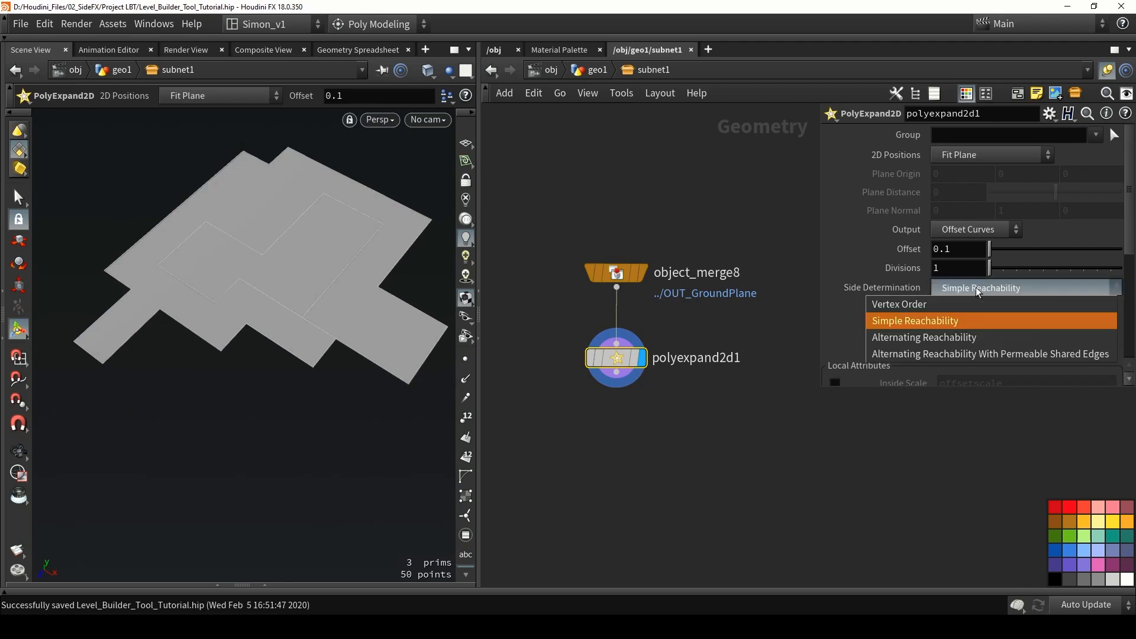
pyautogui.click(926, 341)
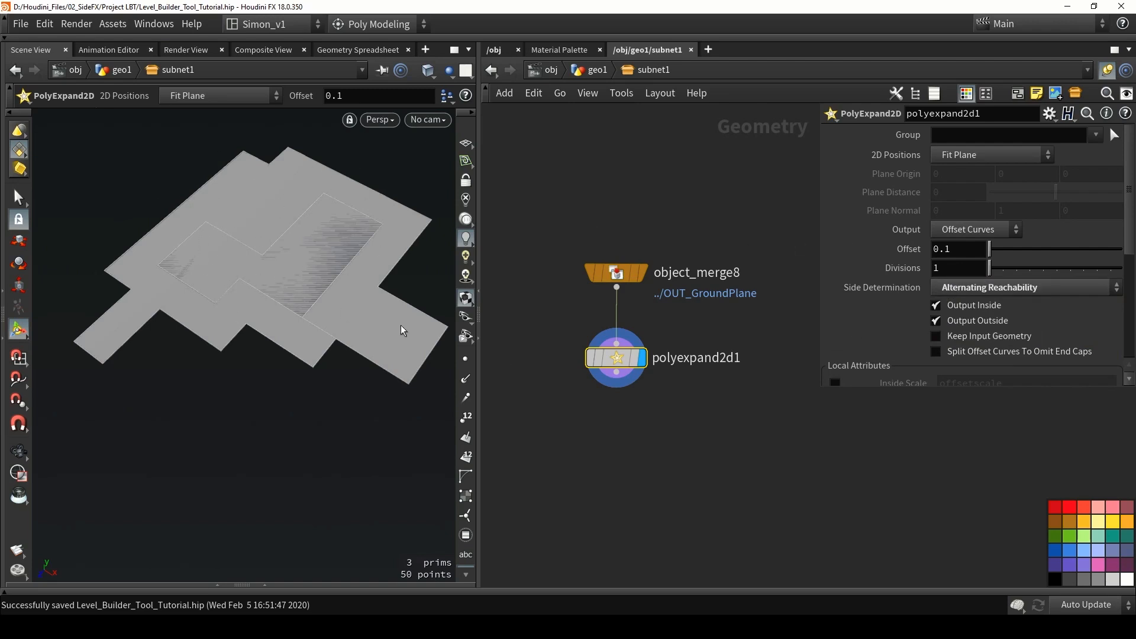
pyautogui.hotkey('ctrl', 'z')
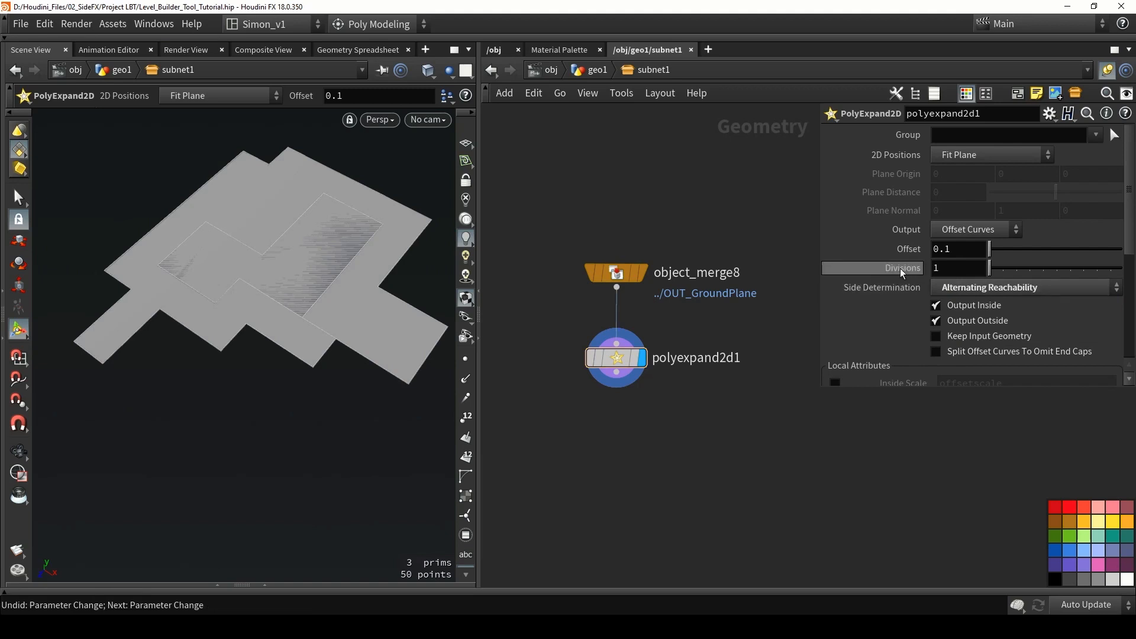
pyautogui.click(978, 231)
pyautogui.click(983, 265)
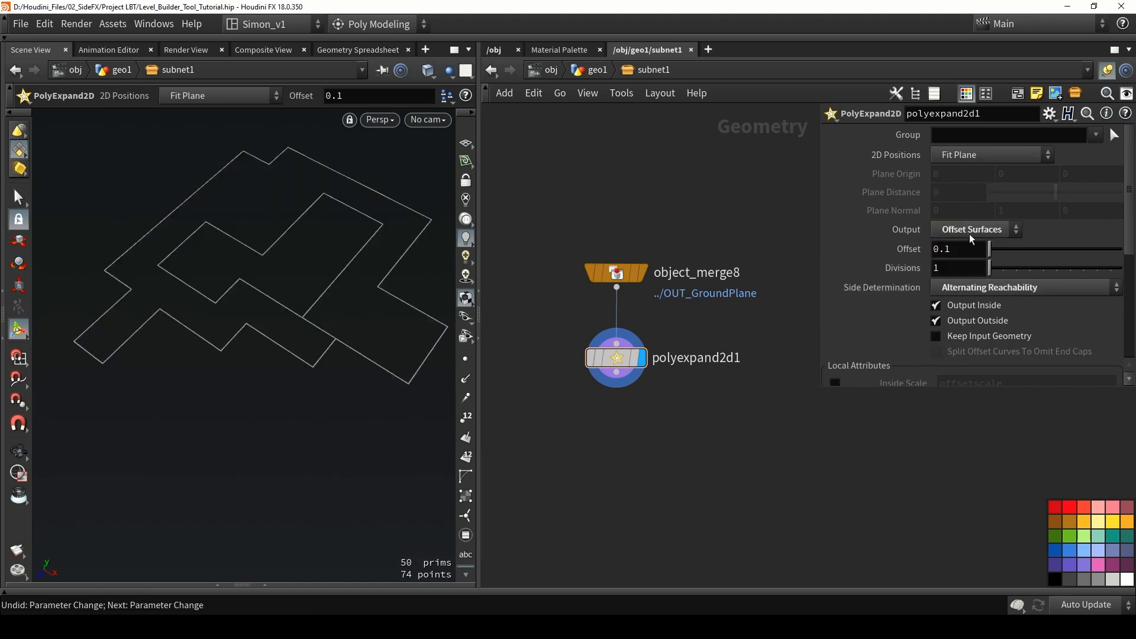
# Raise the PolyExpand2D Offset to 15.2 and turn off Output Outside
pyautogui.moveTo(992, 248); pyautogui.dragTo(997, 284)
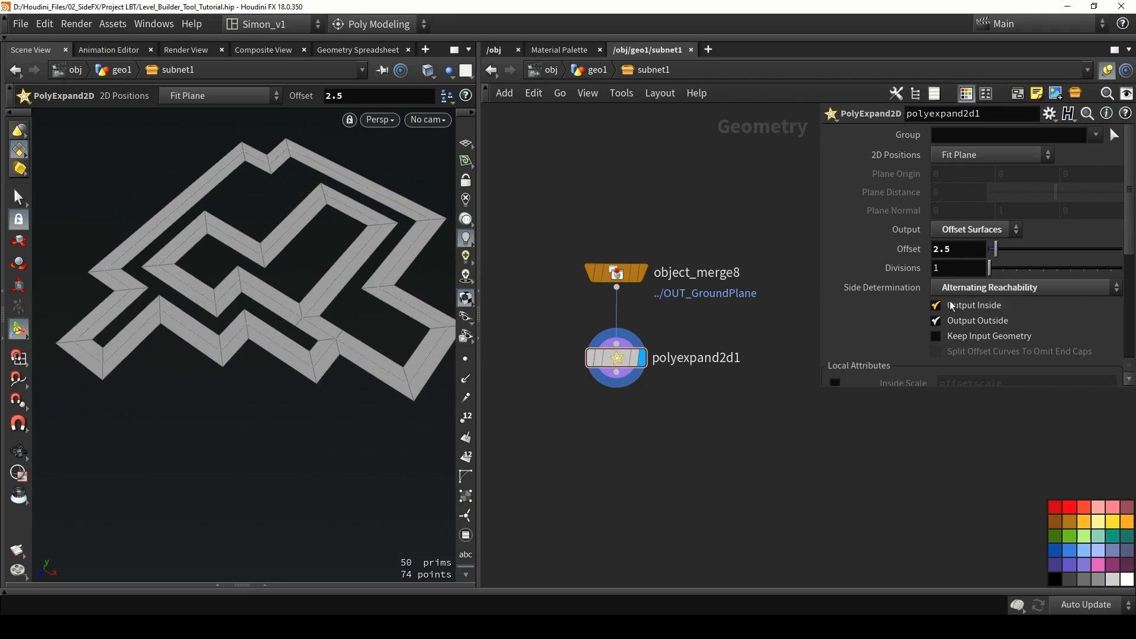
pyautogui.moveTo(994, 249); pyautogui.dragTo(1009, 249)
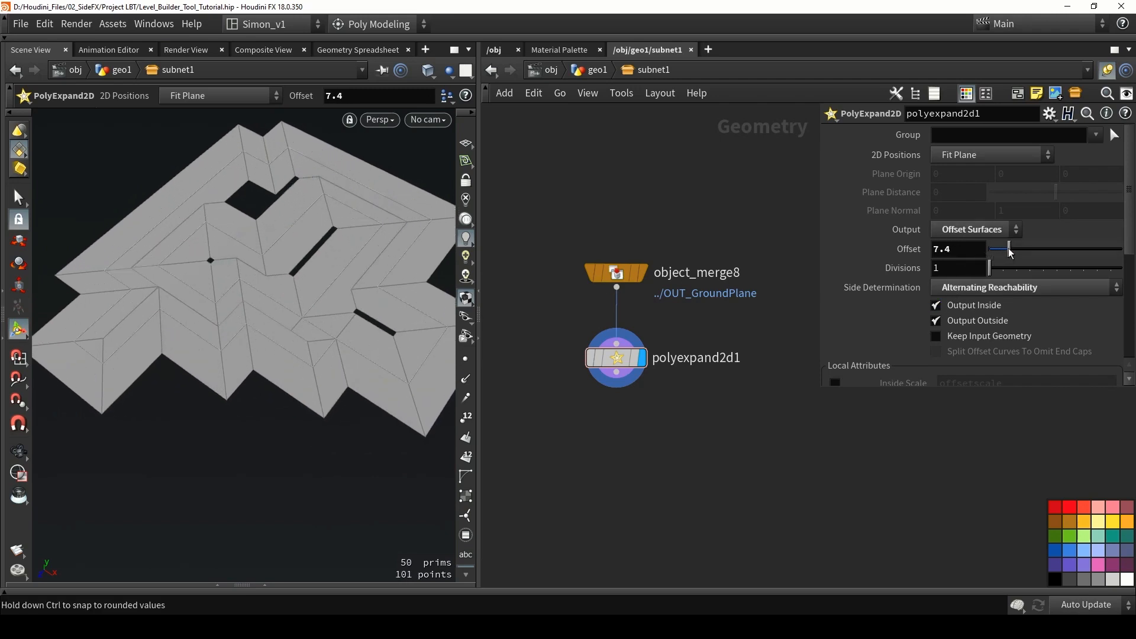
pyautogui.moveTo(1009, 247); pyautogui.dragTo(1030, 256)
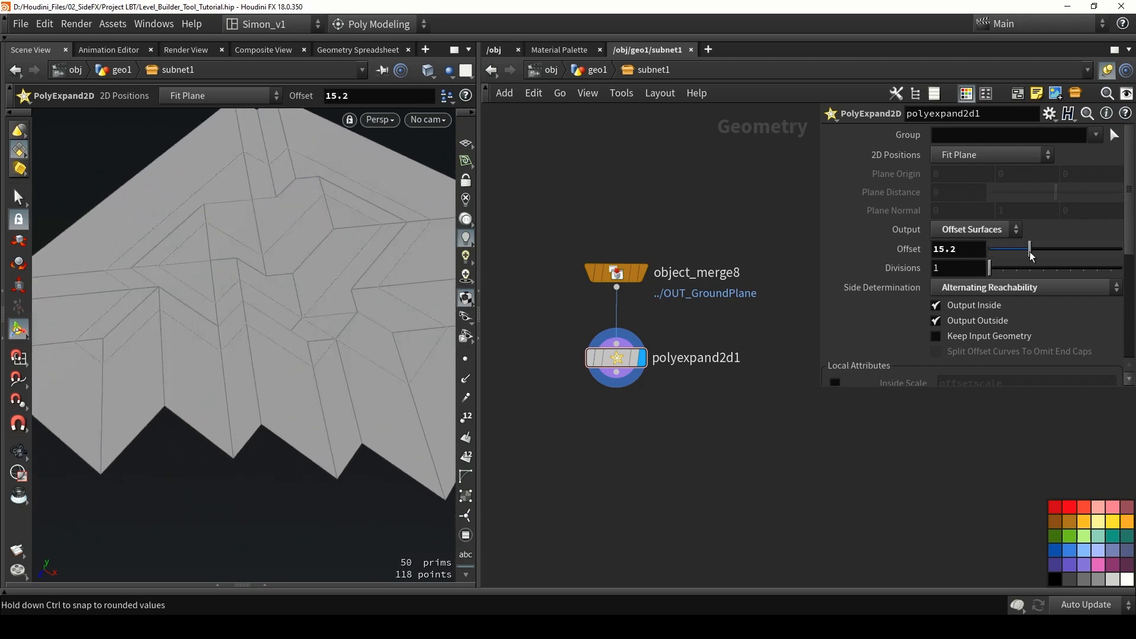
pyautogui.click(978, 322)
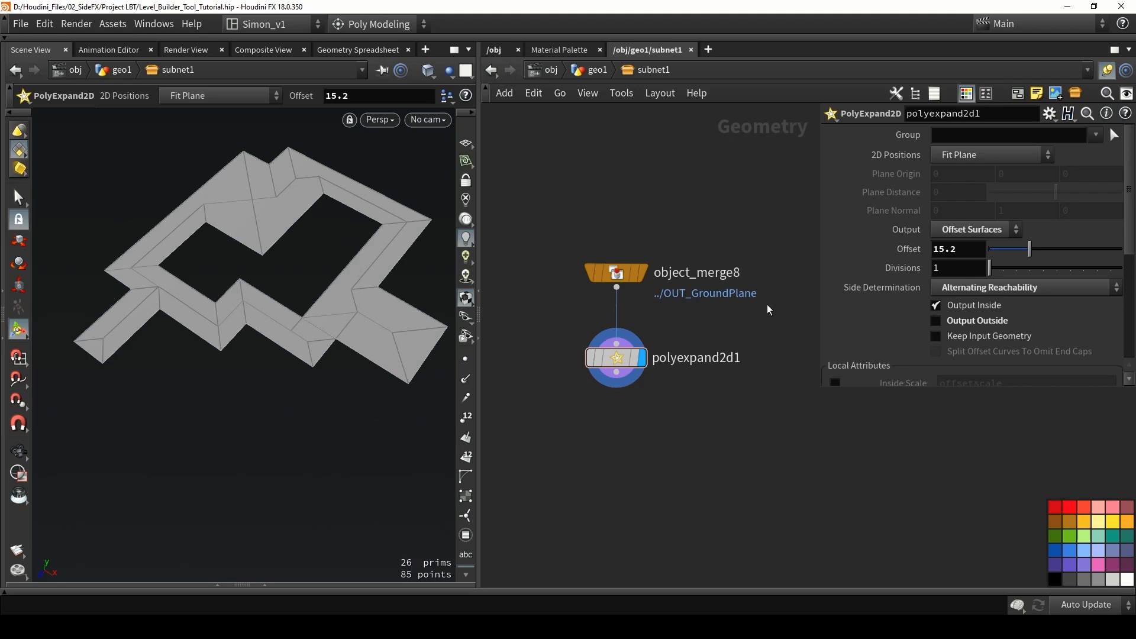
# Try Simple Reachability as the PolyExpand2D's Side Determination, and return it to Alternating Reachability
pyautogui.click(940, 293)
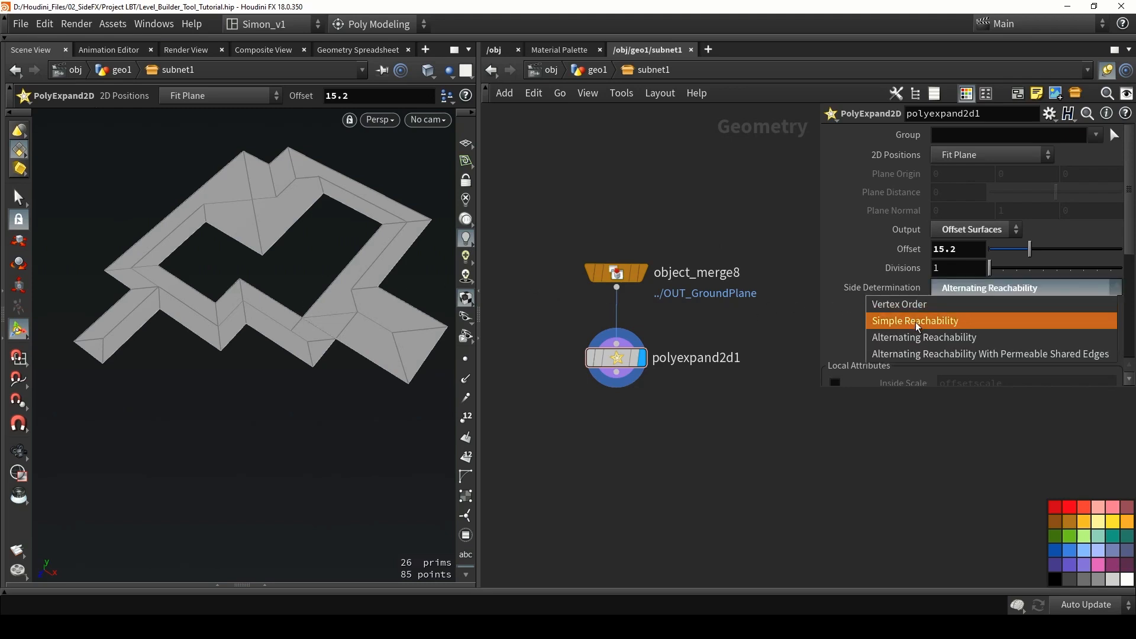
pyautogui.click(898, 323)
pyautogui.click(967, 290)
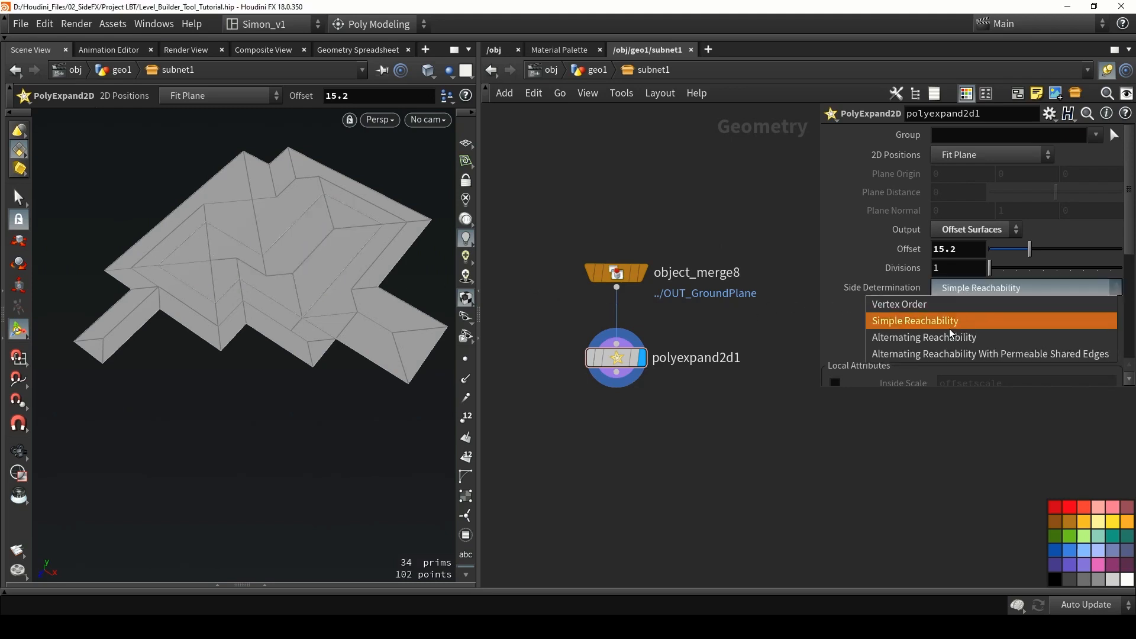
pyautogui.click(892, 337)
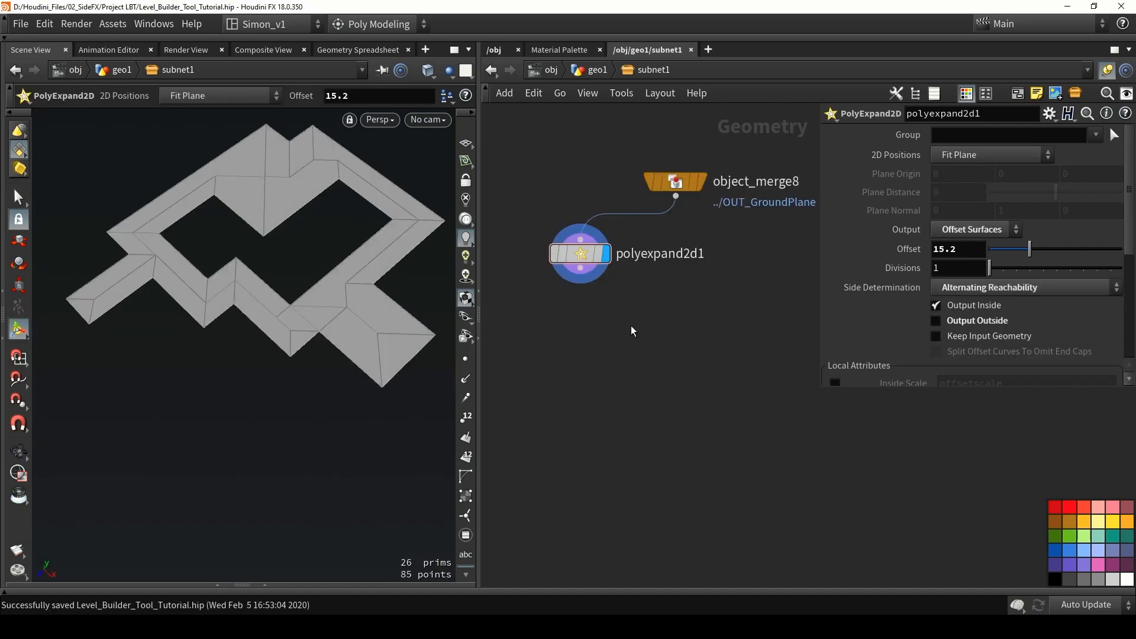
# Add a Convert Line node, wire polyexpand2d1 into it, and display its result
pyautogui.press('Tab')
pyautogui.write('convert')
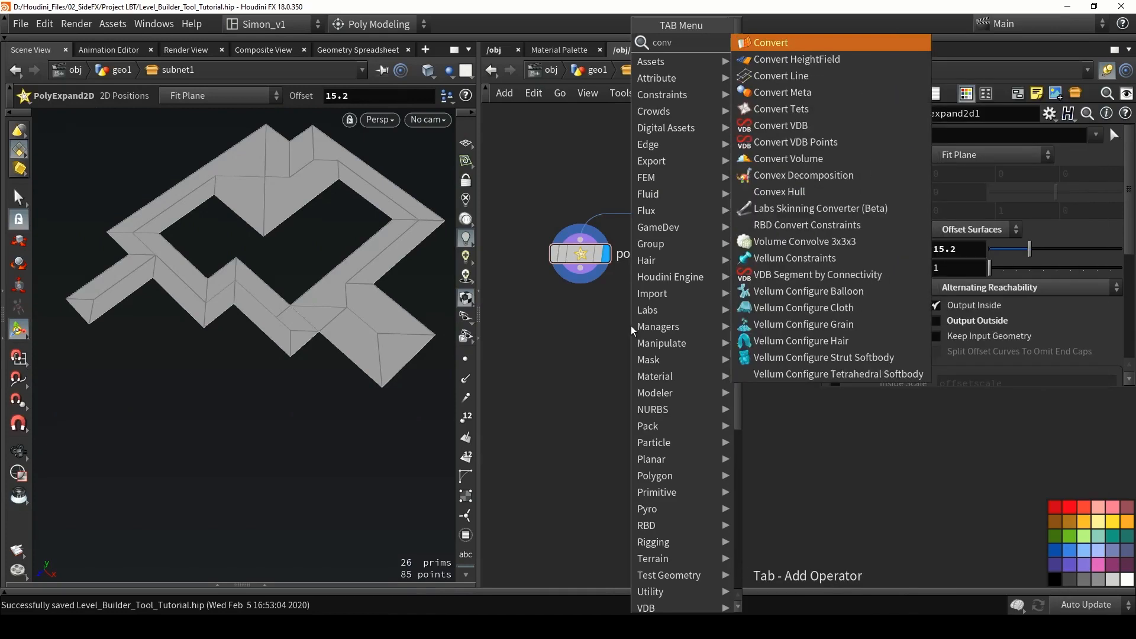
pyautogui.click(776, 77)
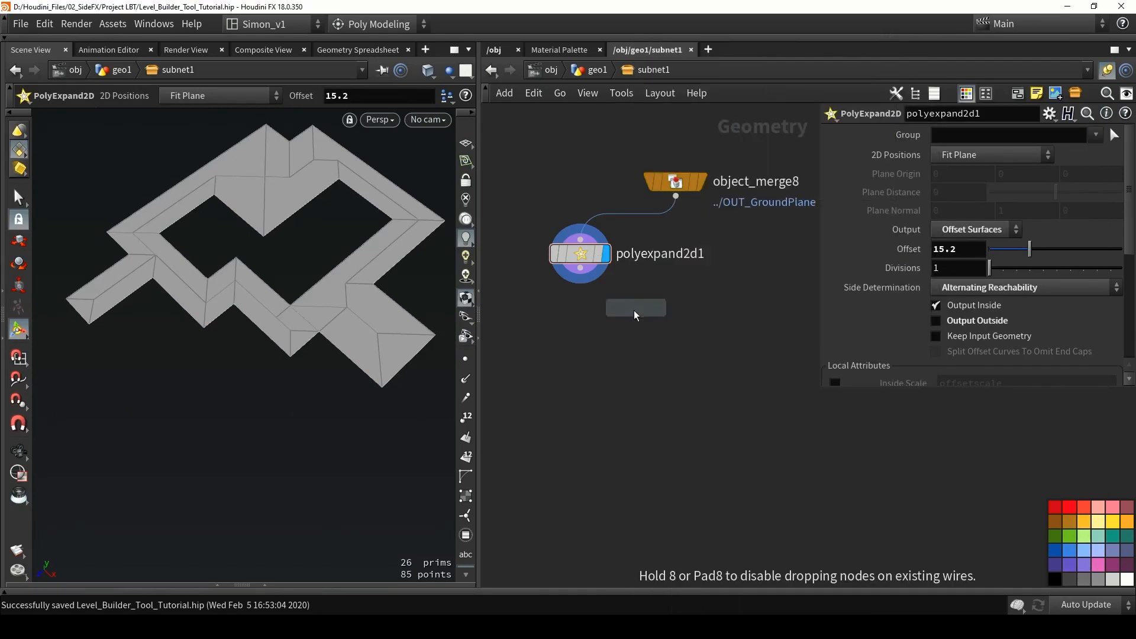
pyautogui.click(624, 319)
pyautogui.moveTo(580, 268); pyautogui.dragTo(587, 332)
pyautogui.click(653, 291)
pyautogui.moveTo(729, 321); pyautogui.dragTo(686, 331, button='middle')
# Add a PolyWire node, wire object_merge8 into it, display its result, and set its Wire Radius to 0.371
pyautogui.press('Tab')
pyautogui.write('polywi')
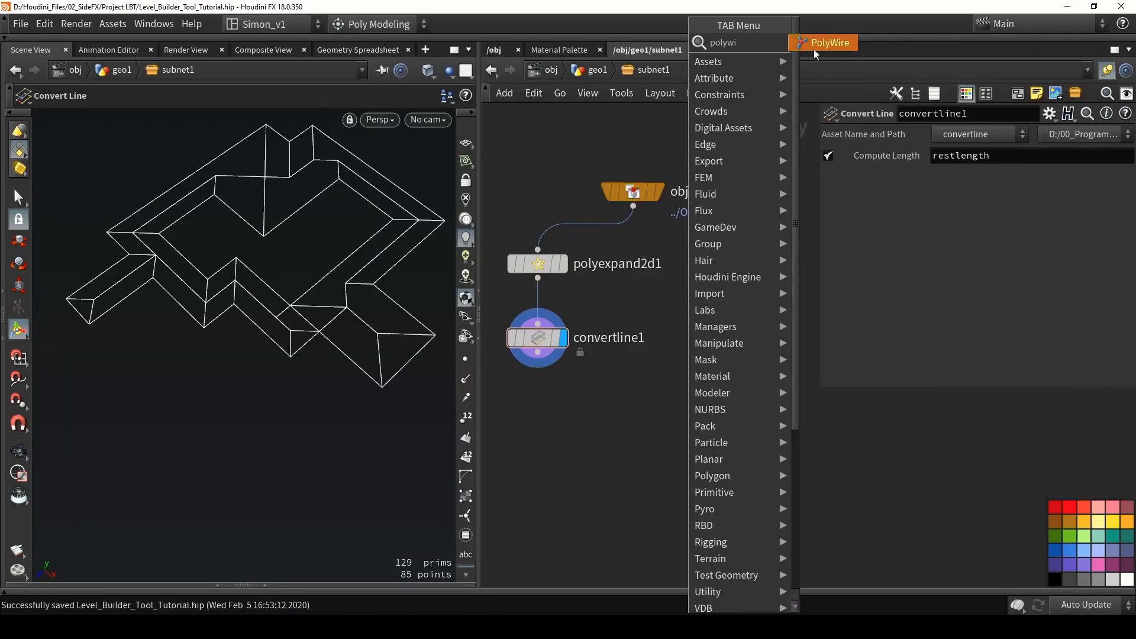
pyautogui.click(814, 49)
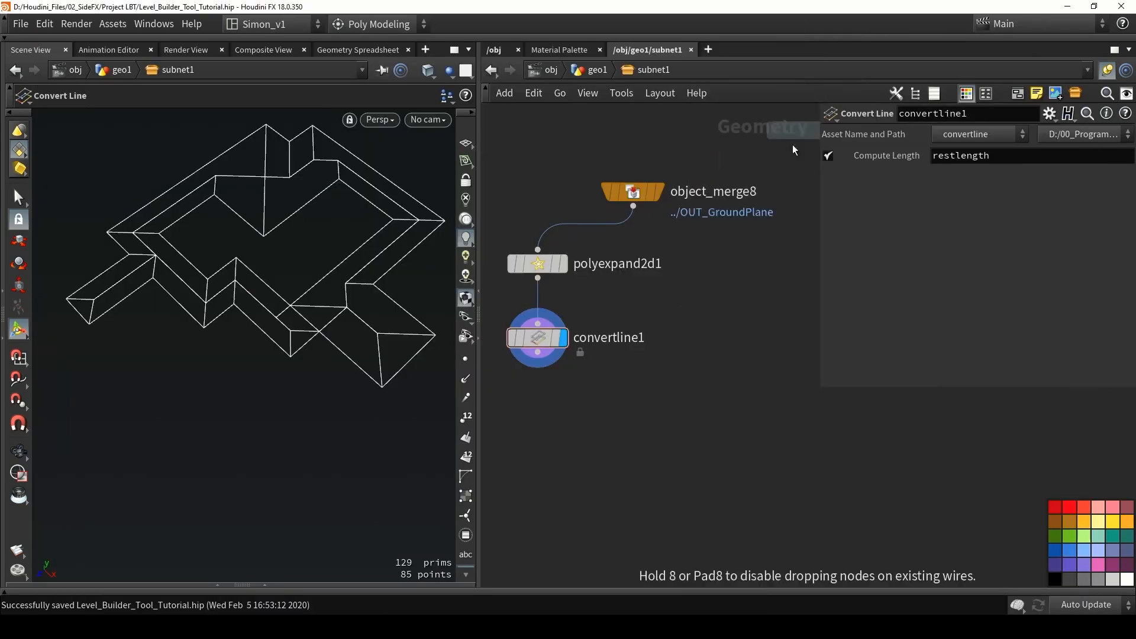
pyautogui.click(747, 309)
pyautogui.click(747, 307)
pyautogui.moveTo(719, 304); pyautogui.dragTo(721, 323)
pyautogui.moveTo(678, 403); pyautogui.dragTo(708, 369, button='middle')
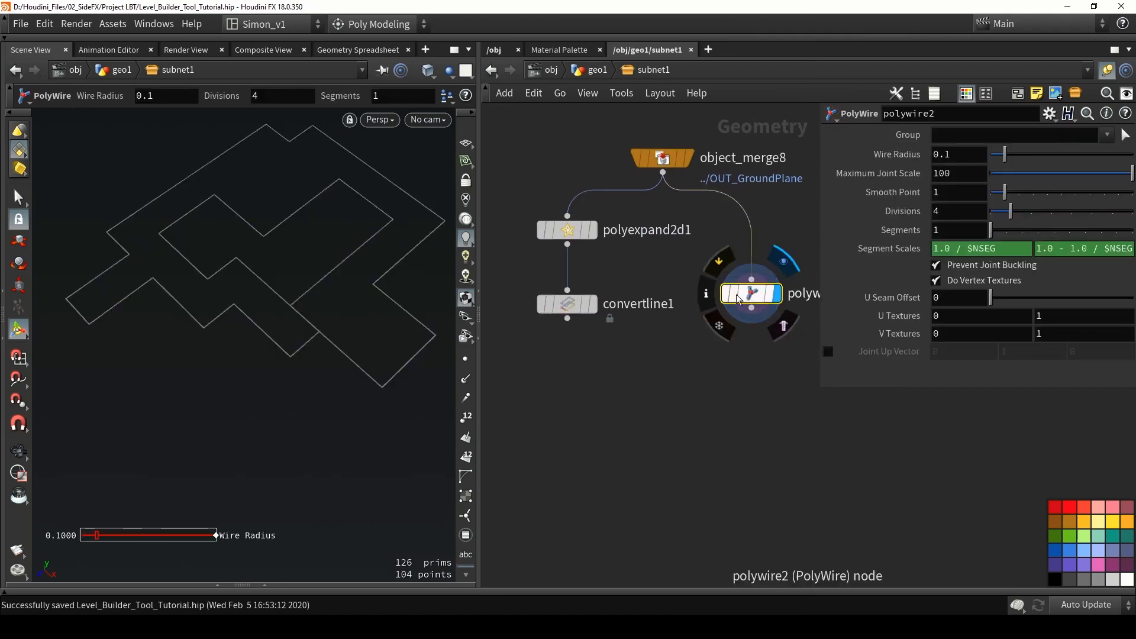
pyautogui.moveTo(1004, 155); pyautogui.dragTo(1043, 163)
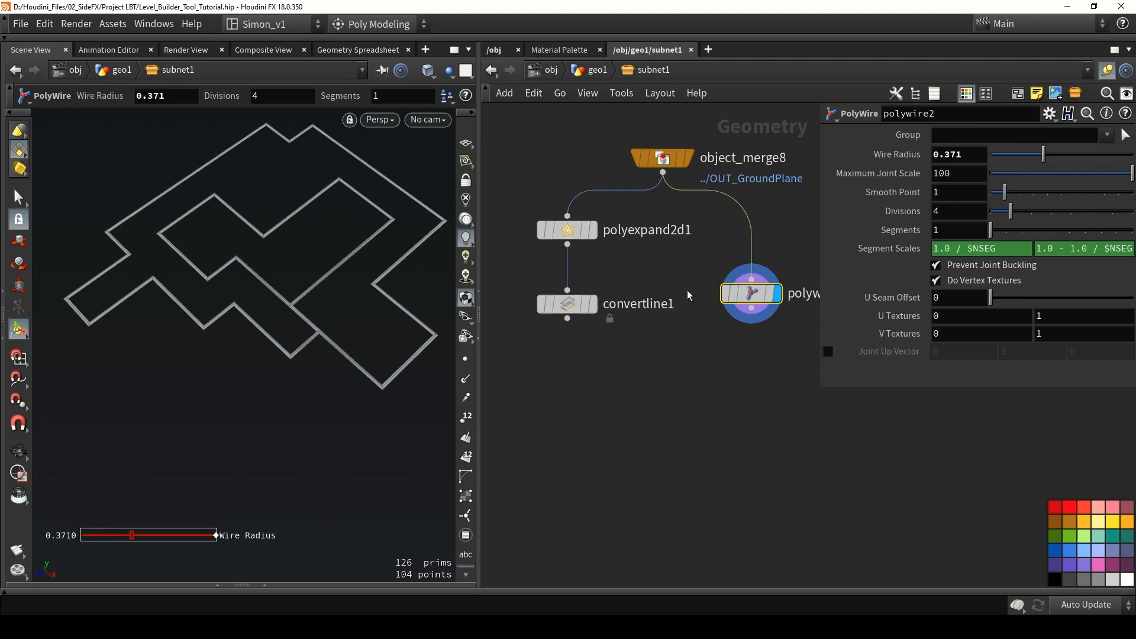
# Template convertline1, then add and display a Group node with convertline1 as its first input and polywire2 as its second
pyautogui.click(588, 304)
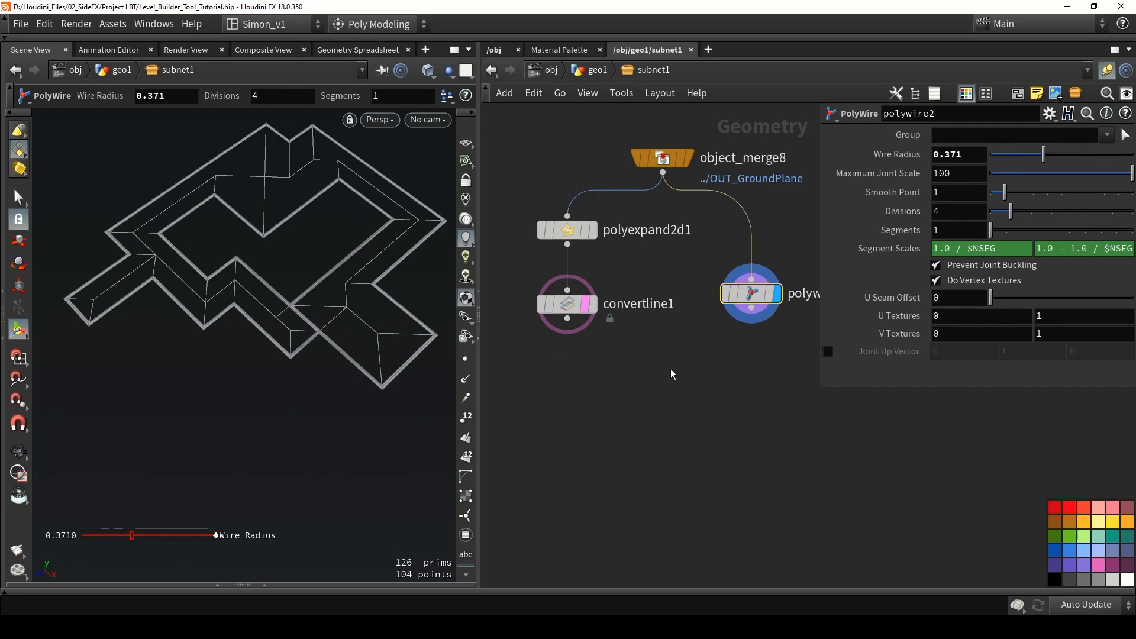
pyautogui.press('Tab')
pyautogui.write('group')
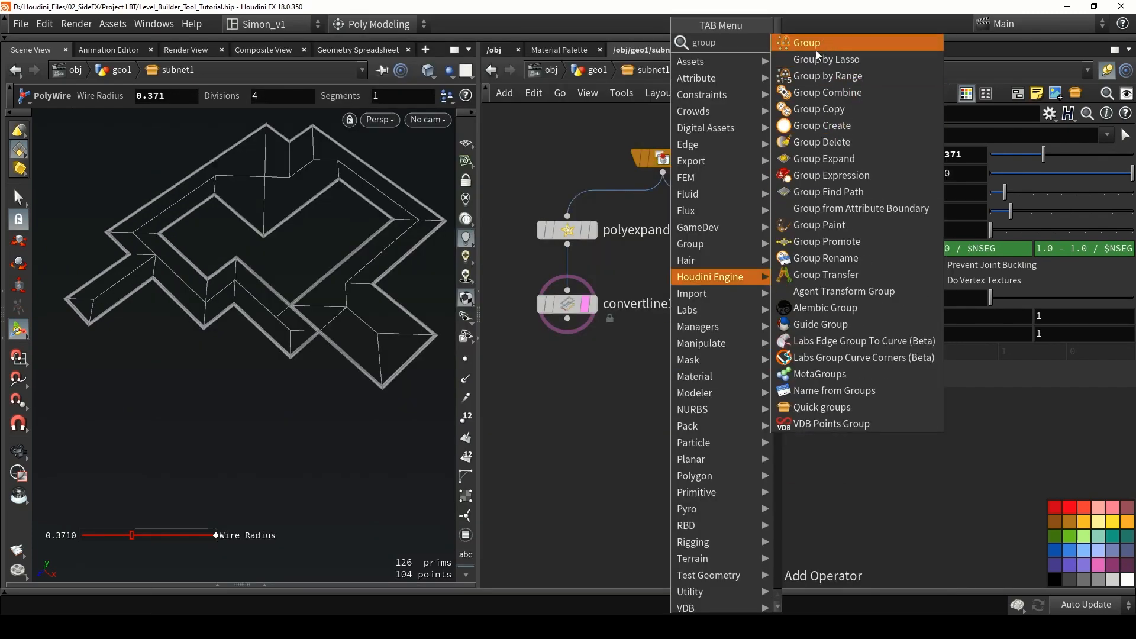
pyautogui.click(815, 50)
pyautogui.click(661, 382)
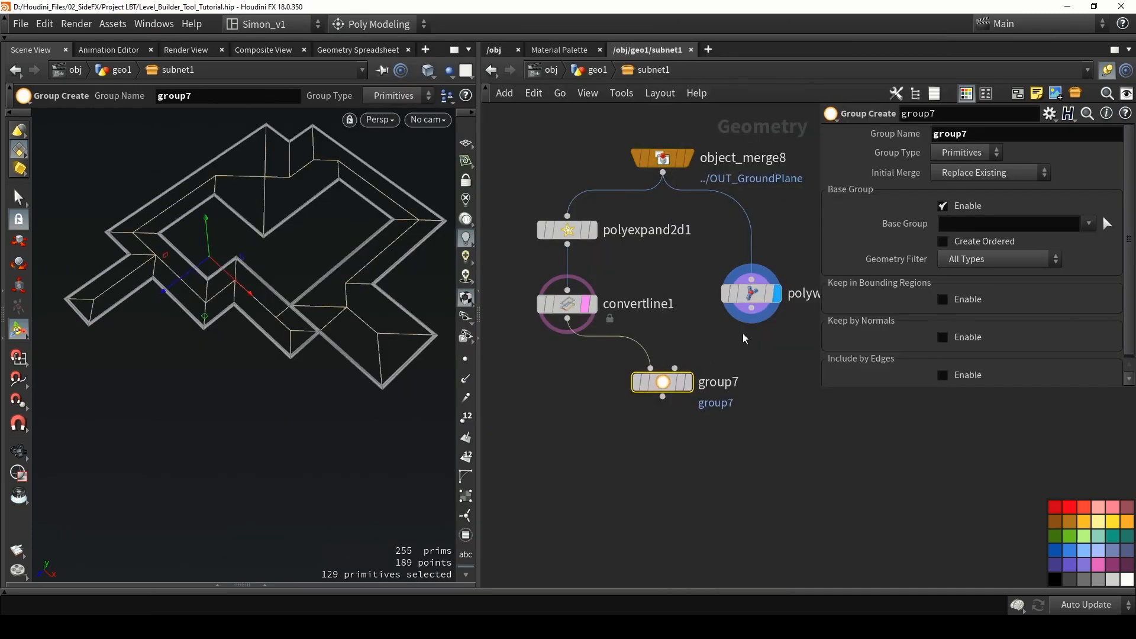
pyautogui.click(689, 382)
# Set group7 to group Points with the Base Group disabled, keeping those within a Bounding Object region
pyautogui.click(968, 153)
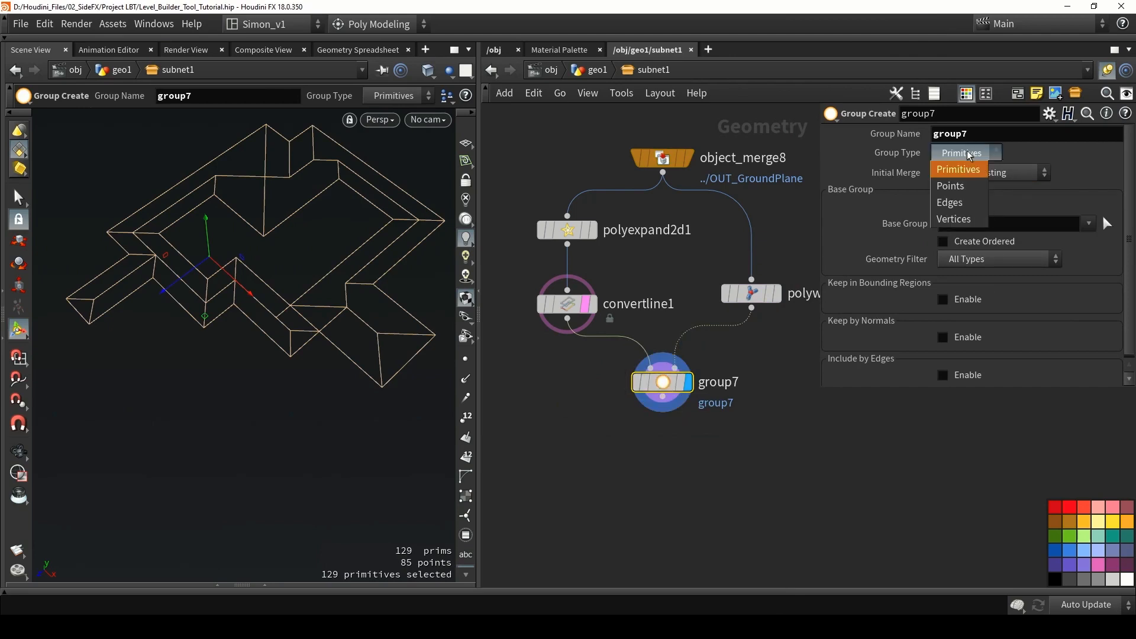
pyautogui.click(966, 186)
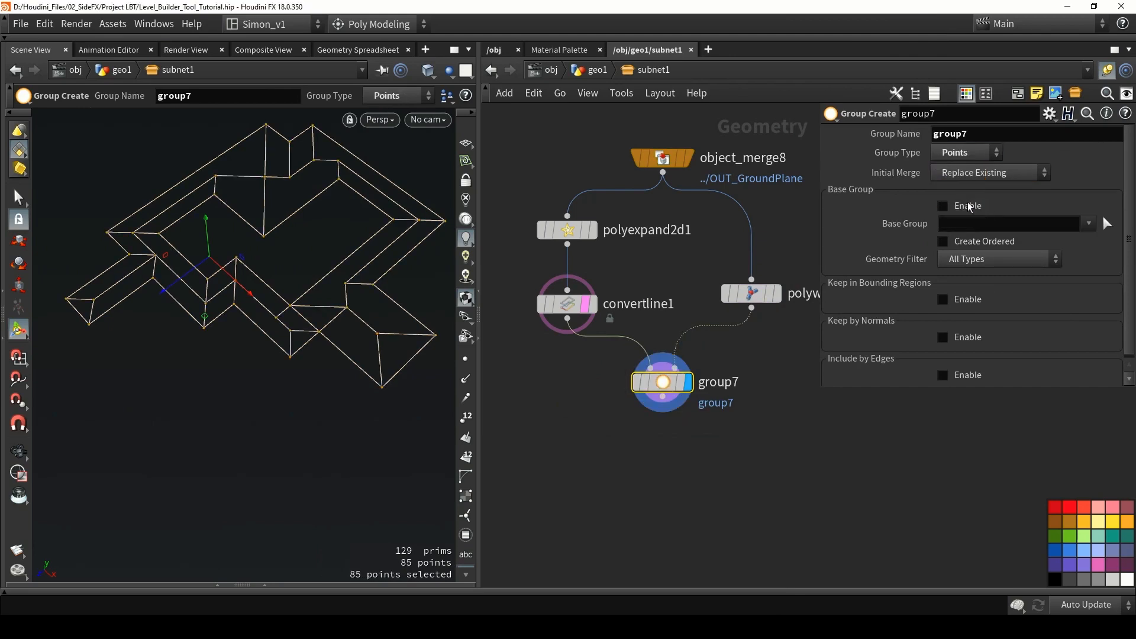
pyautogui.click(971, 244)
pyautogui.click(977, 262)
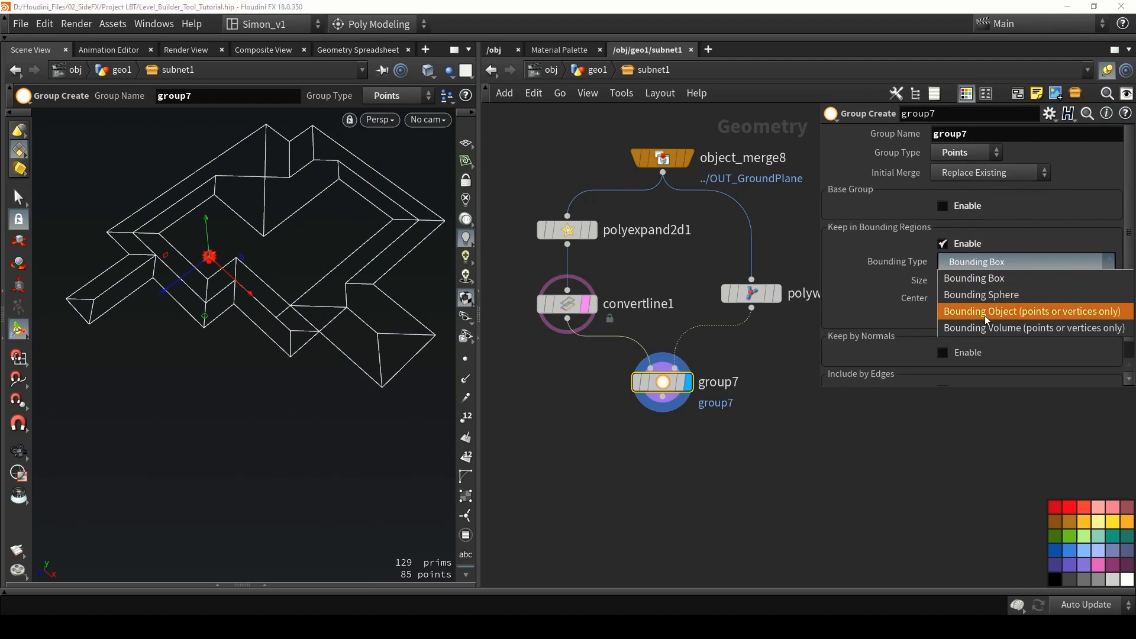
pyautogui.click(984, 313)
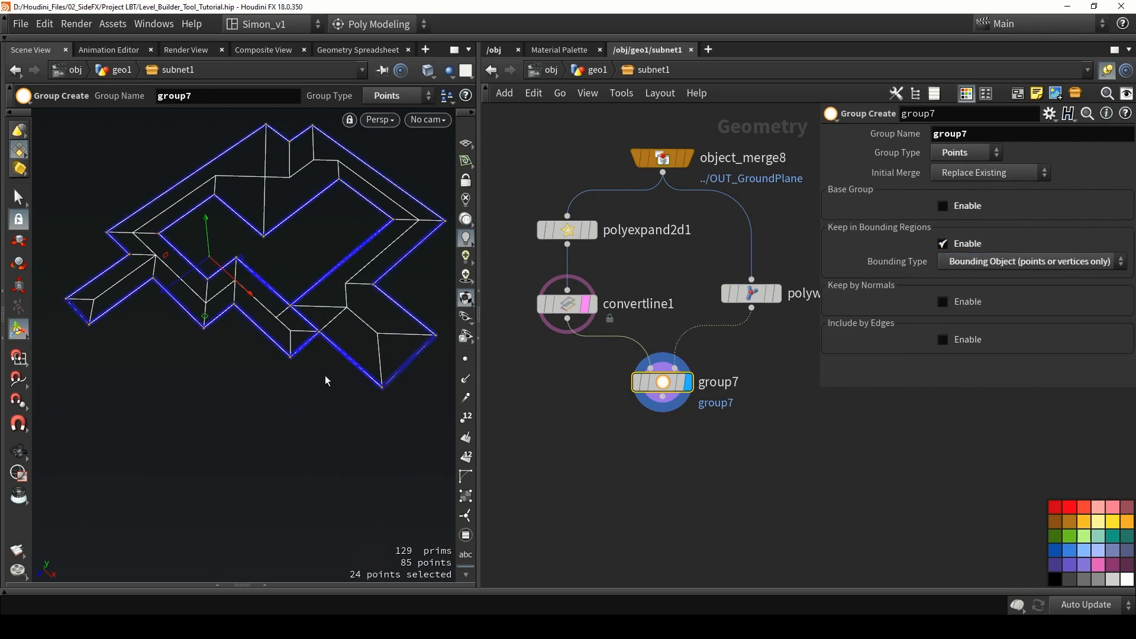
# Add a Blast node after group7 that deletes group7, turn off convertline1's template display, and save the scene
pyautogui.press('Delete')
pyautogui.click(650, 453)
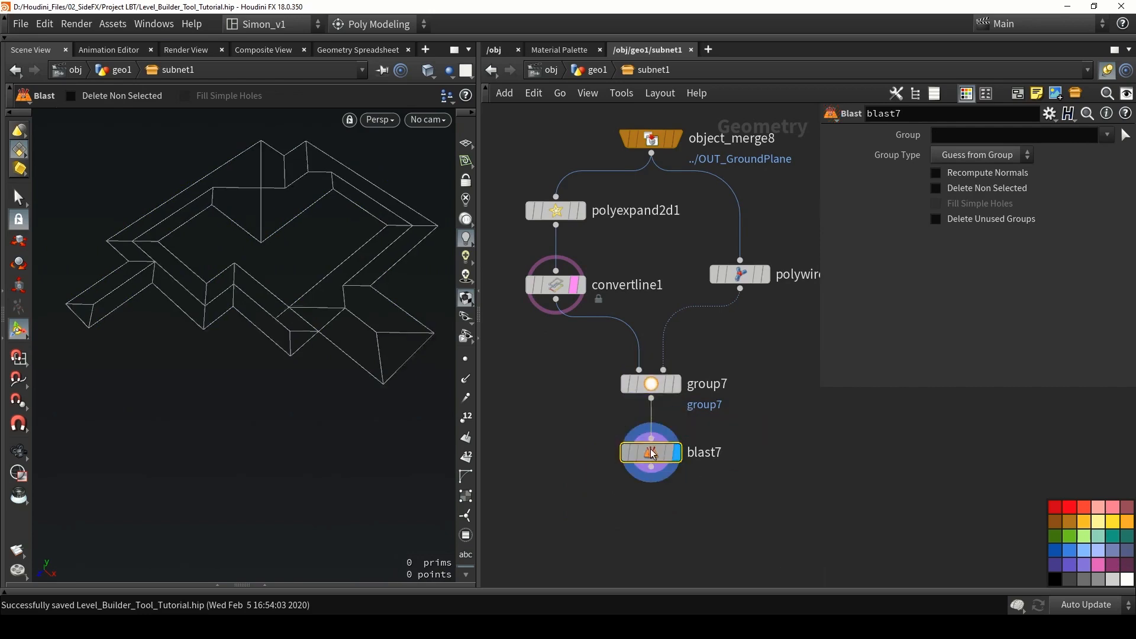
pyautogui.click(1107, 135)
pyautogui.click(1100, 155)
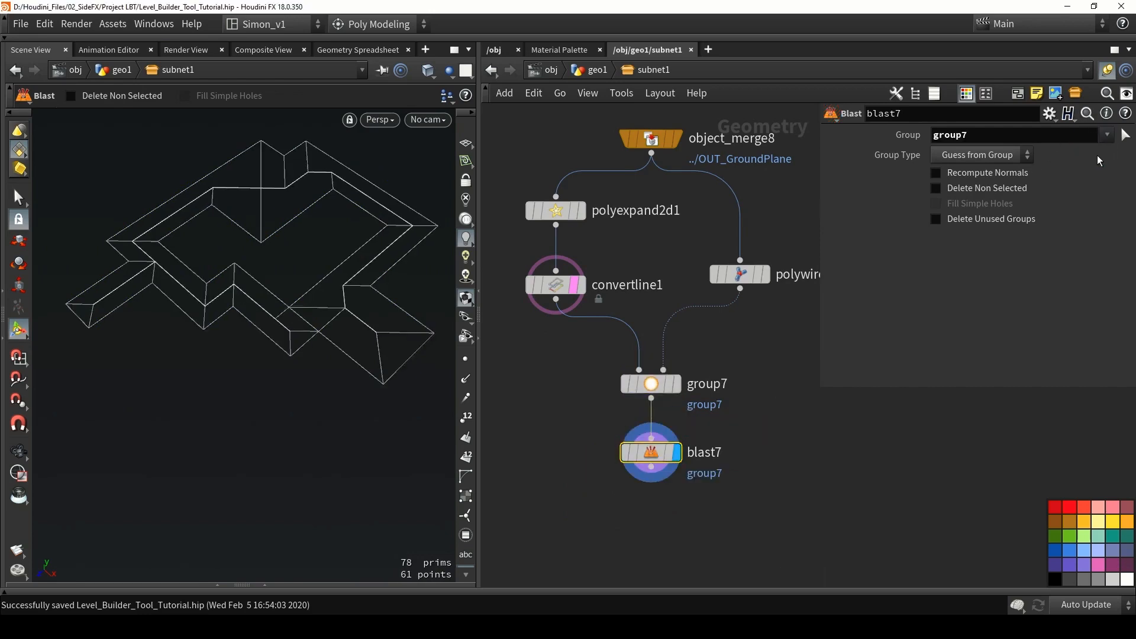
pyautogui.click(588, 316)
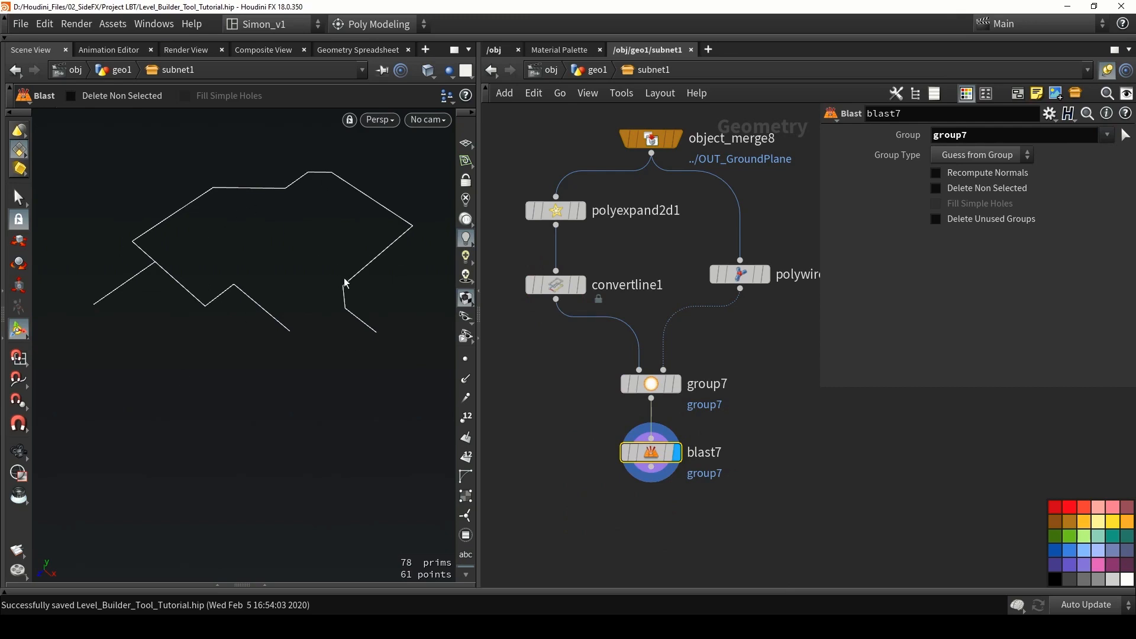
pyautogui.hotkey('ctrl', 's')
pyautogui.hotkey('ctrl', 's')
# Examine the points selected by group7, and return the display to blast7
pyautogui.scroll(-2, 553, 354)
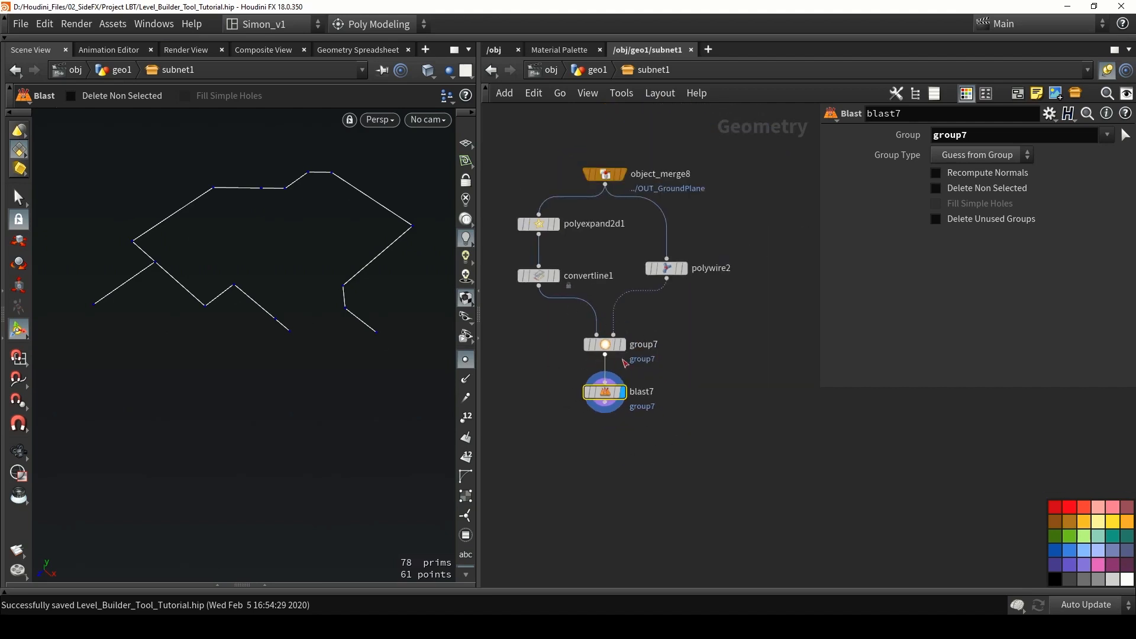
pyautogui.click(603, 344)
pyautogui.click(621, 344)
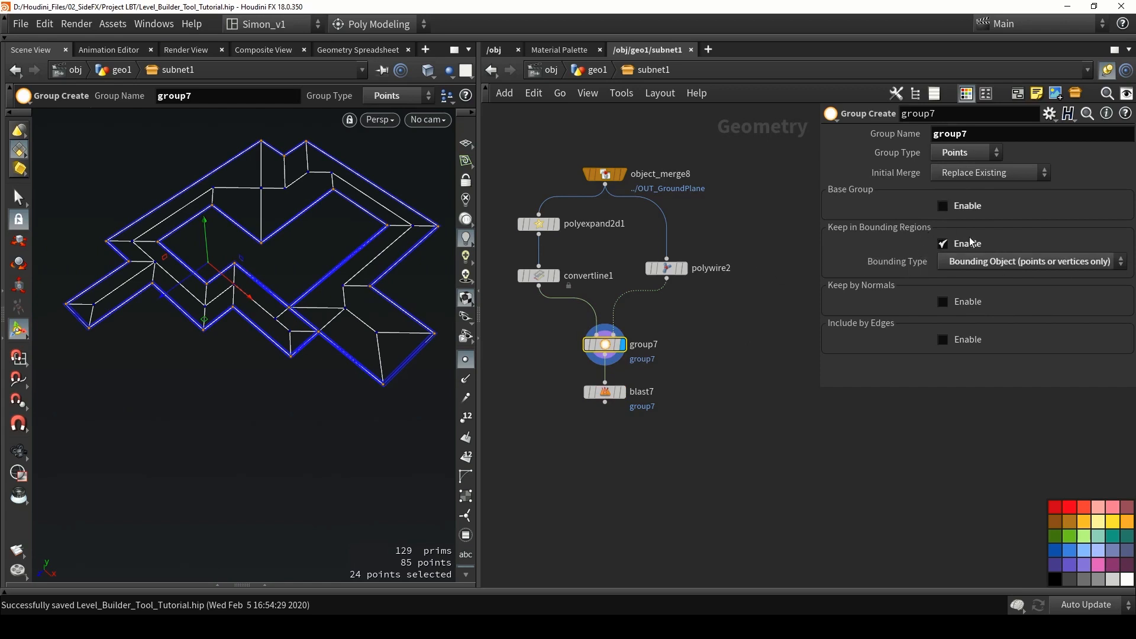
pyautogui.moveTo(732, 349); pyautogui.dragTo(693, 349, button='middle')
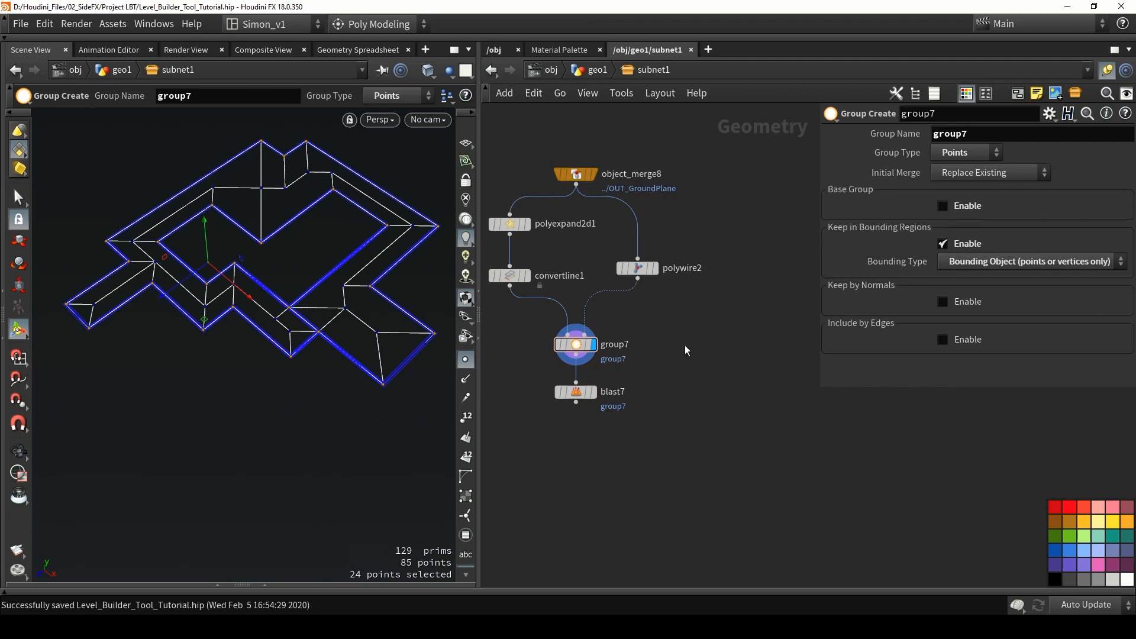
pyautogui.moveTo(683, 345); pyautogui.dragTo(707, 350, button='middle')
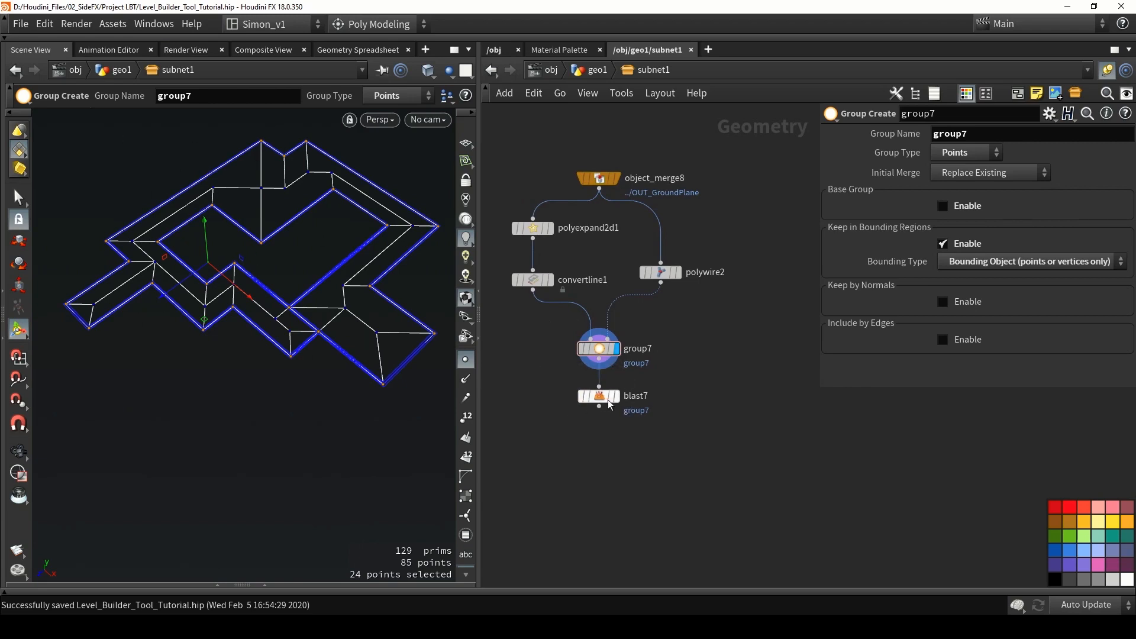
pyautogui.click(599, 397)
pyautogui.moveTo(710, 385); pyautogui.dragTo(717, 368, button='middle')
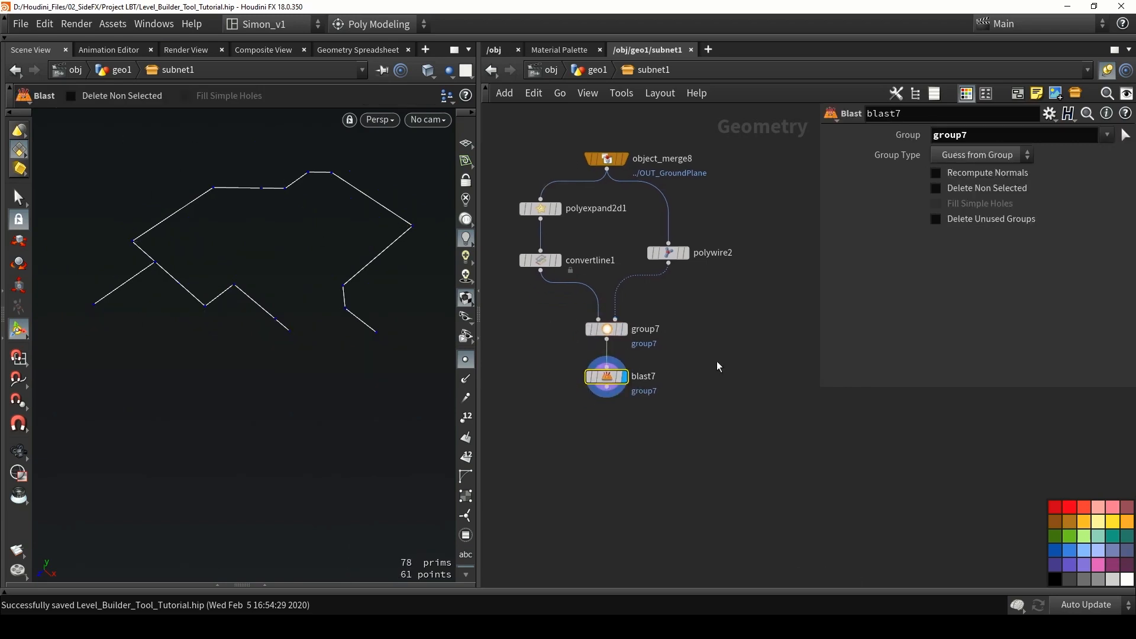
pyautogui.click(717, 367)
pyautogui.moveTo(621, 430); pyautogui.dragTo(685, 370, button='middle')
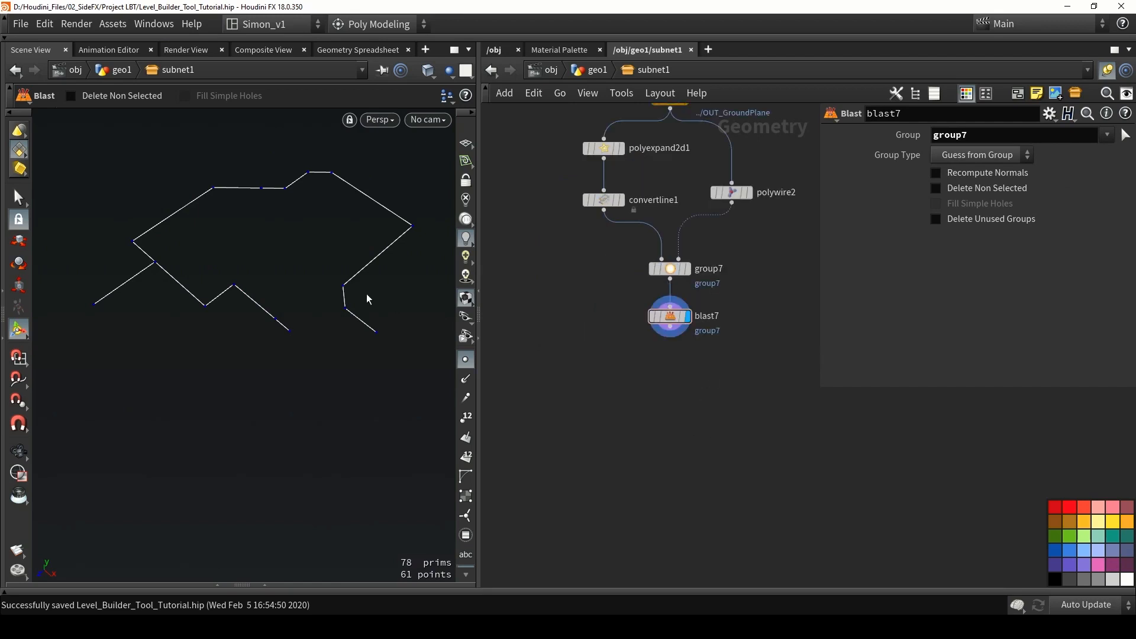
# Turn on point numbers in the viewport for a close view of the blast7 lines
pyautogui.keyDown('alt'); pyautogui.moveTo(366, 260); pyautogui.dragTo(326, 302, button='middle'); pyautogui.keyUp('alt')
pyautogui.scroll(5, 335, 228)
pyautogui.press('Return')
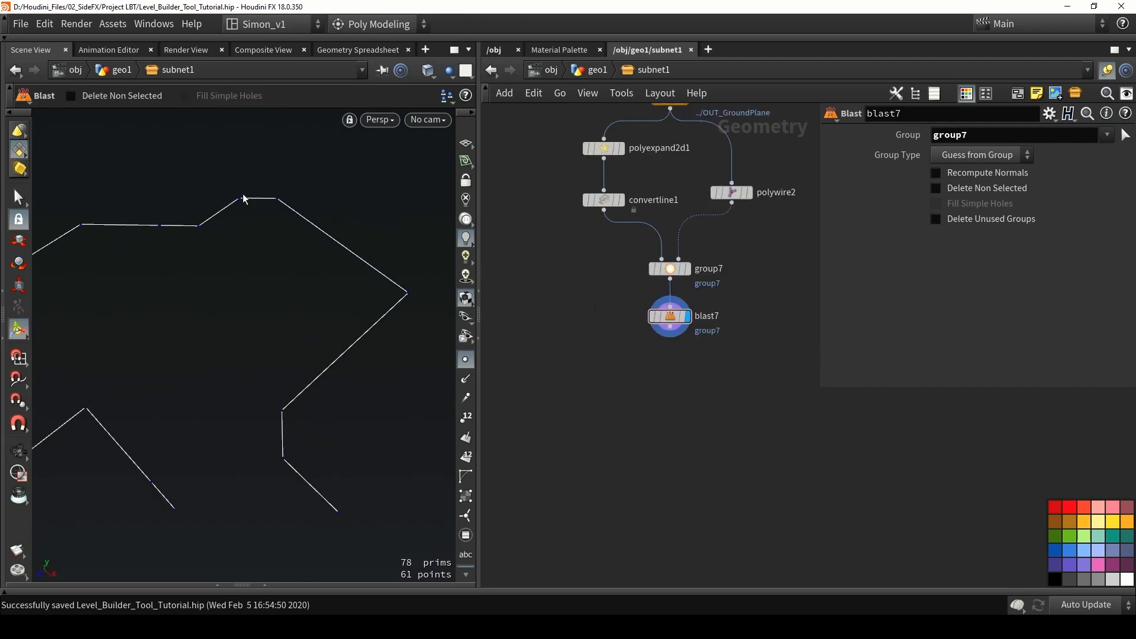
pyautogui.click(465, 417)
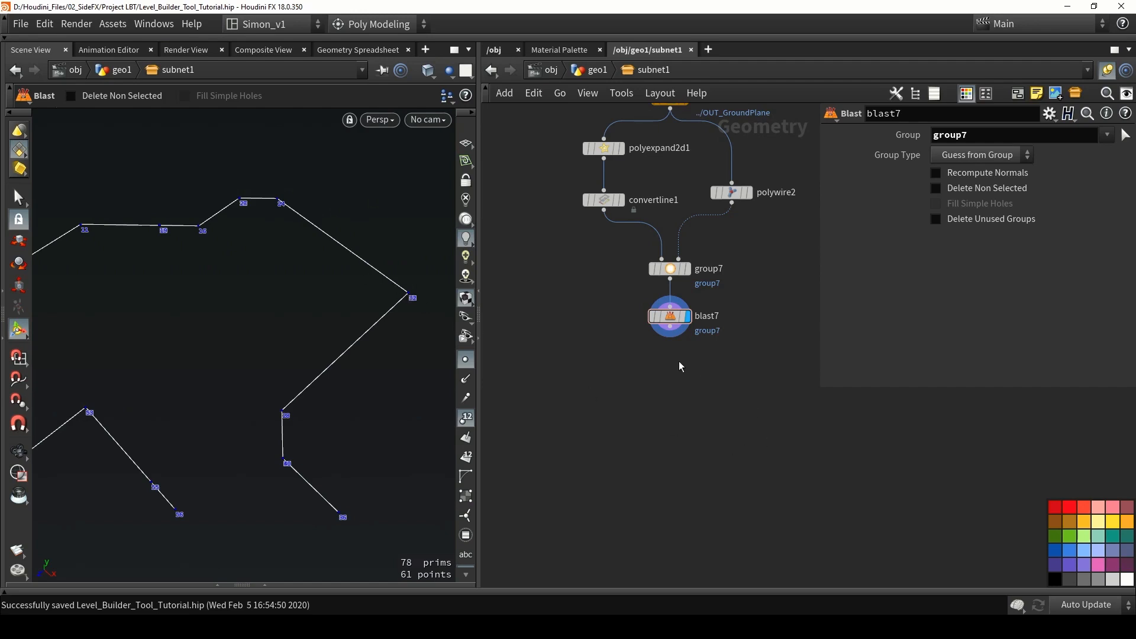
# Add a Resample node below blast7, wire blast7 into it, and display its result
pyautogui.press('Tab')
pyautogui.moveTo(709, 325)
pyautogui.click(816, 60)
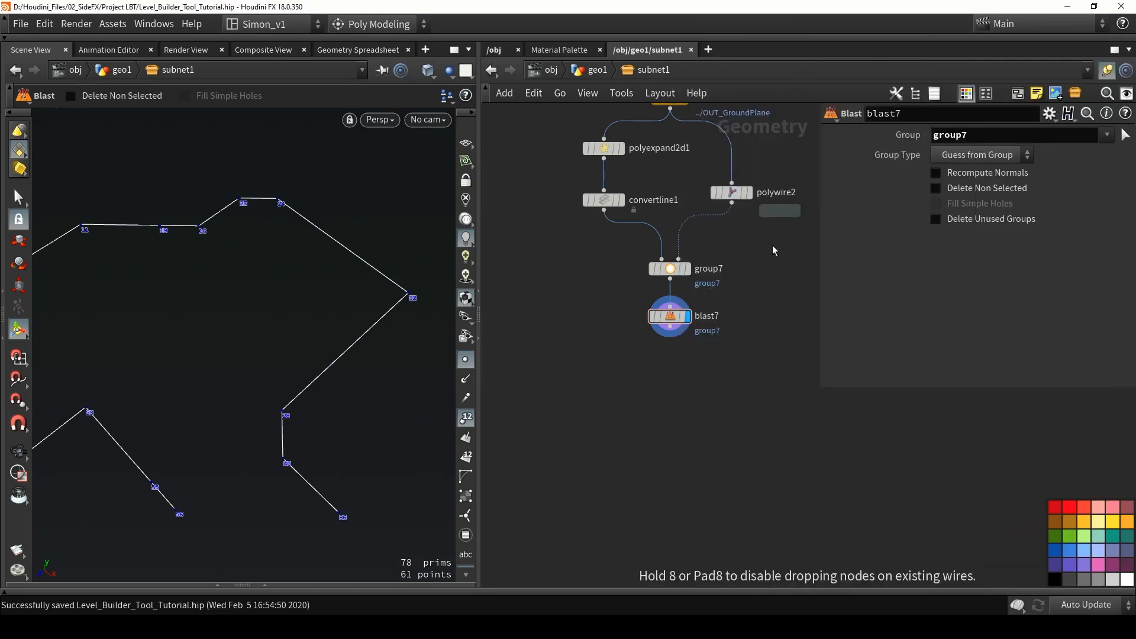
pyautogui.click(675, 358)
pyautogui.scroll(2, 674, 355)
pyautogui.moveTo(668, 322); pyautogui.dragTo(668, 401)
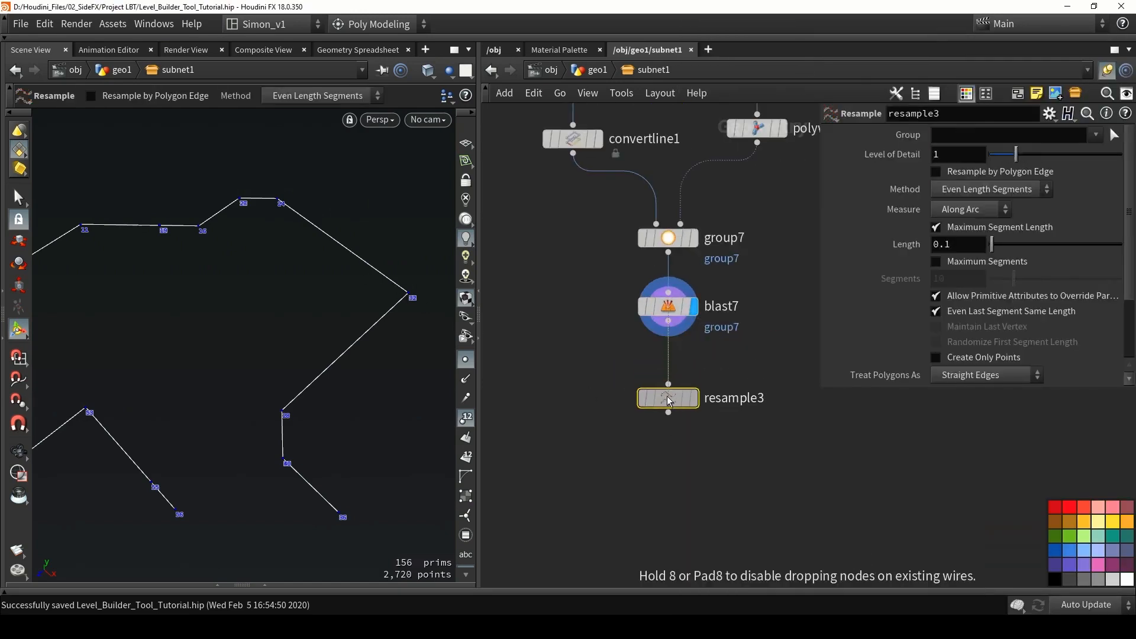
pyautogui.click(693, 398)
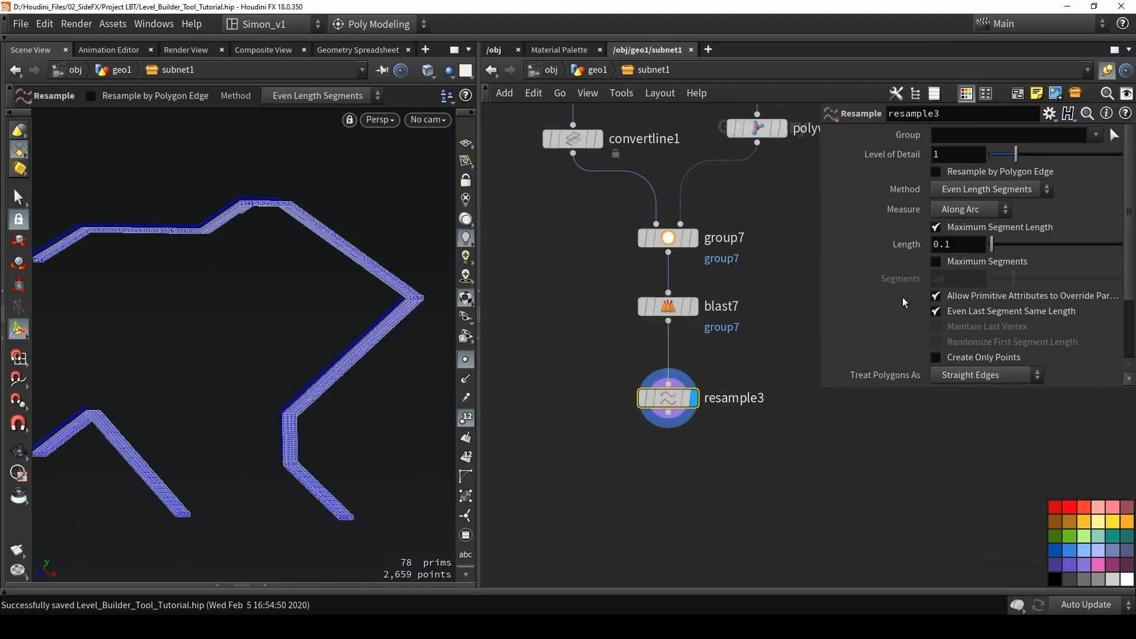
# Raise the Resample node's maximum segment Length to 15
pyautogui.moveTo(994, 245); pyautogui.dragTo(1108, 264)
pyautogui.moveTo(958, 243)
pyautogui.mouseDown(button='middle')
pyautogui.moveTo(1129, 267)
pyautogui.moveTo(957, 243)
pyautogui.mouseUp(button='middle')
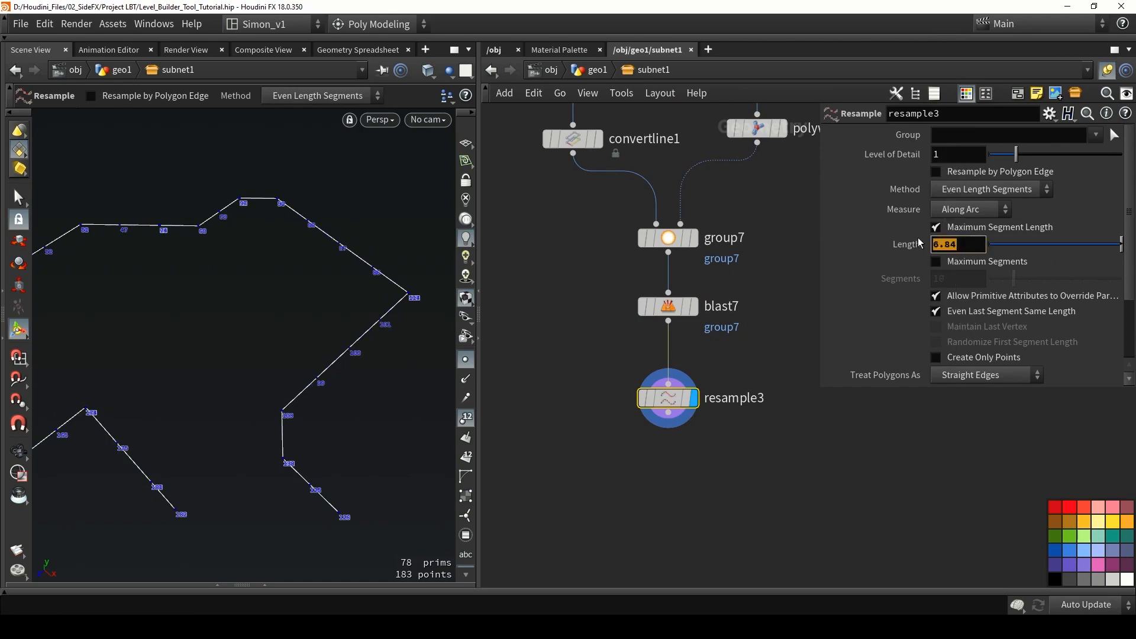
pyautogui.write('10')
pyautogui.press('Return')
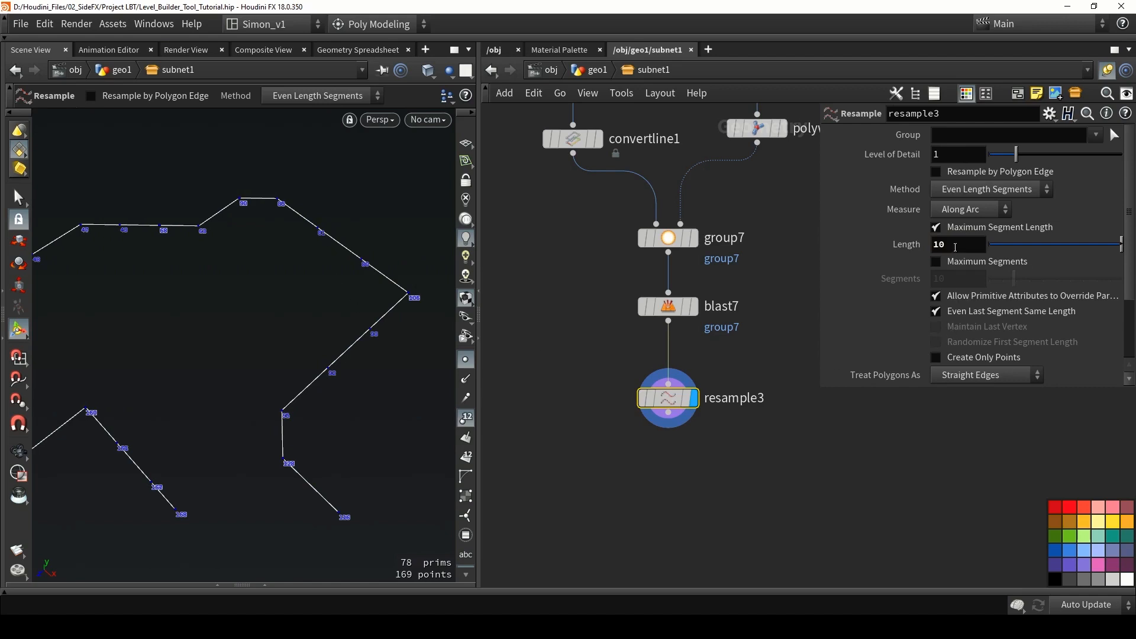
pyautogui.moveTo(953, 246); pyautogui.dragTo(910, 246)
pyautogui.write('1')
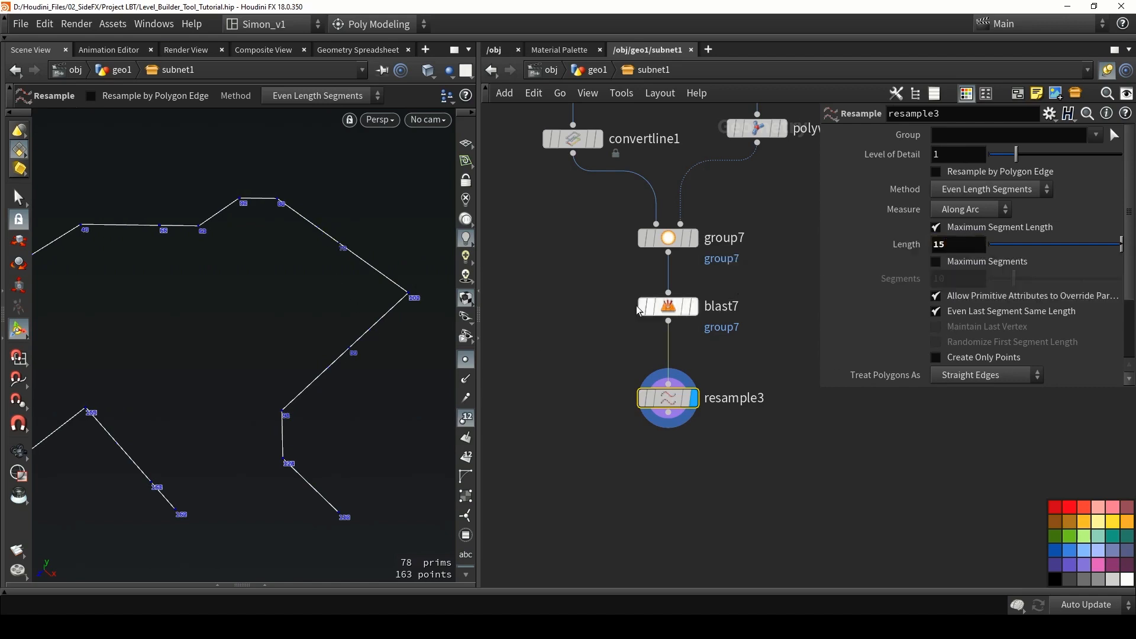
# Add a Fuse node wired from resample3, display its result, and save the scene
pyautogui.moveTo(347, 230); pyautogui.dragTo(268, 286)
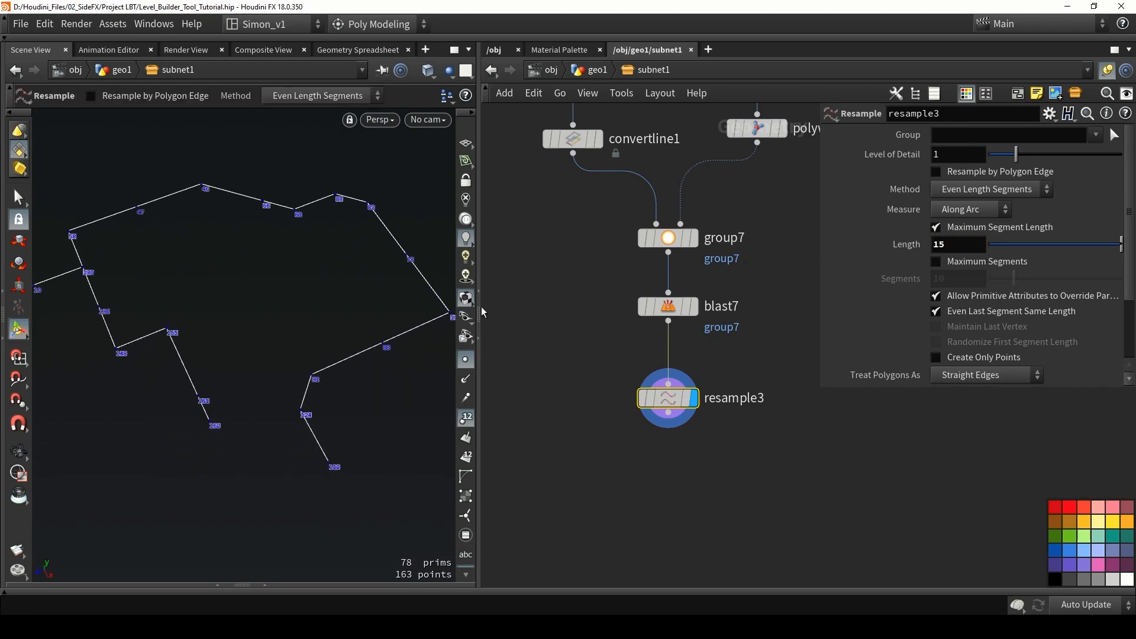
pyautogui.moveTo(675, 460); pyautogui.dragTo(693, 367, button='middle')
pyautogui.press('Tab')
pyautogui.write('fu')
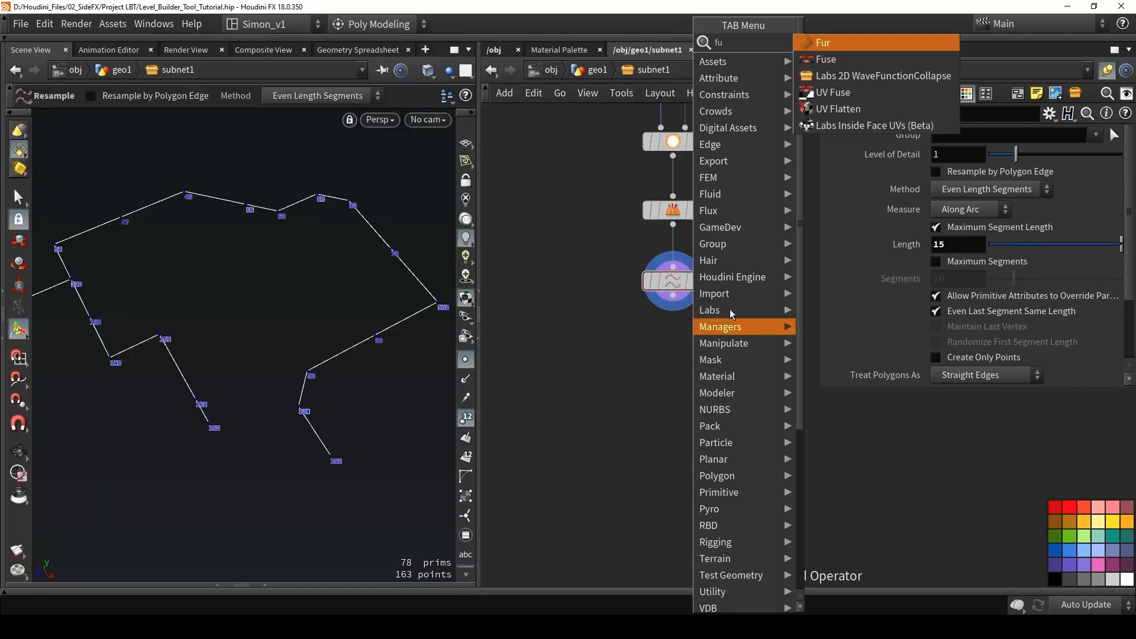
pyautogui.click(826, 60)
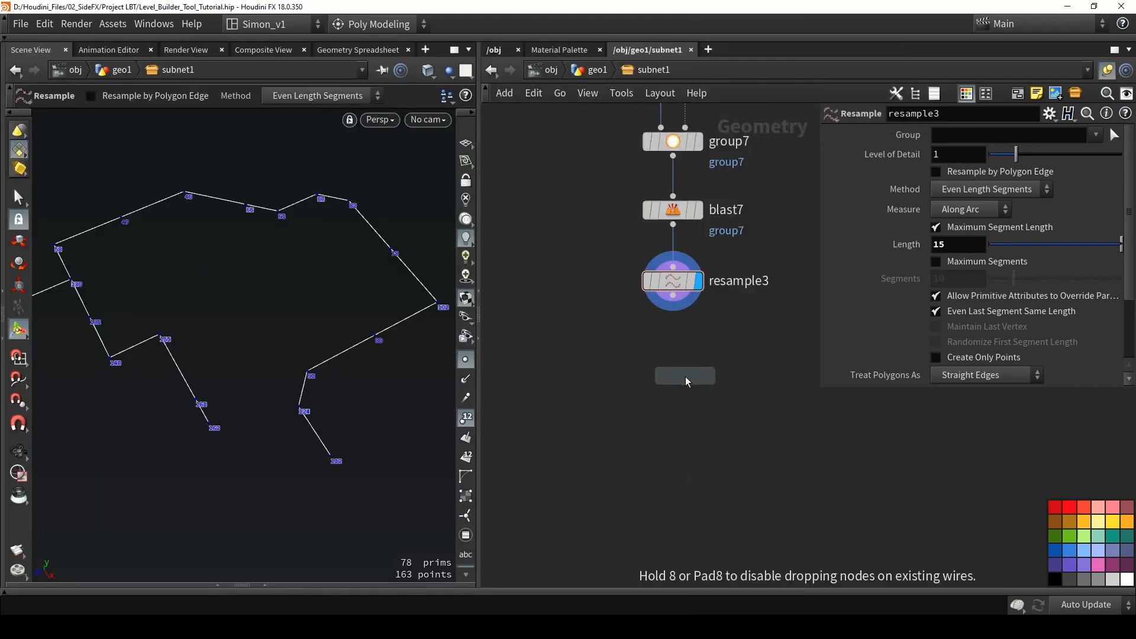
pyautogui.click(681, 378)
pyautogui.scroll(2, 675, 289)
pyautogui.moveTo(672, 295); pyautogui.dragTo(700, 350)
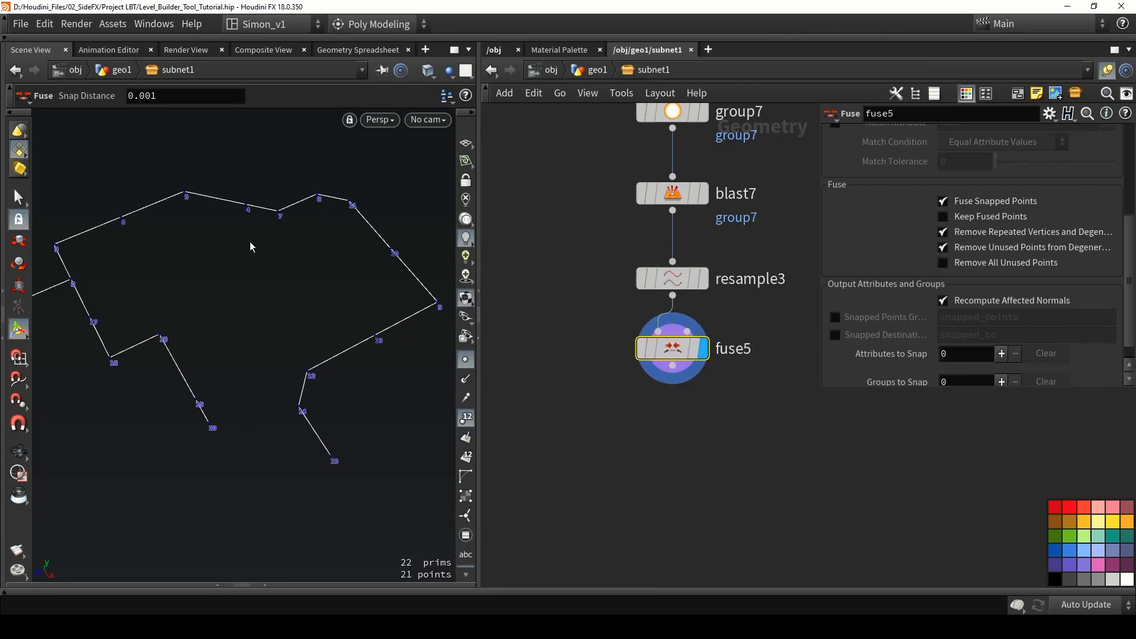
pyautogui.hotkey('ctrl', 's')
pyautogui.moveTo(238, 274); pyautogui.dragTo(320, 267)
pyautogui.hotkey('ctrl', 's')
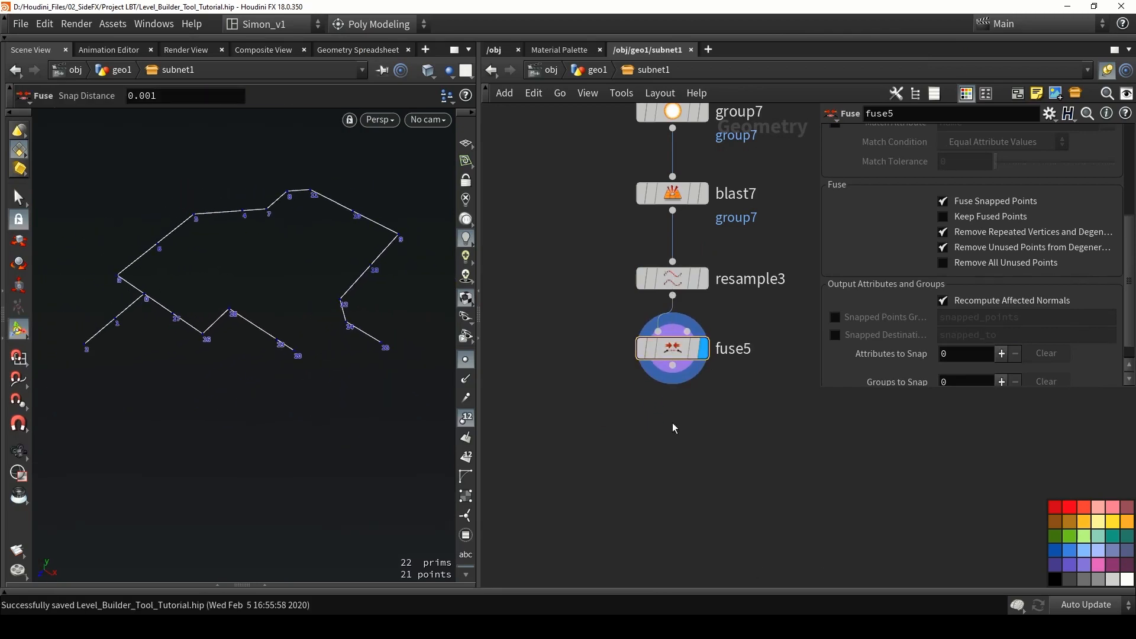
# Add a Transform node, wire fuse5 into it, and align it directly below fuse5
pyautogui.press('Tab')
pyautogui.write('tra')
pyautogui.click(807, 77)
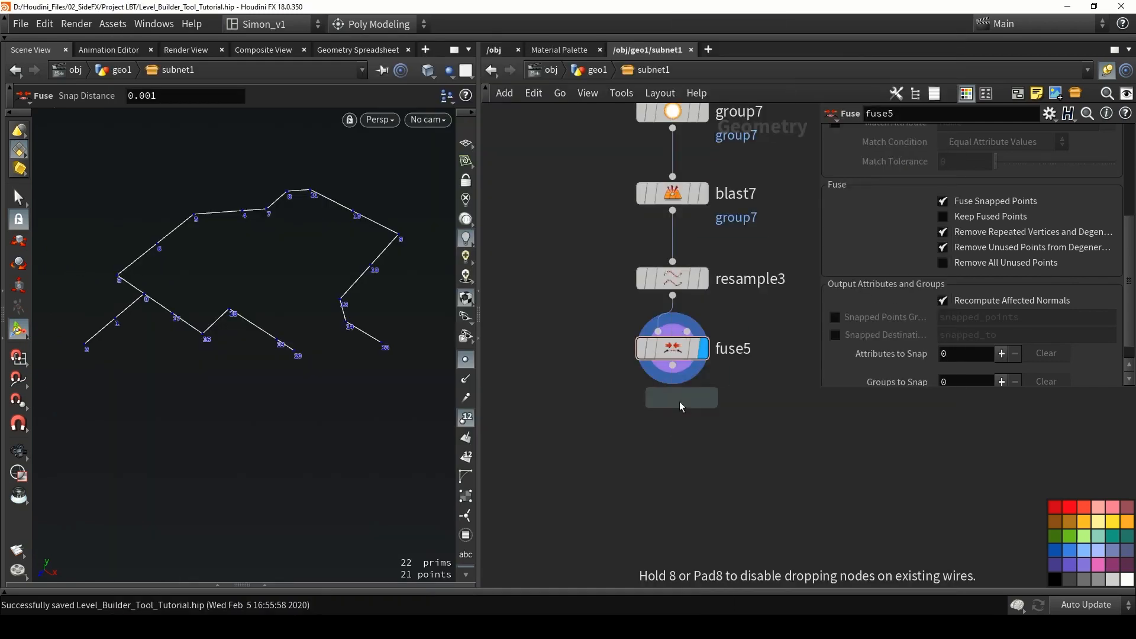
pyautogui.click(660, 443)
pyautogui.moveTo(673, 365); pyautogui.dragTo(660, 425)
pyautogui.moveTo(660, 442); pyautogui.dragTo(673, 430)
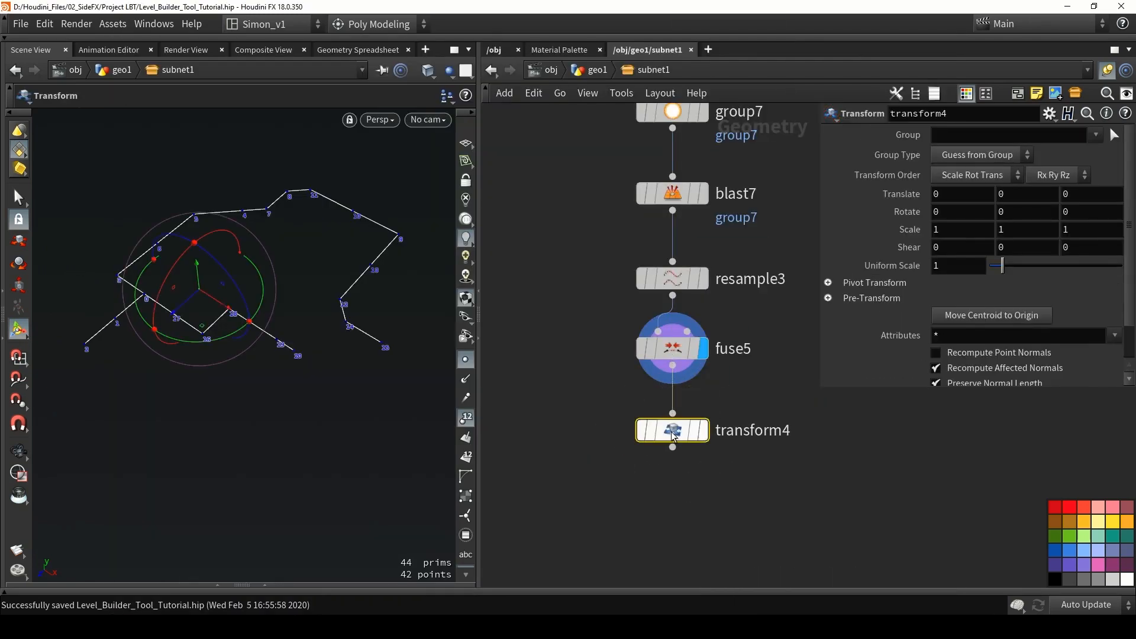
# Set transform4's Y translation to the expression ch("../ty") as in transform3, display its result, and save the scene
pyautogui.moveTo(553, 273); pyautogui.dragTo(679, 357, button='middle')
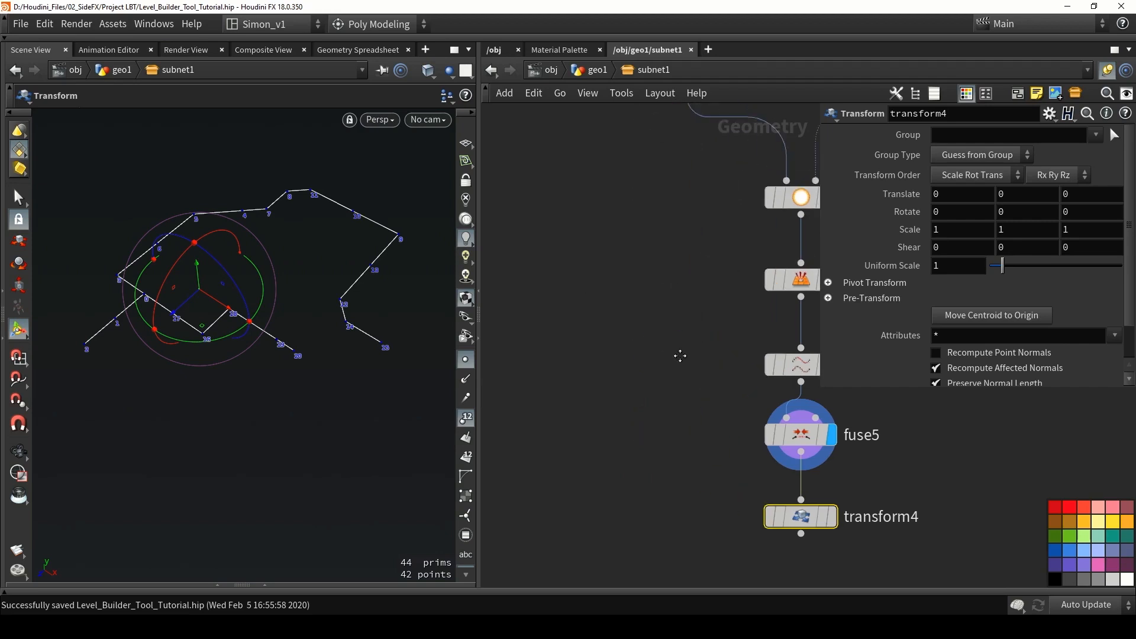
pyautogui.scroll(-6, 679, 357)
pyautogui.moveTo(488, 361); pyautogui.dragTo(634, 386, button='middle')
pyautogui.scroll(3, 544, 411)
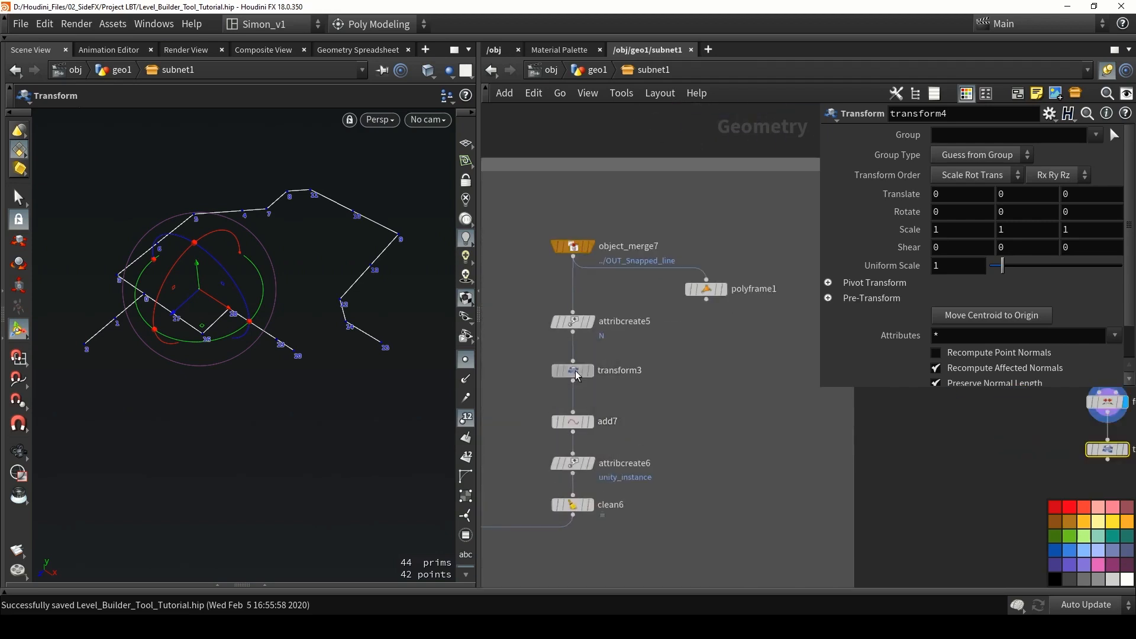
pyautogui.click(575, 371)
pyautogui.click(911, 195)
pyautogui.click(1024, 193)
pyautogui.hotkey('ctrl', 'a')
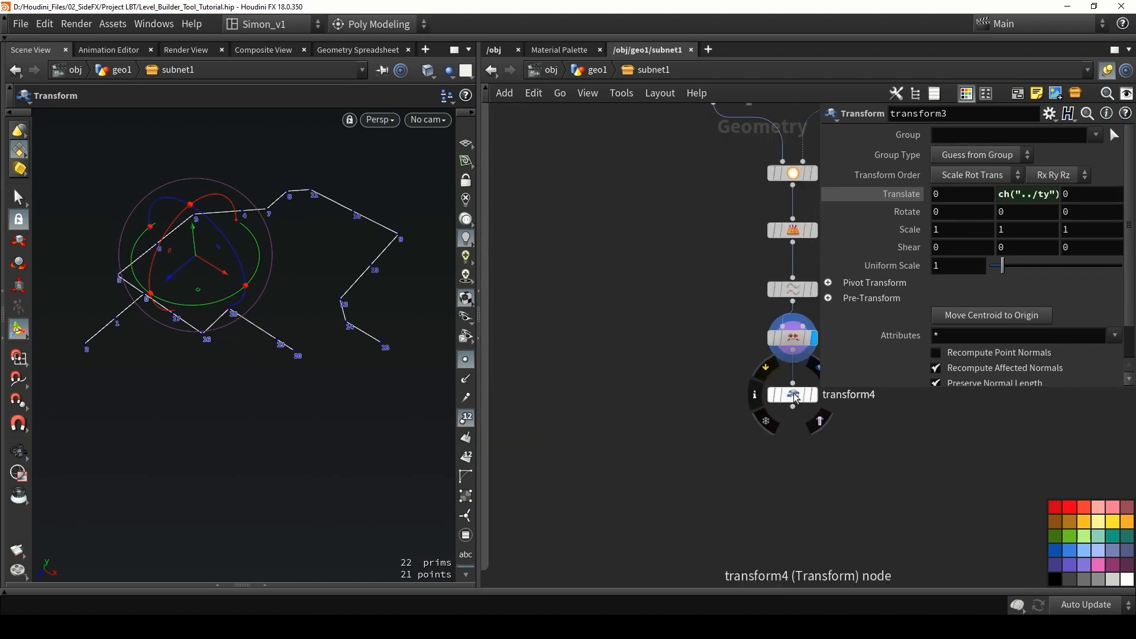
pyautogui.write('ch("../ty")')
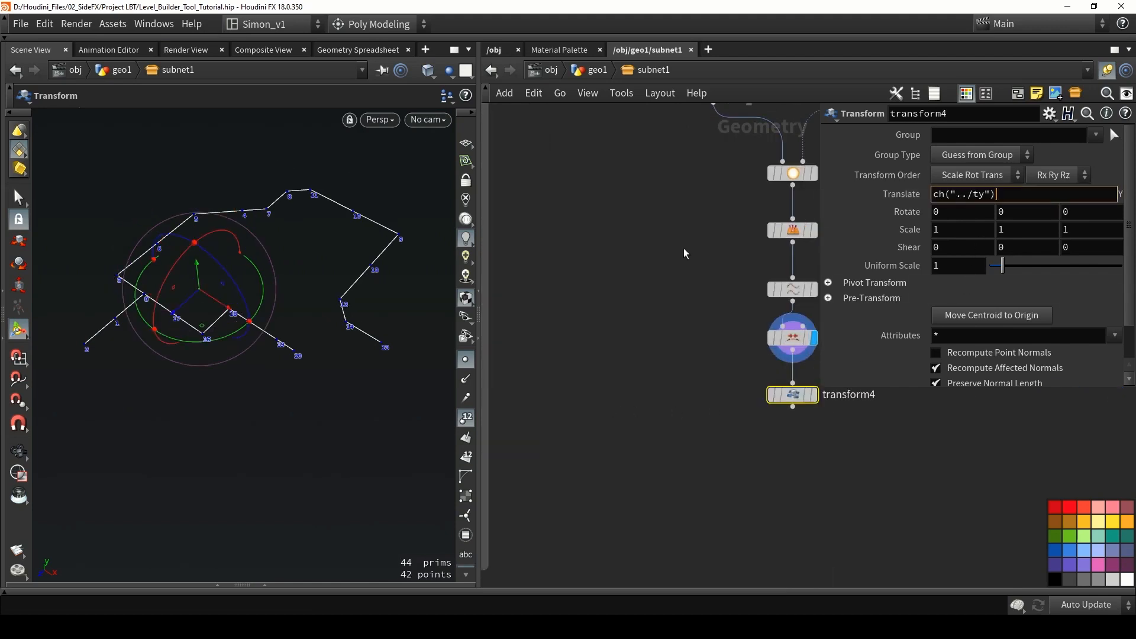
pyautogui.press('Return')
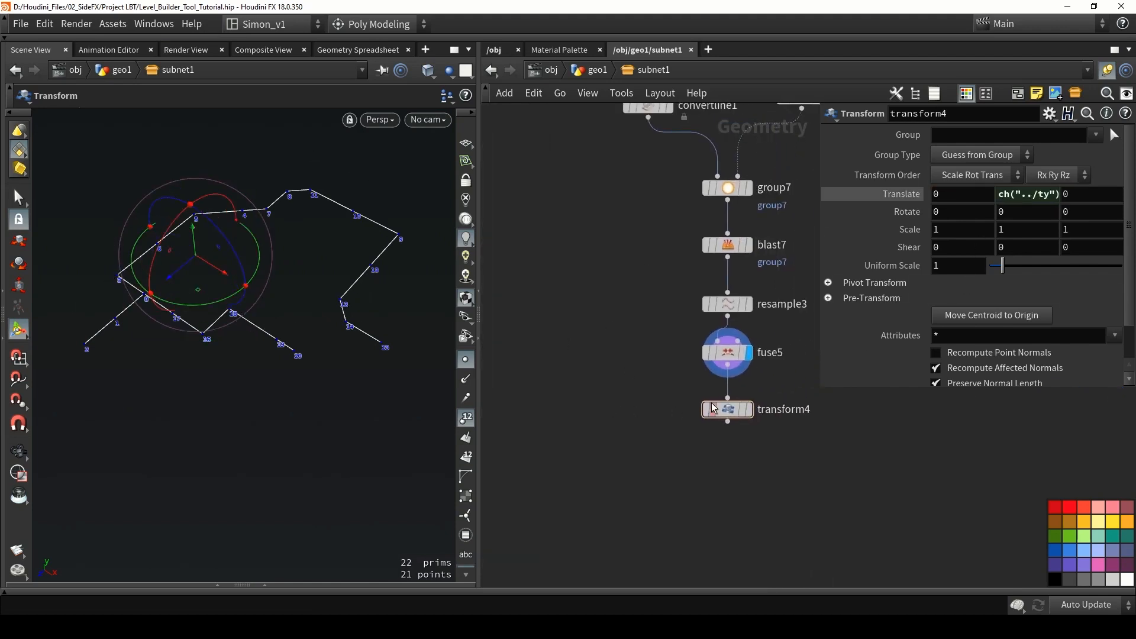
pyautogui.click(749, 407)
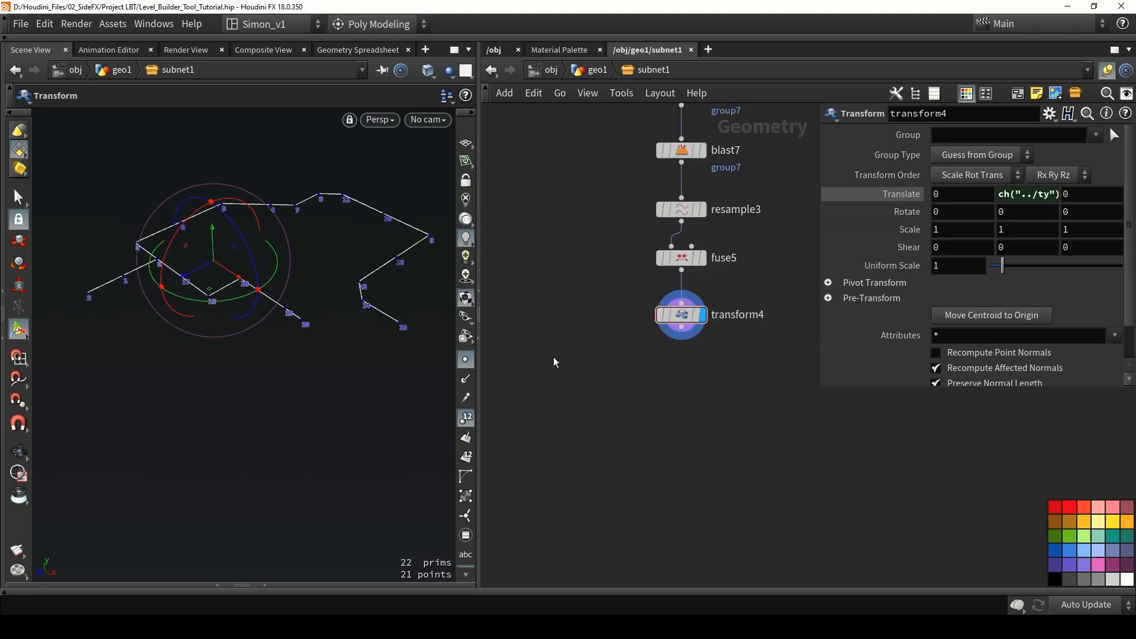
pyautogui.moveTo(619, 393); pyautogui.dragTo(594, 356, button='middle')
pyautogui.hotkey('ctrl', 's')
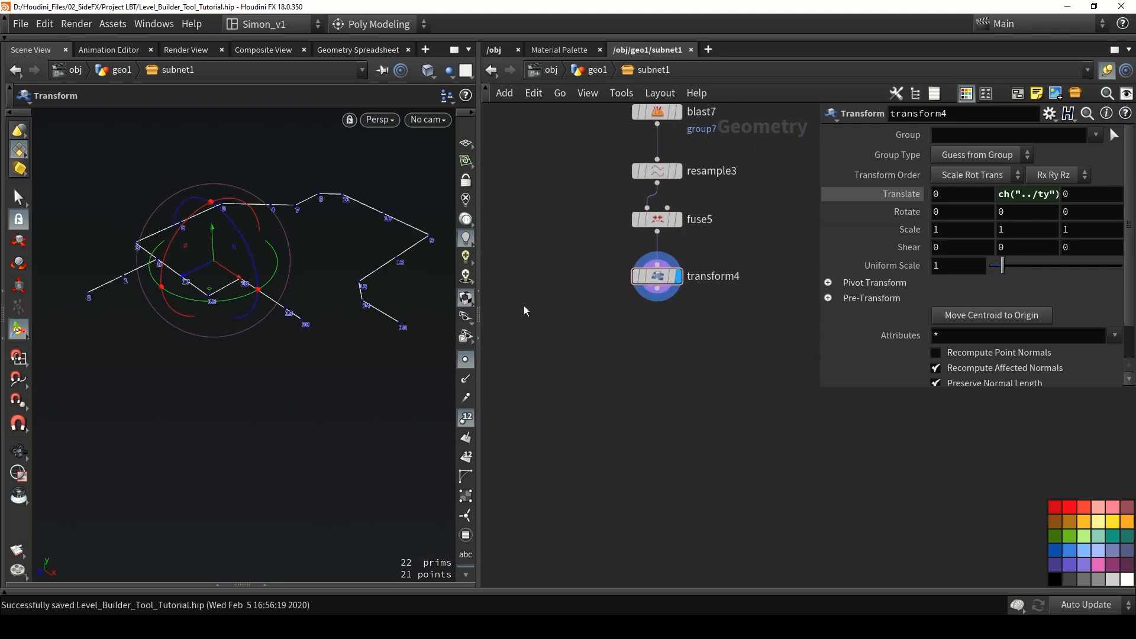
# Copy the five-node chain from attribcreate5 through clean6 and paste it beside the center-line branch
pyautogui.press('h')
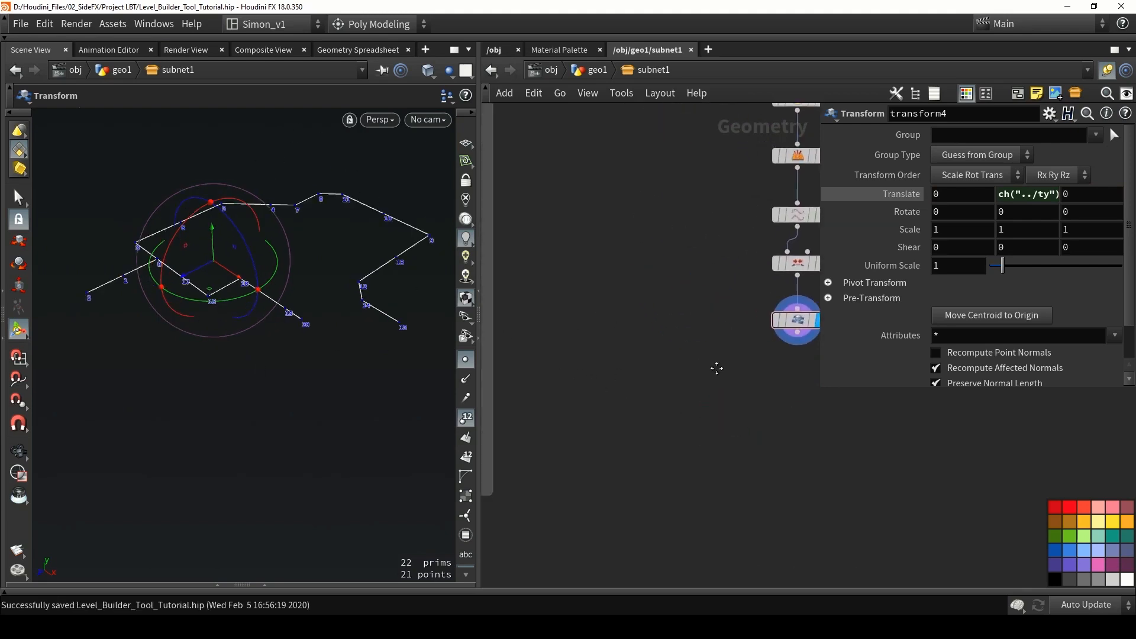
pyautogui.moveTo(686, 527); pyautogui.dragTo(579, 318)
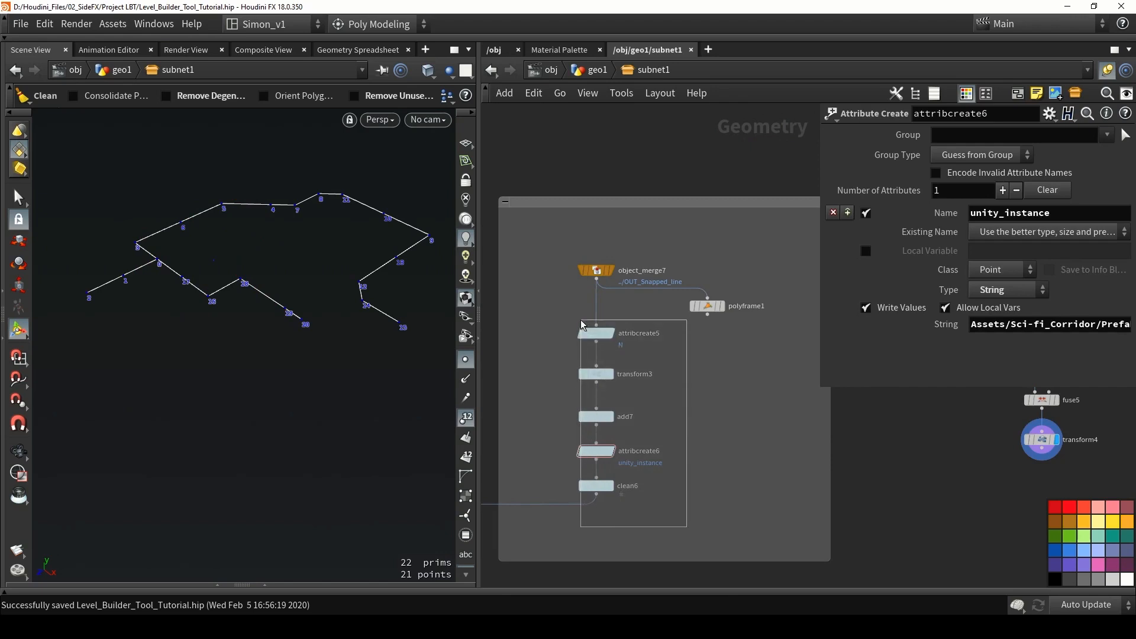
pyautogui.hotkey('ctrl', 'c')
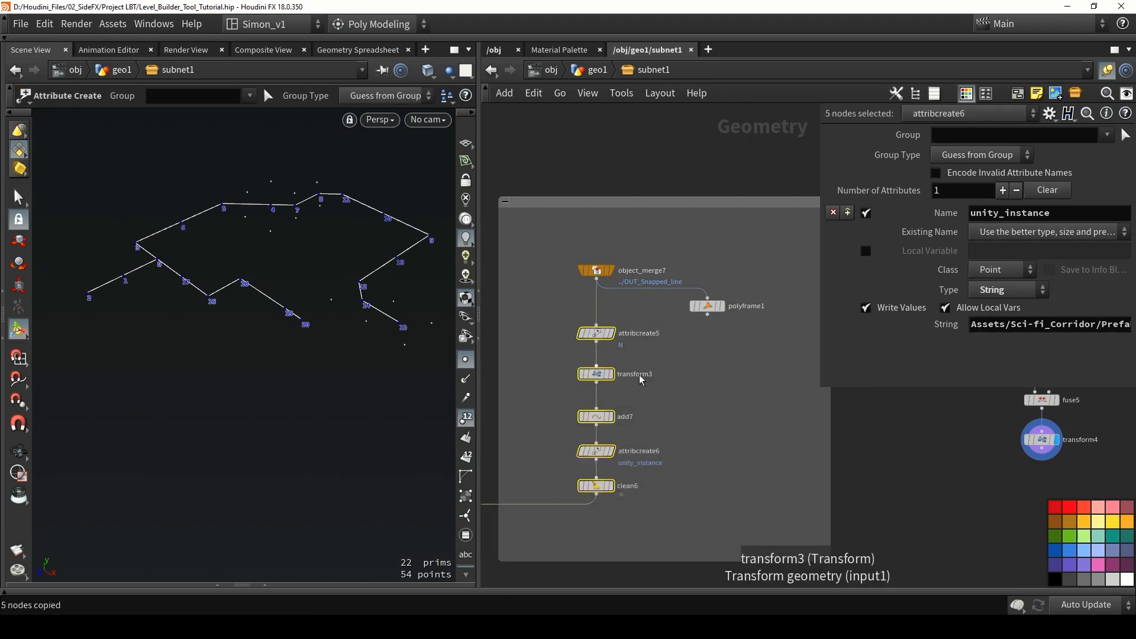
pyautogui.moveTo(740, 394); pyautogui.dragTo(520, 360, button='middle')
pyautogui.scroll(-3, 522, 360)
pyautogui.moveTo(676, 388); pyautogui.dragTo(615, 384, button='middle')
pyautogui.hotkey('ctrl', 'v')
pyautogui.scroll(2, 704, 398)
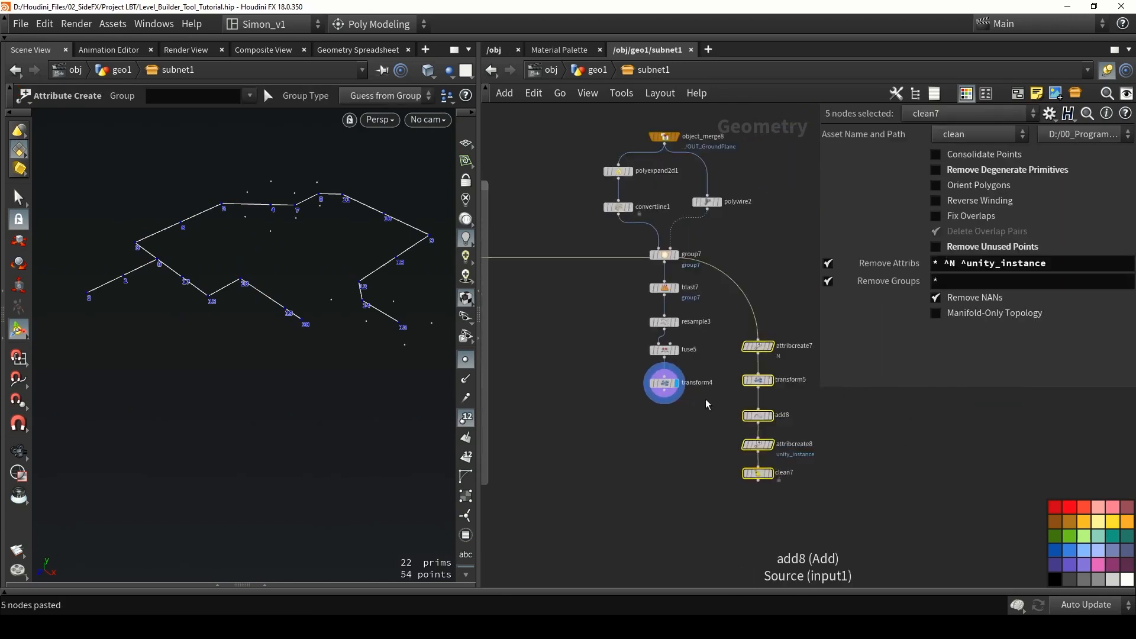
# Wire fuse5 into attribcreate7 at the head of the pasted chain and display the result of clean7
pyautogui.moveTo(767, 335); pyautogui.dragTo(759, 392)
pyautogui.click(656, 350)
pyautogui.moveTo(660, 356); pyautogui.dragTo(760, 383)
pyautogui.moveTo(756, 457); pyautogui.dragTo(713, 407, button='middle')
pyautogui.click(731, 493)
# Delete transform4 and align the pasted chain directly below fuse5
pyautogui.moveTo(626, 367); pyautogui.dragTo(570, 308)
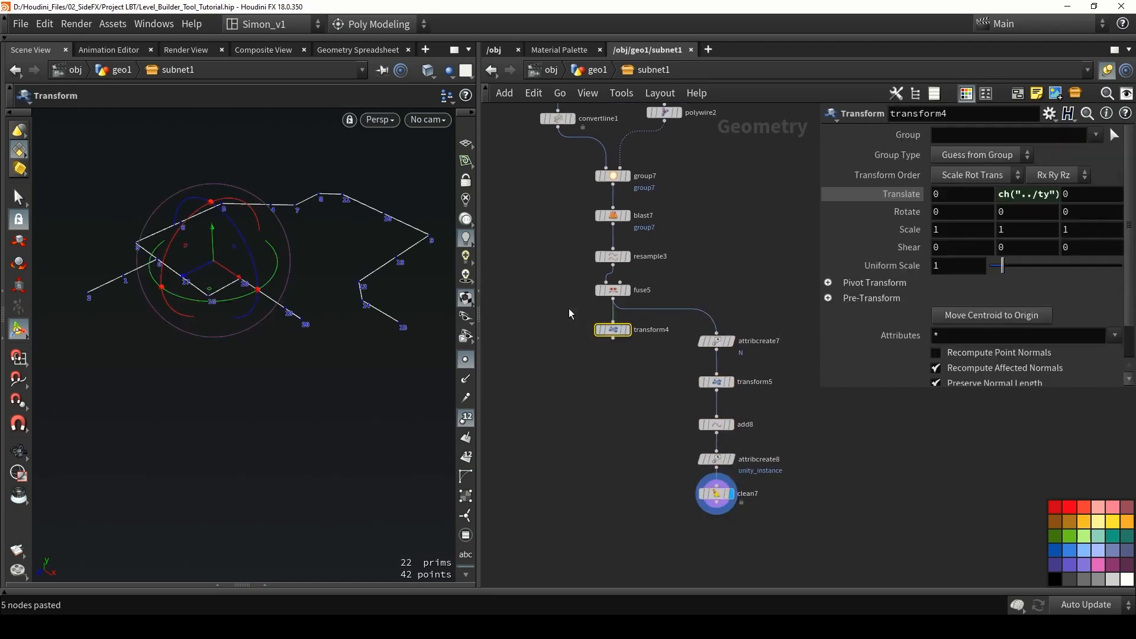
pyautogui.press('Delete')
pyautogui.moveTo(681, 325); pyautogui.dragTo(769, 509)
pyautogui.moveTo(718, 382); pyautogui.dragTo(614, 375)
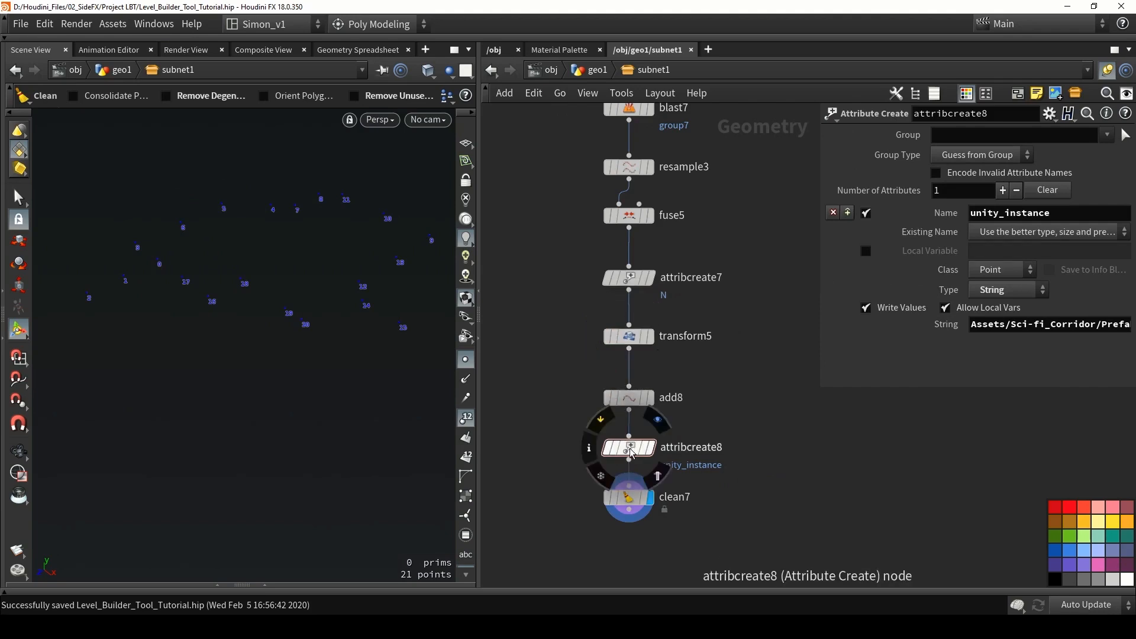
# Set attribcreate8's unity_instance string to Assets/Sci-fi_Corridor/Prefabs/LB_Lamps 1.prefab and save the scene
pyautogui.click(630, 453)
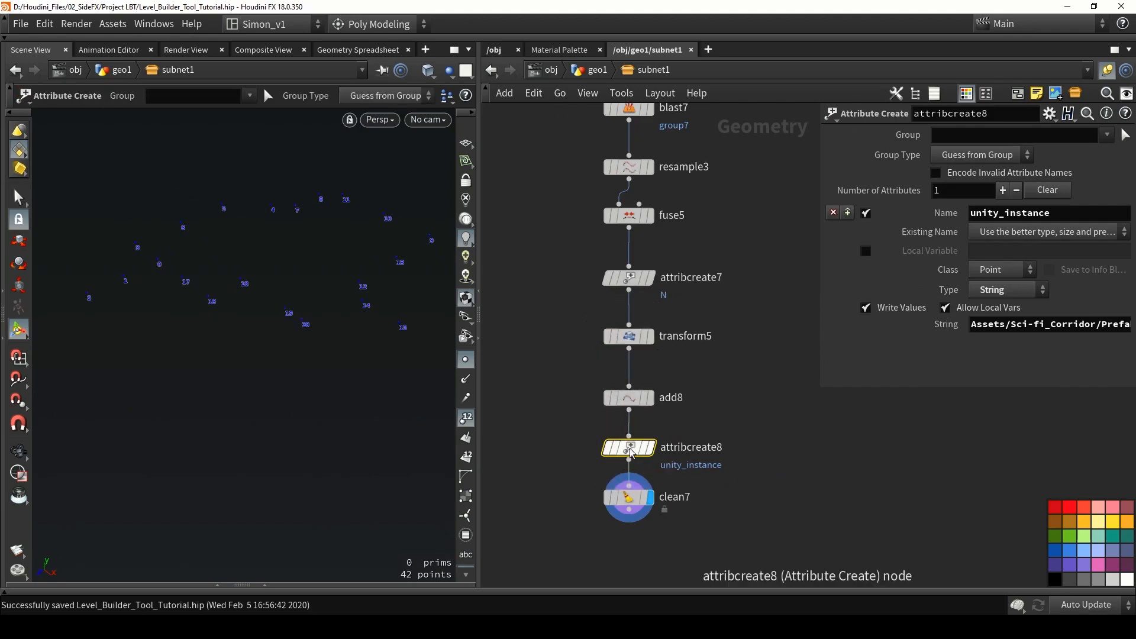
pyautogui.moveTo(818, 339); pyautogui.dragTo(641, 349)
pyautogui.doubleClick(987, 324)
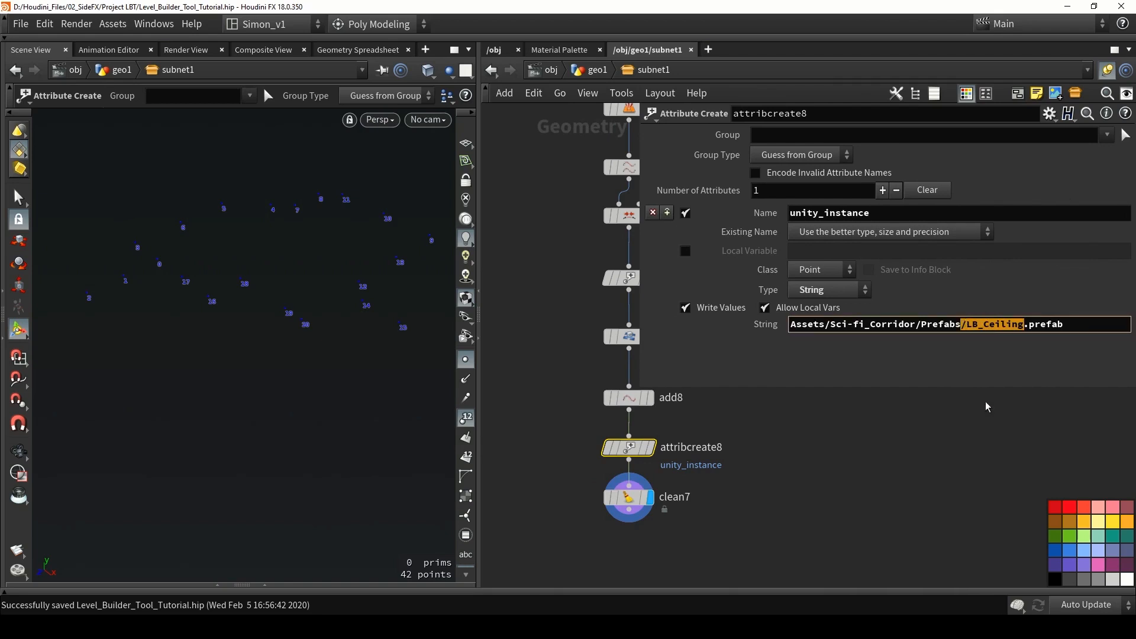
pyautogui.hotkey('ctrl', 's')
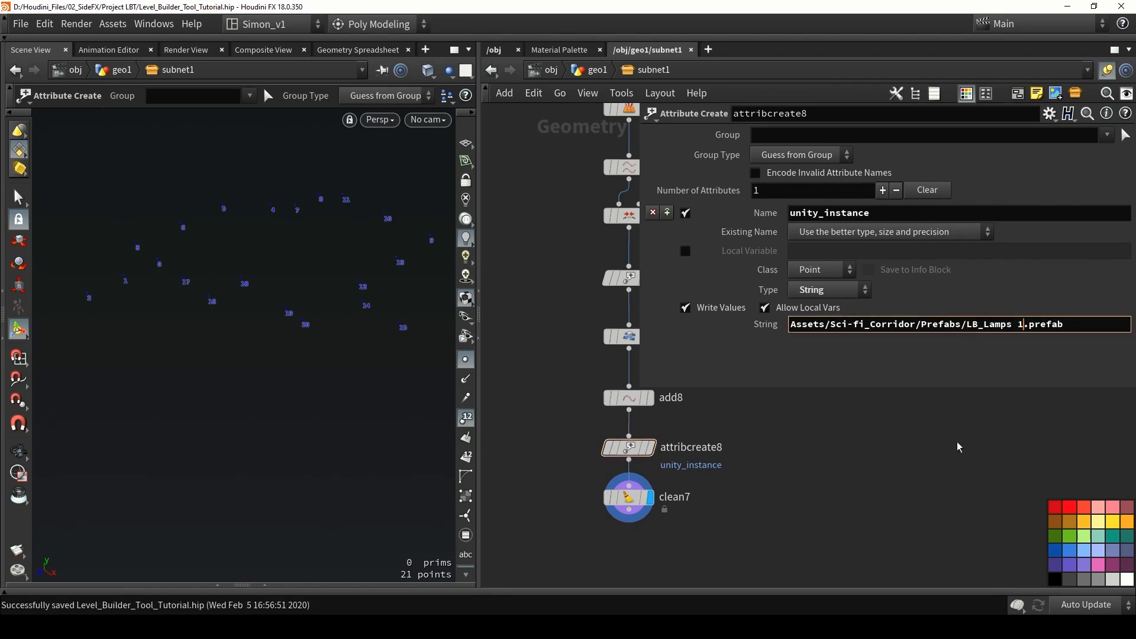
pyautogui.press('Return')
pyautogui.moveTo(638, 366); pyautogui.dragTo(826, 366)
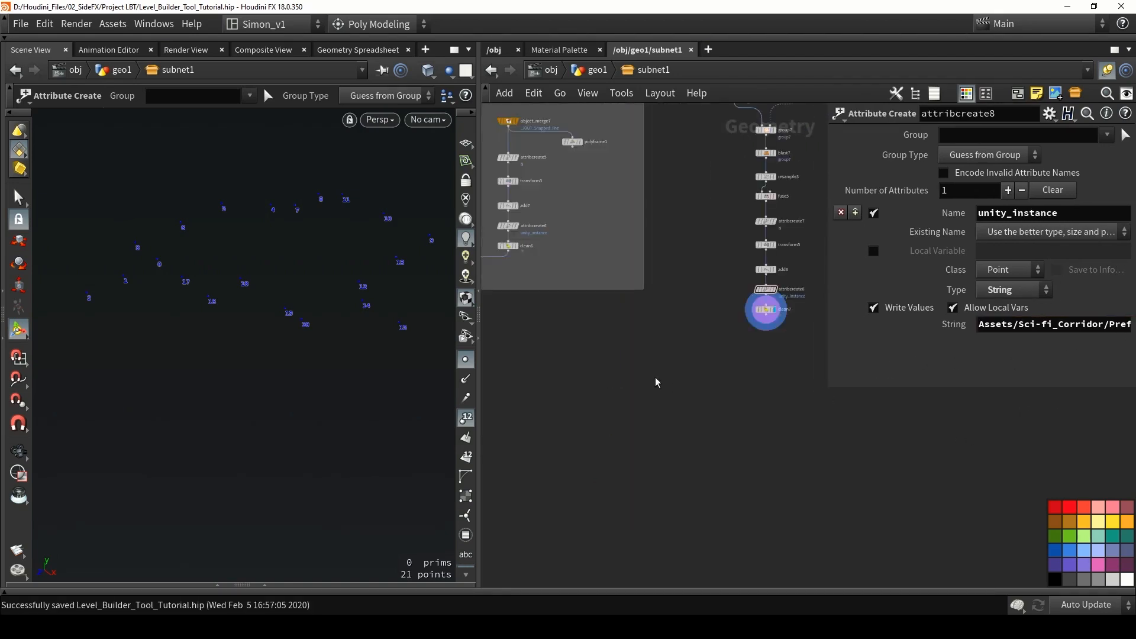
# Insert a Merge node on the output of clean6, place it below both branches, and wire clean7 into it
pyautogui.moveTo(655, 382); pyautogui.dragTo(734, 375, button='middle')
pyautogui.press('Tab')
pyautogui.write('merge')
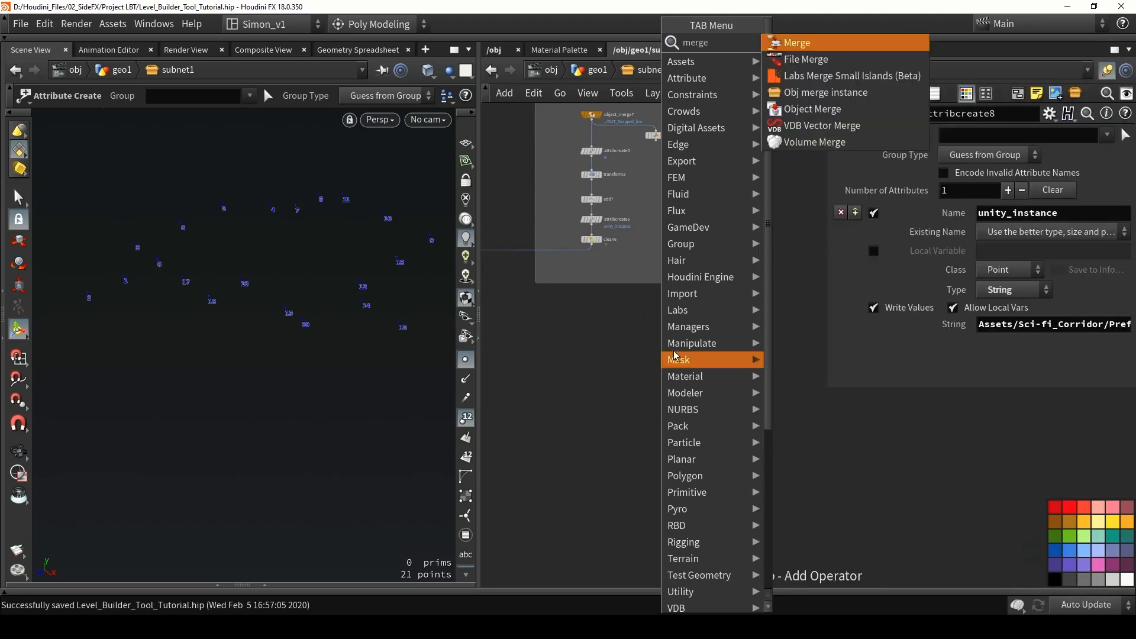
pyautogui.press('Return')
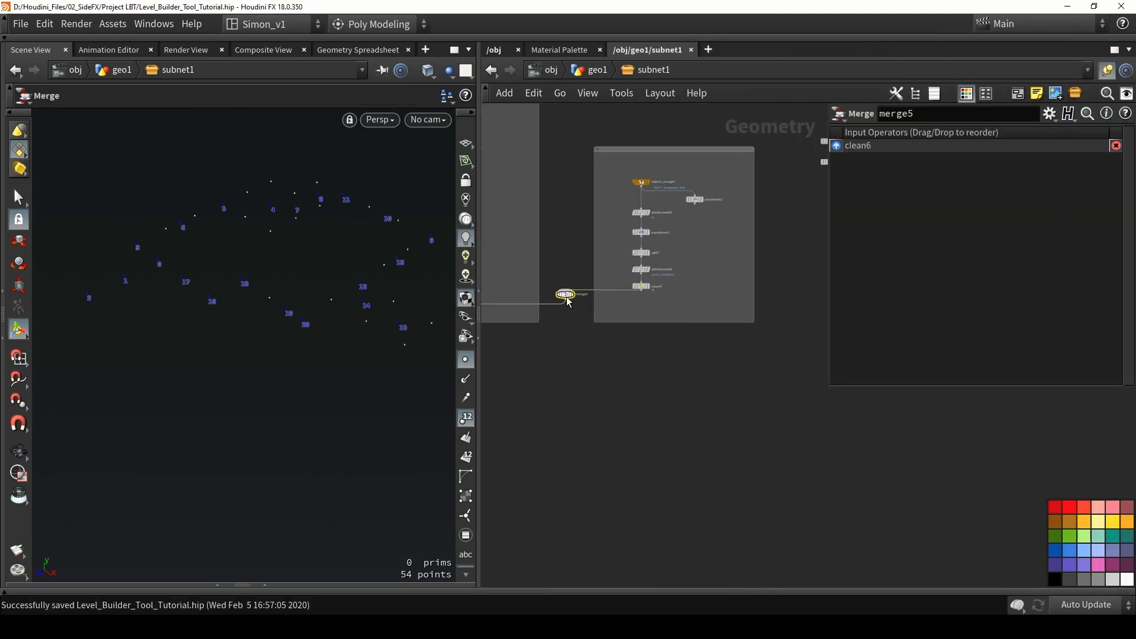
pyautogui.moveTo(564, 295); pyautogui.dragTo(706, 484)
pyautogui.moveTo(747, 383); pyautogui.dragTo(644, 383, button='middle')
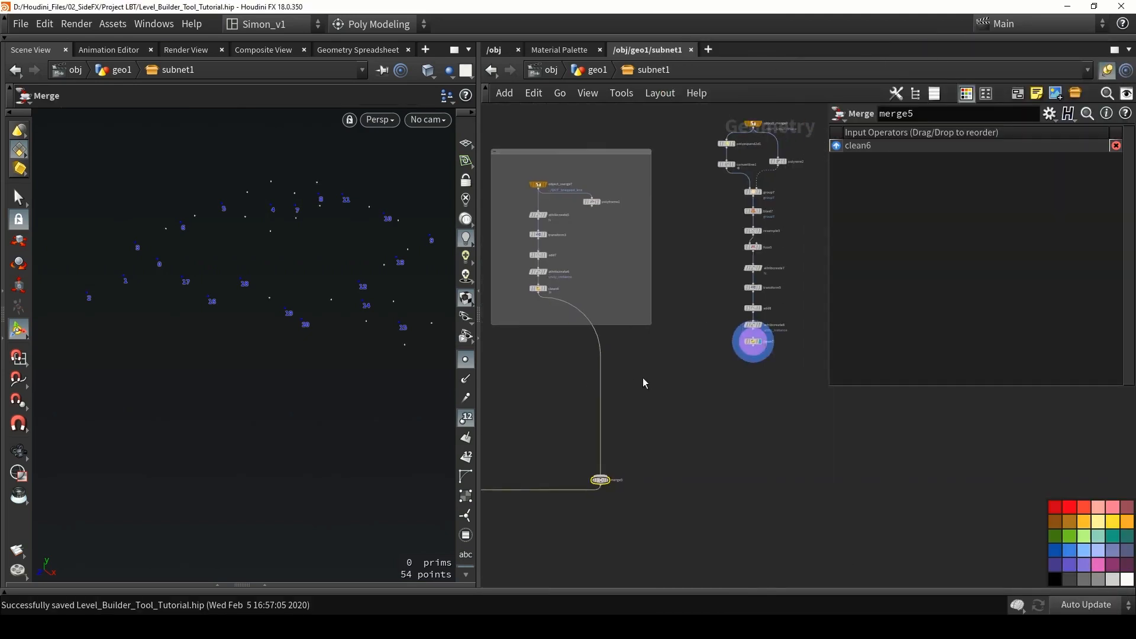
pyautogui.scroll(1, 732, 386)
pyautogui.moveTo(765, 331); pyautogui.dragTo(574, 492)
pyautogui.scroll(-2, 652, 422)
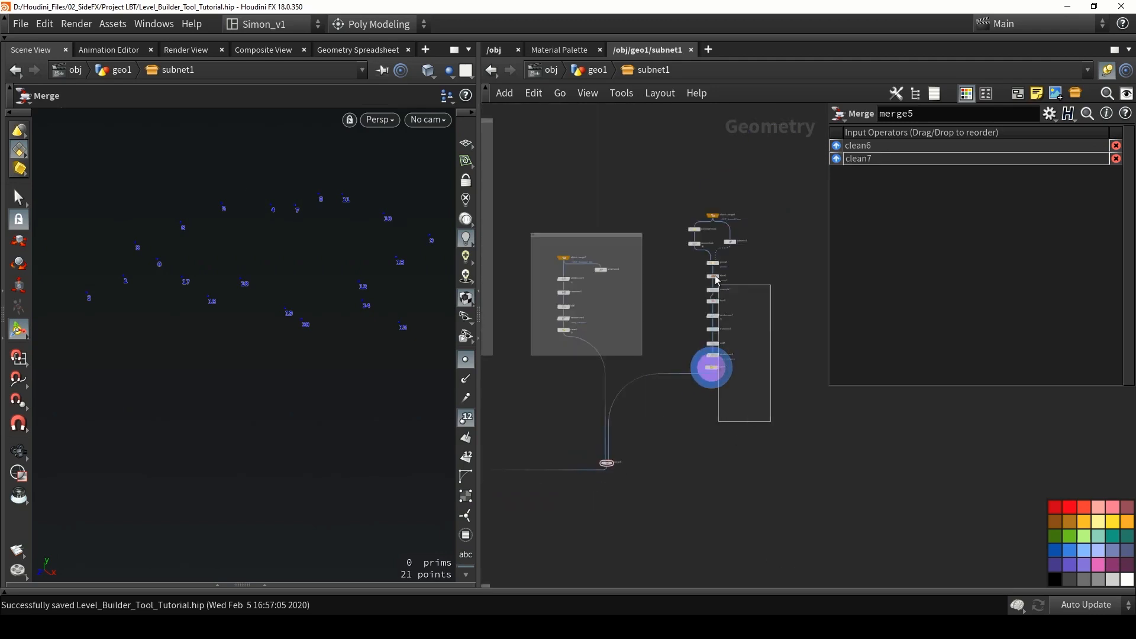
# Enclose the center-line branch from its Object Merge through clean7 in a network box, fit the box, and save the scene
pyautogui.moveTo(772, 422); pyautogui.dragTo(653, 200)
pyautogui.hotkey('shift', 'o')
pyautogui.moveTo(752, 371); pyautogui.dragTo(769, 385)
pyautogui.moveTo(710, 202); pyautogui.dragTo(701, 174)
pyautogui.click(679, 403)
pyautogui.scroll(-2, 680, 403)
pyautogui.moveTo(681, 405); pyautogui.dragTo(713, 386, button='middle')
pyautogui.hotkey('ctrl', 's')
# Save the Level Builder Tool Tutorial1 digital asset
pyautogui.scroll(-5, 733, 400)
pyautogui.moveTo(764, 441); pyautogui.dragTo(670, 333)
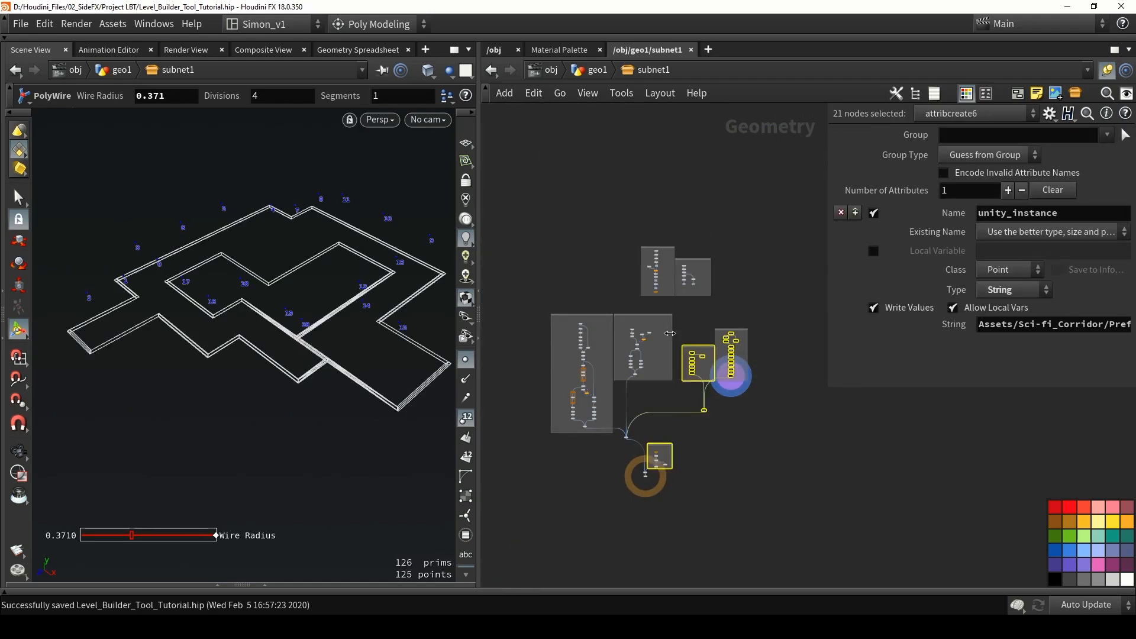
pyautogui.click(121, 24)
pyautogui.moveTo(195, 103)
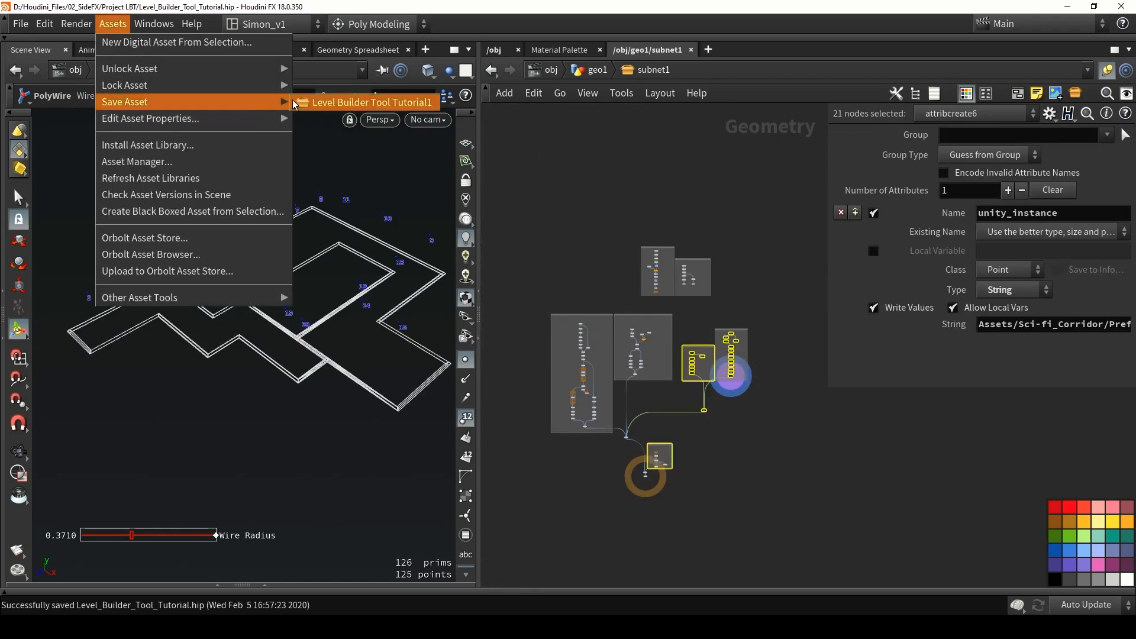
pyautogui.click(343, 104)
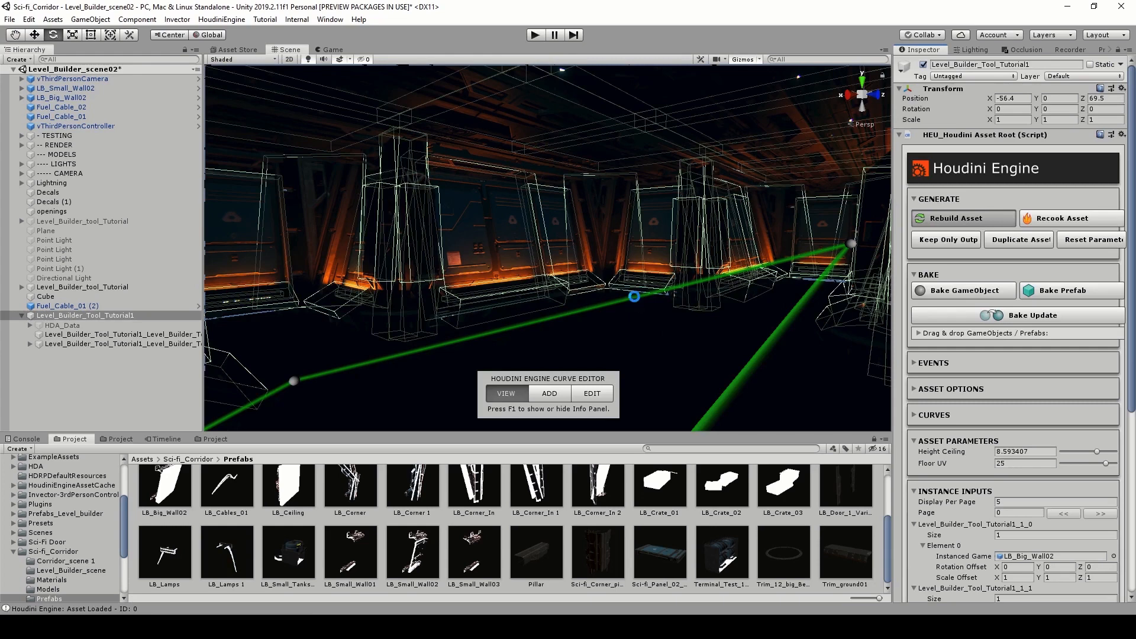
# Switch to Unity, examine the ceiling lamps throughout the corridors, and look through the level builder asset's parameters
pyautogui.click(694, 514)
pyautogui.moveTo(664, 322); pyautogui.dragTo(516, 224, button='right')
pyautogui.press('s')
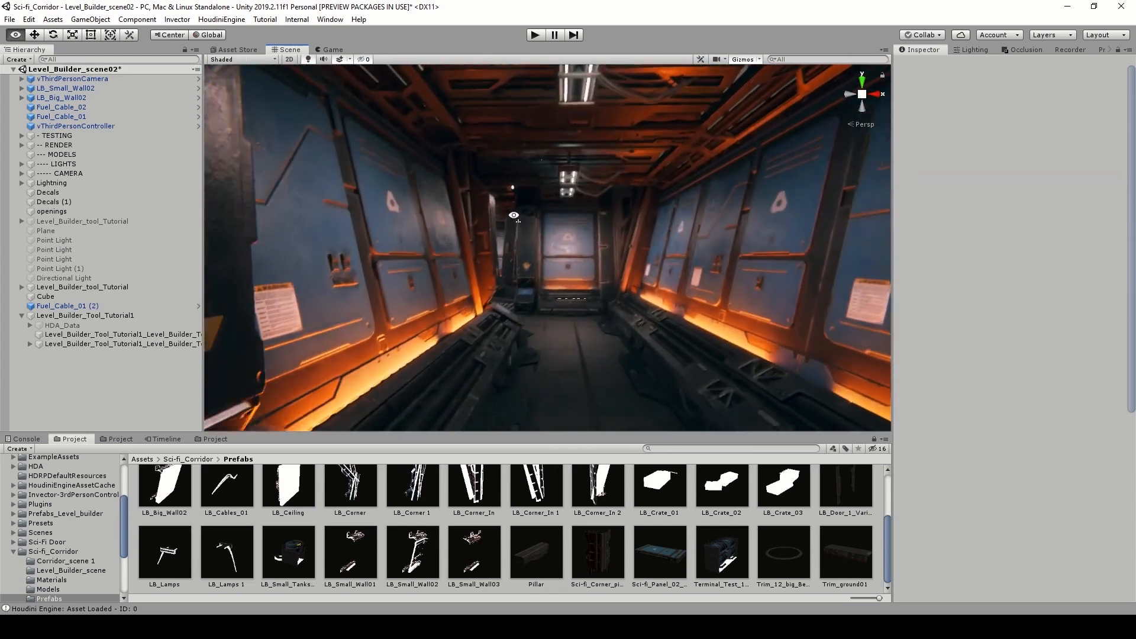
pyautogui.moveTo(600, 238); pyautogui.dragTo(459, 169, button='right')
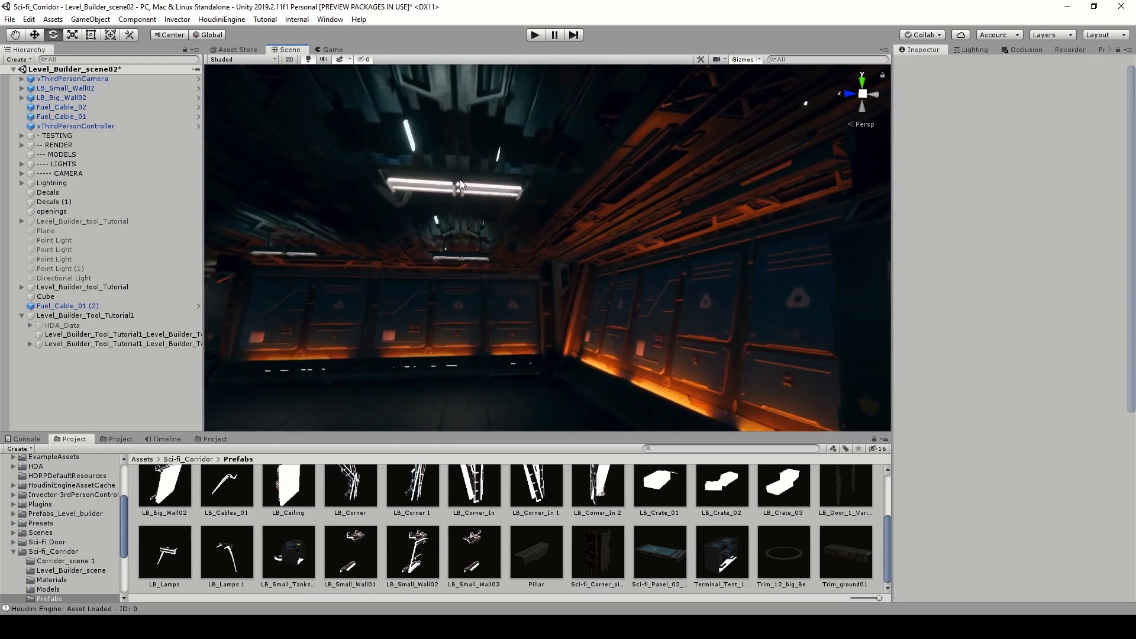
pyautogui.click(462, 161)
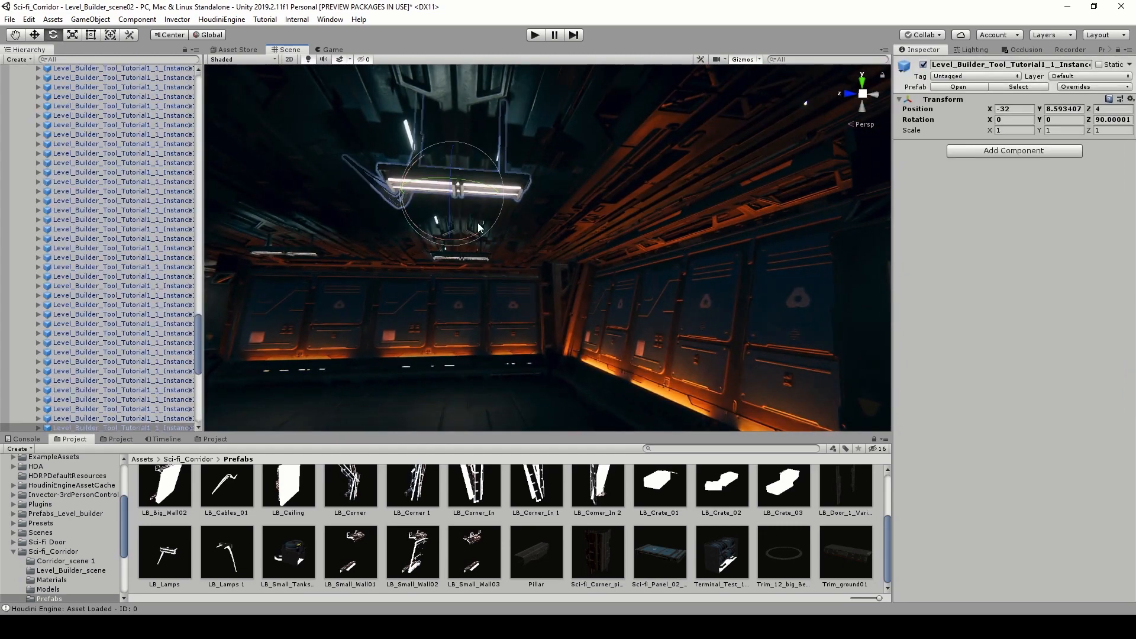
pyautogui.moveTo(478, 227); pyautogui.dragTo(595, 327, button='right')
pyautogui.click(570, 506)
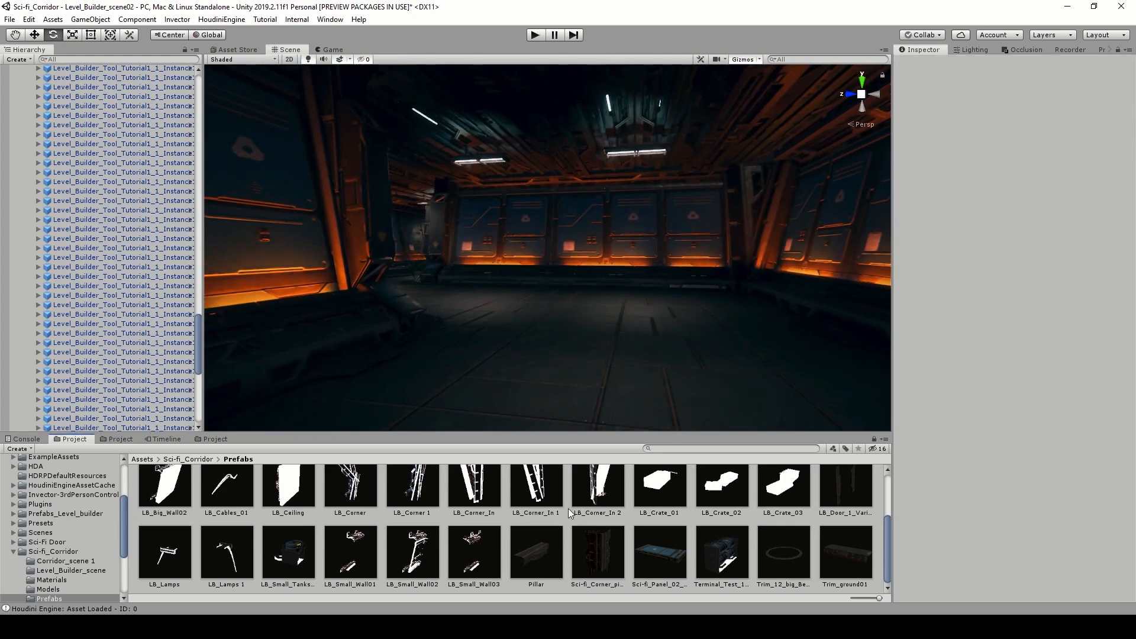
pyautogui.moveTo(657, 286); pyautogui.dragTo(686, 297, button='right')
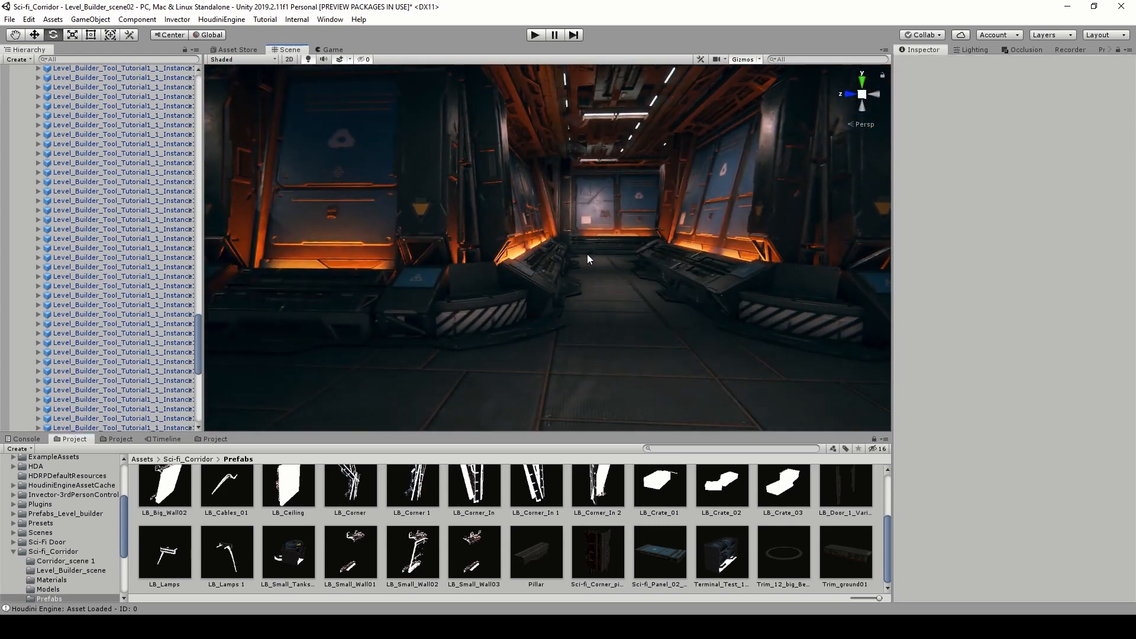
pyautogui.moveTo(587, 254); pyautogui.dragTo(716, 283, button='right')
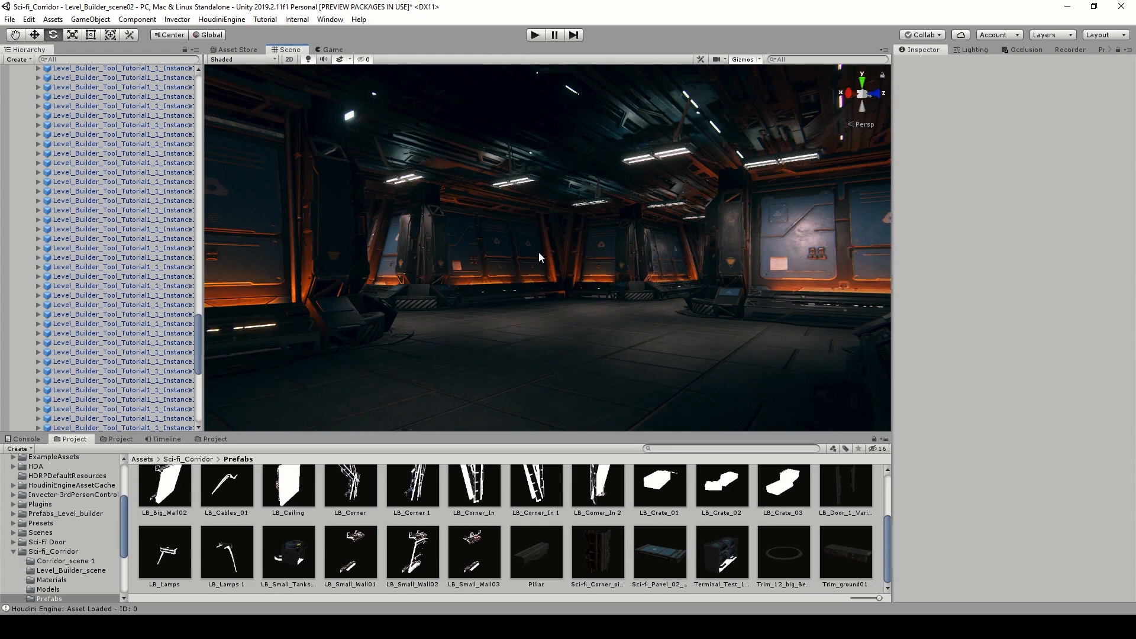
pyautogui.click(569, 329)
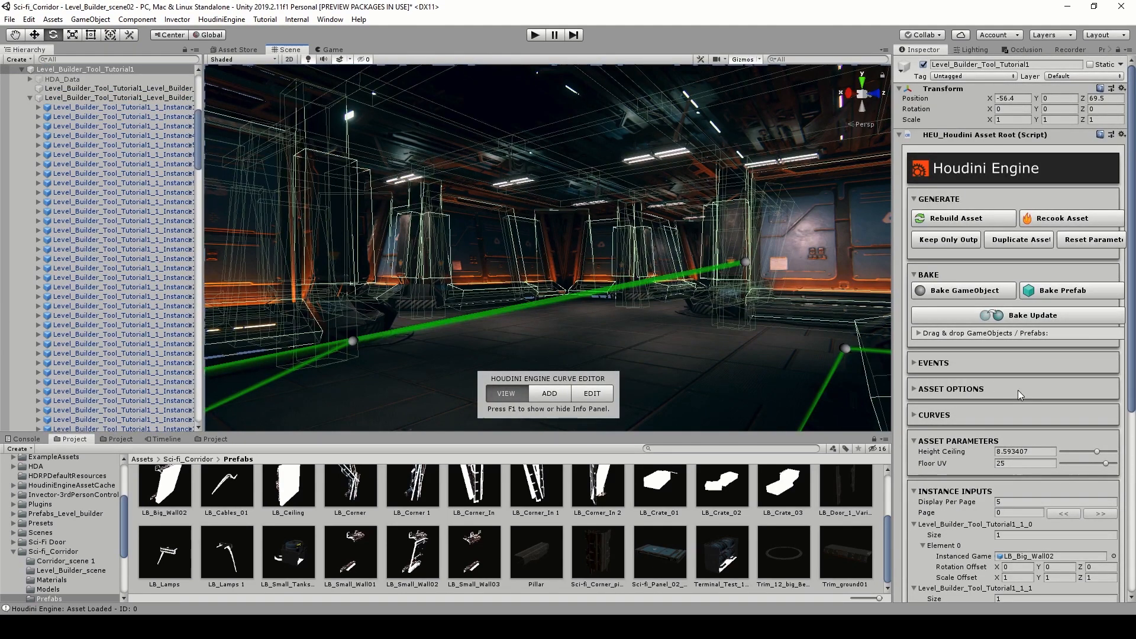
pyautogui.scroll(-5, 1018, 389)
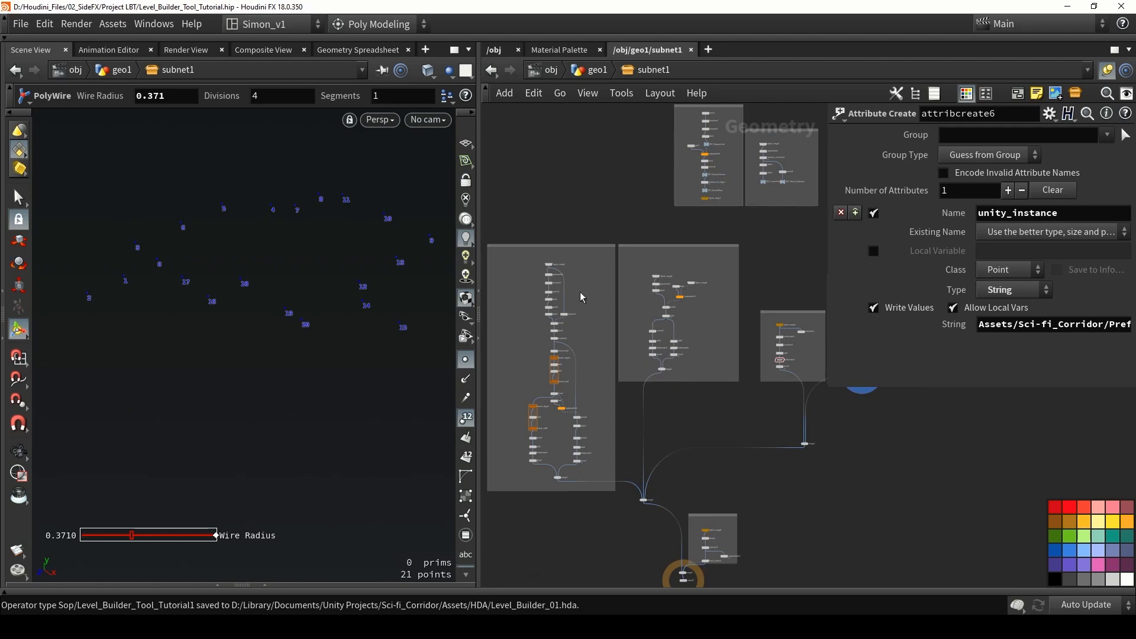
# Switch back to Houdini and examine the unity_instance prefab string of attribcreate3, the node above clean4
pyautogui.scroll(10, 658, 347)
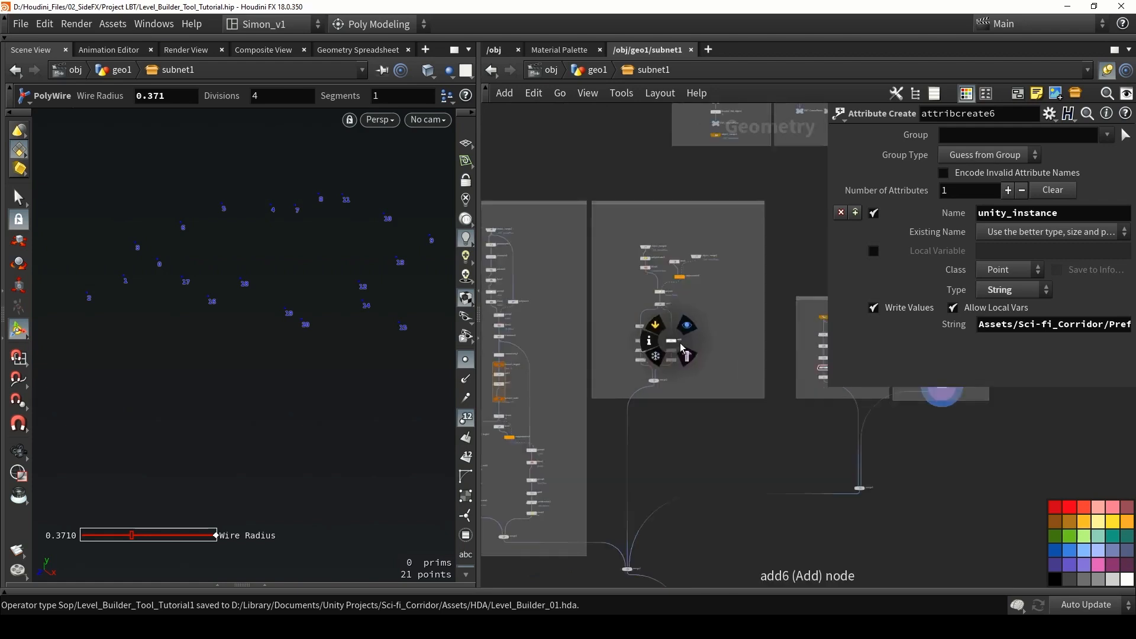
pyautogui.click(607, 349)
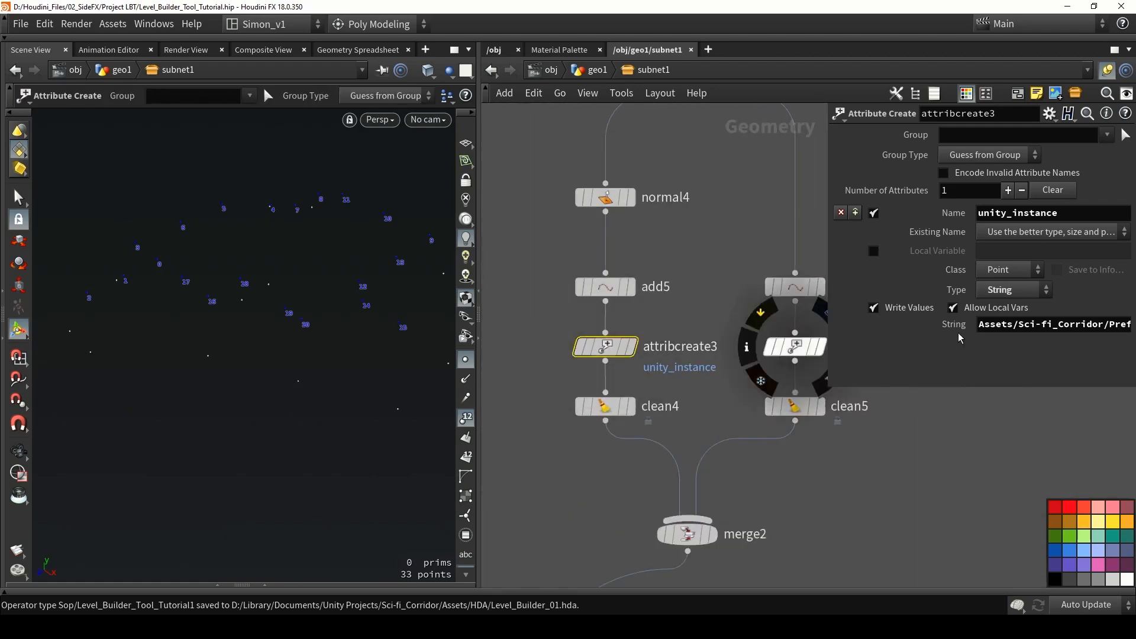
pyautogui.moveTo(984, 325); pyautogui.dragTo(1132, 339)
pyautogui.click(1004, 481)
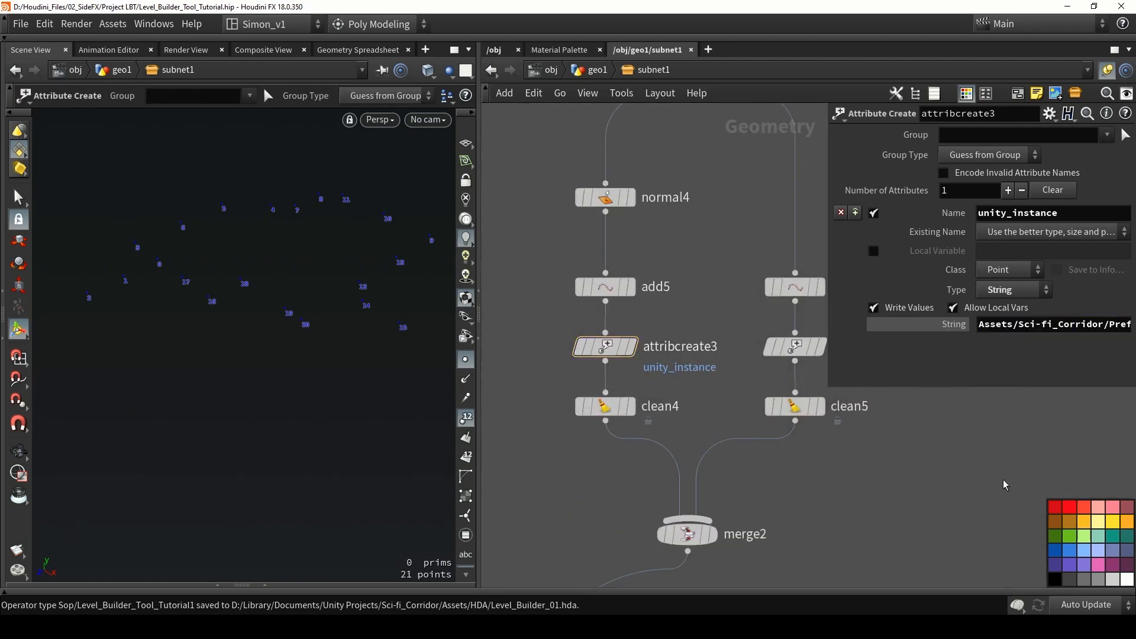
# Open the type properties of the Level Builder Tool Tutorial1 asset and add attribcreate3's String parameter to its existing parameters
pyautogui.moveTo(539, 333); pyautogui.dragTo(604, 412)
pyautogui.click(125, 30)
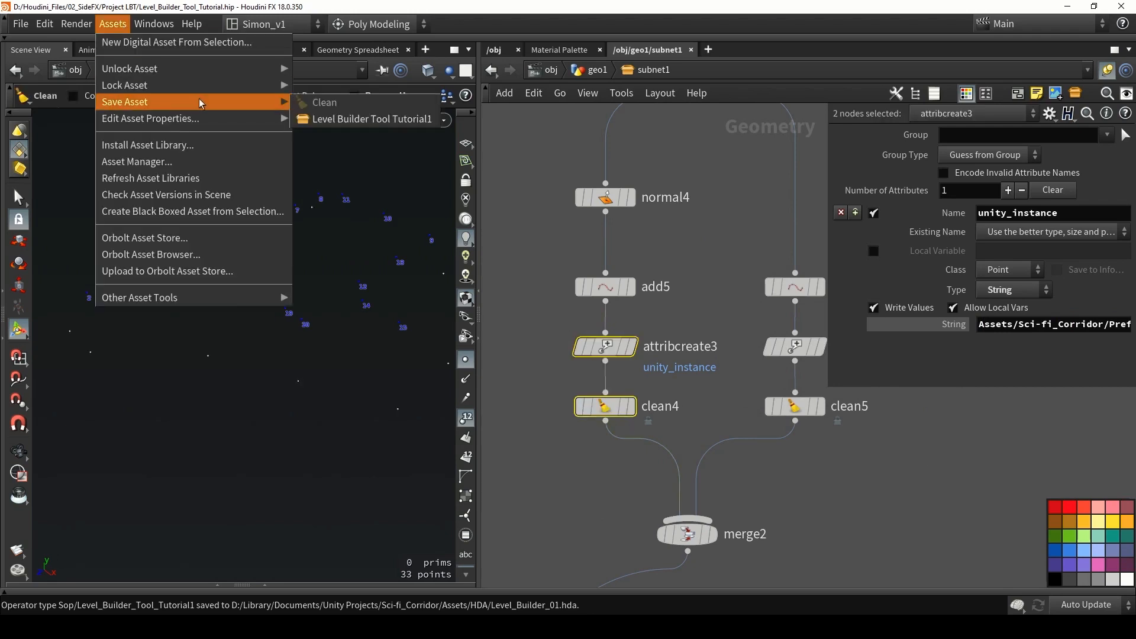
pyautogui.click(361, 132)
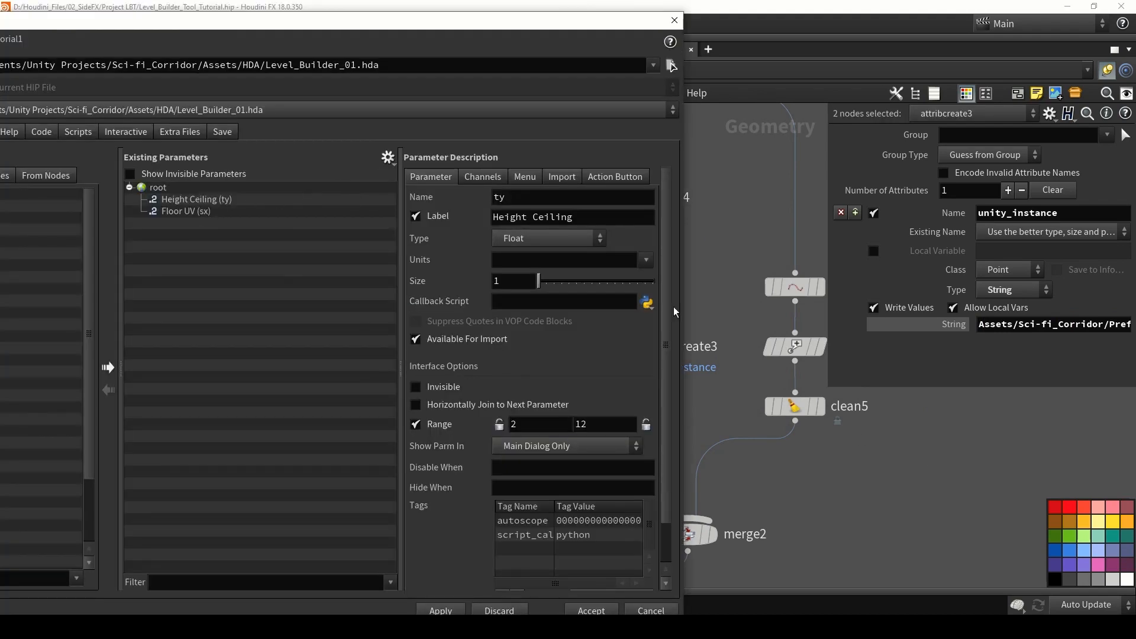
pyautogui.moveTo(944, 325); pyautogui.dragTo(908, 338)
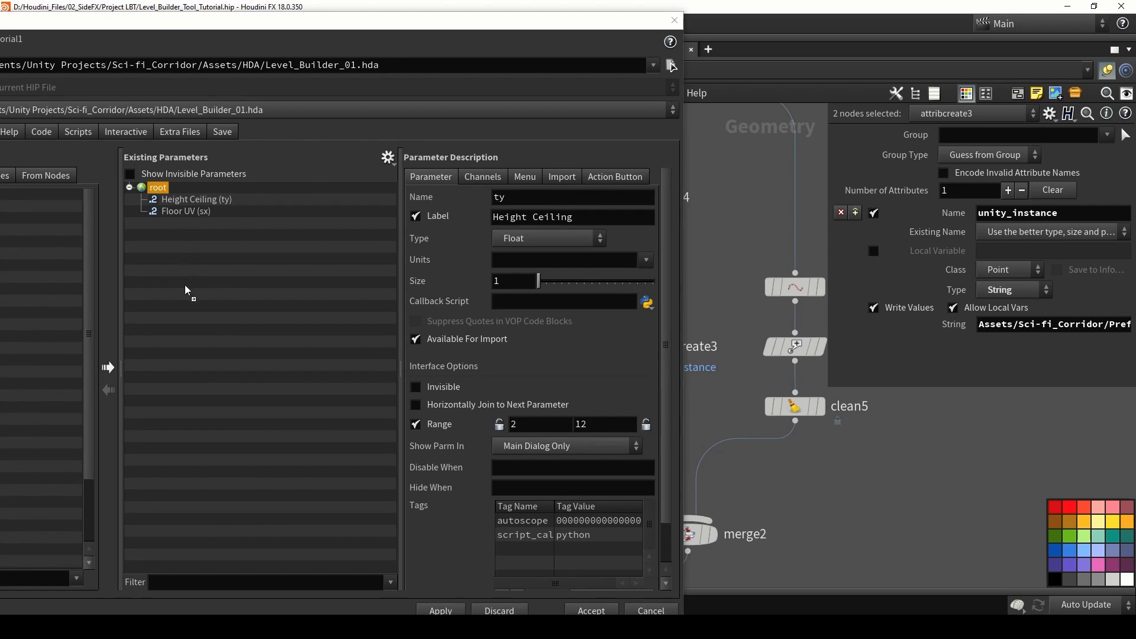
pyautogui.moveTo(185, 290); pyautogui.dragTo(186, 290)
# Label the new string parameter Model large wall and apply the change to the asset
pyautogui.doubleClick(568, 223)
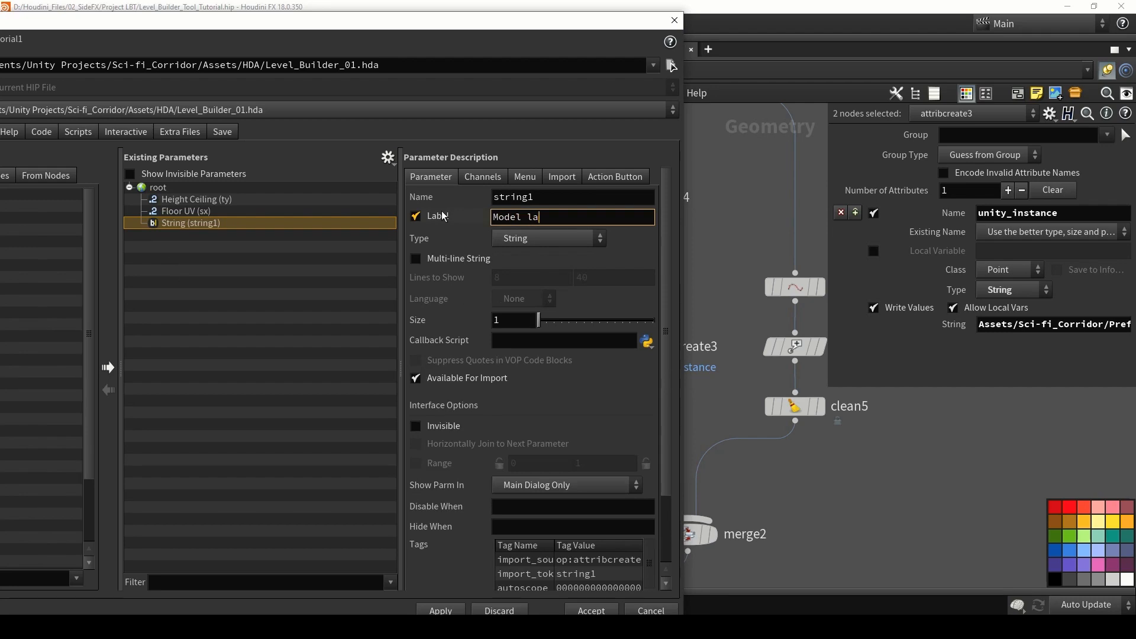
pyautogui.write('Model large wall')
pyautogui.press('Return')
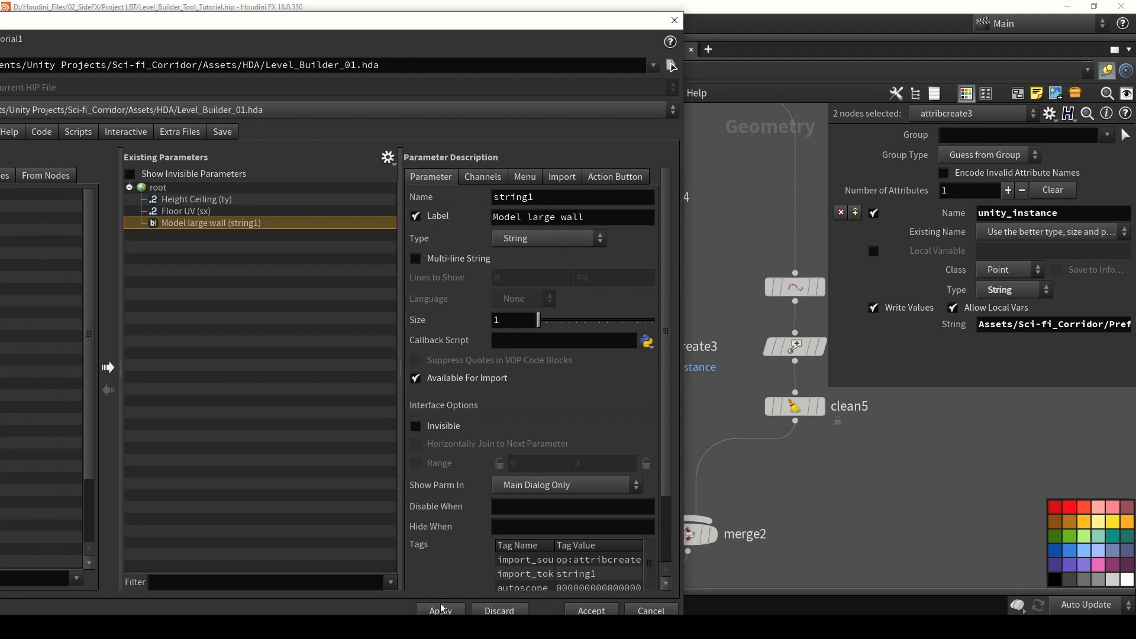
# Switch to the Houdini Engine for Unity documentation and read how the heuassetpath tag turns a string parameter into an asset path
pyautogui.scroll(1, 348, 322)
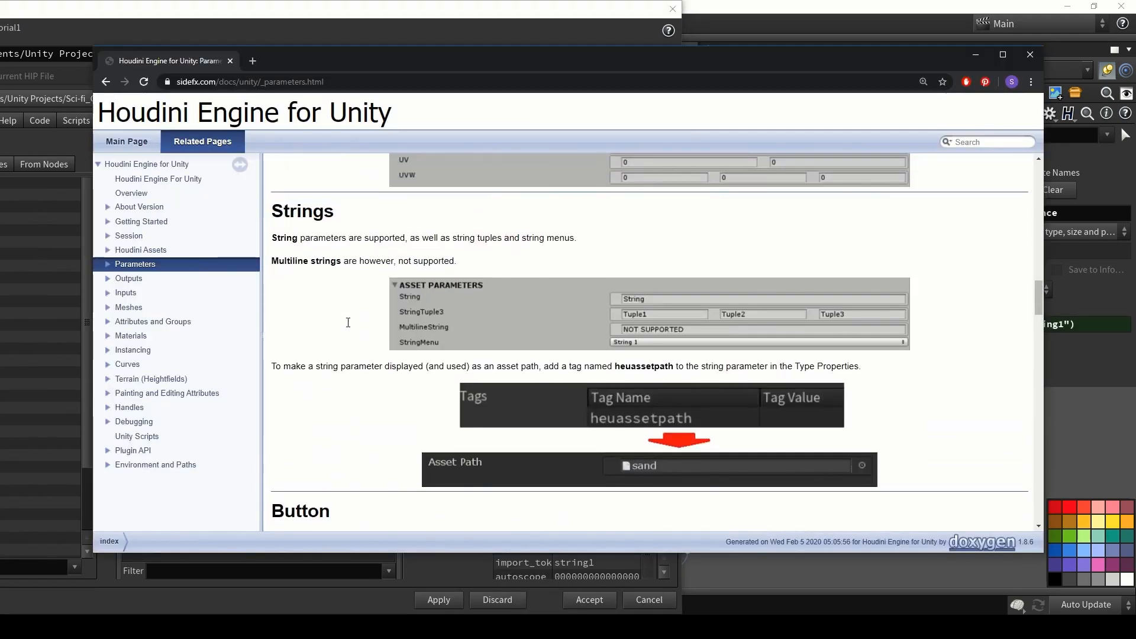
pyautogui.moveTo(271, 213); pyautogui.dragTo(342, 217)
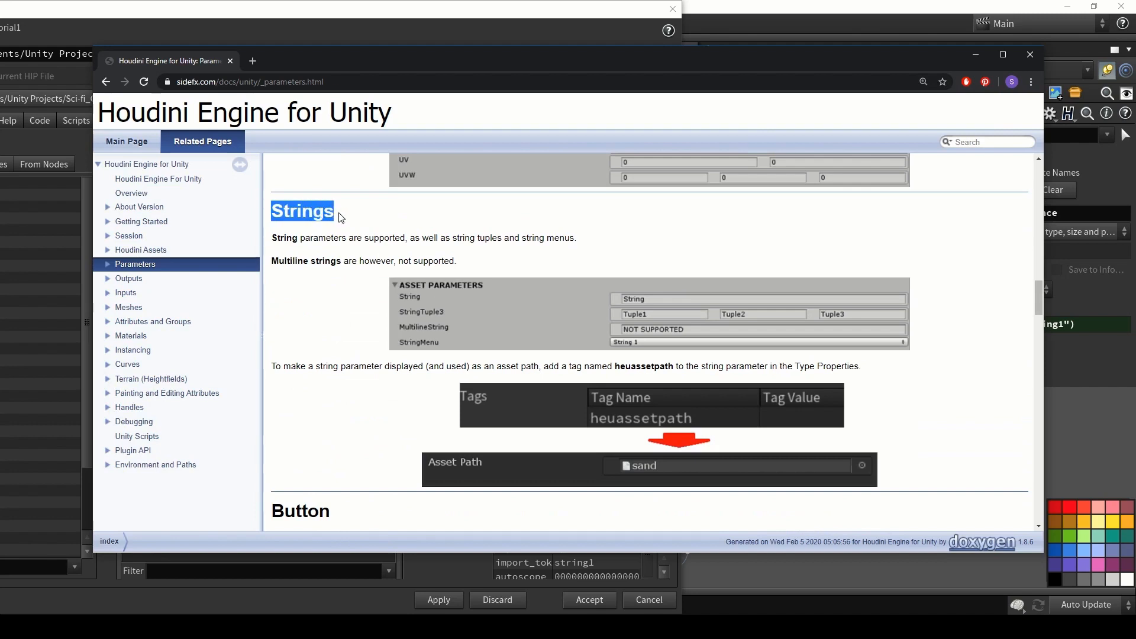
pyautogui.click(372, 254)
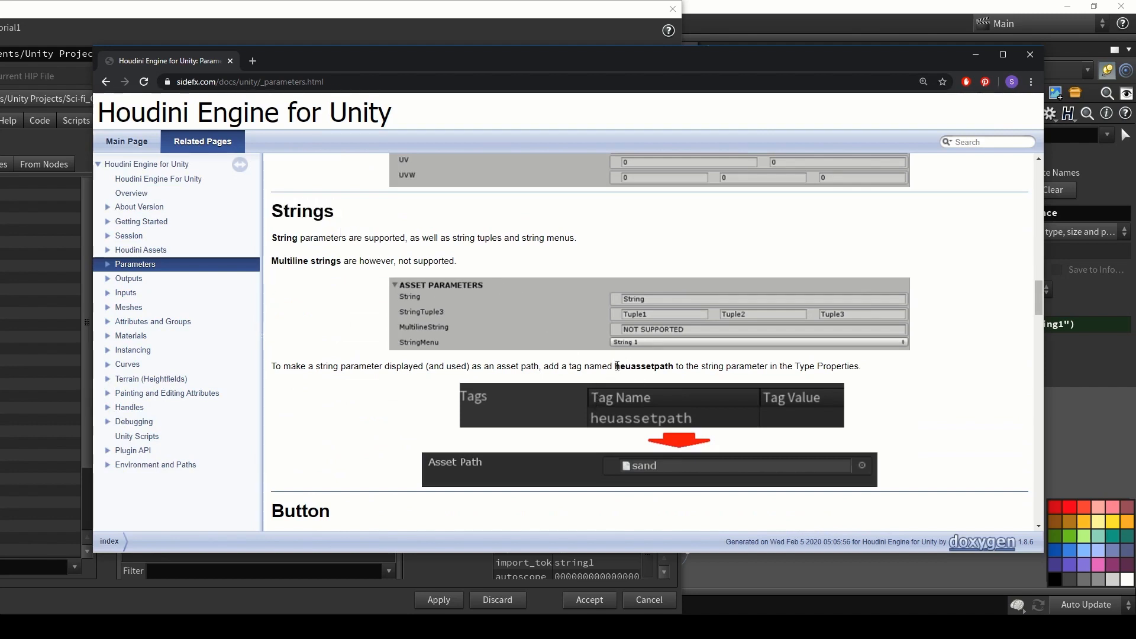
pyautogui.moveTo(617, 367); pyautogui.dragTo(670, 369)
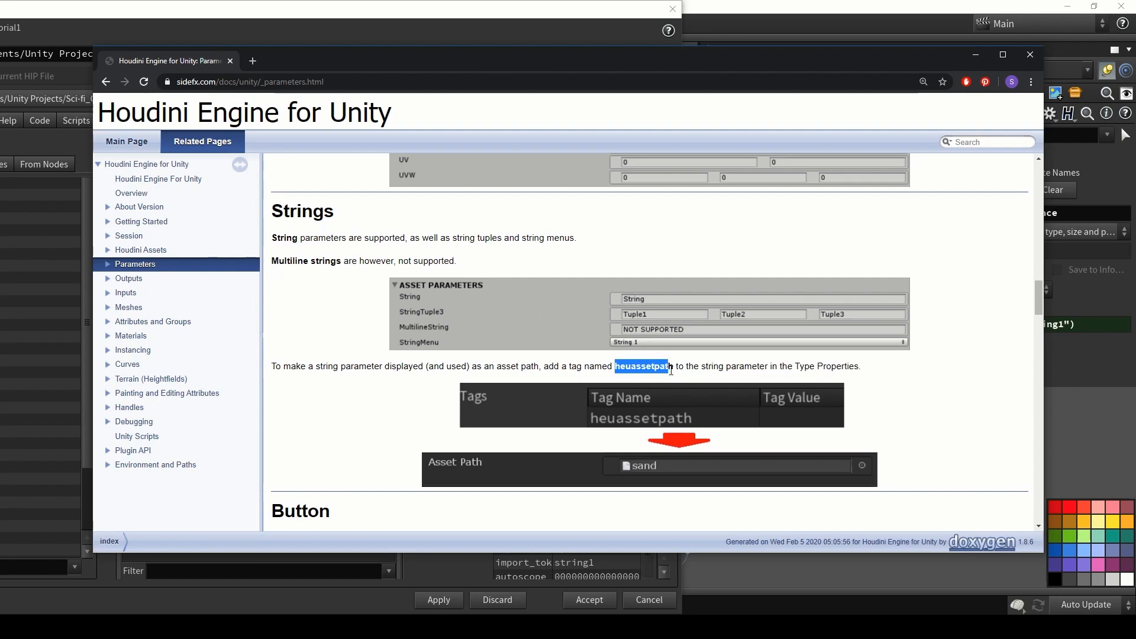
pyautogui.click(666, 362)
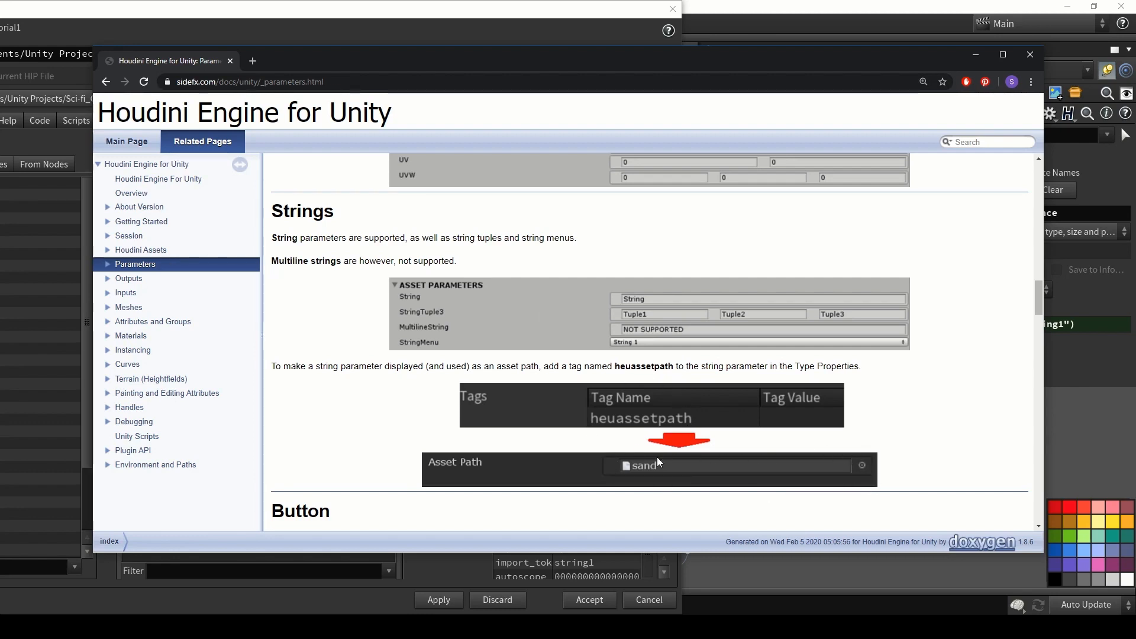
pyautogui.click(975, 54)
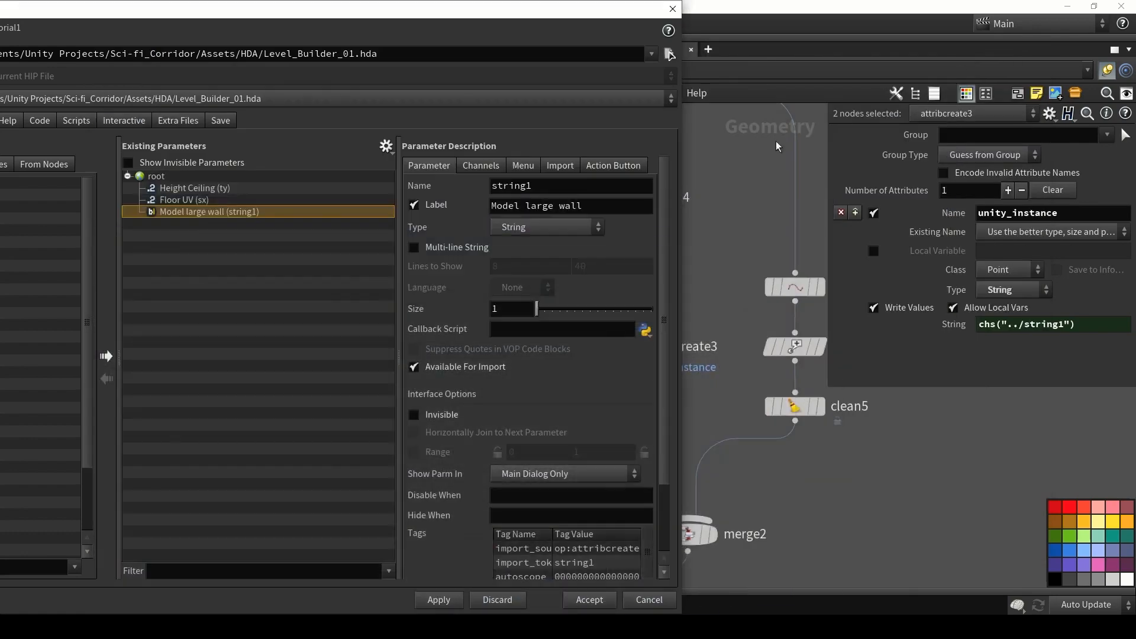
# Back in Houdini's type properties, add a heuassetpath tag to the Model large wall parameter, then apply and accept the changes
pyautogui.scroll(-3, 540, 526)
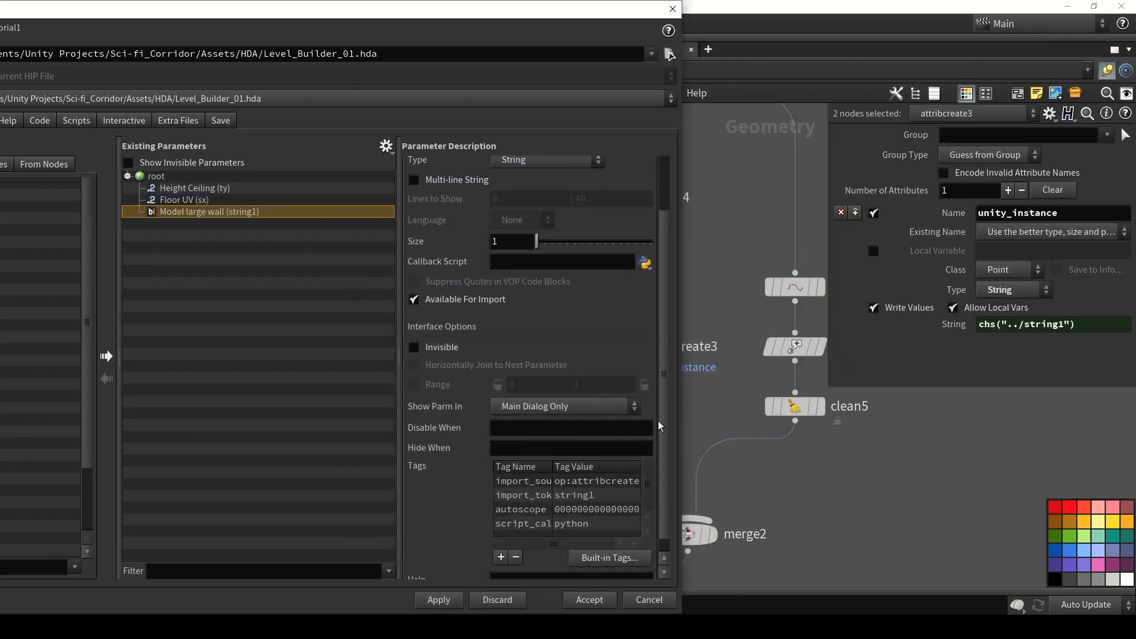
pyautogui.click(499, 540)
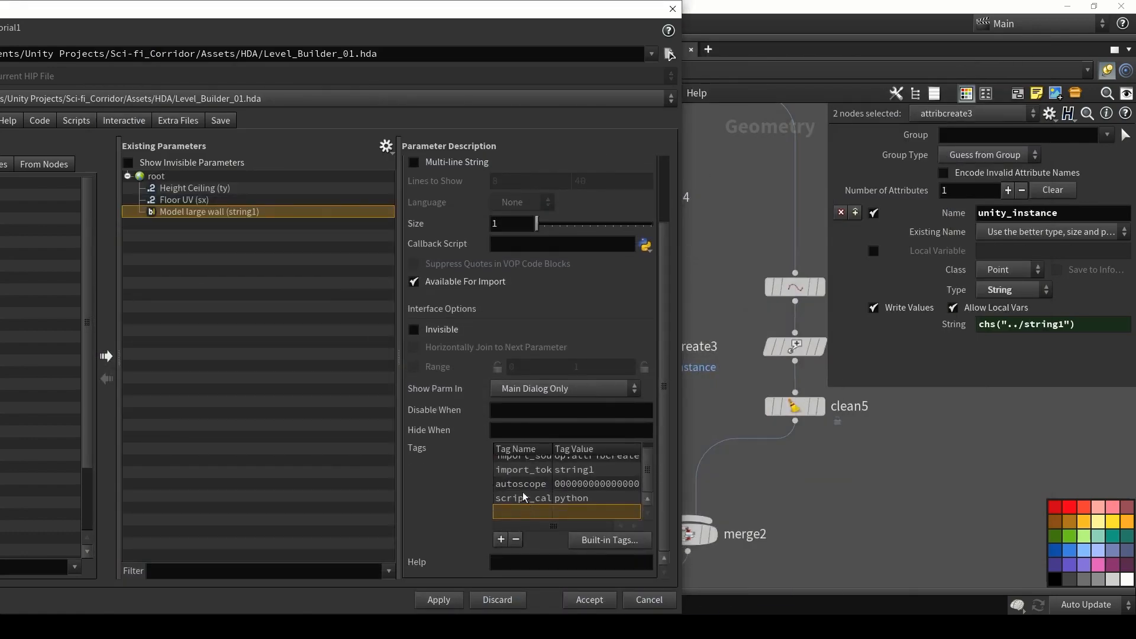
pyautogui.doubleClick(522, 509)
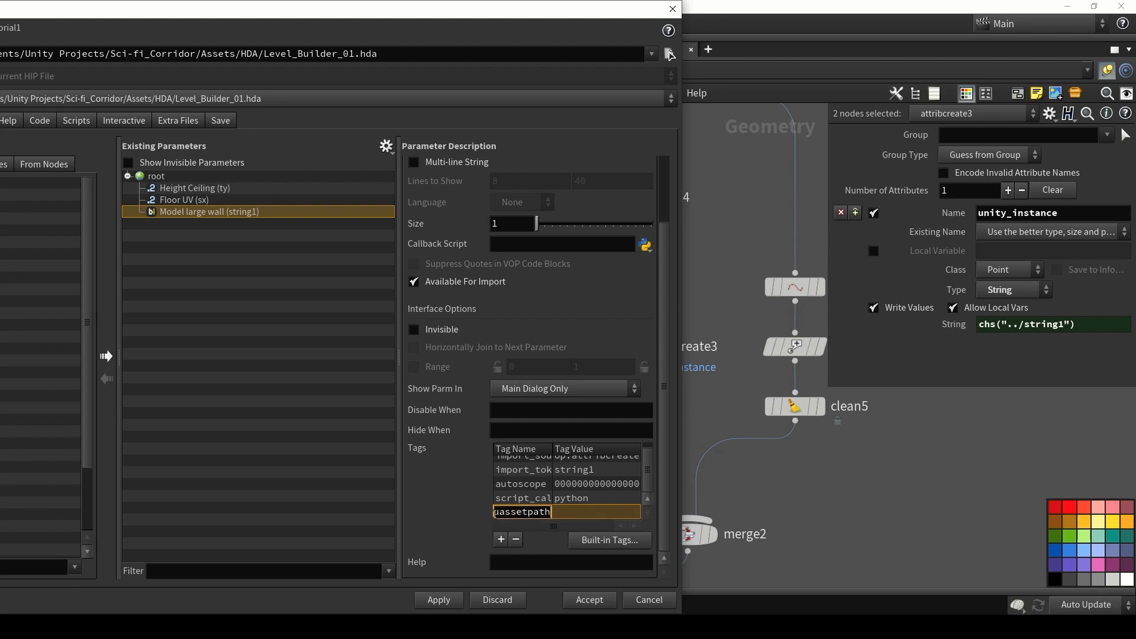
pyautogui.press('Return')
pyautogui.click(441, 599)
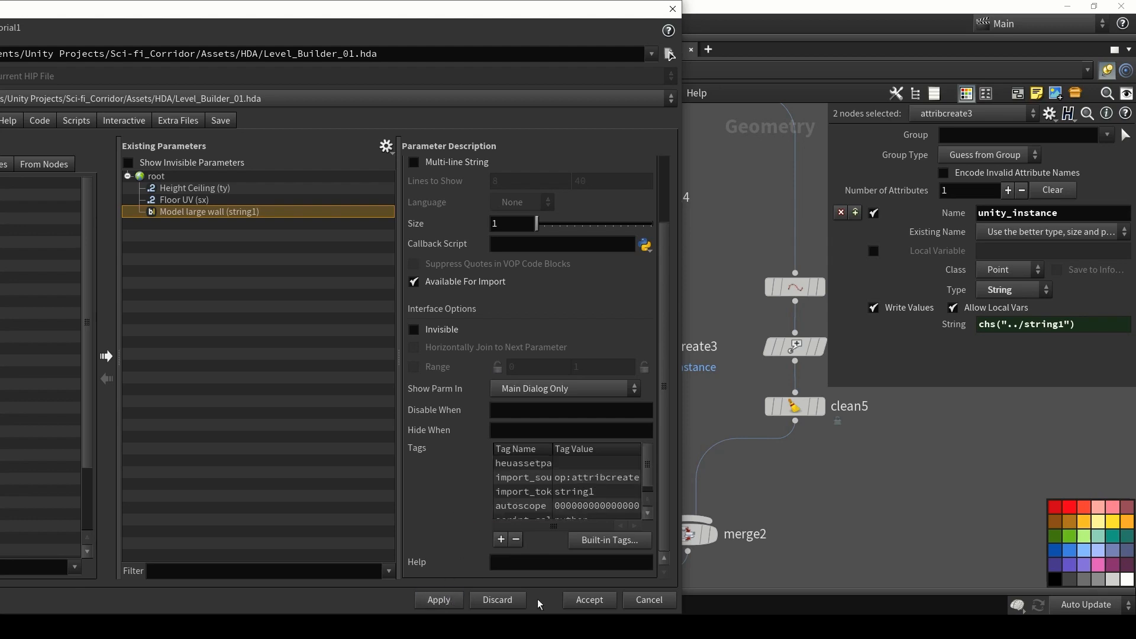
pyautogui.click(588, 600)
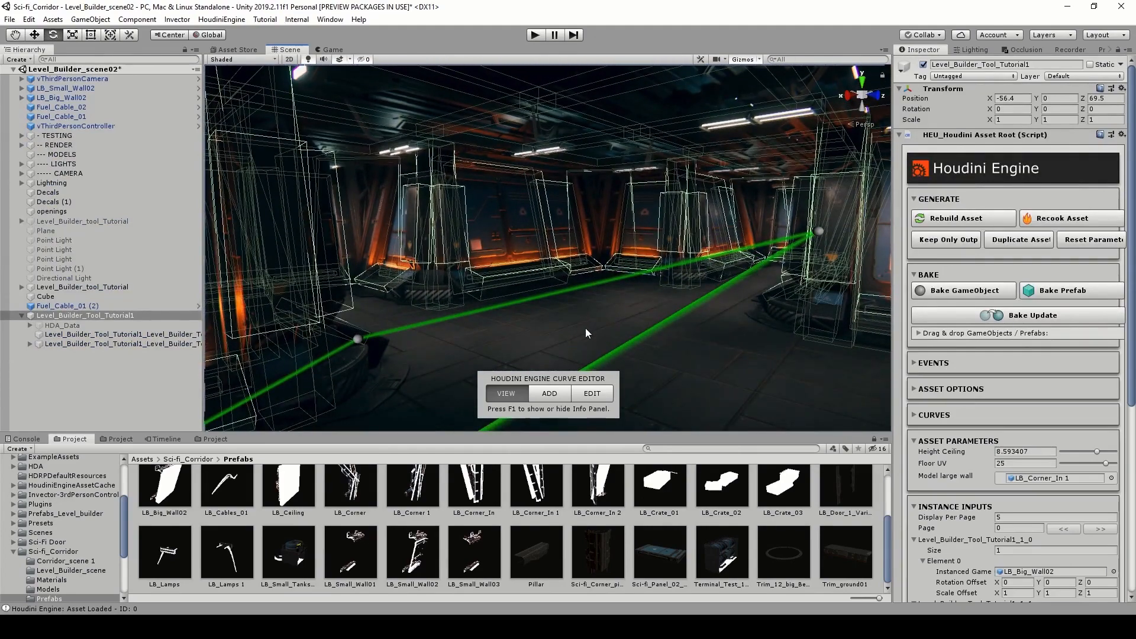
# Switch to Unity and look through the assets selectable for the Model large wall parameter without choosing one
pyautogui.click(633, 519)
pyautogui.click(646, 395)
pyautogui.scroll(-3, 994, 398)
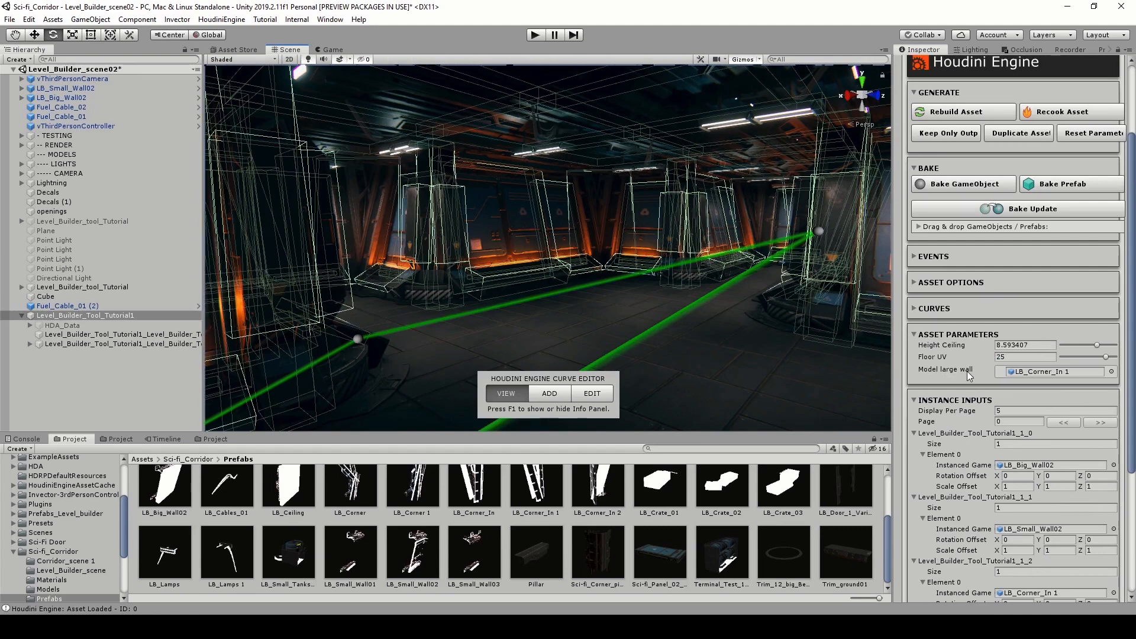
pyautogui.click(1111, 371)
pyautogui.scroll(8, 915, 302)
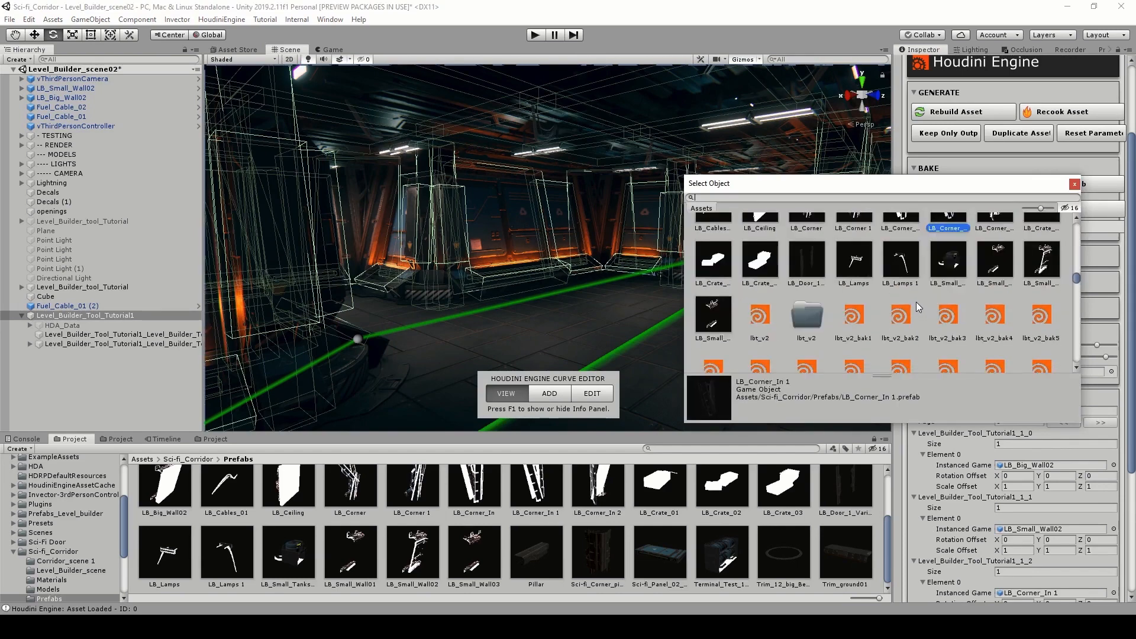
pyautogui.scroll(6, 992, 278)
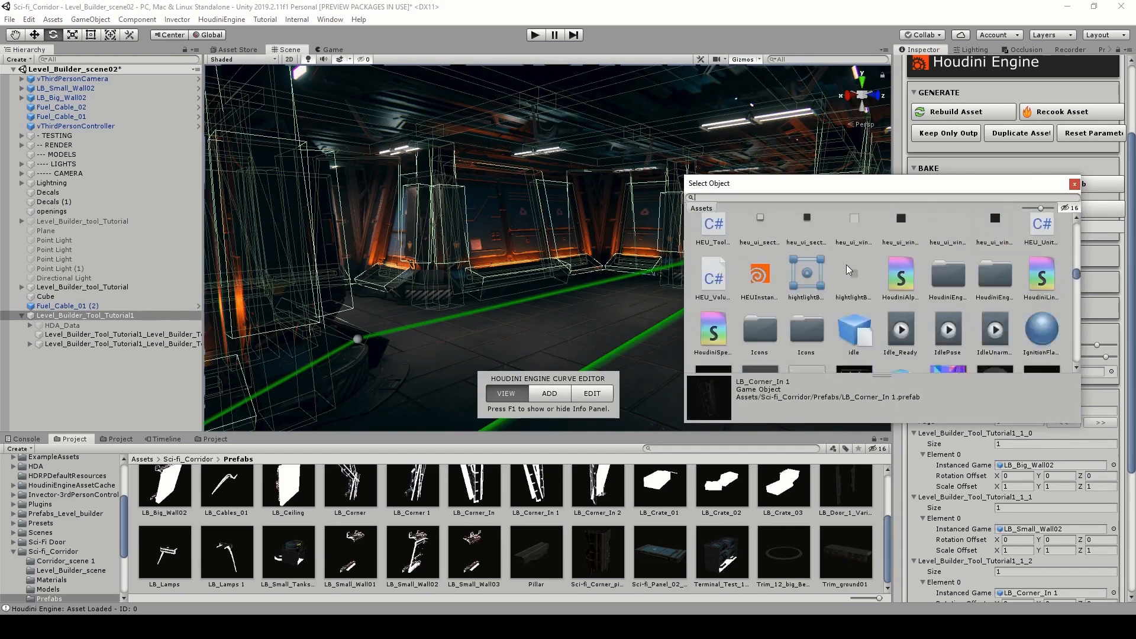
pyautogui.click(1073, 184)
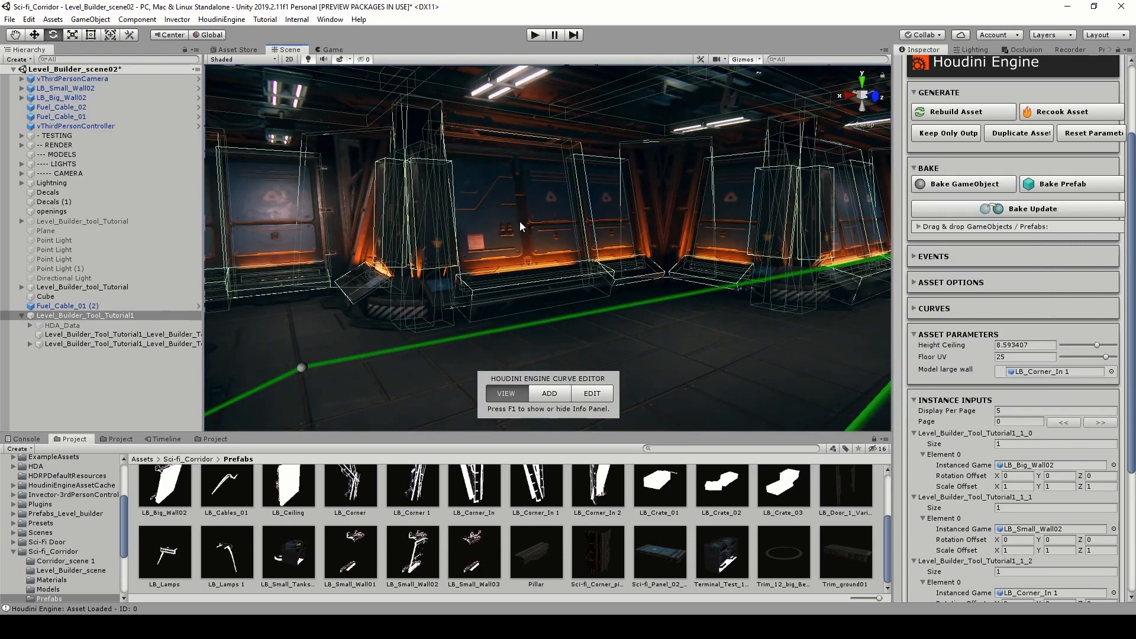
# Review the corridor walls and instance inputs, and assign the LB_Corner_In prefab to the asset's Model large wall parameter
pyautogui.moveTo(522, 223); pyautogui.dragTo(550, 218, button='right')
pyautogui.press('w')
pyautogui.press('s')
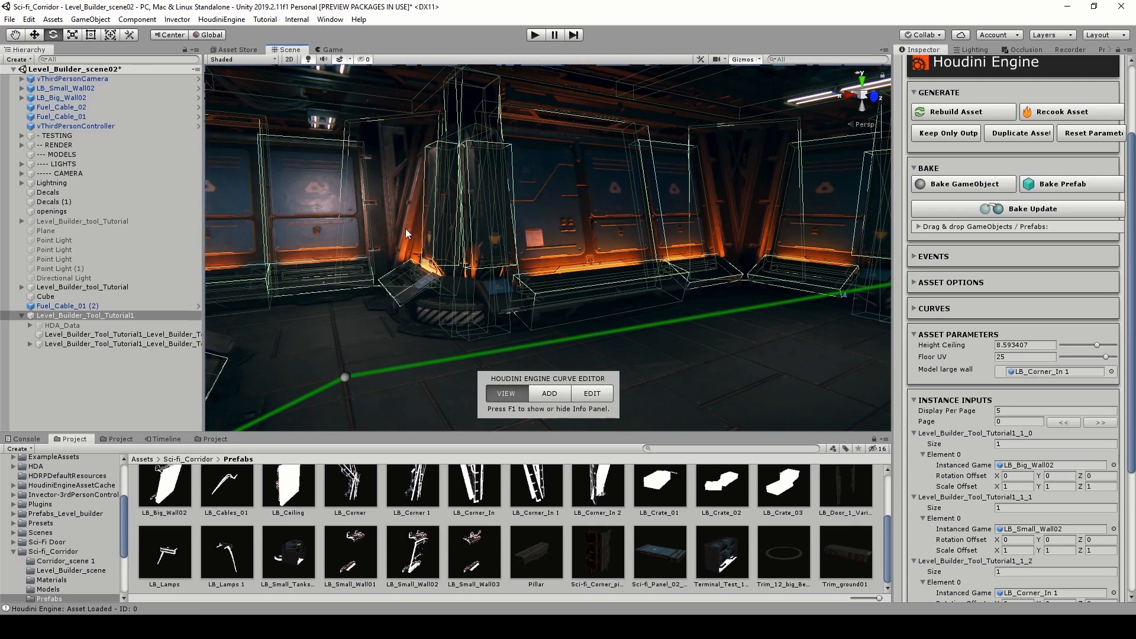
pyautogui.scroll(-6, 1027, 471)
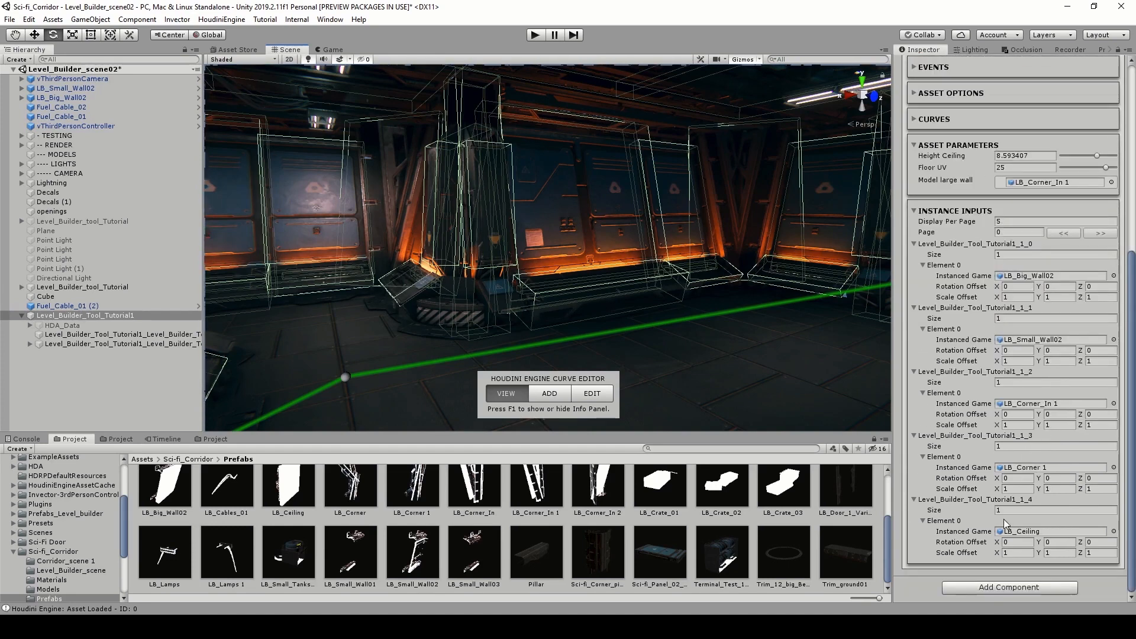
pyautogui.scroll(9, 970, 311)
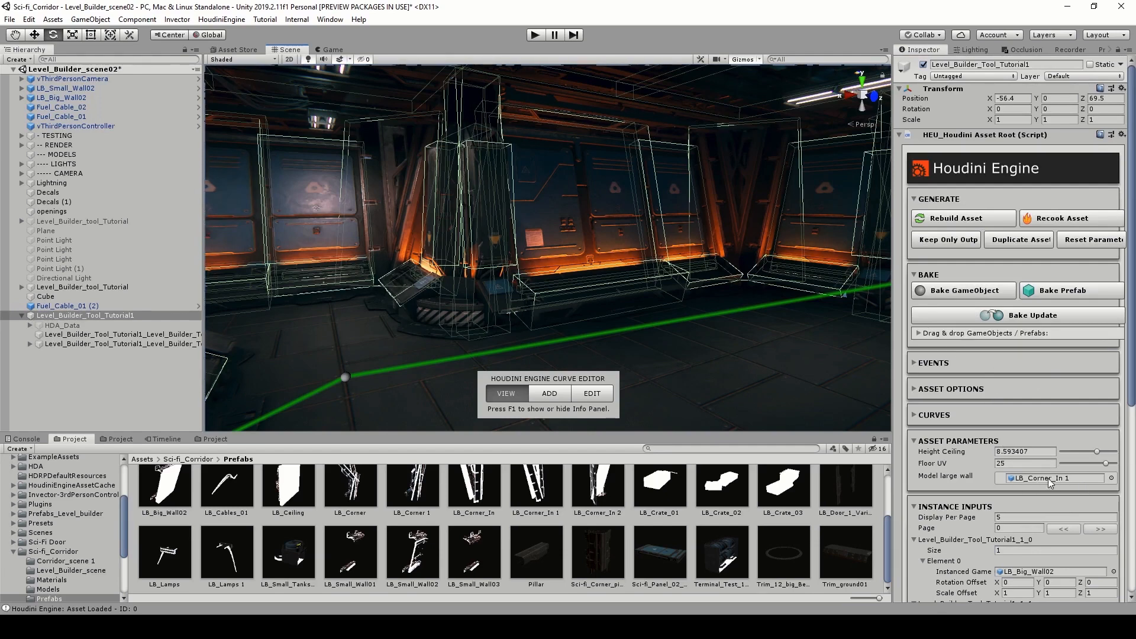
pyautogui.moveTo(612, 495); pyautogui.dragTo(1038, 481)
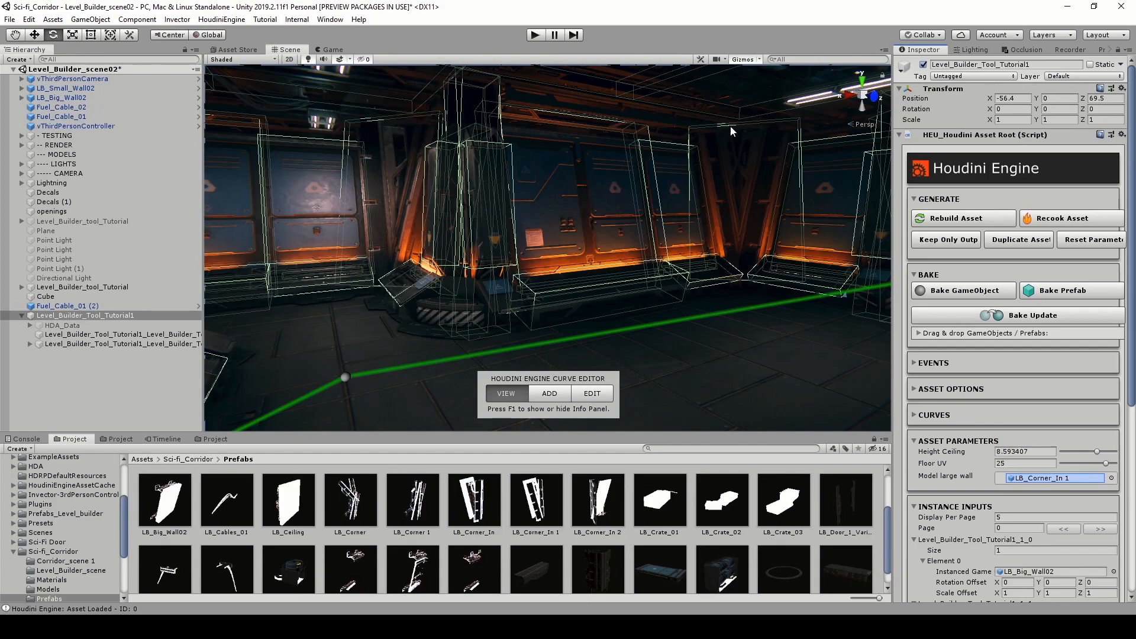
pyautogui.scroll(5, 753, 237)
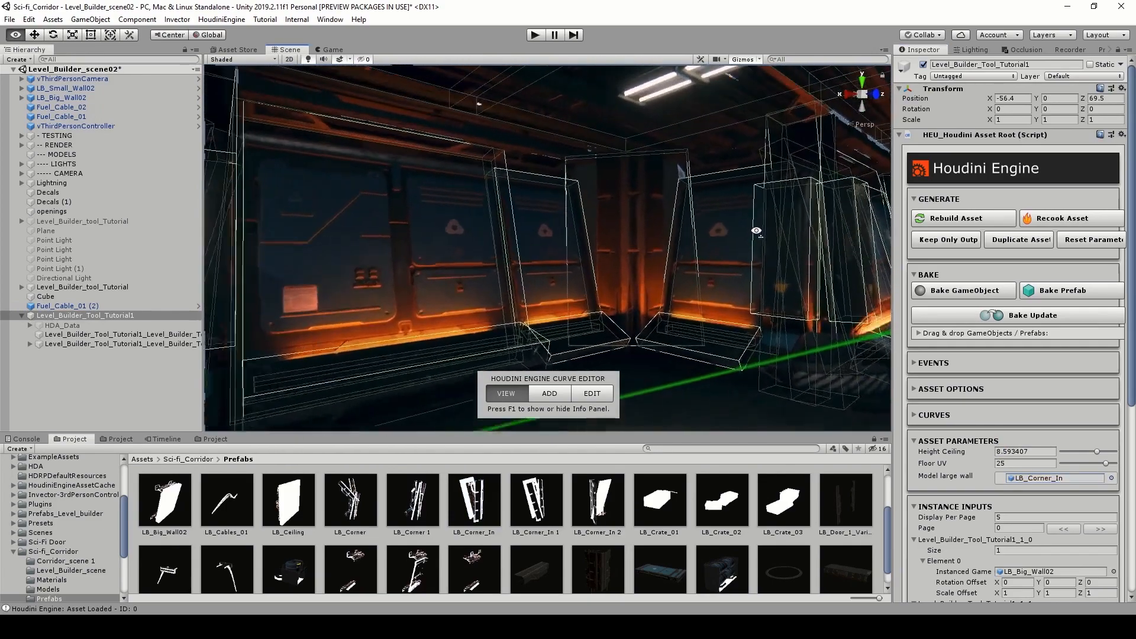